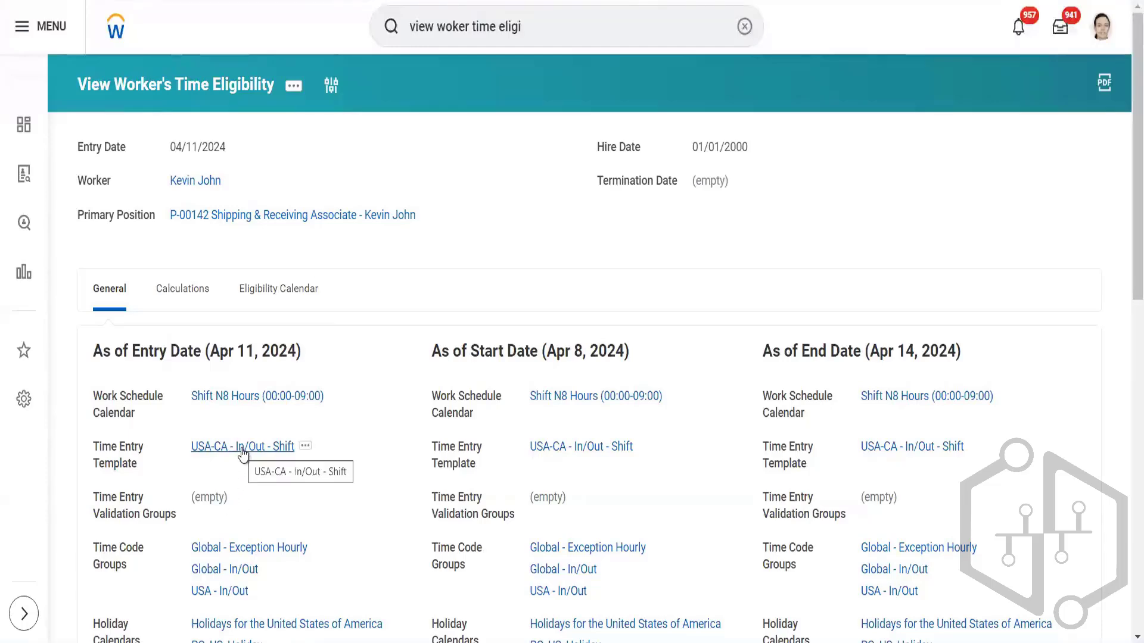
Step: Open the USA-CA - In/Out - Shift time entry template and inspect the BH Regular calculation tag under its additional totals
{"action": "right_click", "coordinate": [292, 445]}
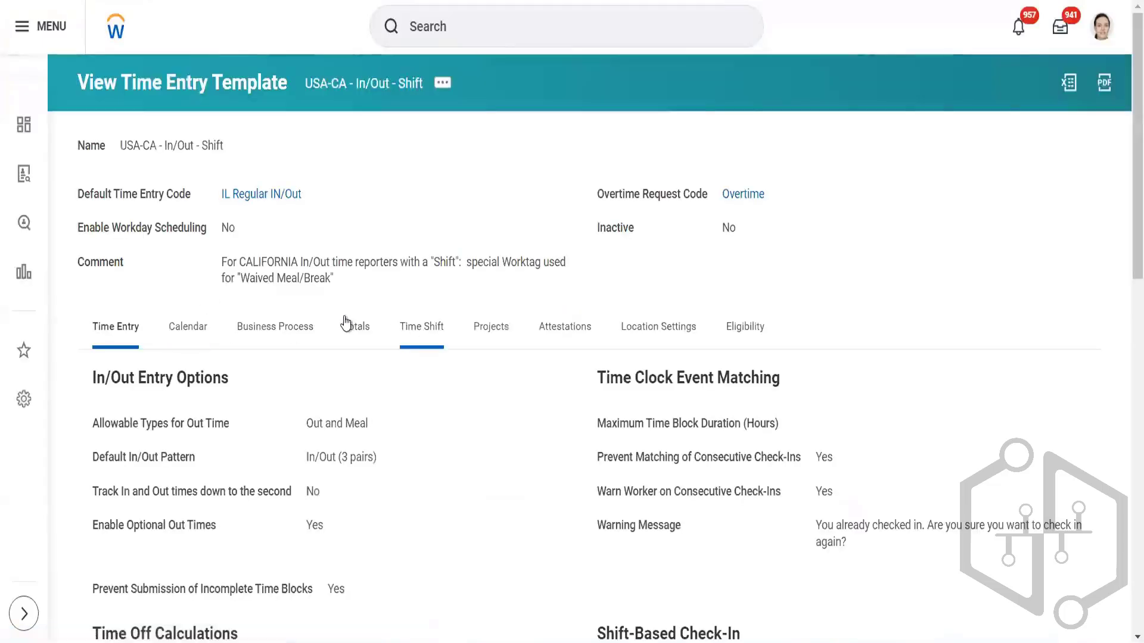
{"action": "left_click", "coordinate": [349, 330]}
{"action": "scroll", "coordinate": [393, 411], "scroll_direction": "down", "scroll_amount": 5}
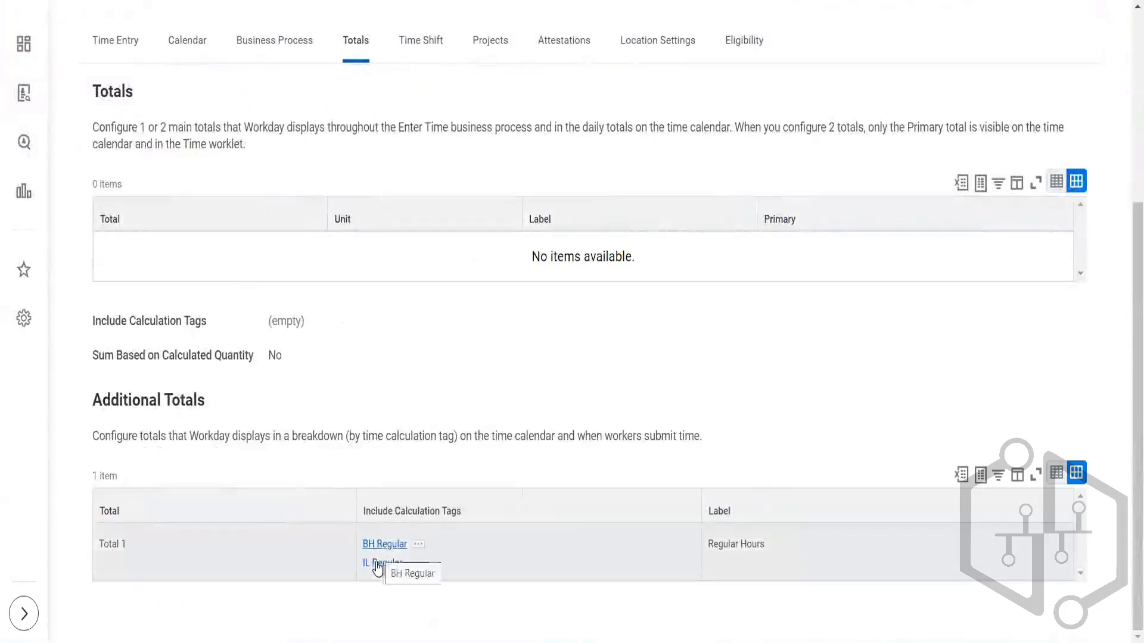
{"action": "left_click", "coordinate": [384, 545]}
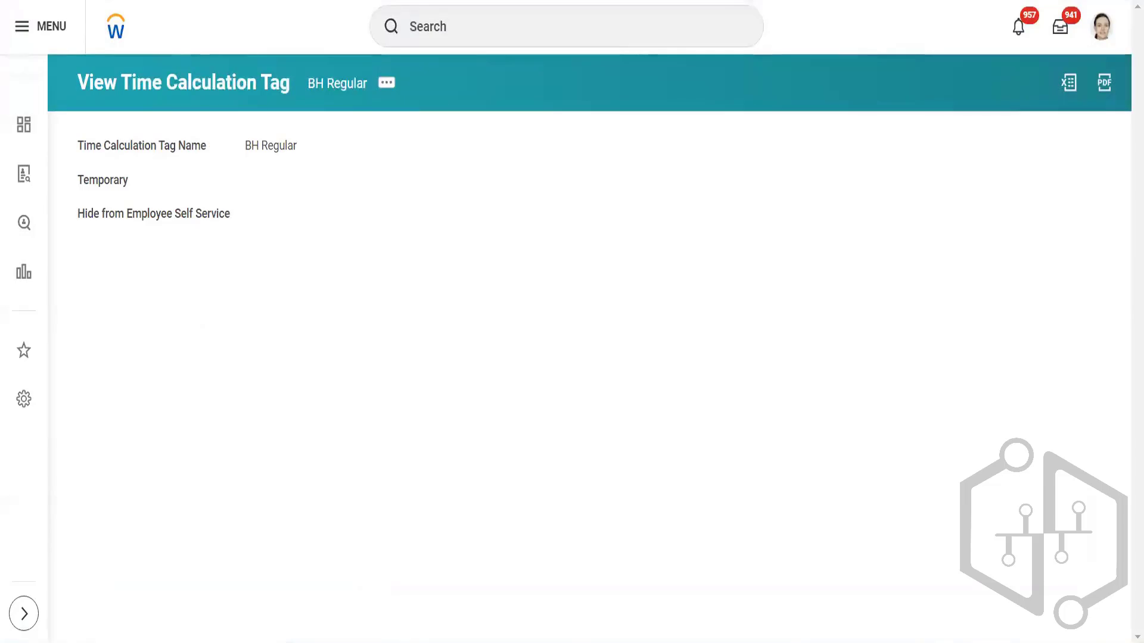
{"action": "key", "text": "alt+Left"}
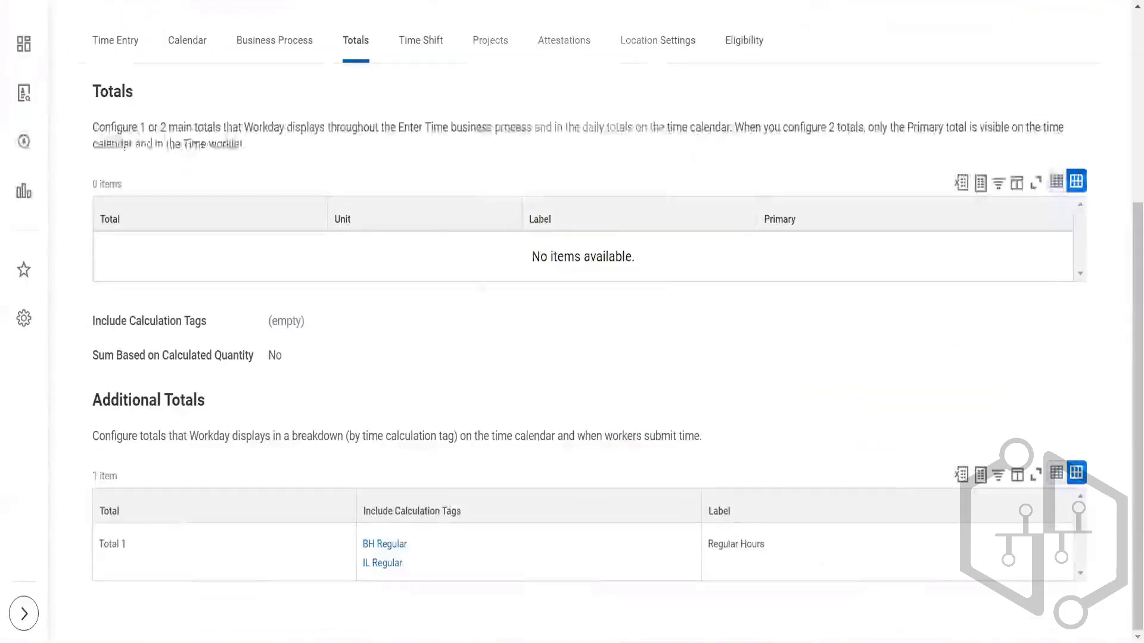
Step: Duplicate the template's browser page and open the Create Time Calculation task in the copy
{"action": "right_click", "coordinate": [480, 1]}
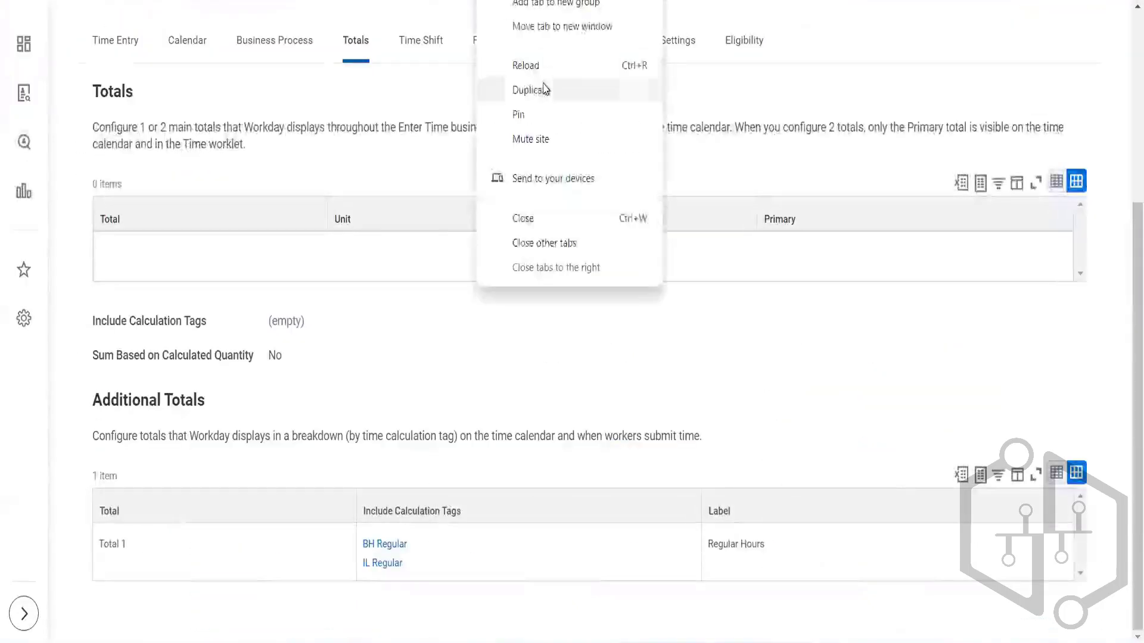
{"action": "left_click", "coordinate": [531, 90]}
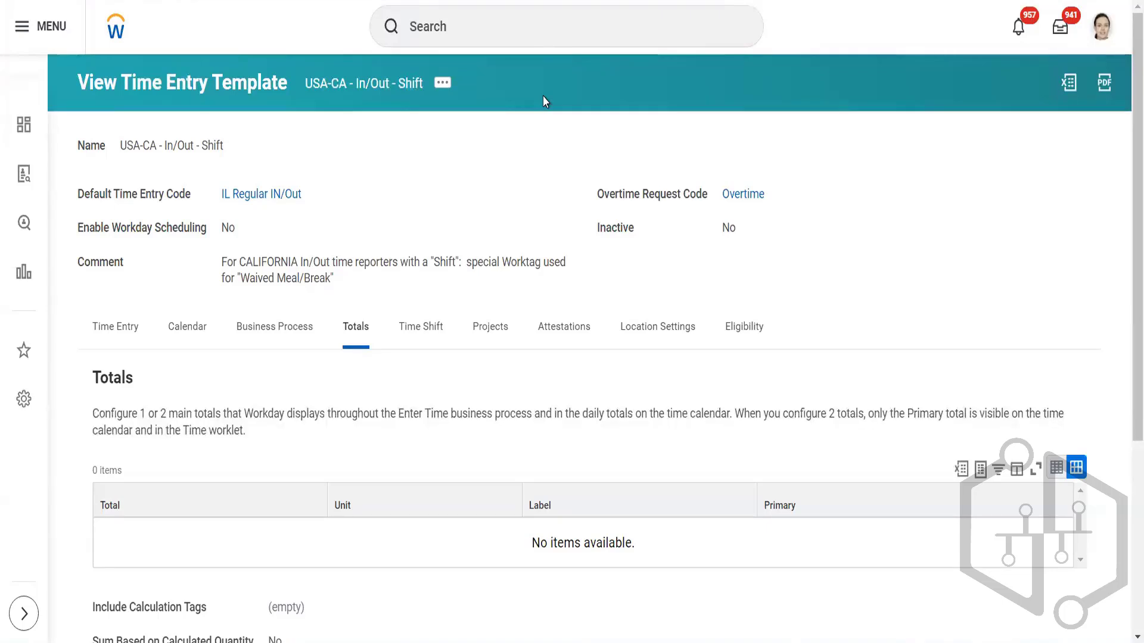
{"action": "left_click", "coordinate": [512, 38]}
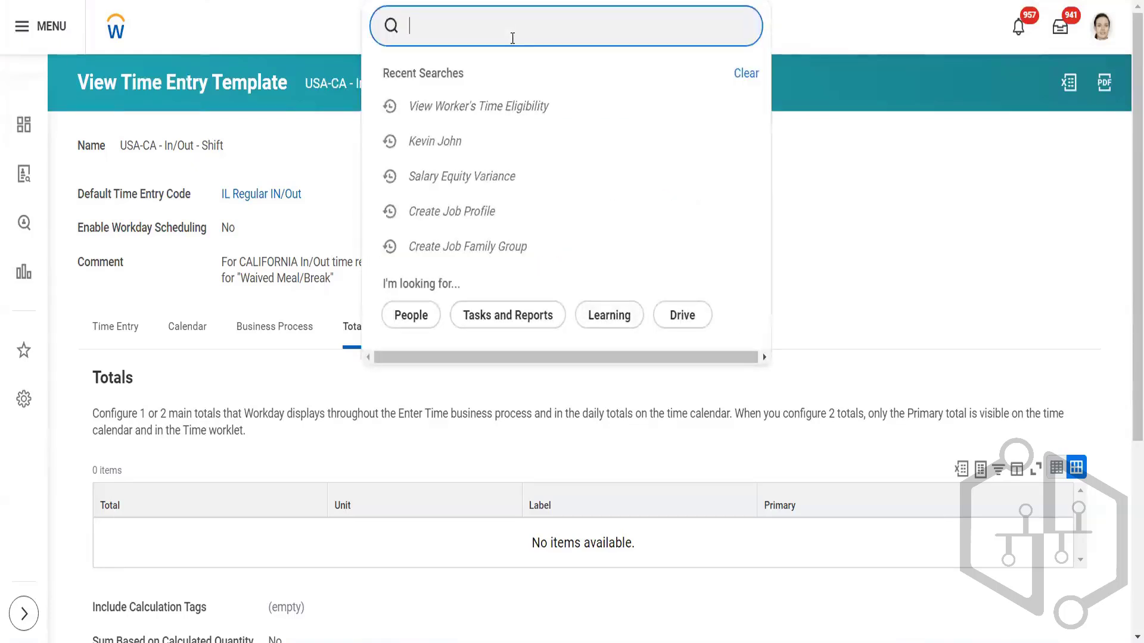
{"action": "type", "text": "create cal"}
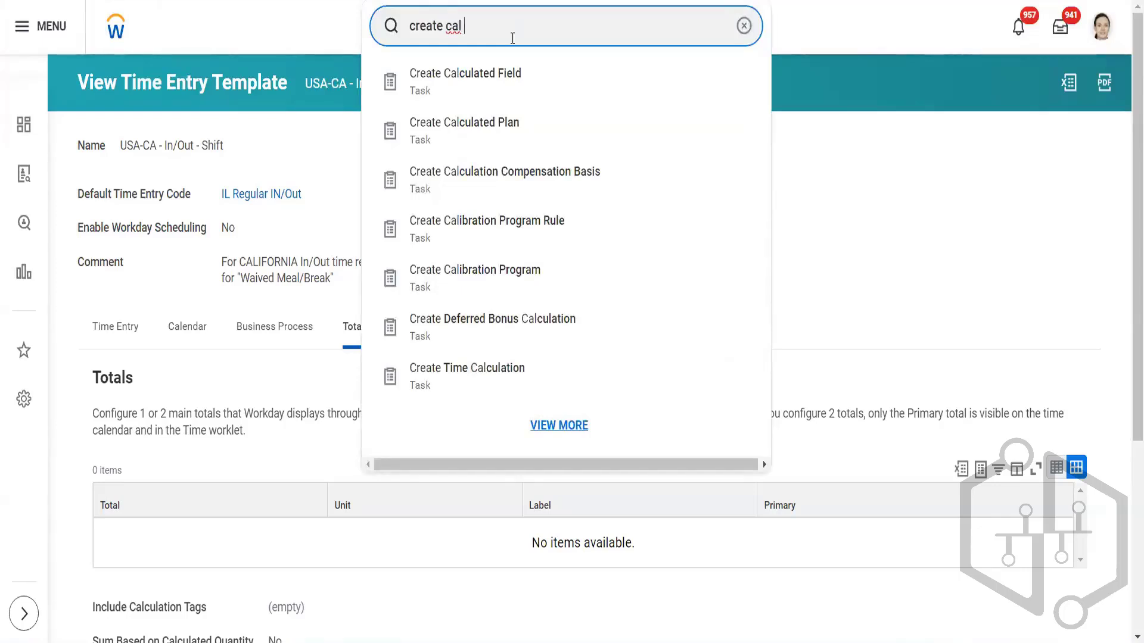
{"action": "key", "text": "BackSpace"}
{"action": "key", "text": "BackSpace"}
{"action": "key", "text": "BackSpace"}
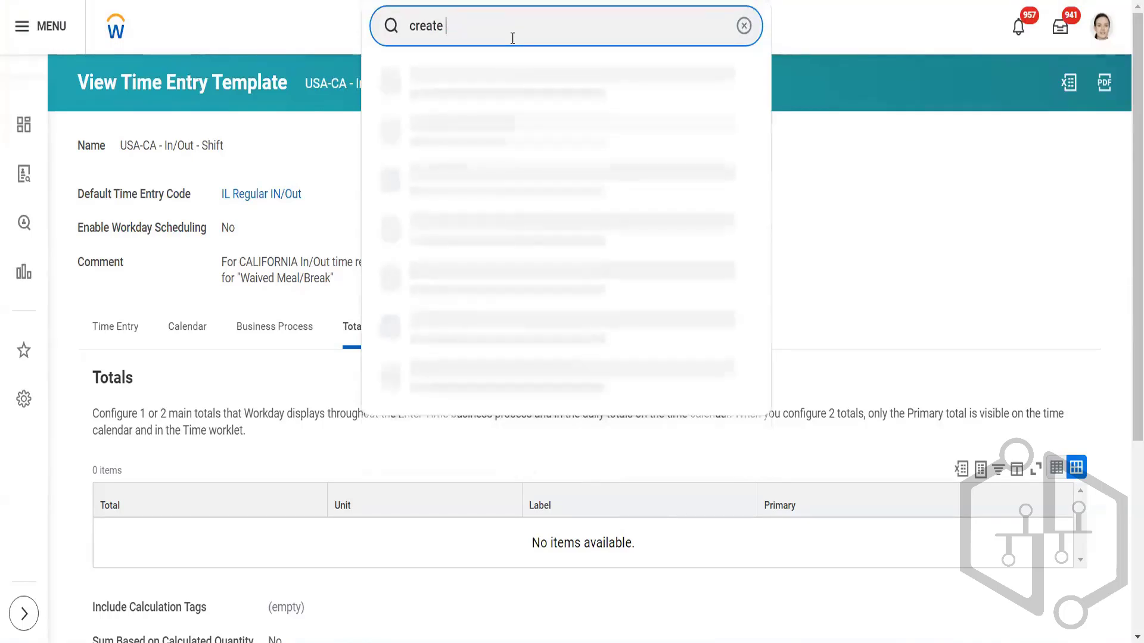
{"action": "type", "text": "time cal"}
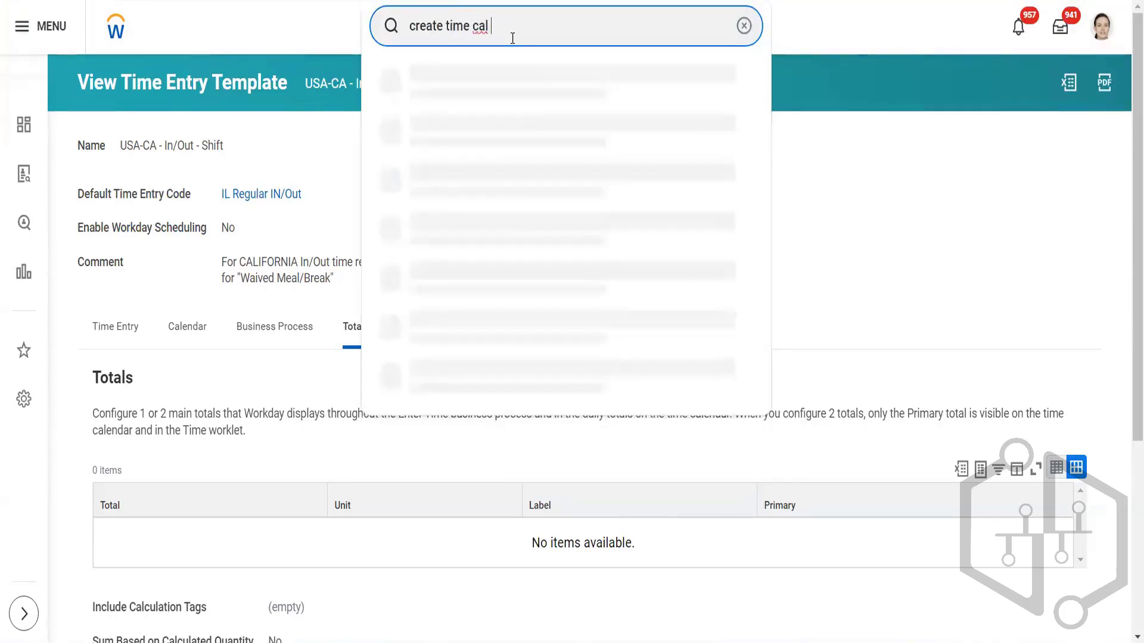
{"action": "left_click", "coordinate": [470, 79]}
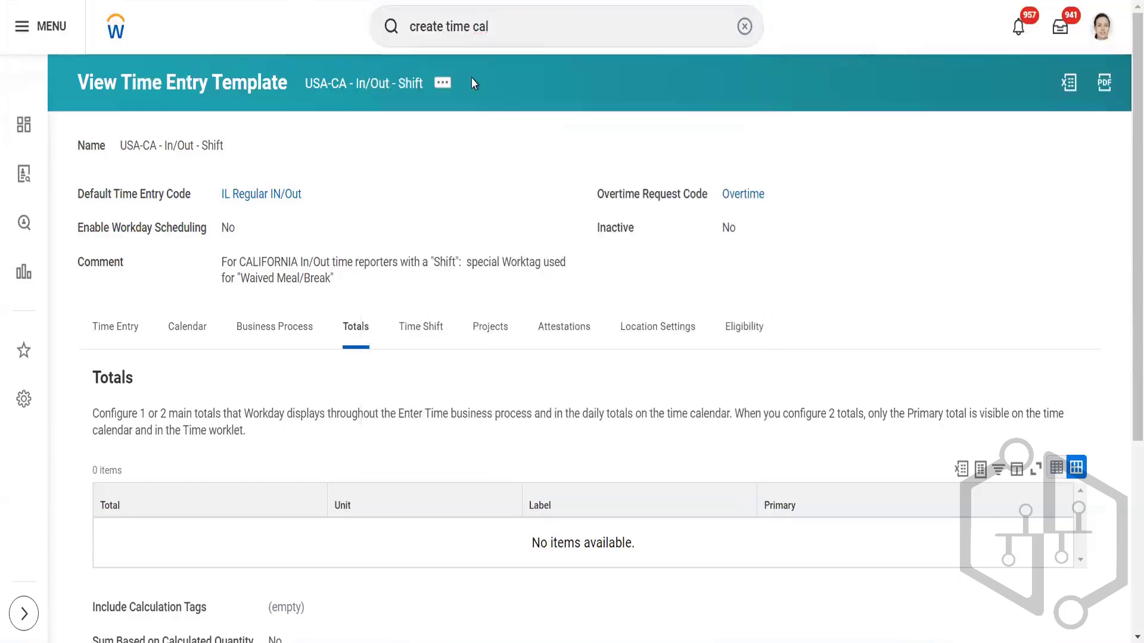
Step: Create a time calculation named BH Overtime Calculation Daily with the type Standard Overtime Calculation
{"action": "left_click", "coordinate": [503, 196]}
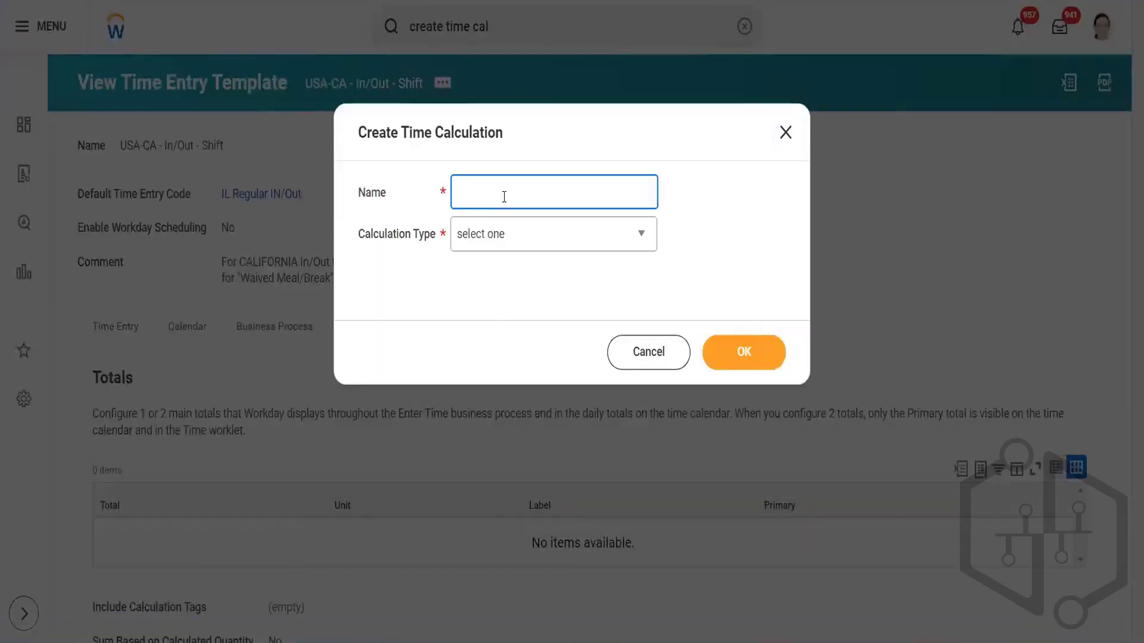
{"action": "type", "text": "BH Overtime Calculation Daily"}
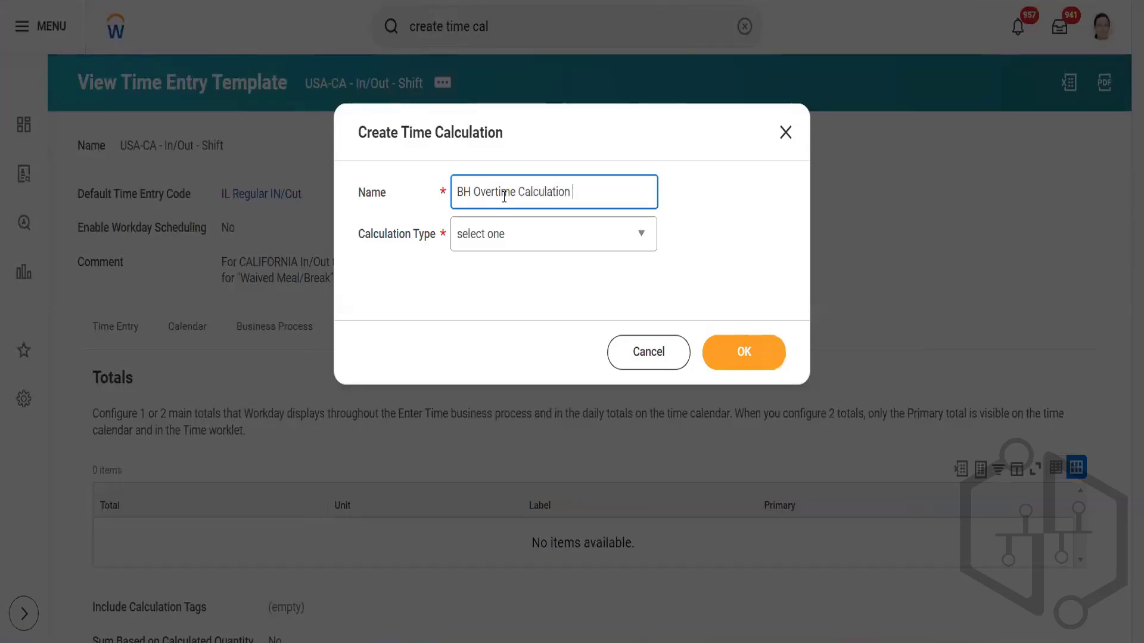
{"action": "left_click", "coordinate": [503, 238]}
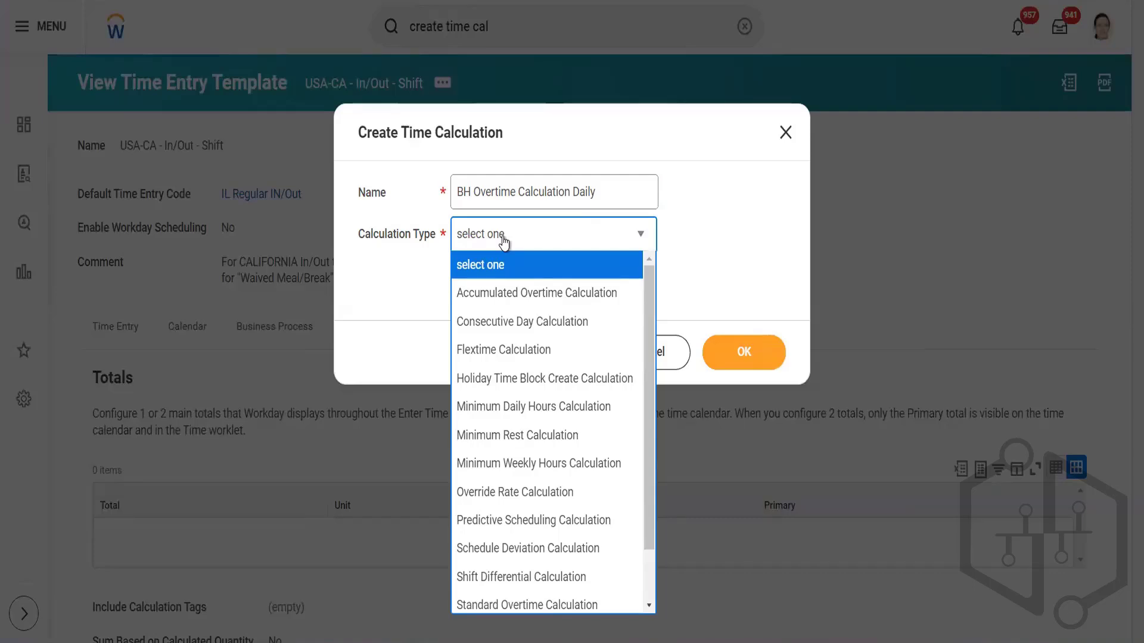
{"action": "scroll", "coordinate": [518, 435], "scroll_direction": "down", "scroll_amount": 1}
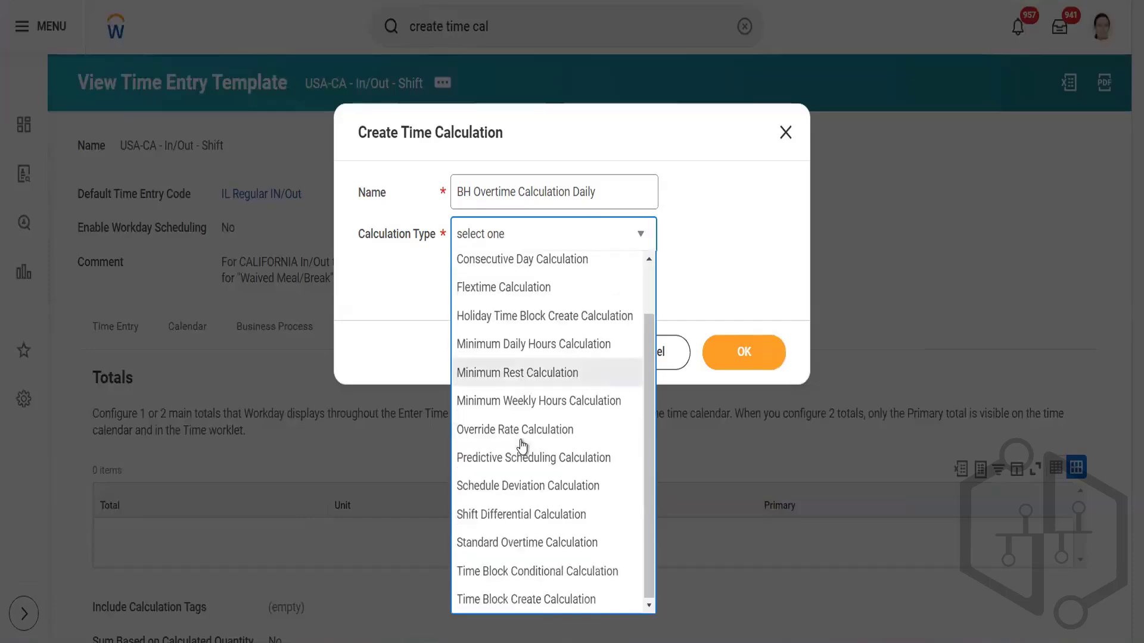
{"action": "left_click", "coordinate": [517, 542]}
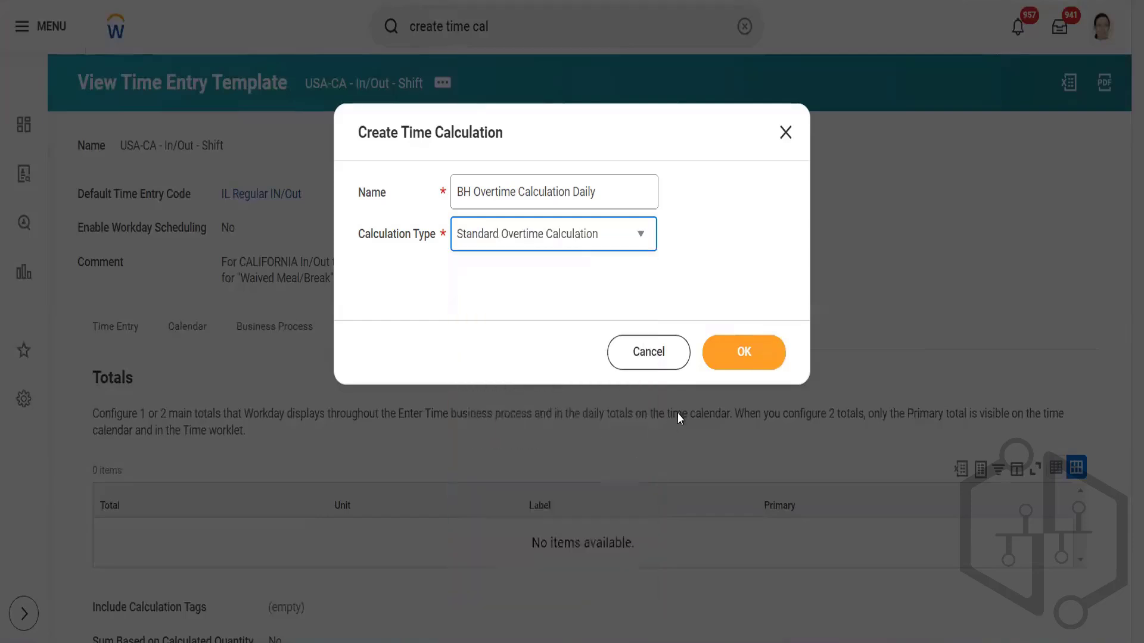
{"action": "left_click", "coordinate": [730, 352]}
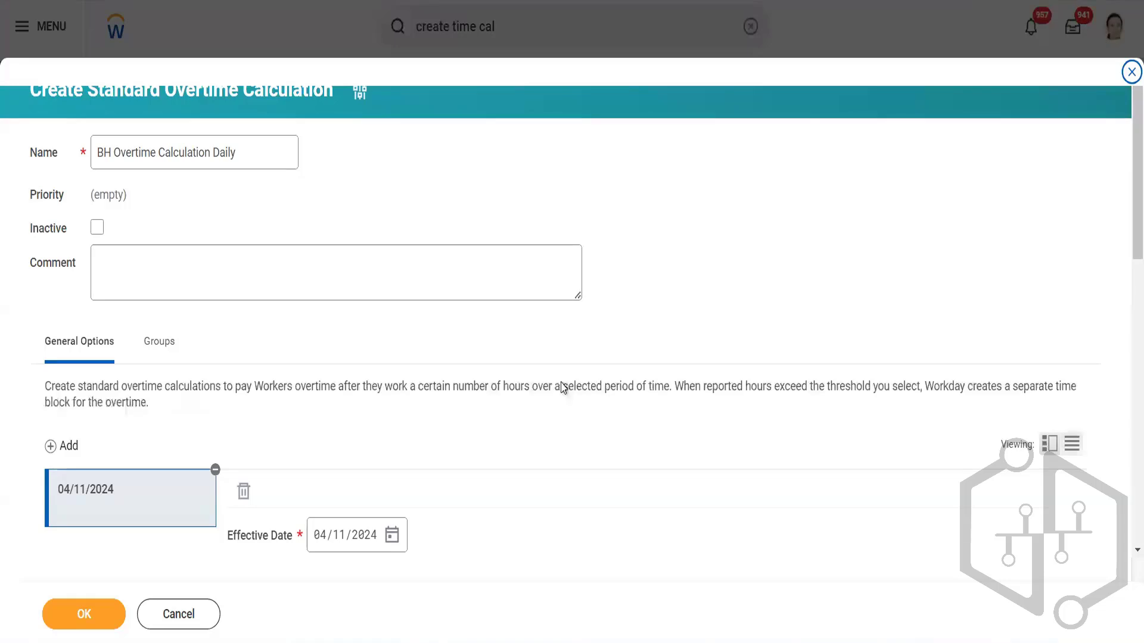
Step: Set the overtime calculation's effective date to 01/01/2020
{"action": "scroll", "coordinate": [542, 366], "scroll_direction": "down", "scroll_amount": 5}
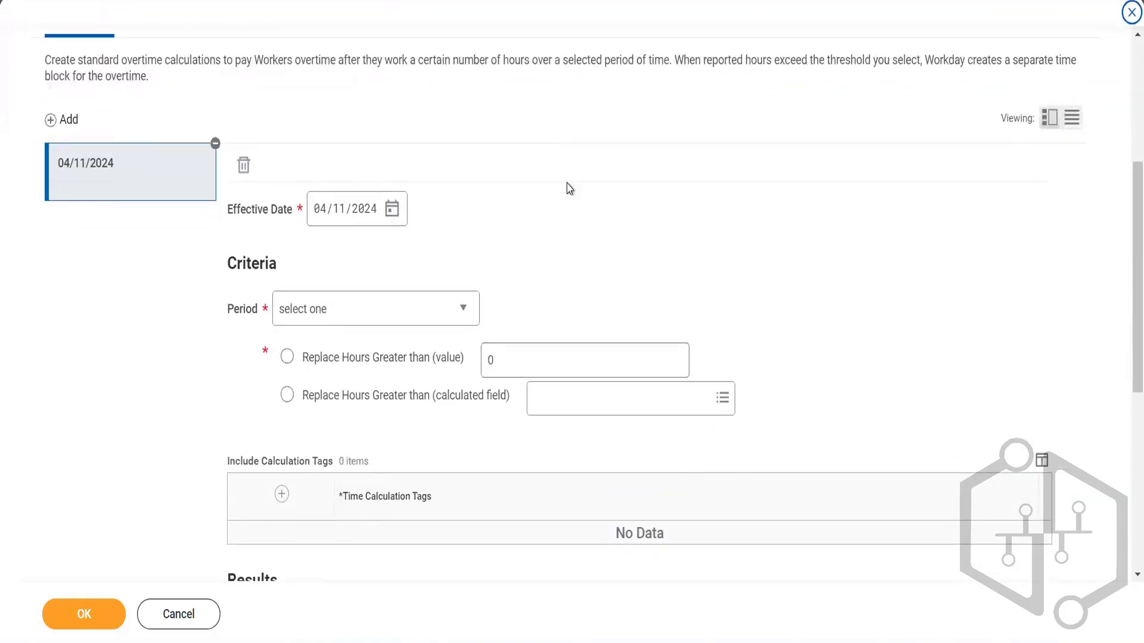
{"action": "scroll", "coordinate": [569, 189], "scroll_direction": "up", "scroll_amount": 1}
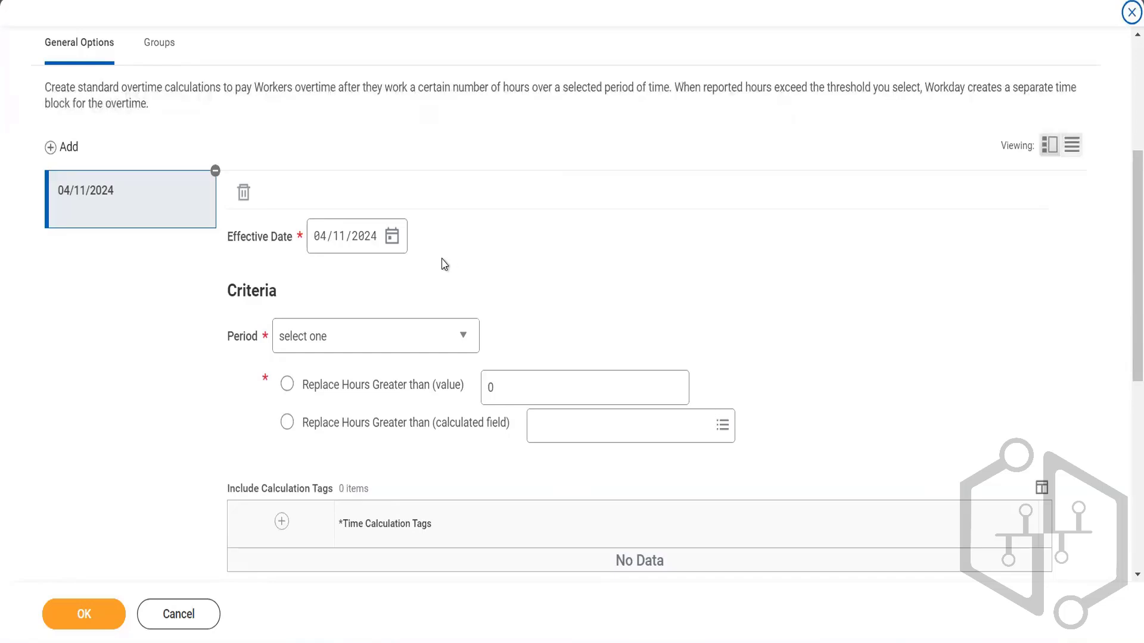
{"action": "left_click", "coordinate": [325, 241]}
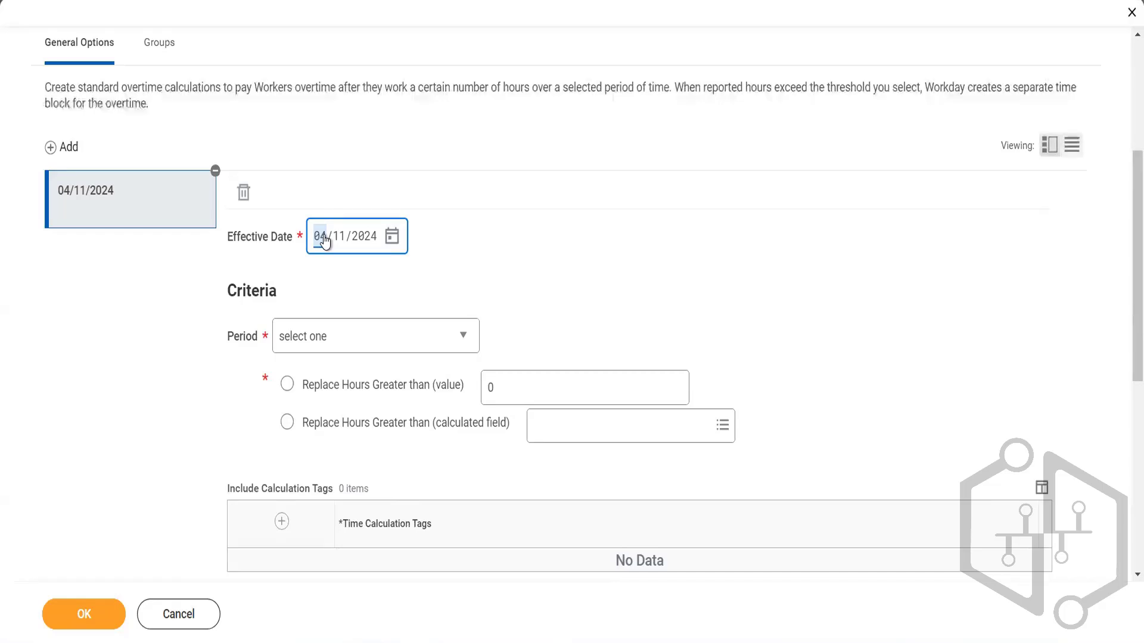
{"action": "left_click", "coordinate": [392, 237]}
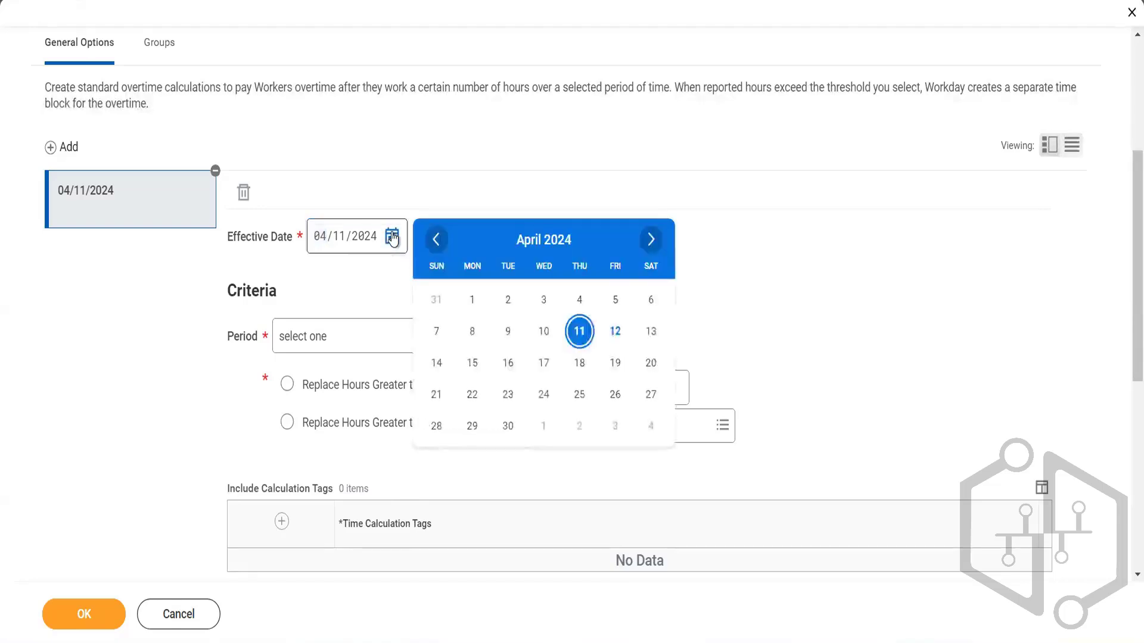
{"action": "left_click", "coordinate": [318, 247]}
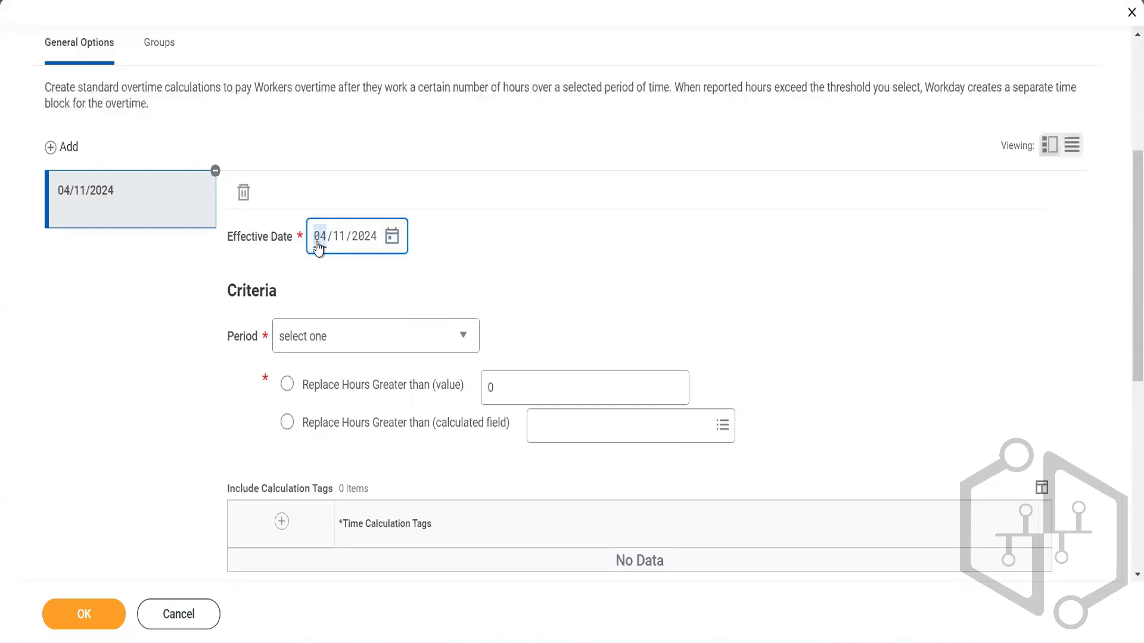
{"action": "type", "text": "01/01/20"}
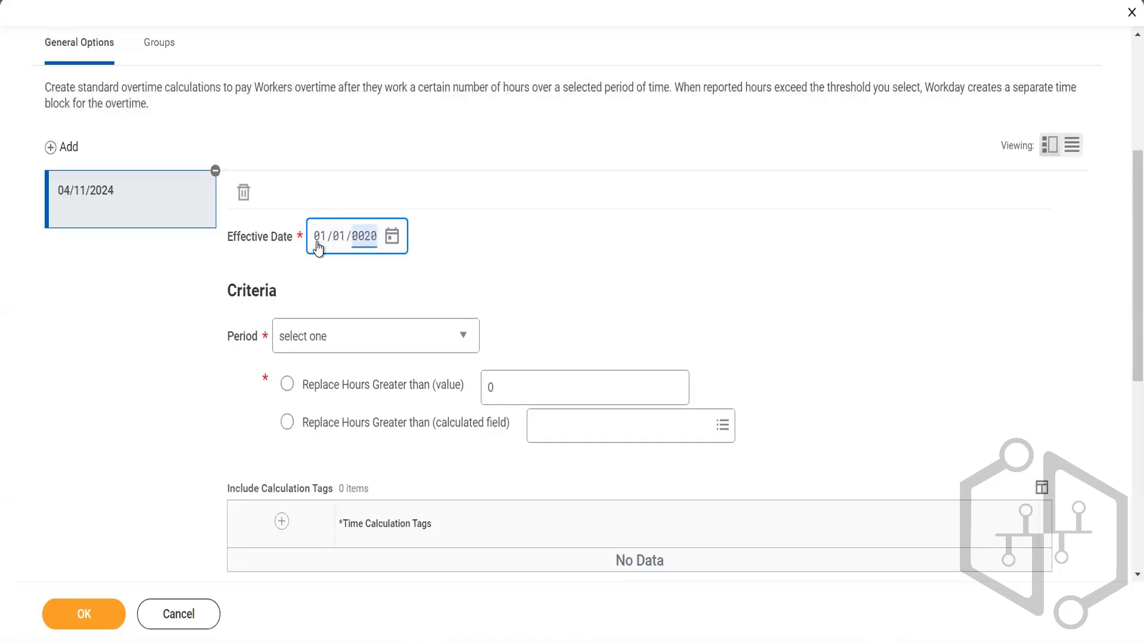
{"action": "type", "text": "20"}
{"action": "left_click", "coordinate": [428, 306]}
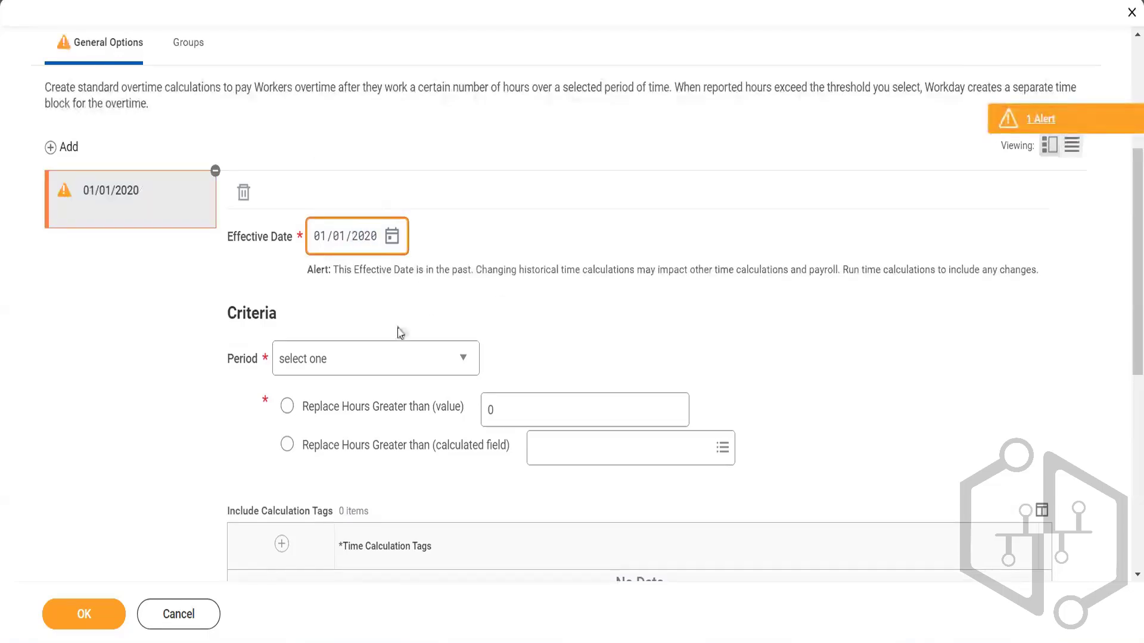
Step: Set the criteria period to Daily and replace hours greater than the fixed value 8
{"action": "left_click", "coordinate": [401, 355]}
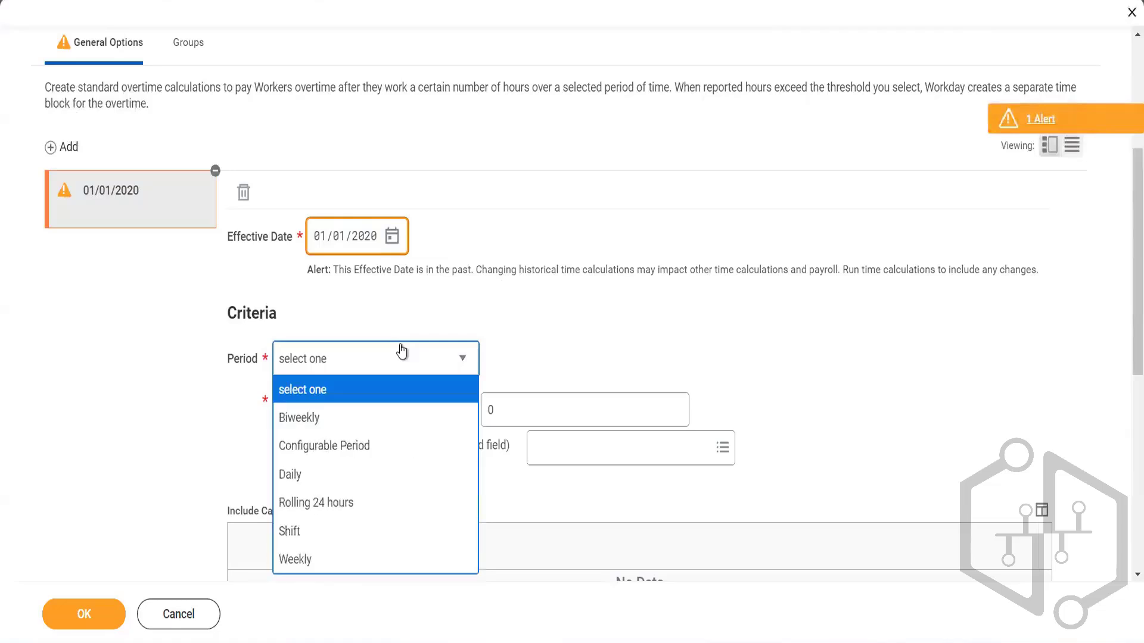
{"action": "left_click", "coordinate": [308, 475]}
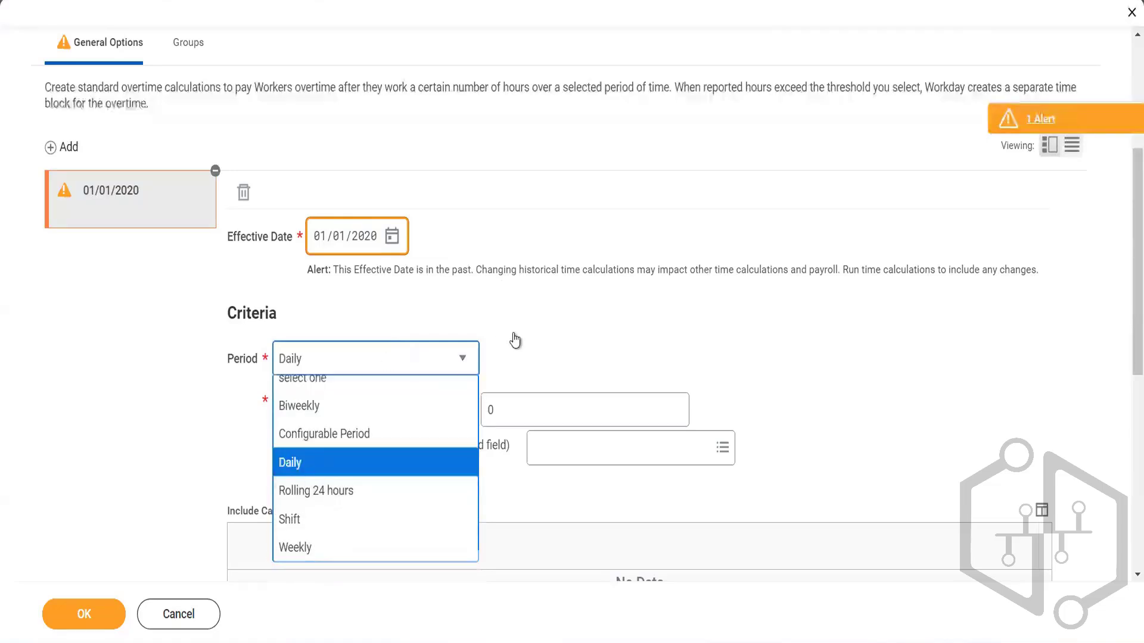
{"action": "left_click", "coordinate": [509, 335]}
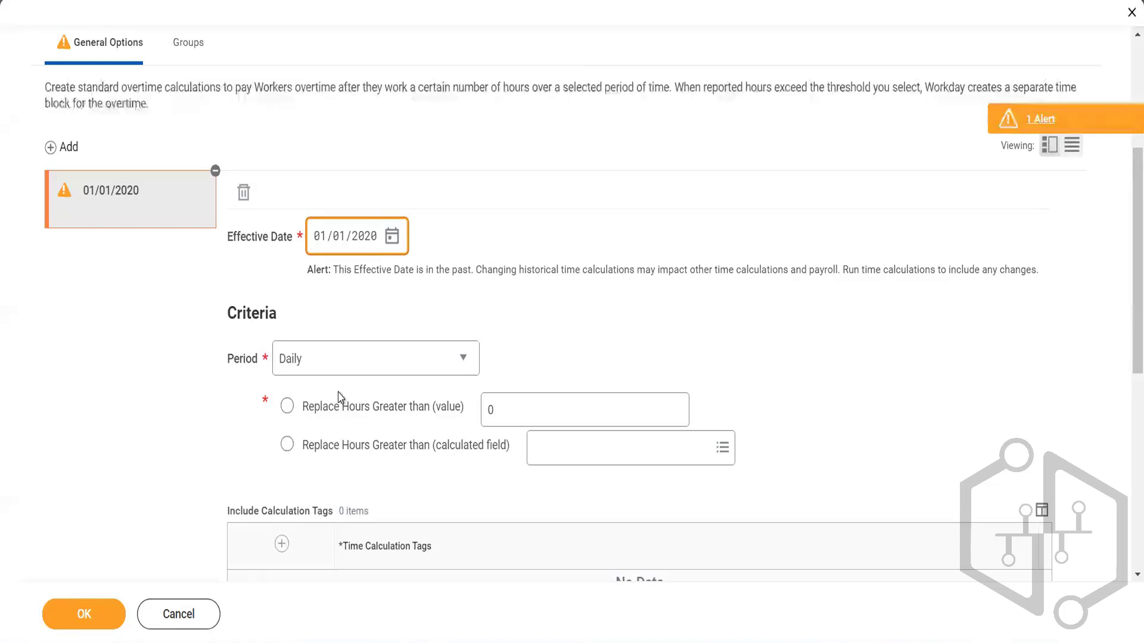
{"action": "left_click", "coordinate": [288, 408]}
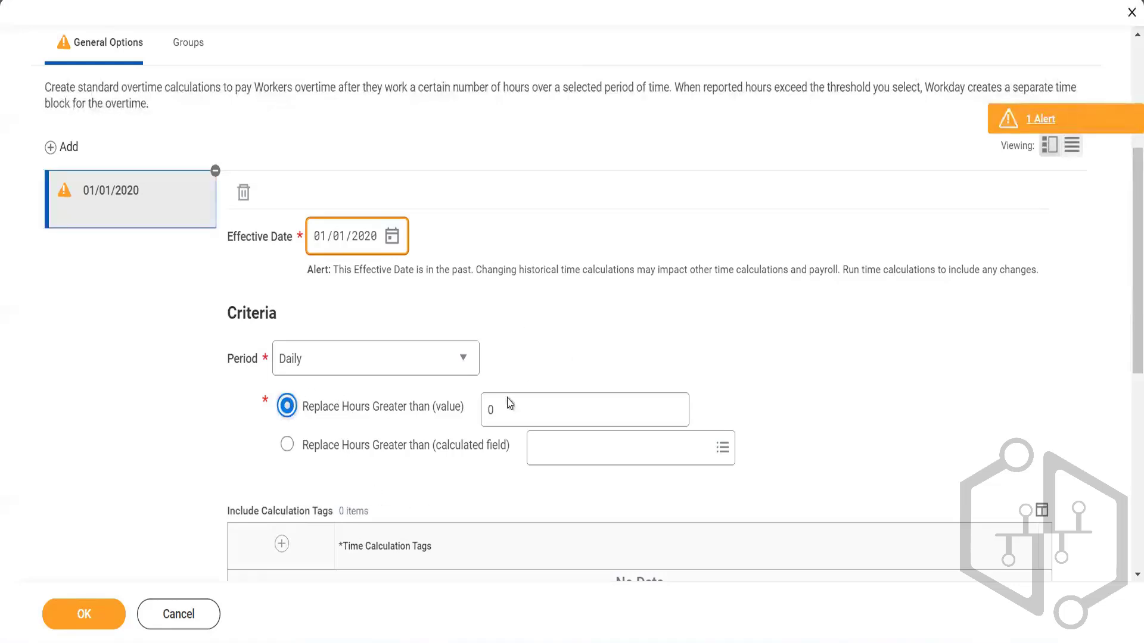
{"action": "left_click", "coordinate": [506, 409]}
{"action": "key", "text": "BackSpace"}
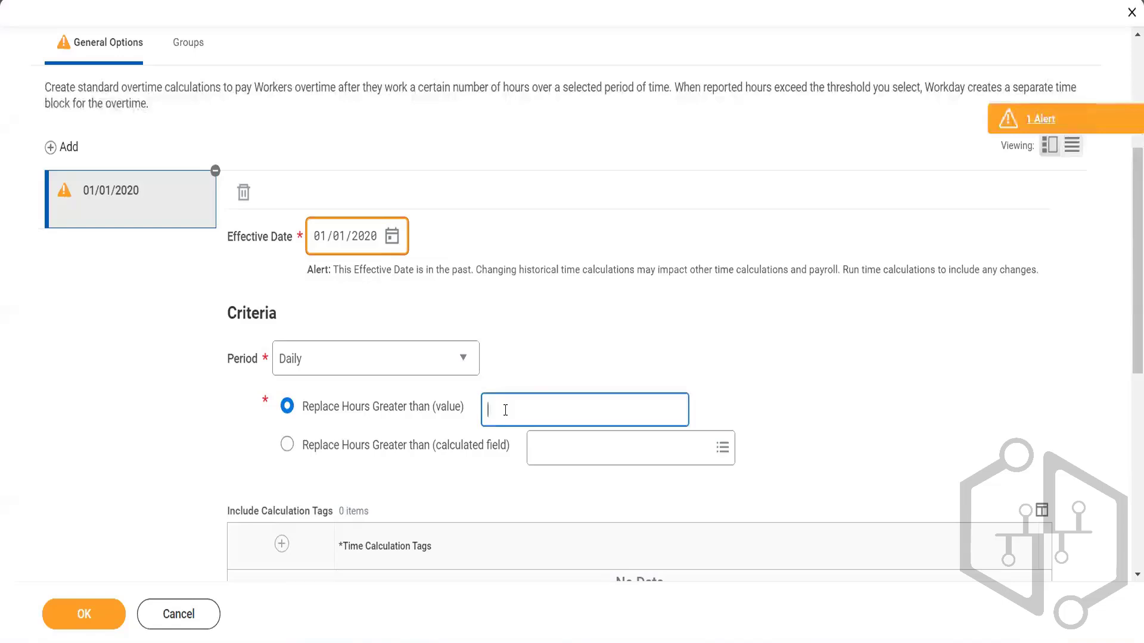
{"action": "type", "text": "8"}
{"action": "left_click", "coordinate": [520, 359]}
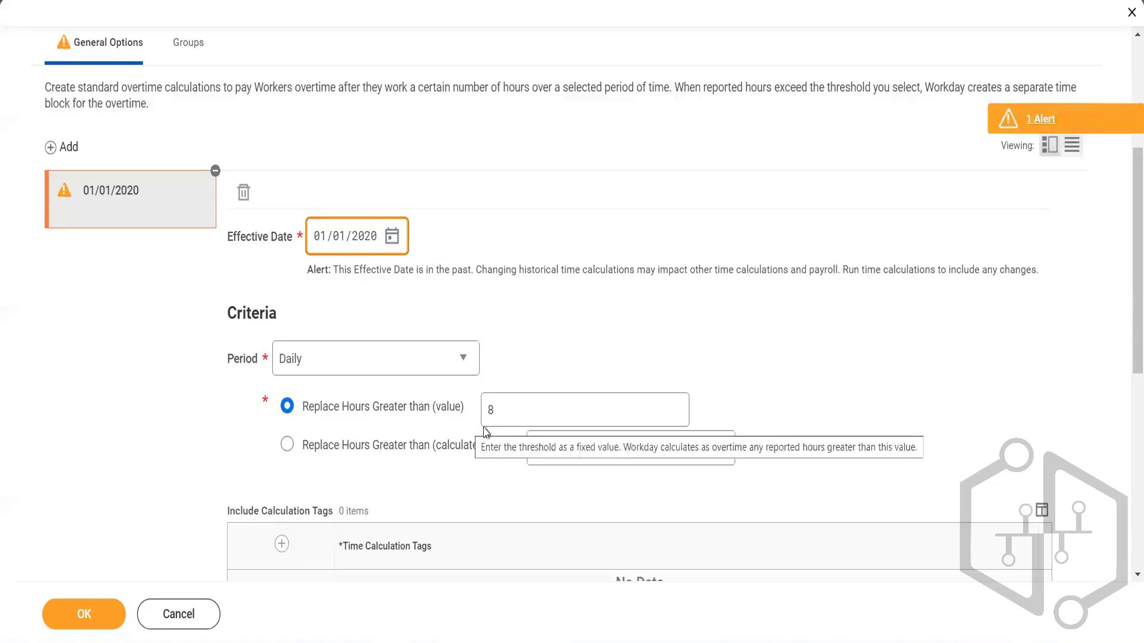
{"action": "mouse_move", "coordinate": [642, 394]}
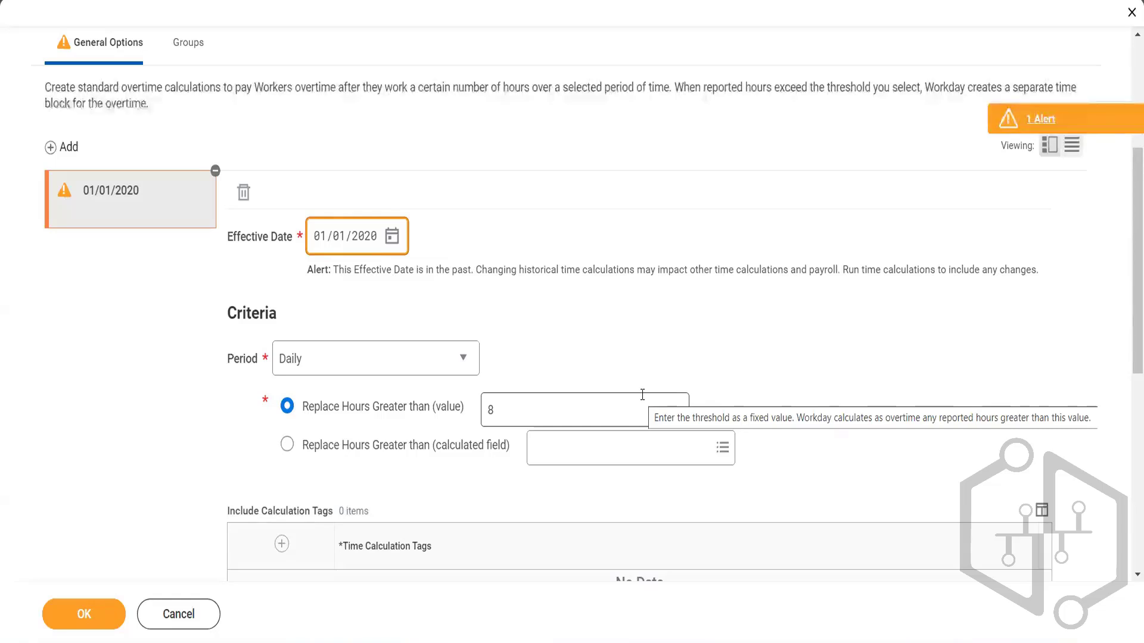
Step: Add a row to Include Calculation Tags and fill it with the BH Regular tag name copied from the time entry template
{"action": "scroll", "coordinate": [642, 394], "scroll_direction": "down", "scroll_amount": 2}
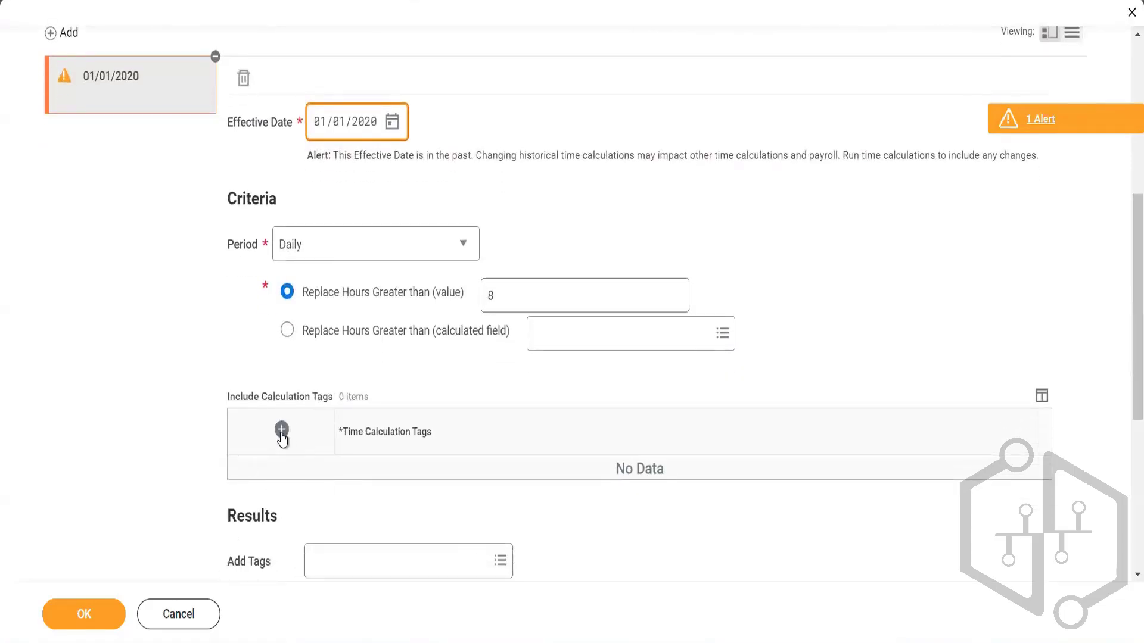
{"action": "left_click", "coordinate": [281, 434]}
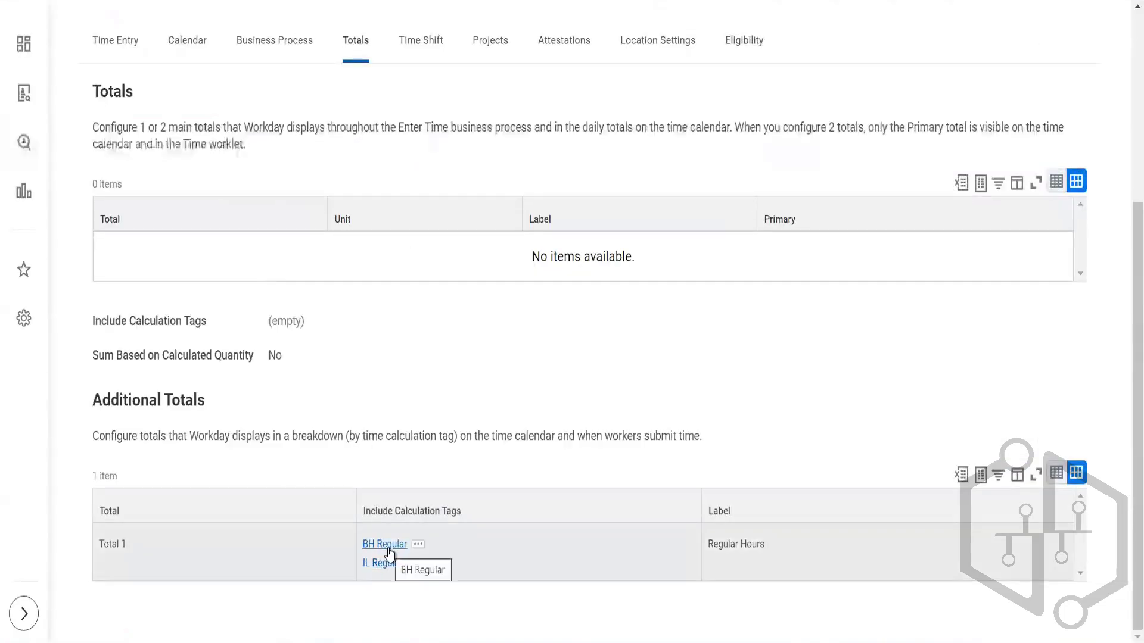
{"action": "right_click", "coordinate": [388, 549]}
{"action": "left_click", "coordinate": [445, 467]}
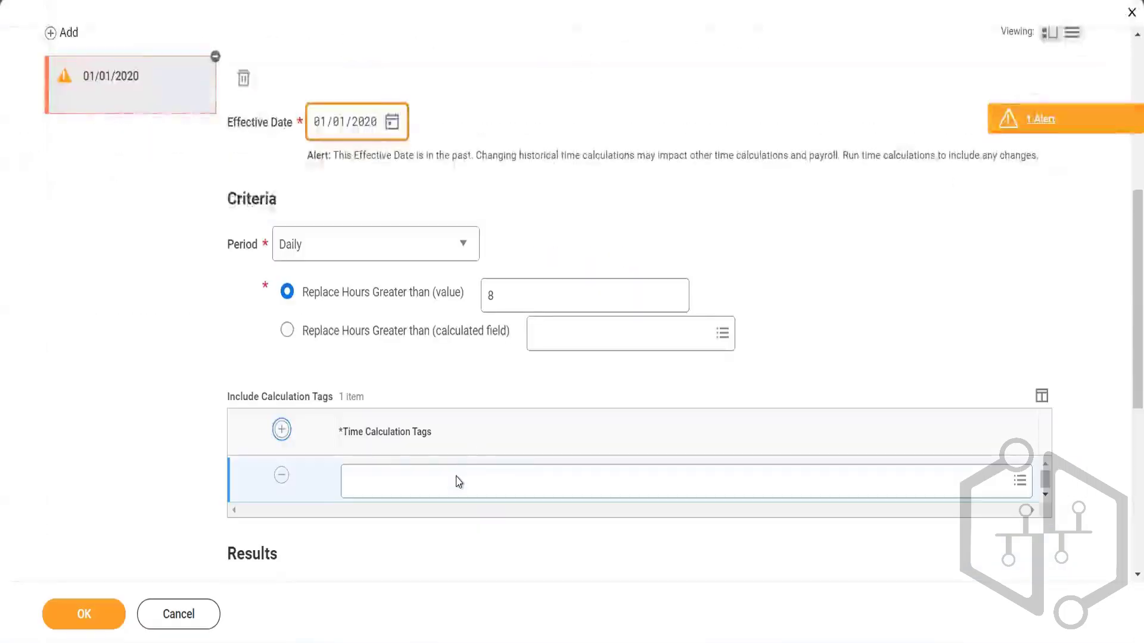
{"action": "left_click", "coordinate": [458, 482]}
{"action": "key", "text": "ctrl+v"}
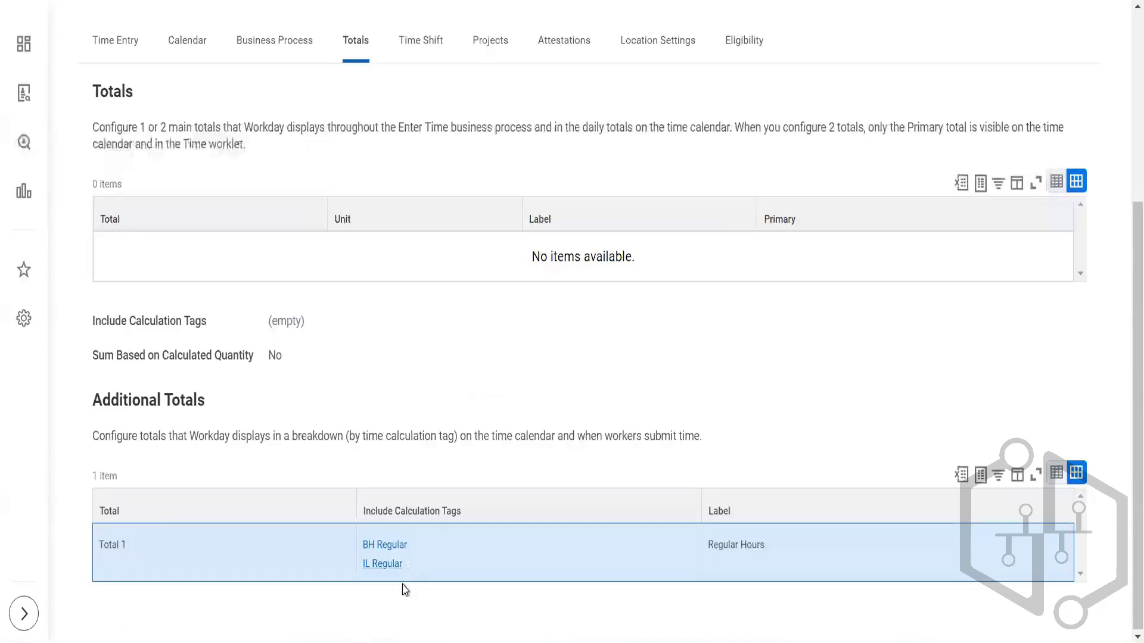
Step: Add the IL Regular tag, copied from the time entry template's Additional Totals, to the Include Calculation Tags row
{"action": "right_click", "coordinate": [382, 572]}
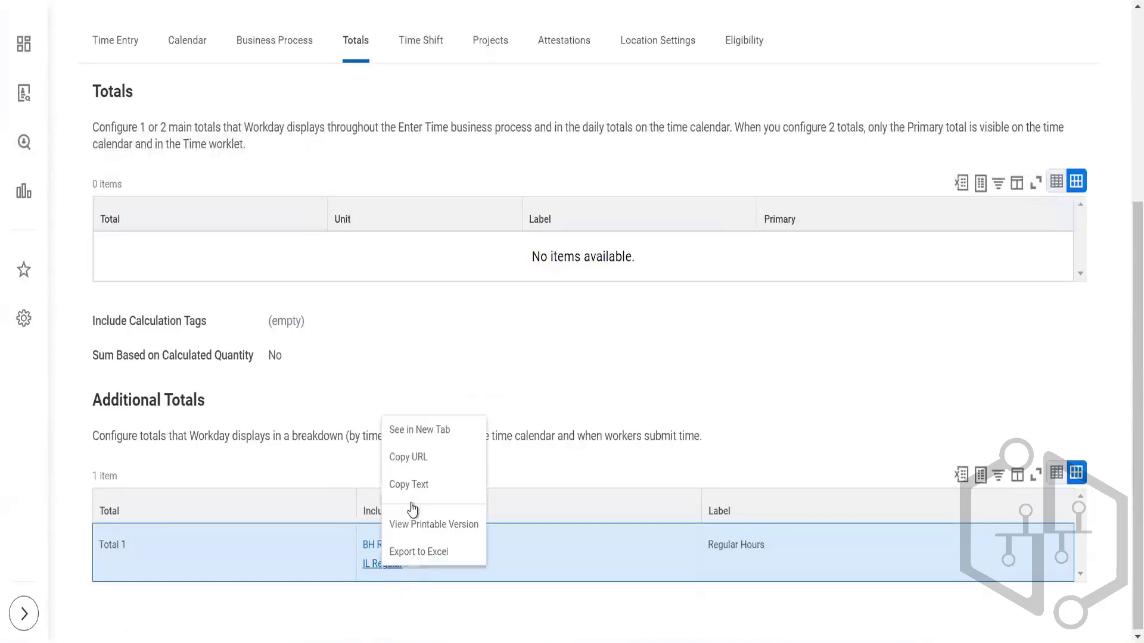
{"action": "left_click", "coordinate": [415, 490]}
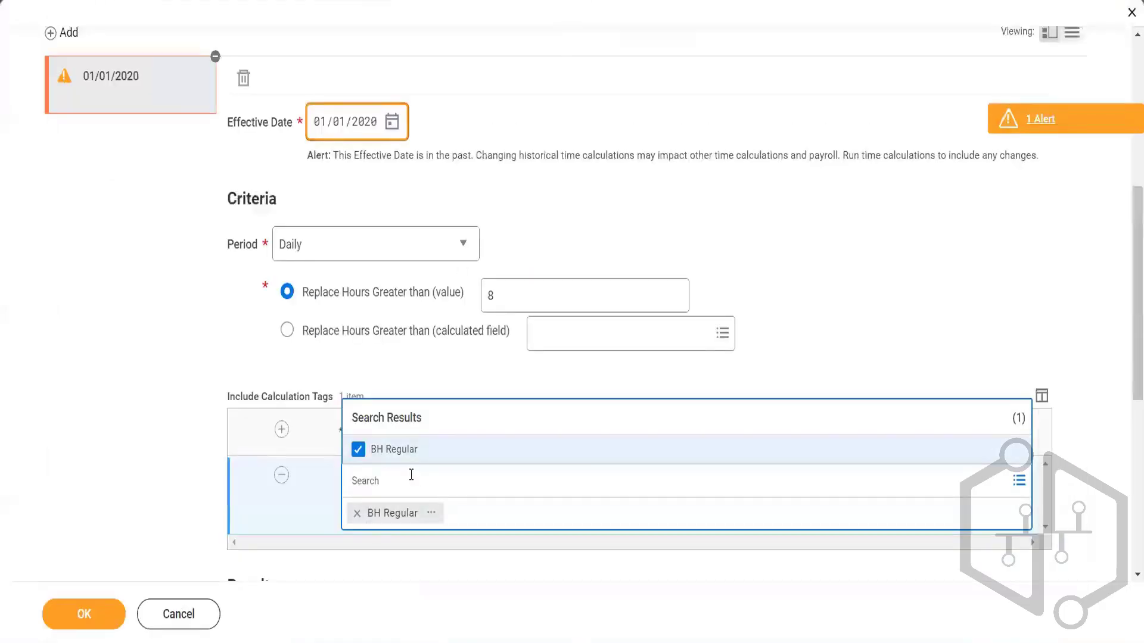
{"action": "key", "text": "ctrl+v"}
{"action": "key", "text": "Return"}
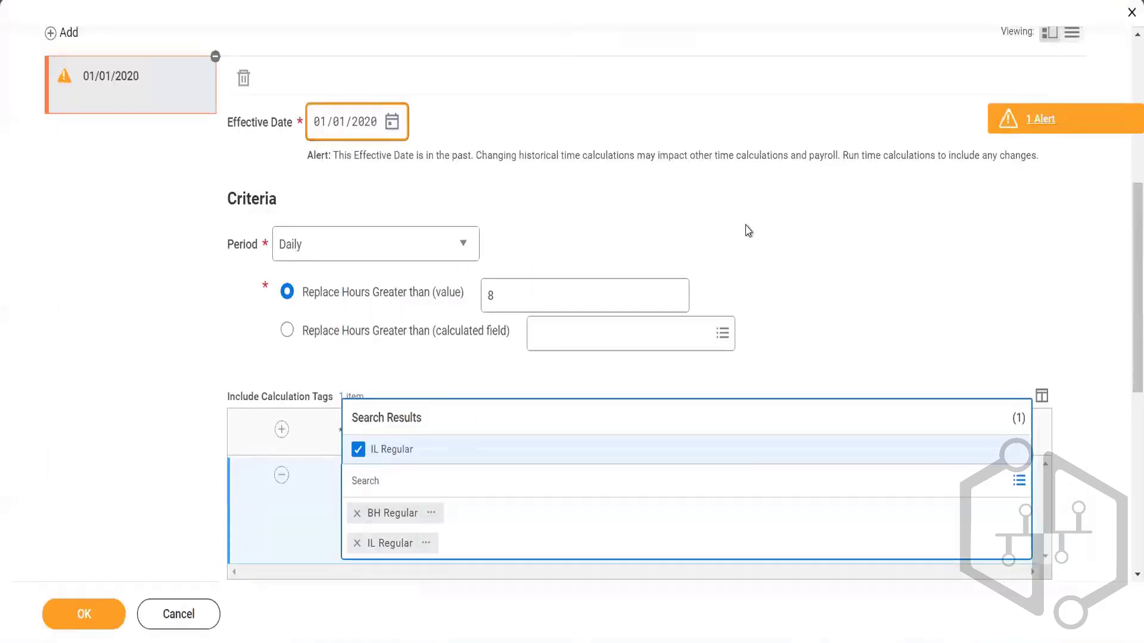
{"action": "left_click", "coordinate": [748, 231]}
Step: Create a time calculation tag named BH Overtime for Add Tags in the overtime calculation's results
{"action": "scroll", "coordinate": [748, 230], "scroll_direction": "down", "scroll_amount": 5}
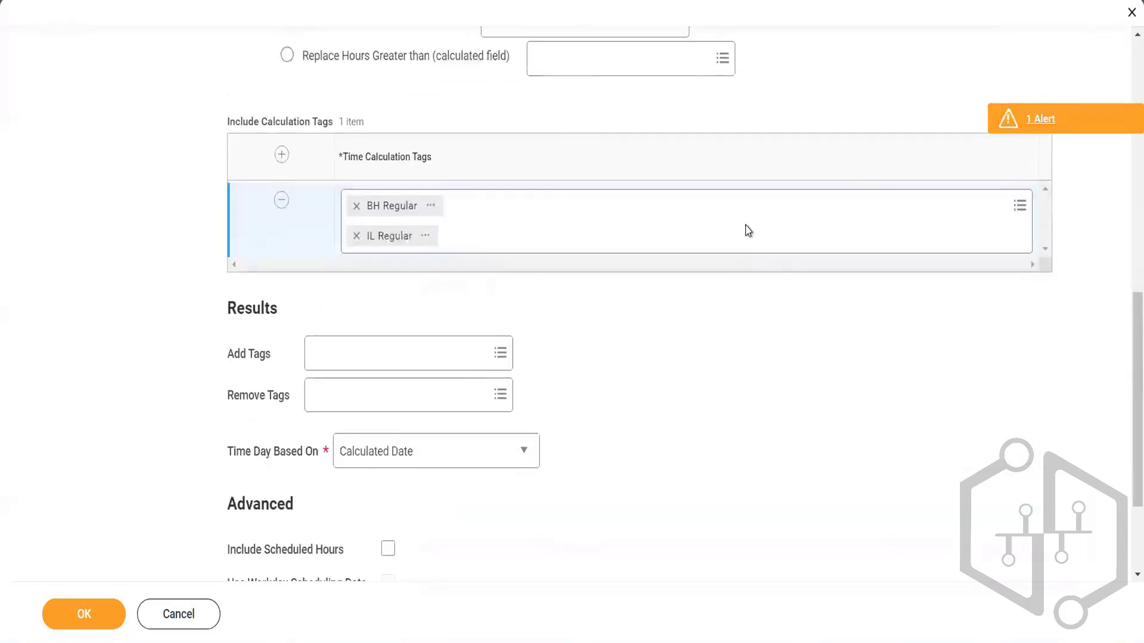
{"action": "left_click", "coordinate": [449, 358]}
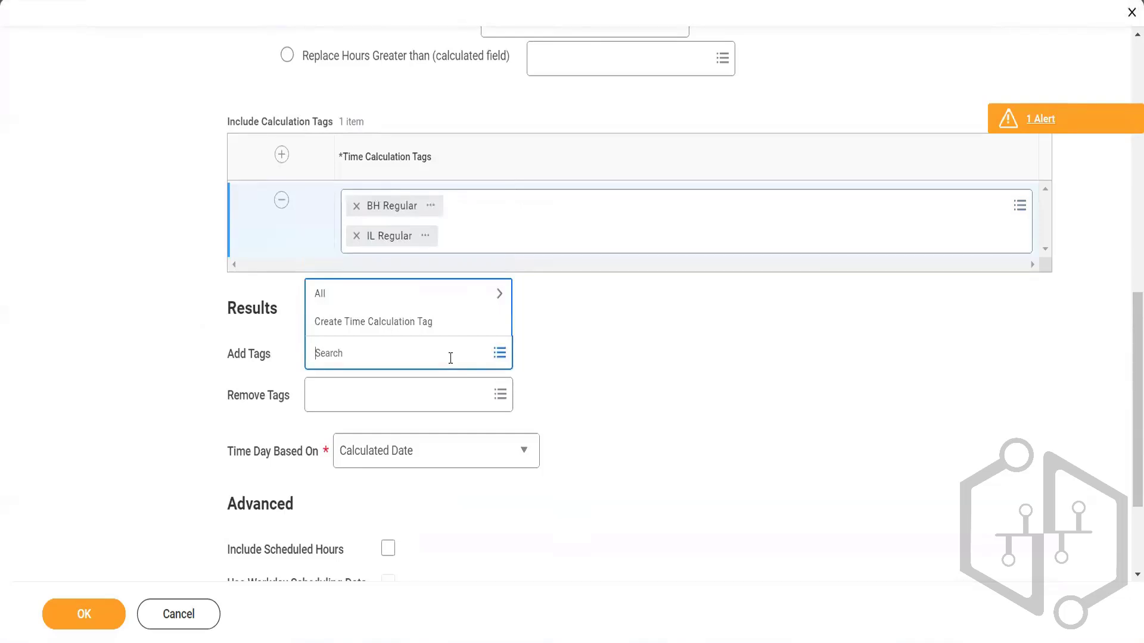
{"action": "left_click", "coordinate": [425, 330]}
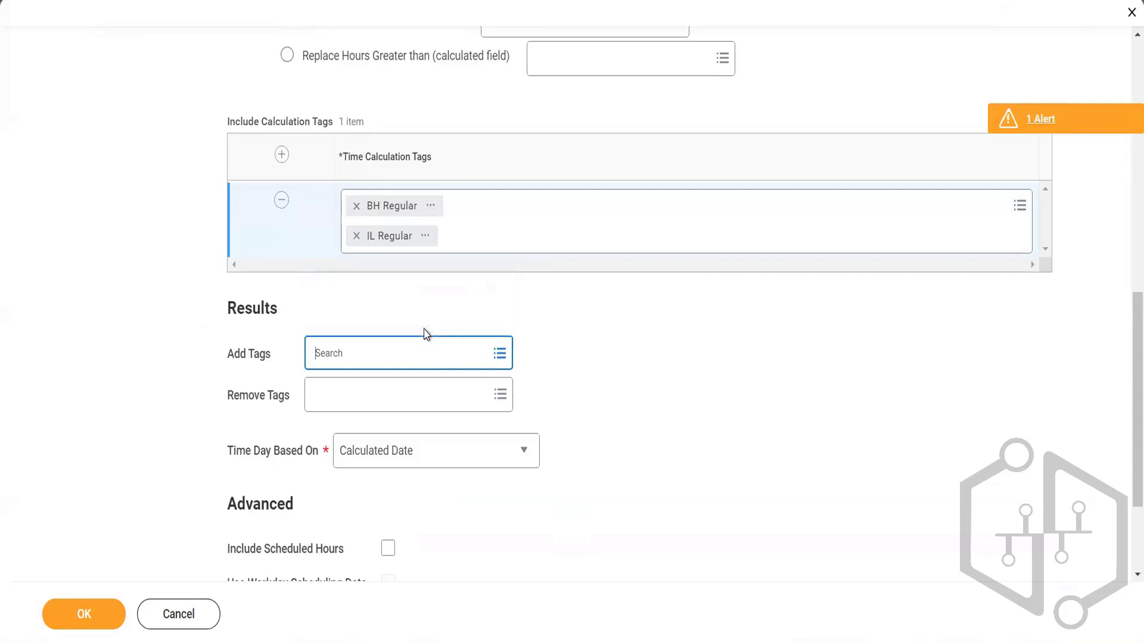
{"action": "left_click", "coordinate": [312, 151]}
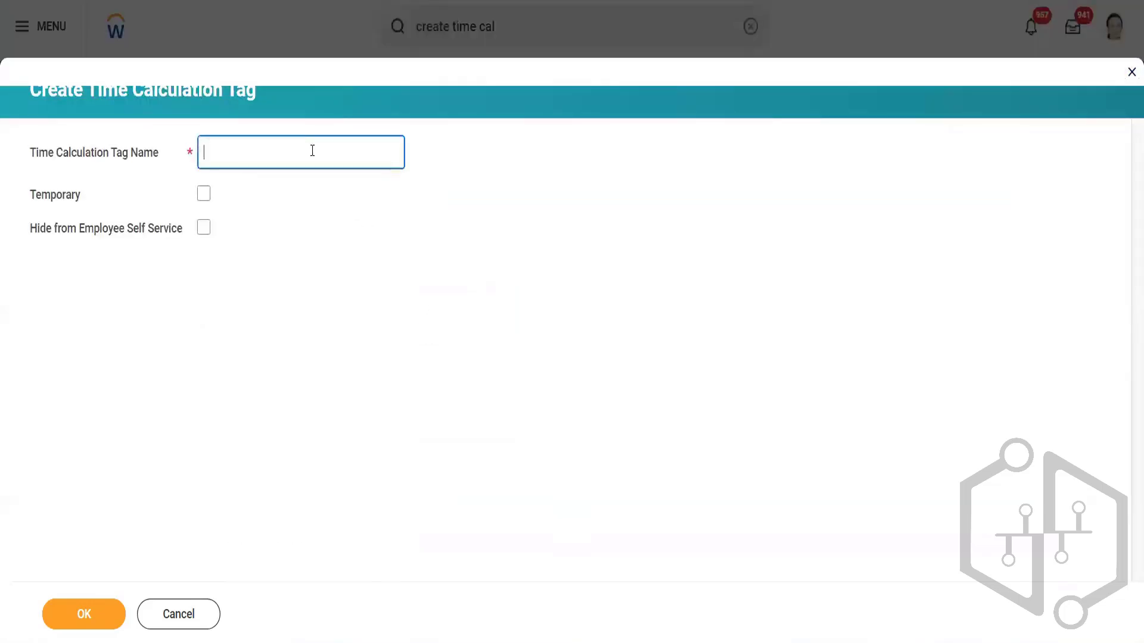
{"action": "type", "text": "BH Overtime"}
{"action": "key", "text": "ctrl+a"}
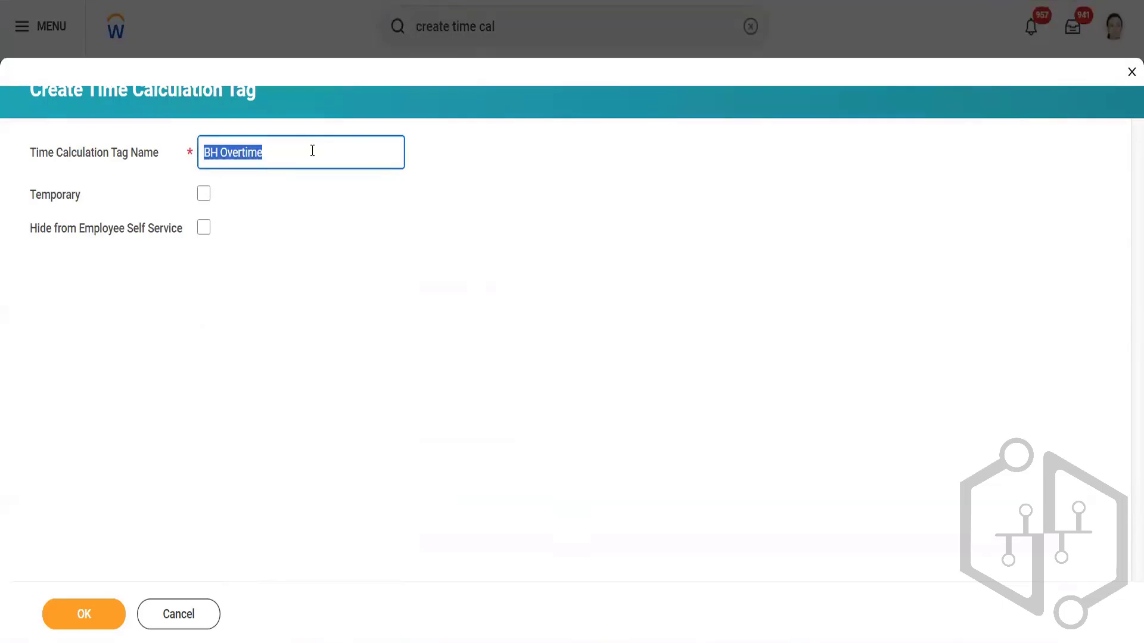
{"action": "left_click", "coordinate": [88, 612]}
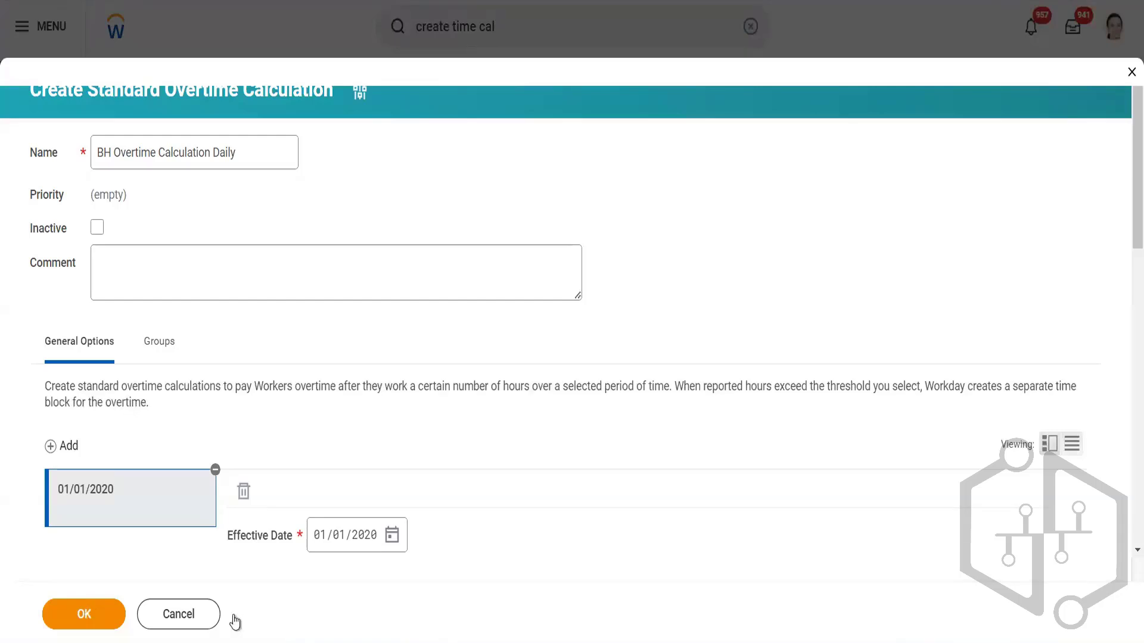
Step: Add BH Regular and IL Regular to Remove Tags in the overtime calculation's results
{"action": "scroll", "coordinate": [350, 433], "scroll_direction": "down", "scroll_amount": 3}
{"action": "scroll", "coordinate": [350, 433], "scroll_direction": "down", "scroll_amount": 5}
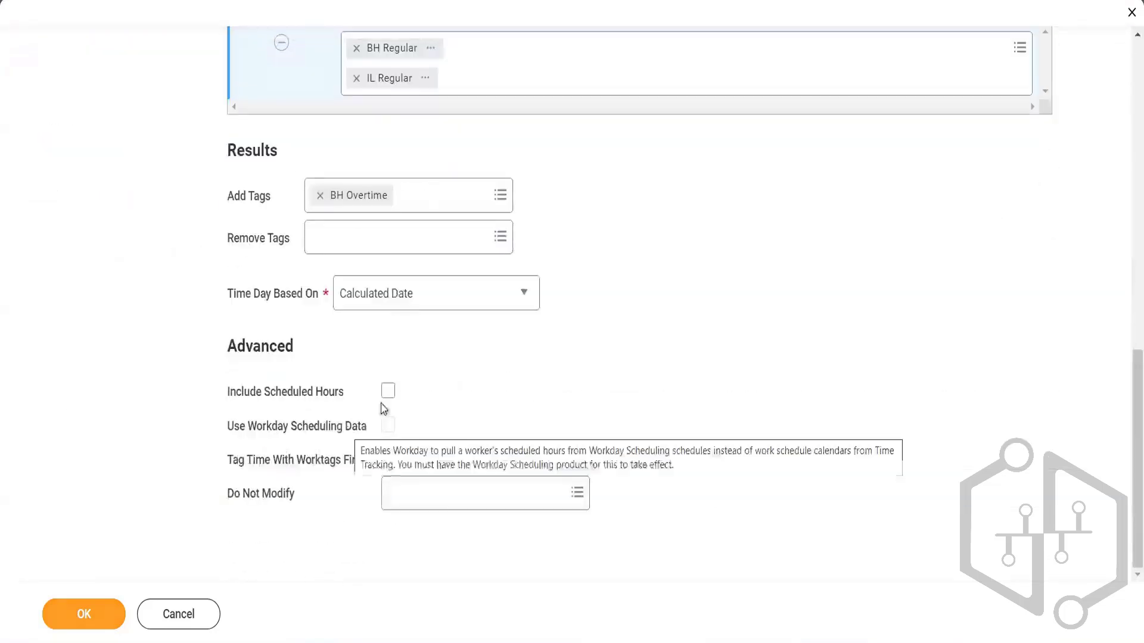
{"action": "left_click", "coordinate": [396, 244]}
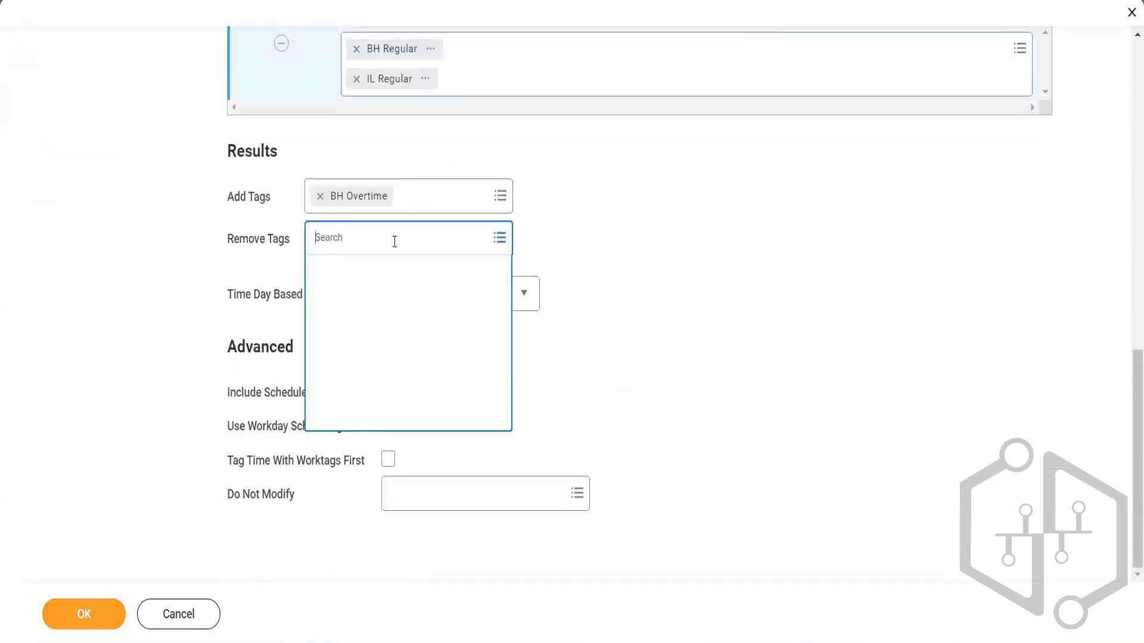
{"action": "type", "text": "BH "}
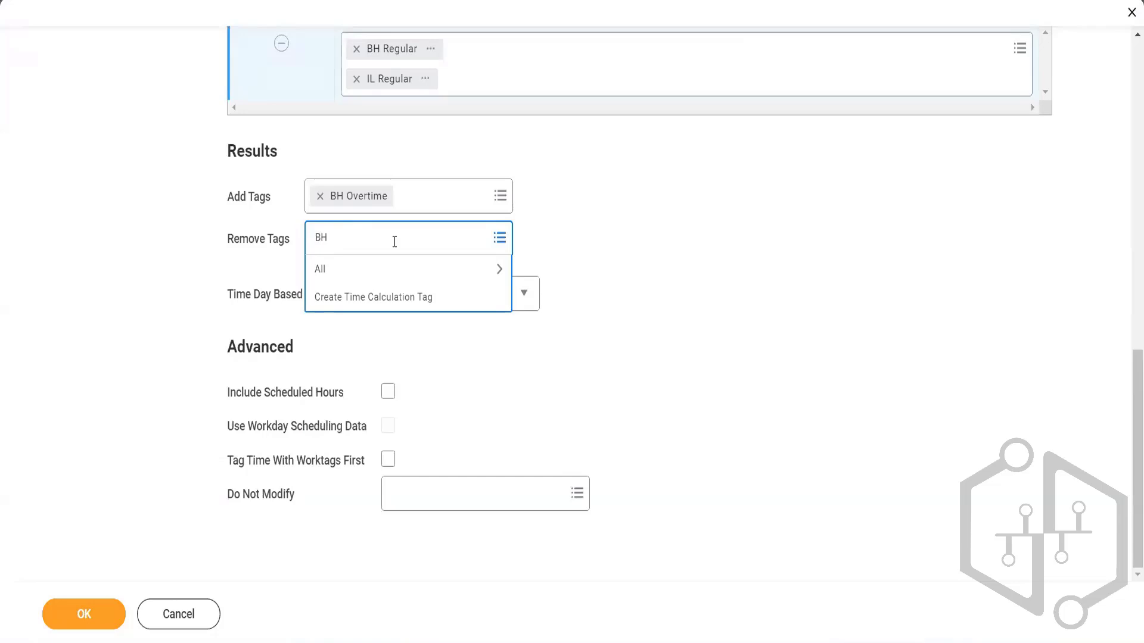
{"action": "type", "text": "Regular"}
{"action": "key", "text": "Return"}
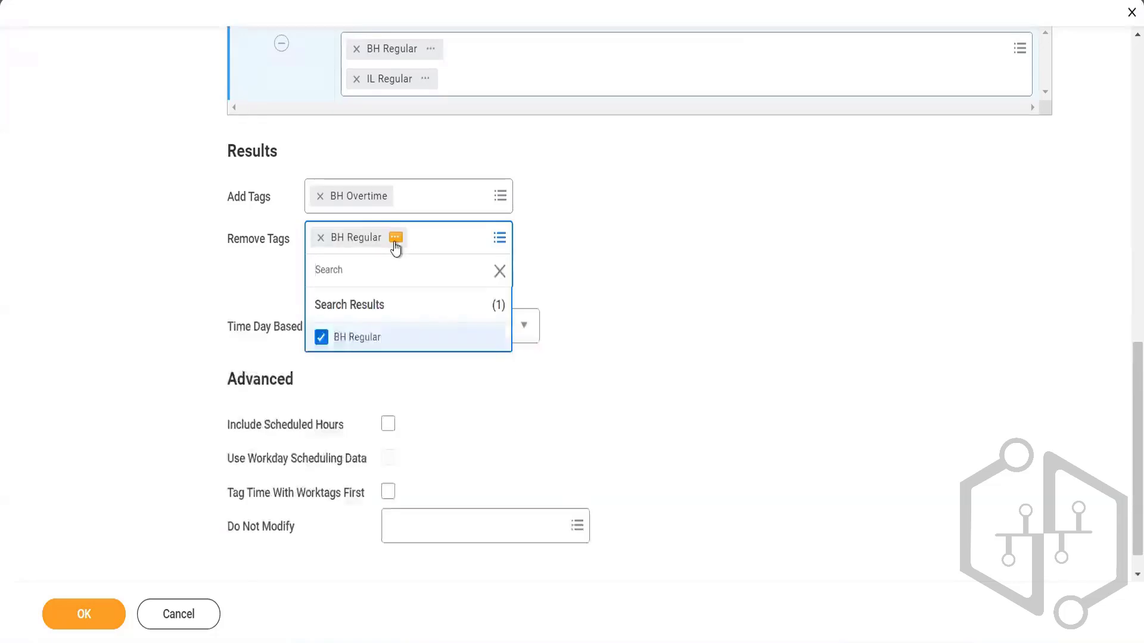
{"action": "type", "text": "Il Regular"}
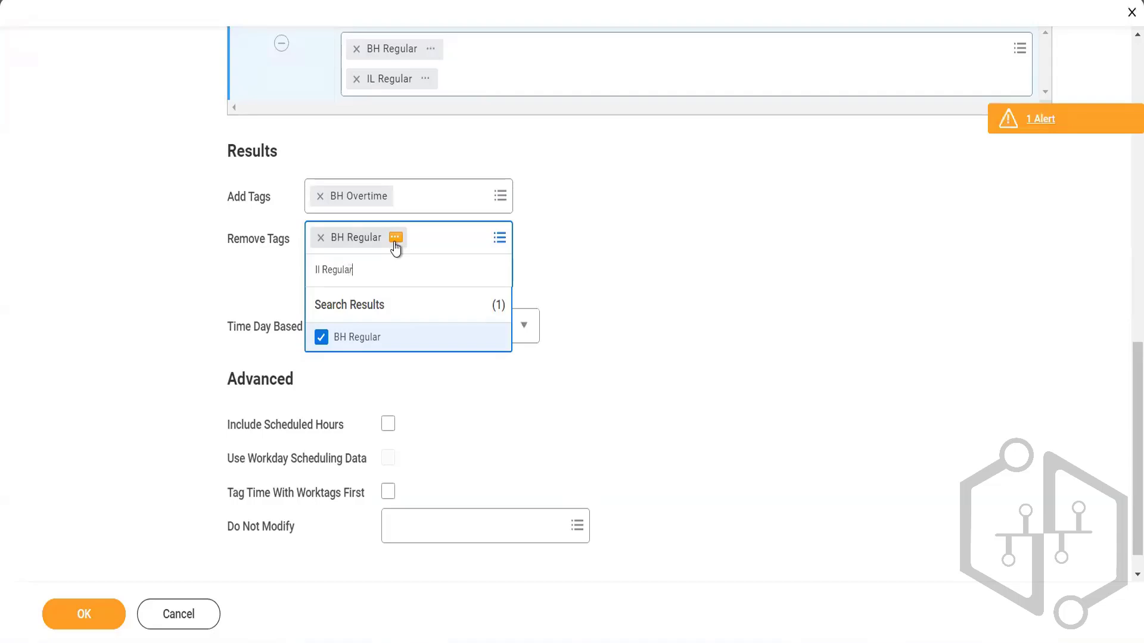
{"action": "key", "text": "Return"}
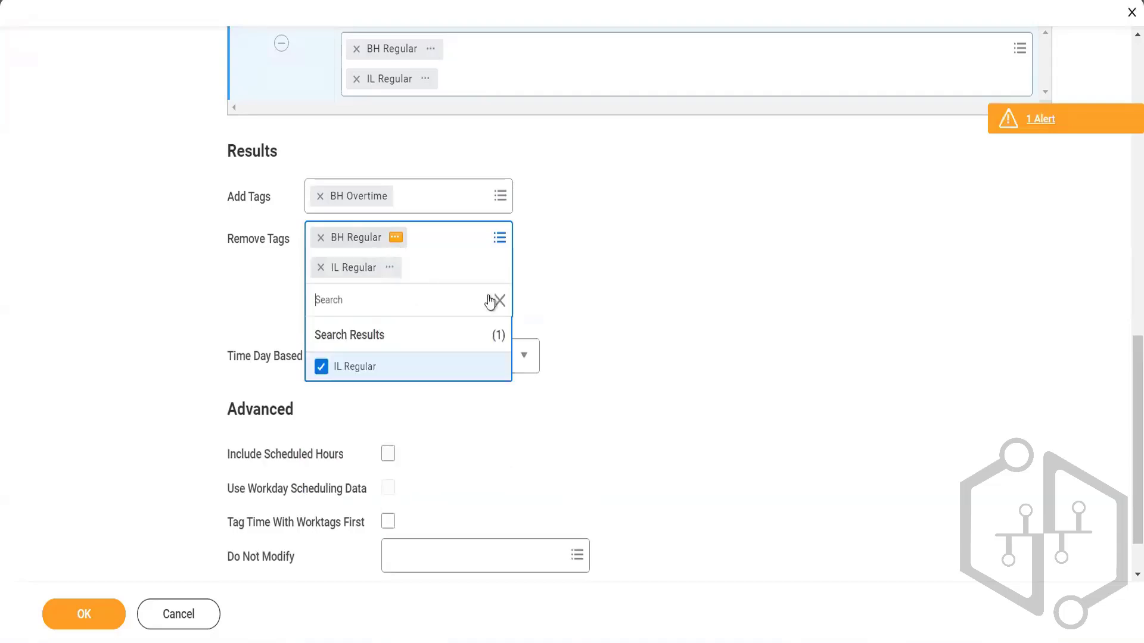
{"action": "left_click", "coordinate": [611, 256]}
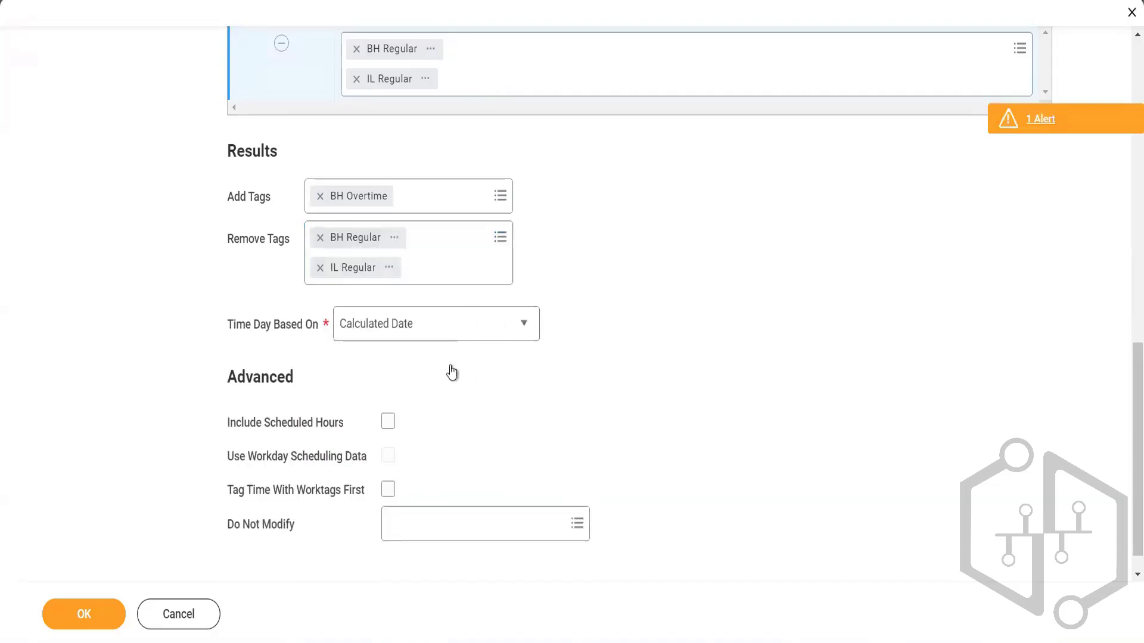
Step: Set Time Day Based On to Calculated Date and read the help for Include Scheduled Hours
{"action": "left_click", "coordinate": [470, 334]}
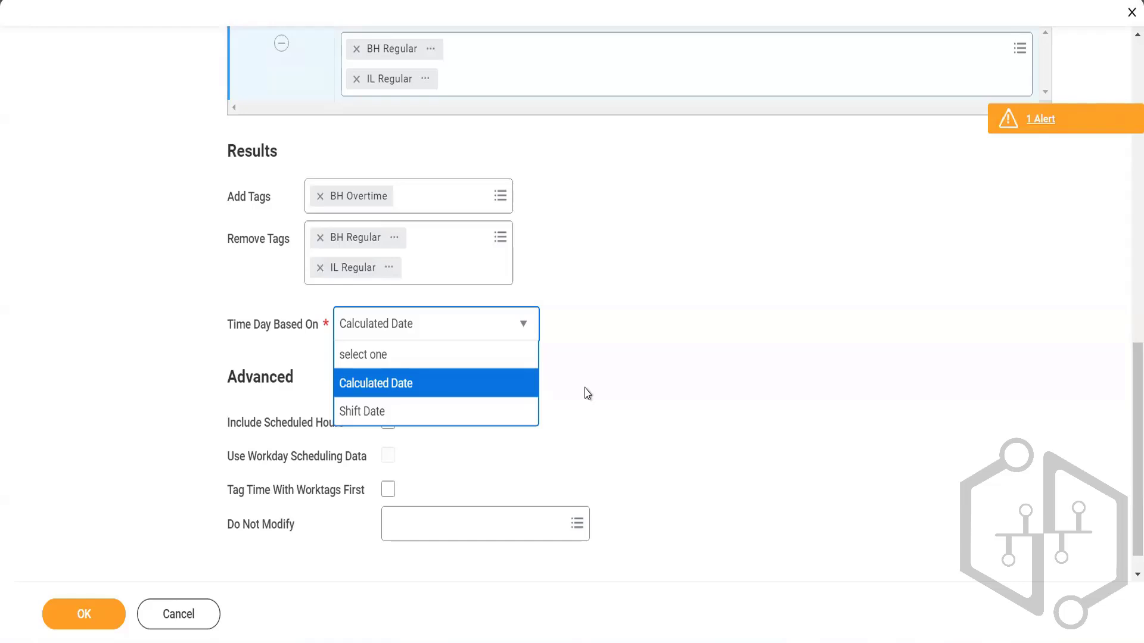
{"action": "left_click", "coordinate": [478, 381]}
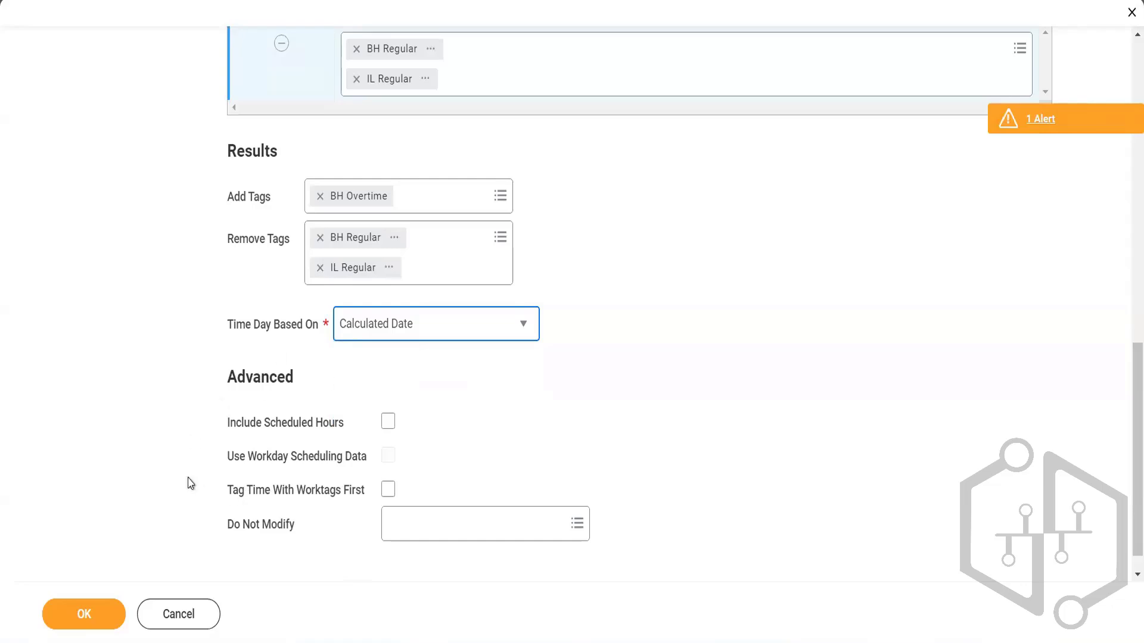
{"action": "mouse_move", "coordinate": [384, 415]}
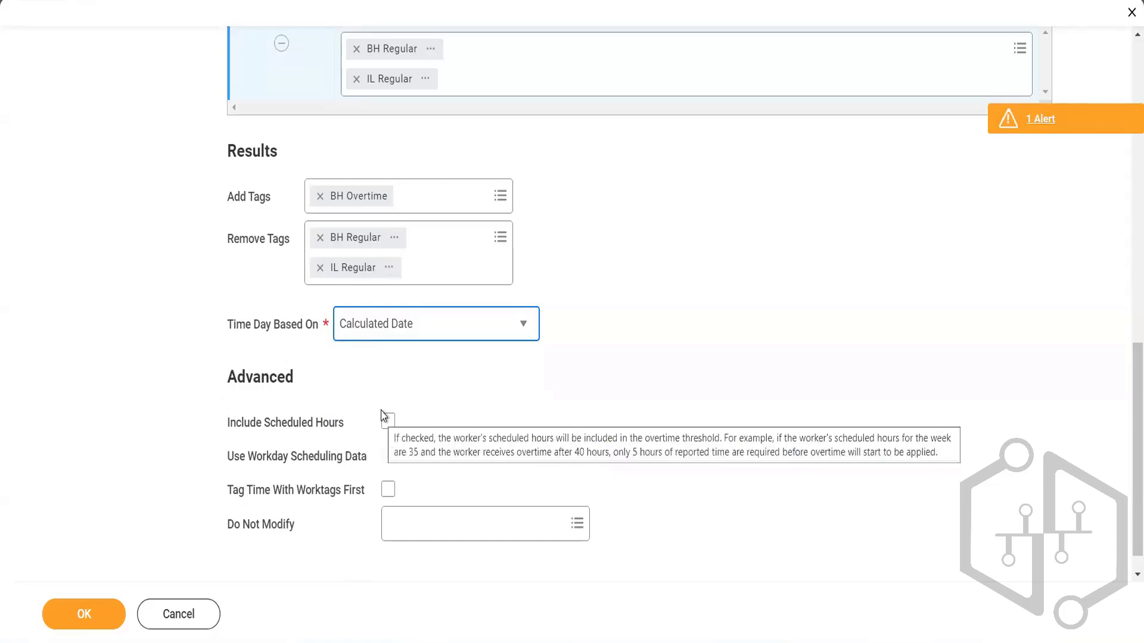
{"action": "scroll", "coordinate": [381, 420], "scroll_direction": "up", "scroll_amount": 1}
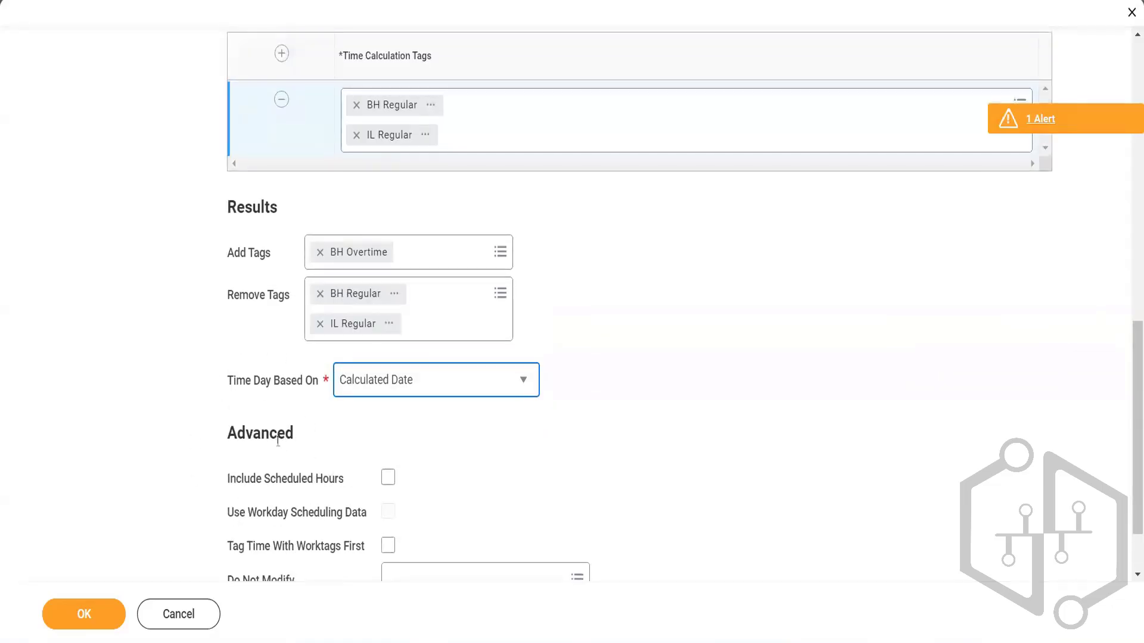
Step: Copy the General Calculations group name from the worker's time eligibility calculations and add a row to the overtime calculation's Groups
{"action": "scroll", "coordinate": [280, 451], "scroll_direction": "up", "scroll_amount": 10}
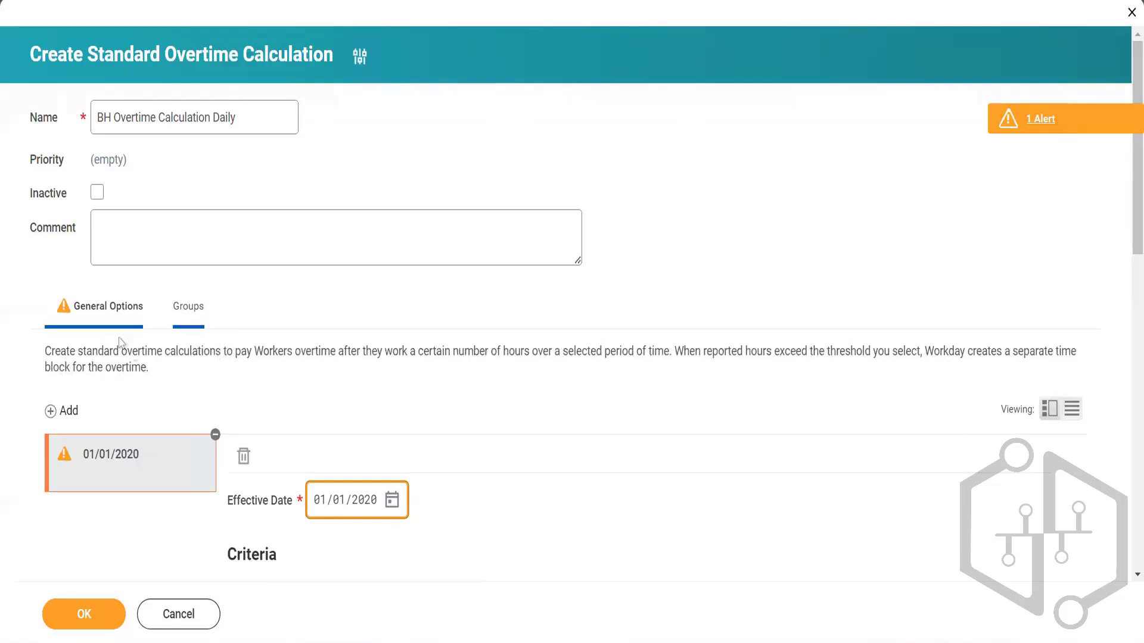
{"action": "left_click", "coordinate": [179, 313]}
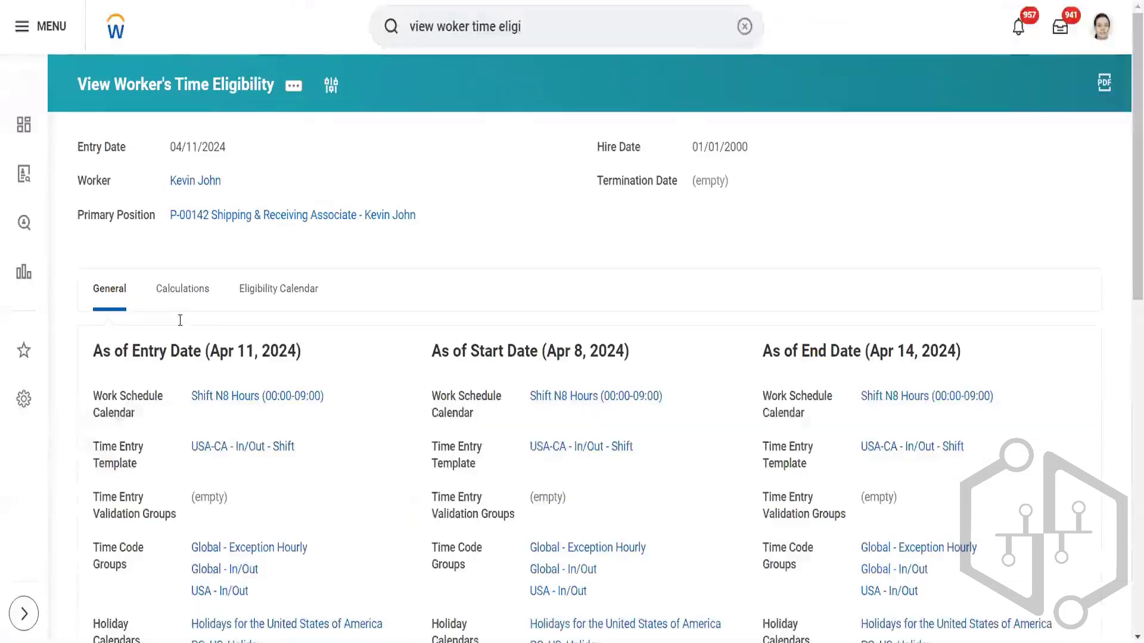
{"action": "left_click", "coordinate": [183, 316]}
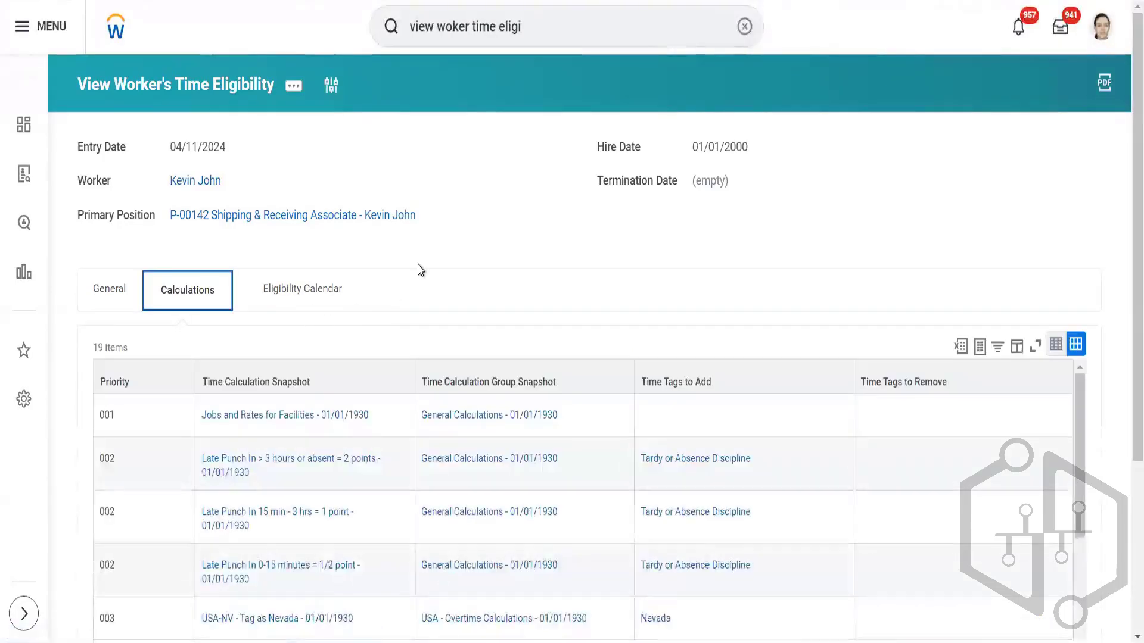
{"action": "scroll", "coordinate": [421, 270], "scroll_direction": "down", "scroll_amount": 3}
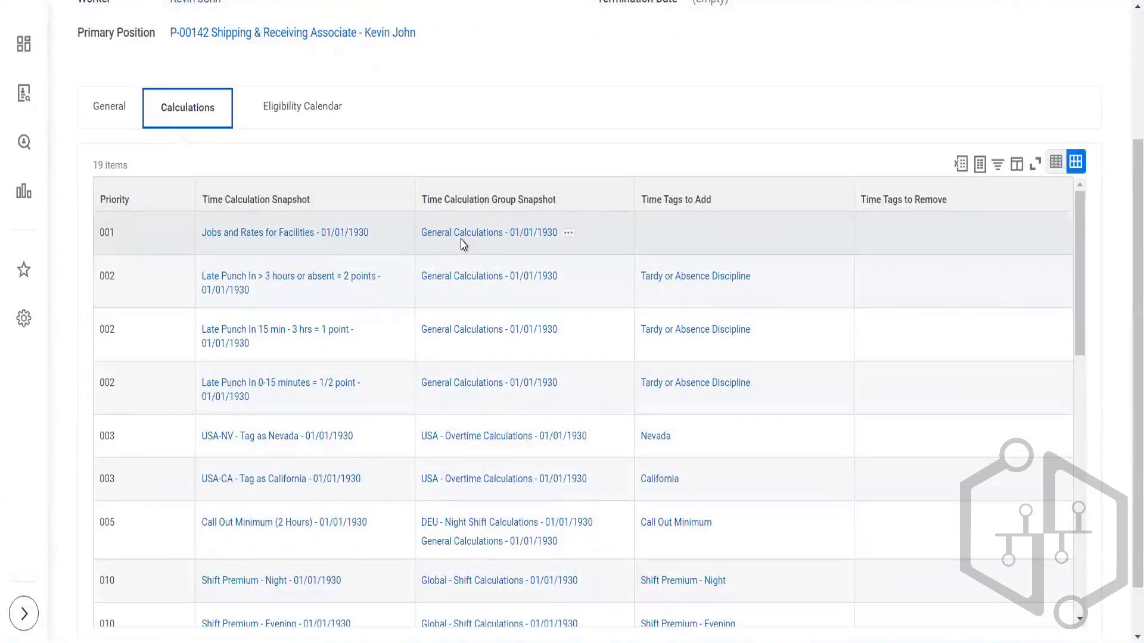
{"action": "right_click", "coordinate": [476, 280]}
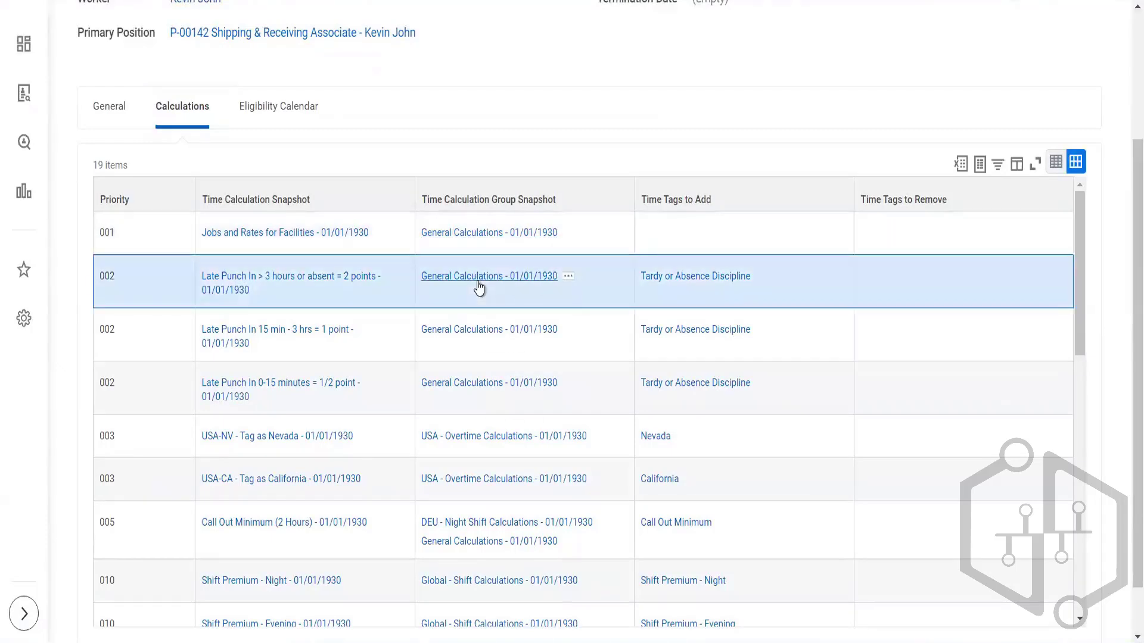
{"action": "left_click", "coordinate": [497, 349]}
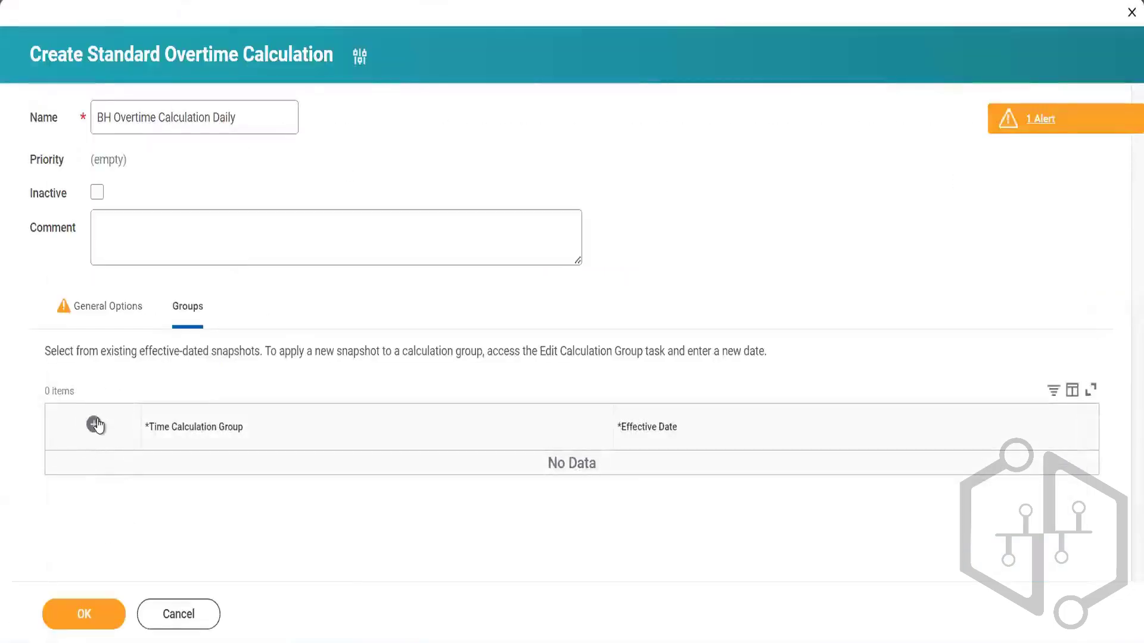
{"action": "left_click", "coordinate": [95, 423]}
{"action": "left_click", "coordinate": [224, 480]}
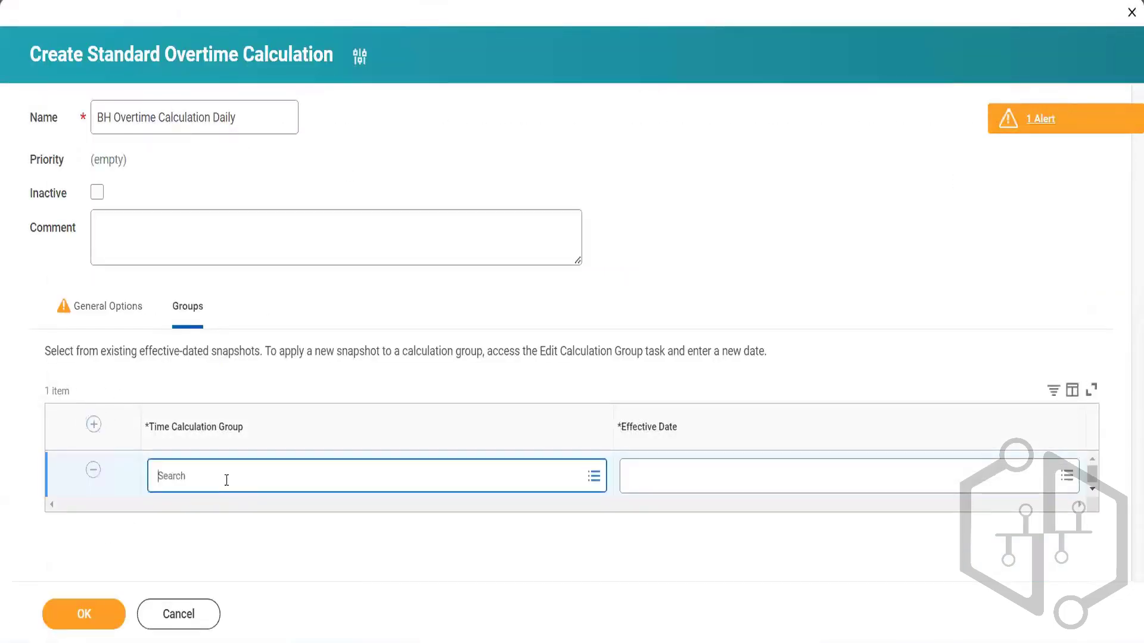
{"action": "left_click", "coordinate": [264, 447]}
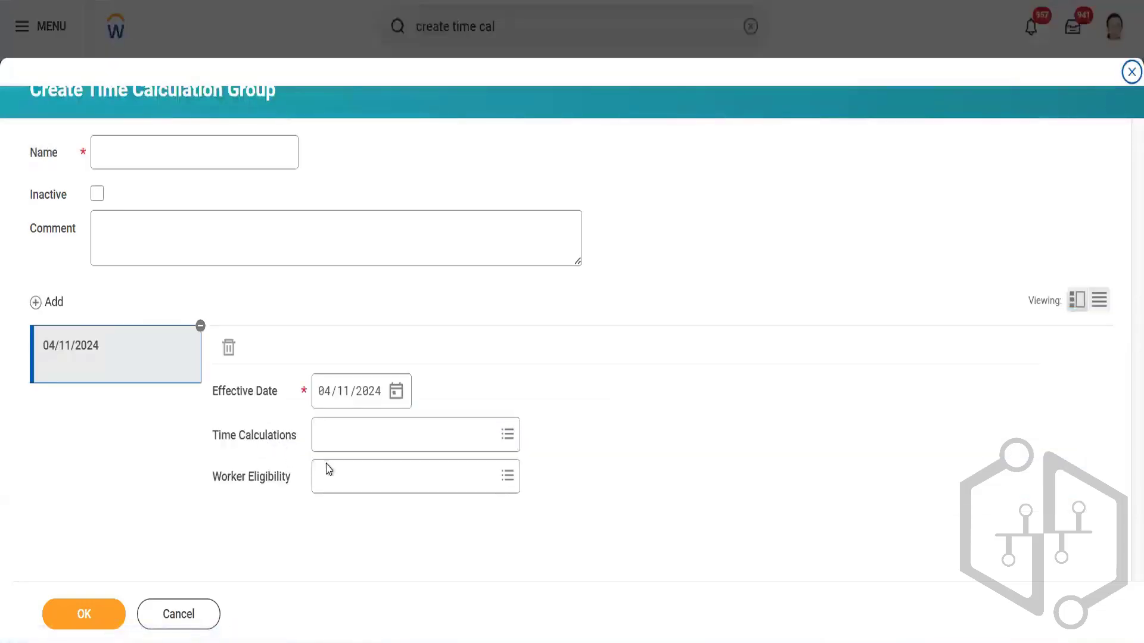
{"action": "left_click", "coordinate": [356, 486]}
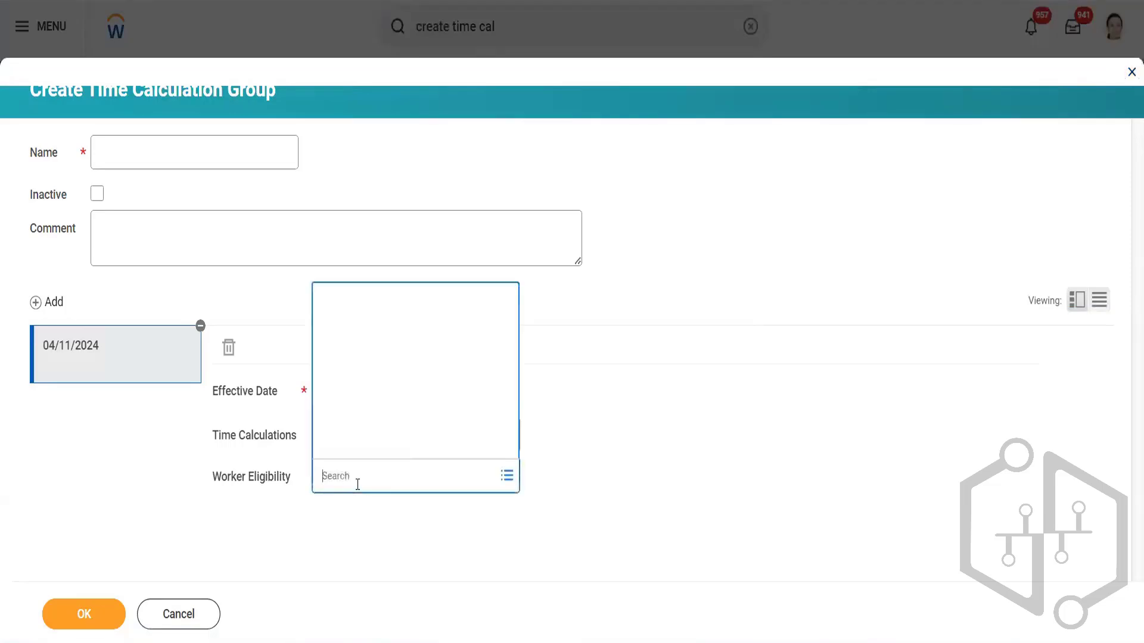
{"action": "left_click", "coordinate": [188, 615]}
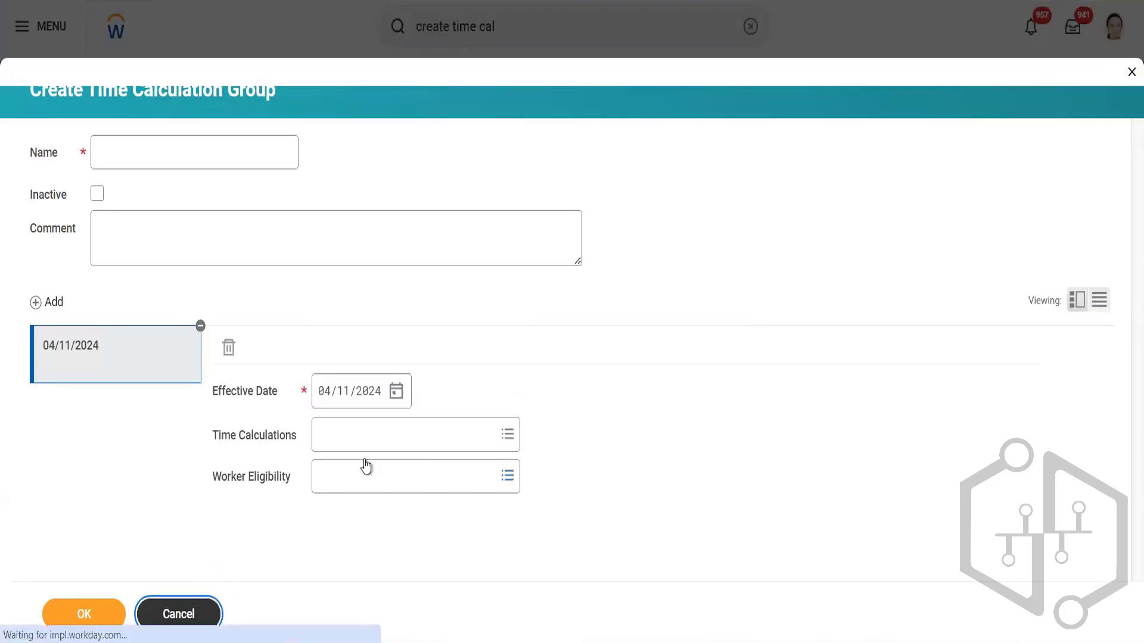
Step: Set the Time Calculation Group in the overtime calculation's Groups row to General Calculations, dropping the date suffix from the pasted name
{"action": "left_click", "coordinate": [169, 345]}
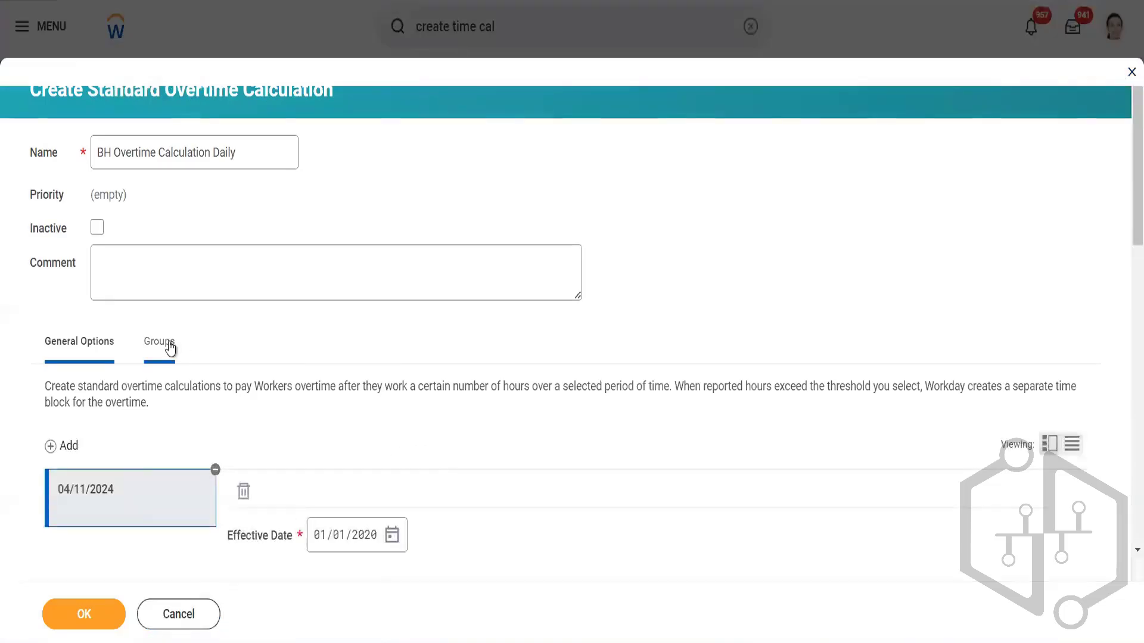
{"action": "left_click", "coordinate": [266, 523]}
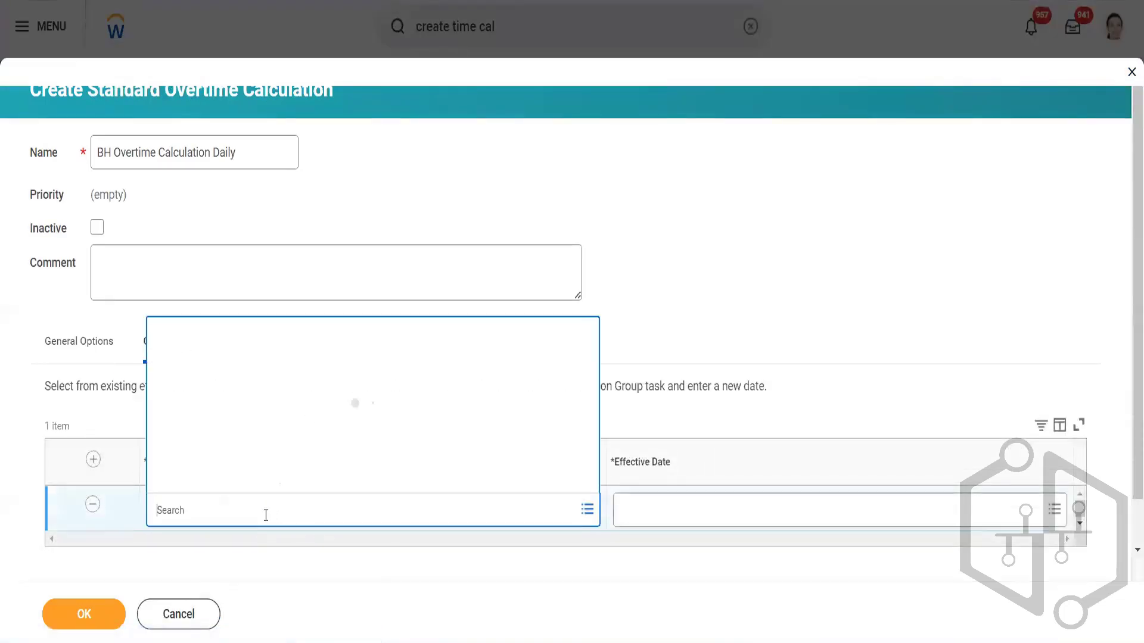
{"action": "key", "text": "ctrl+v"}
{"action": "key", "text": "Return"}
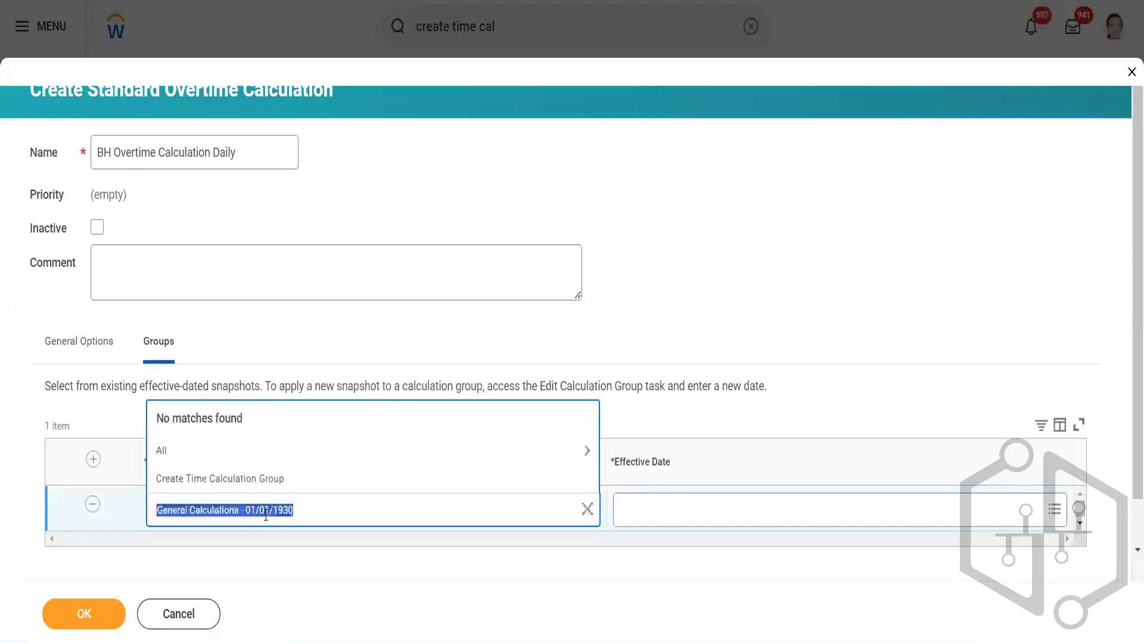
{"action": "left_click", "coordinate": [297, 507]}
{"action": "left_click", "coordinate": [240, 507], "text": "shift"}
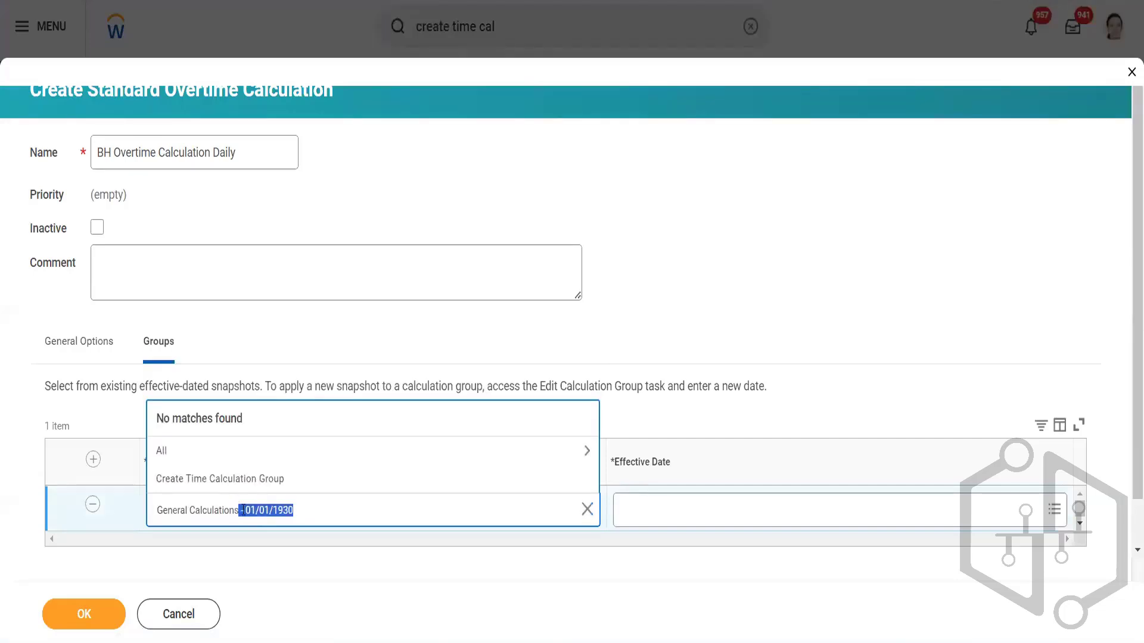
{"action": "left_click_drag", "start_coordinate": [243, 510], "coordinate": [244, 510]}
{"action": "key", "text": "BackSpace"}
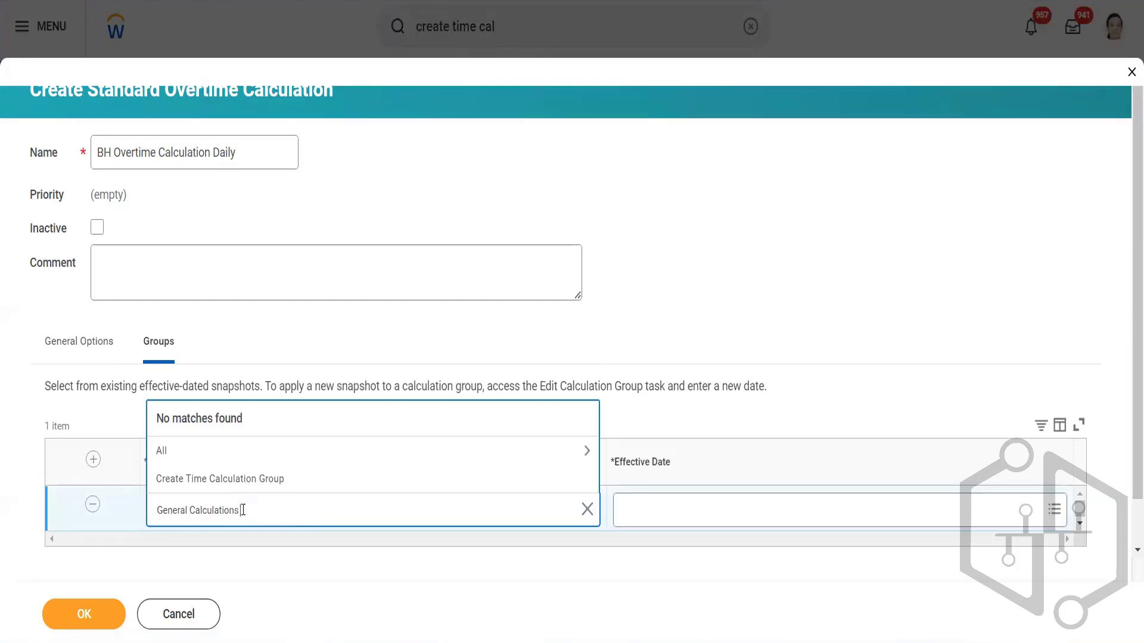
{"action": "key", "text": "Return"}
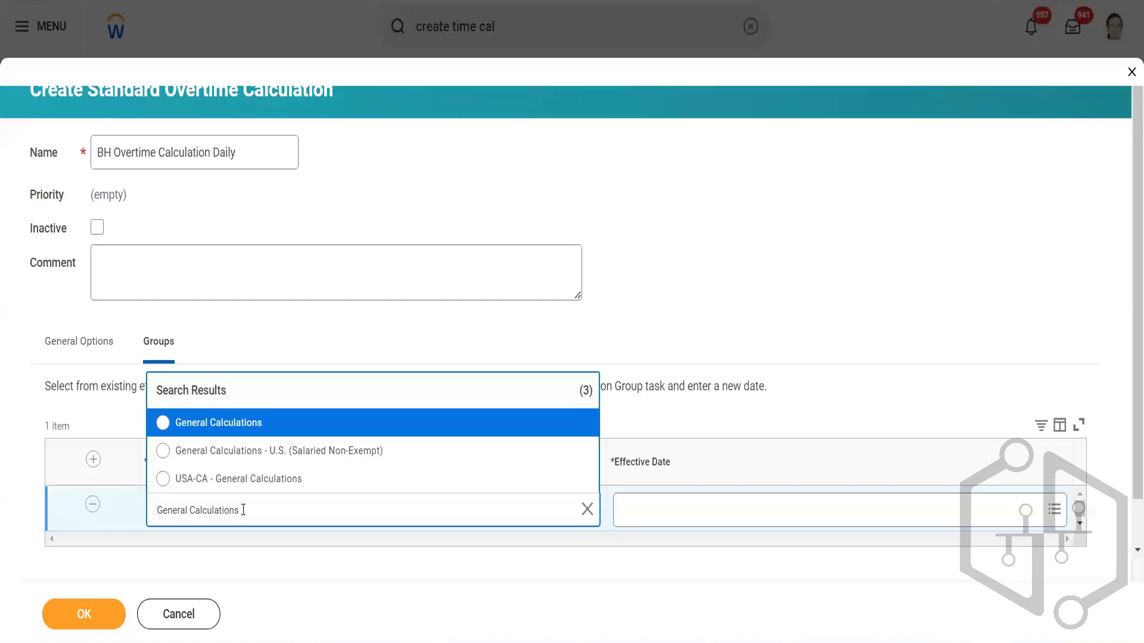
{"action": "left_click", "coordinate": [247, 434]}
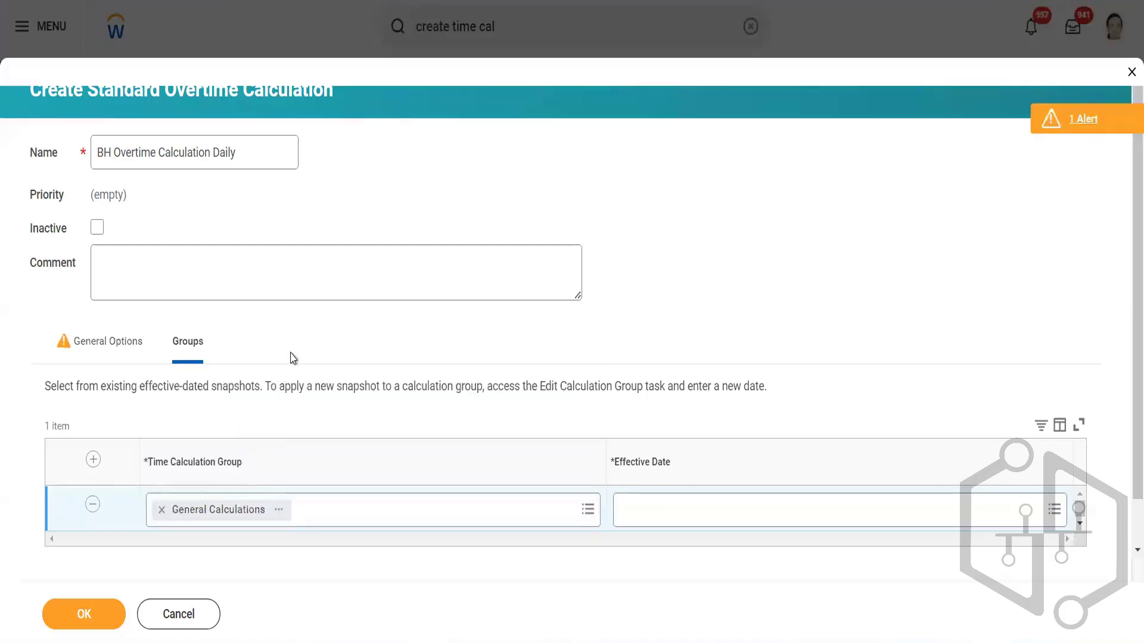
Step: Set the effective date of the General Calculations group row to 01/01/1930 (Current Snapshot)
{"action": "left_click", "coordinate": [665, 498]}
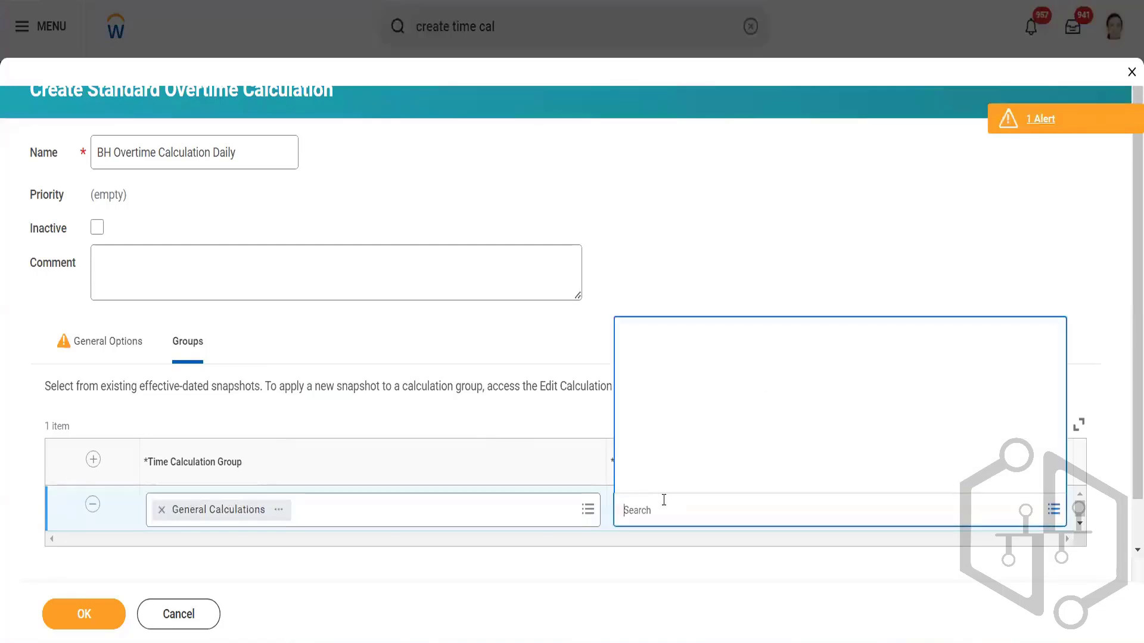
{"action": "left_click", "coordinate": [665, 465]}
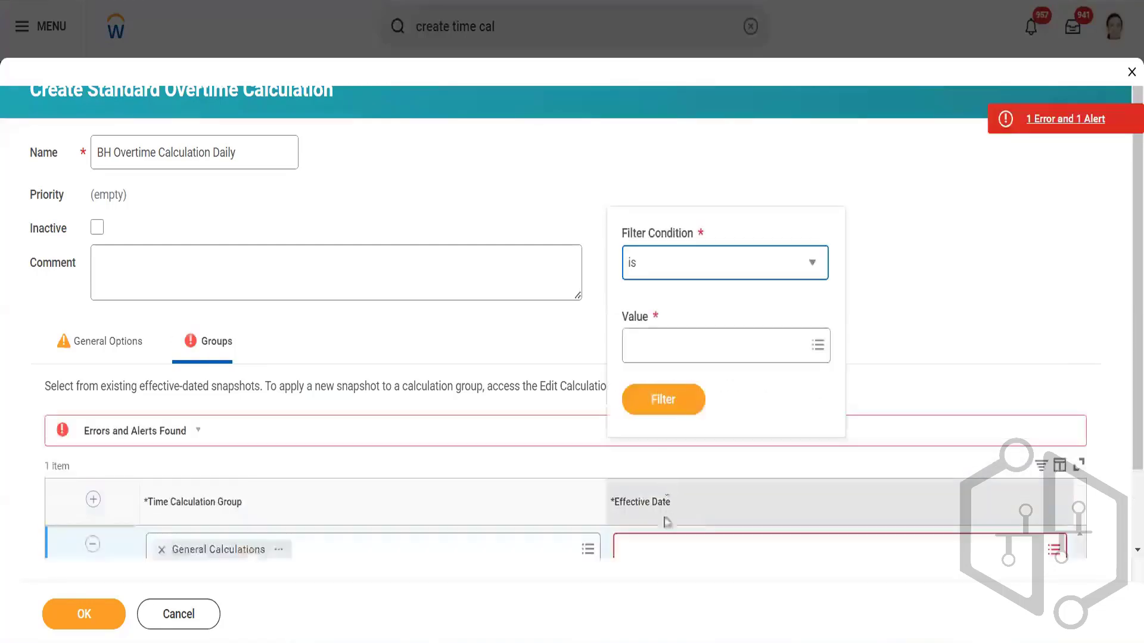
{"action": "left_click", "coordinate": [467, 333]}
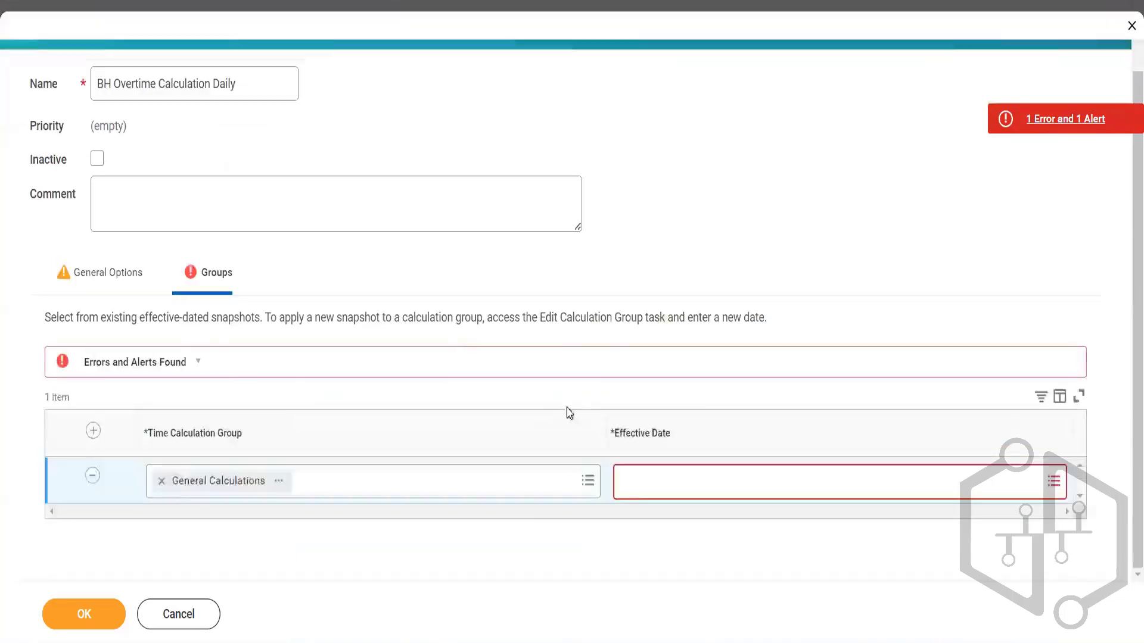
{"action": "left_click", "coordinate": [637, 492]}
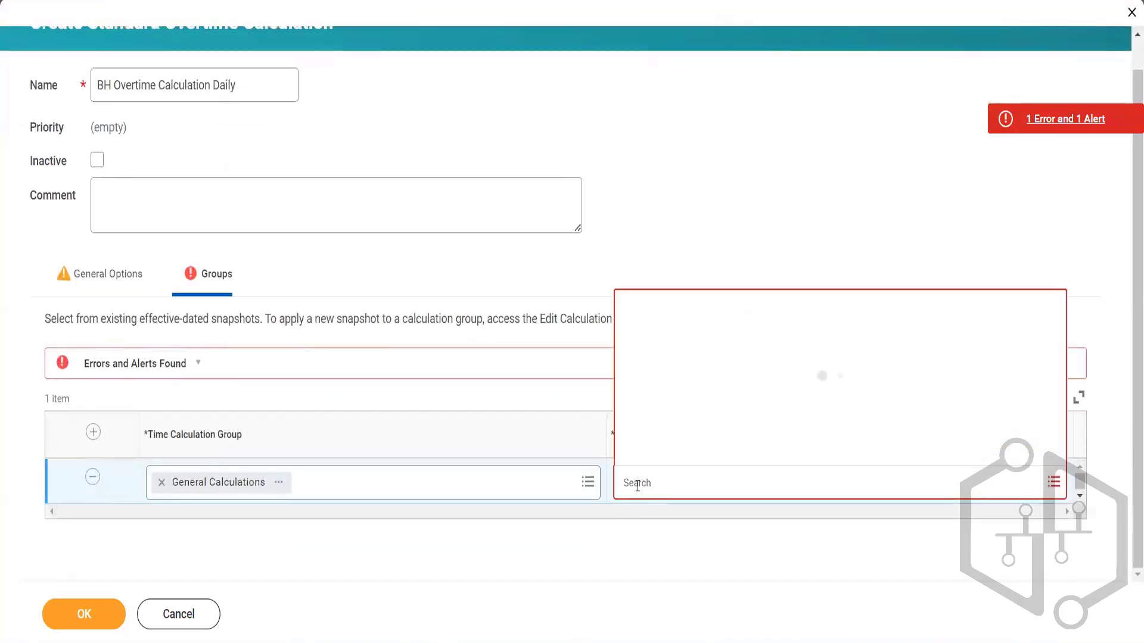
{"action": "left_click", "coordinate": [648, 453]}
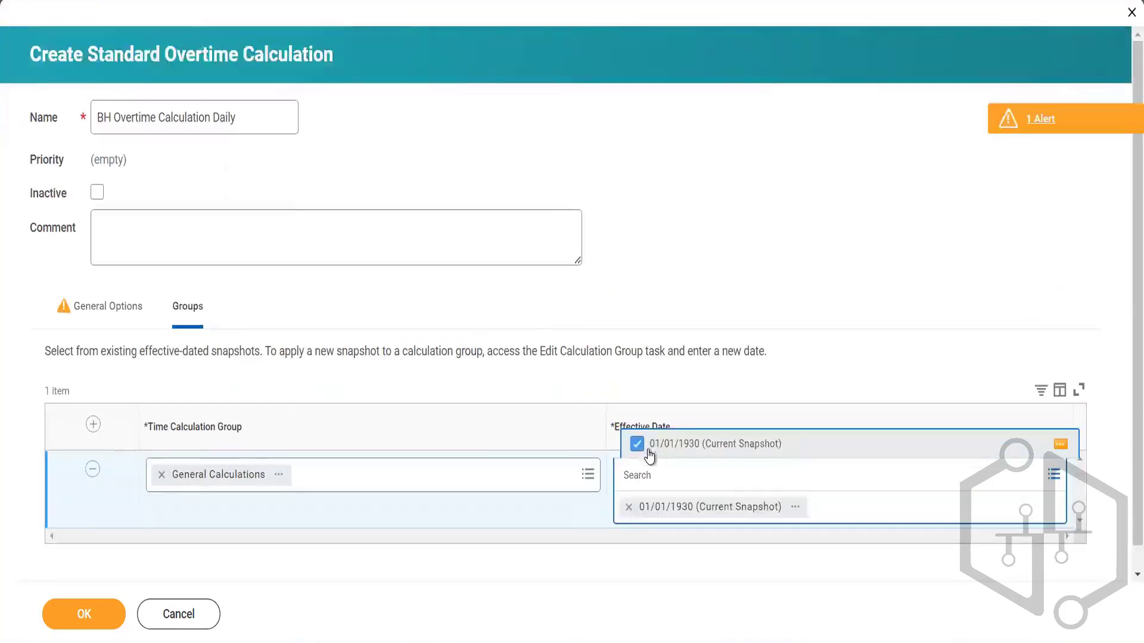
{"action": "left_click", "coordinate": [687, 308]}
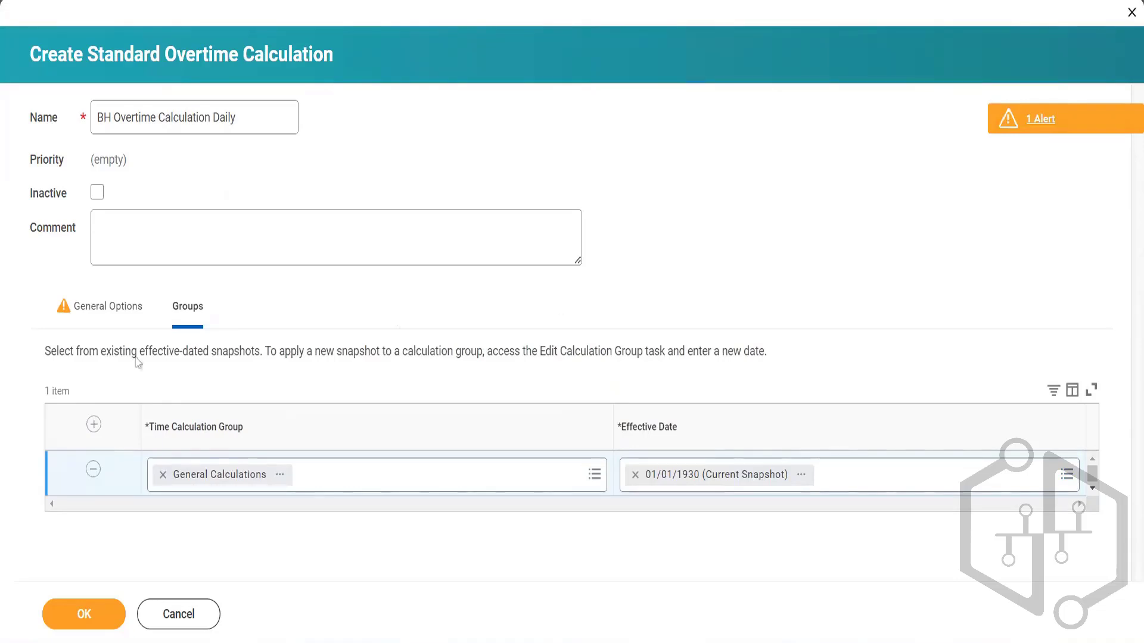
Step: Submit the BH Overtime Calculation Daily, review its saved settings and read the page alert
{"action": "left_click", "coordinate": [106, 311]}
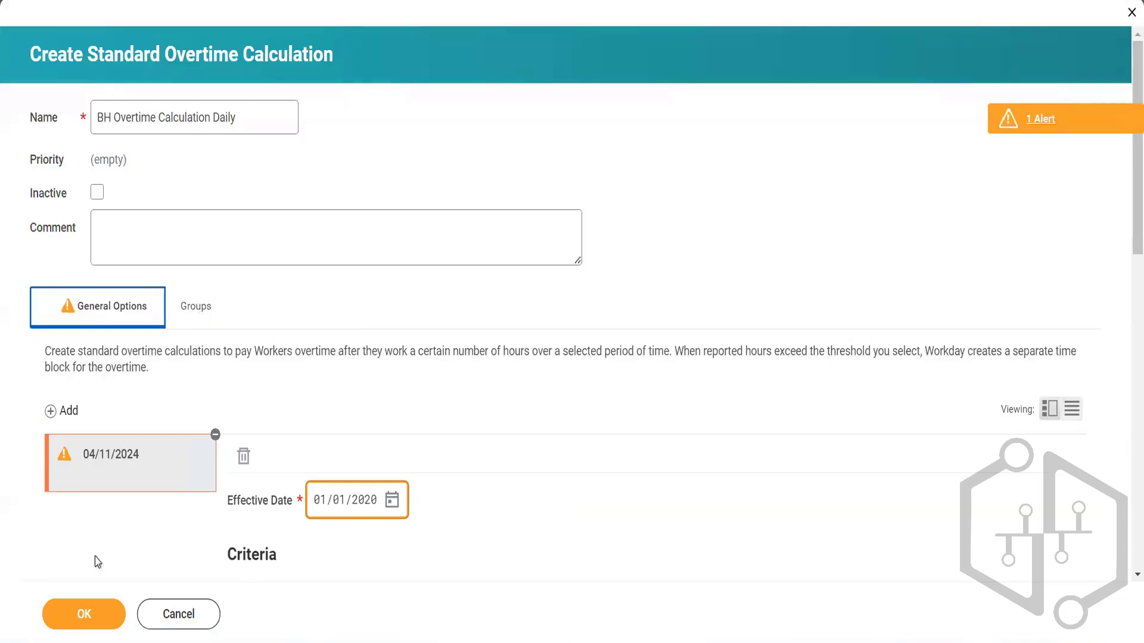
{"action": "left_click", "coordinate": [83, 615]}
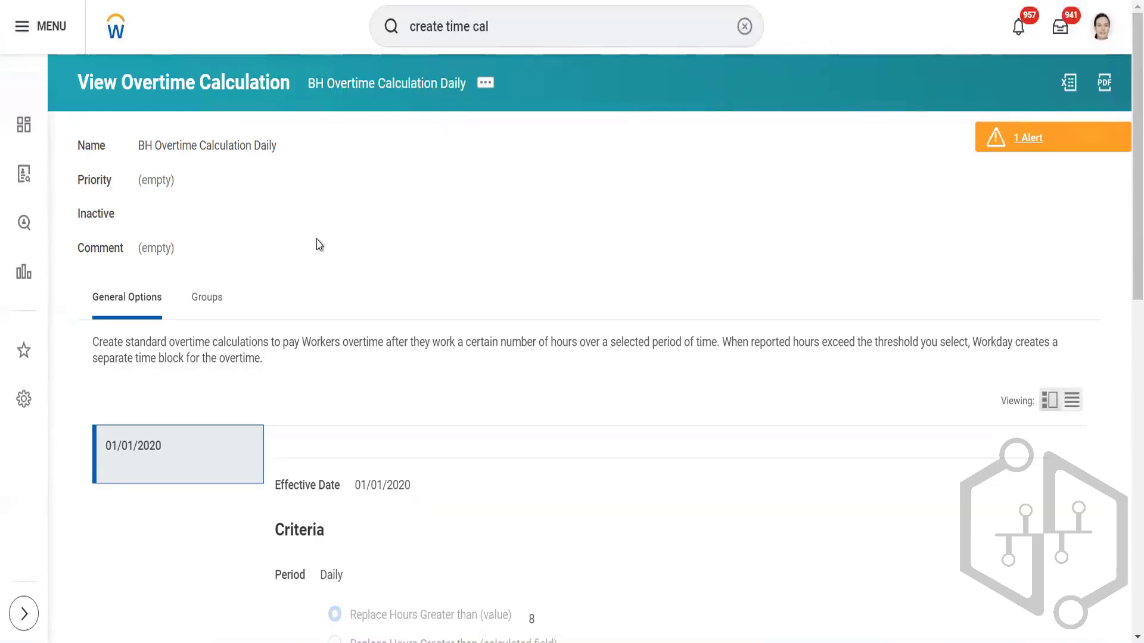
{"action": "scroll", "coordinate": [319, 245], "scroll_direction": "down", "scroll_amount": 10}
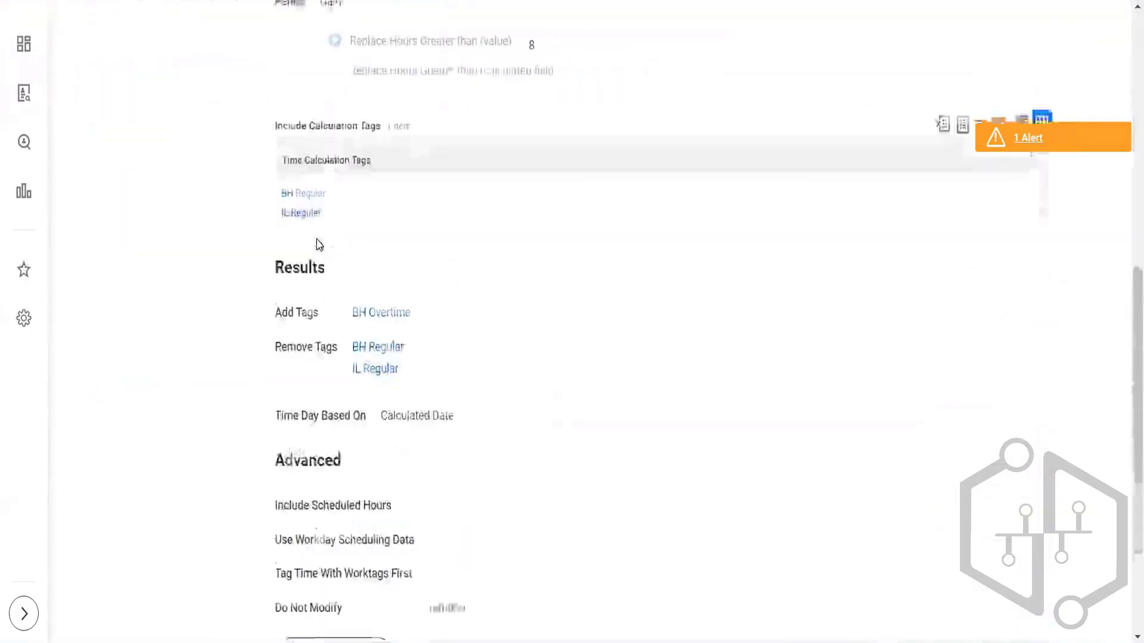
{"action": "scroll", "coordinate": [319, 244], "scroll_direction": "up", "scroll_amount": 13}
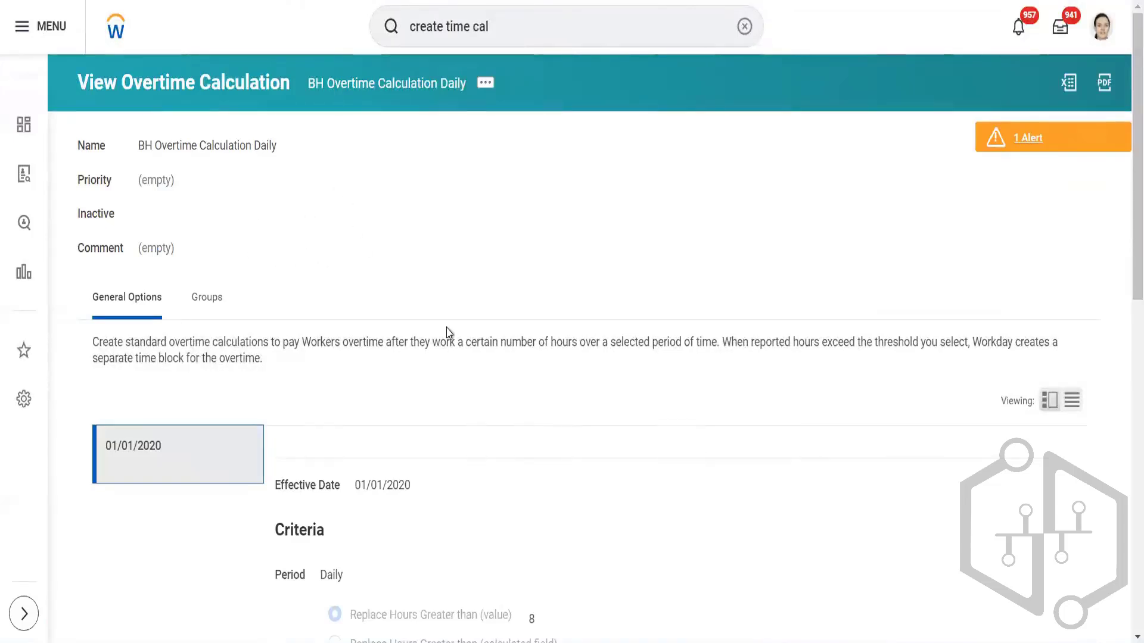
{"action": "left_click", "coordinate": [1033, 139]}
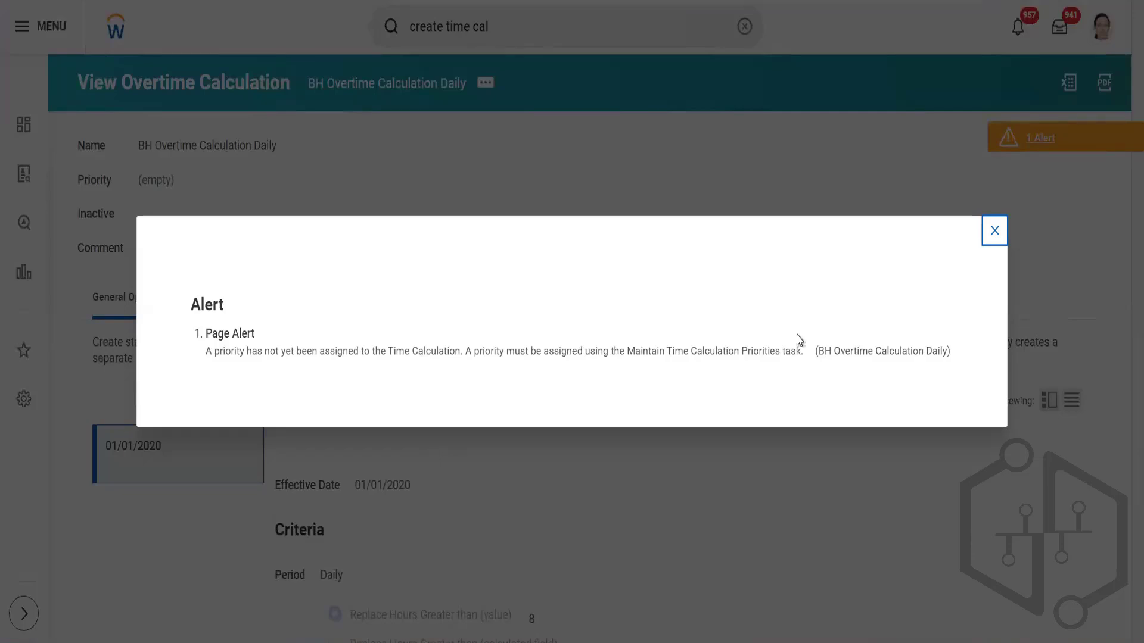
{"action": "left_click", "coordinate": [499, 190]}
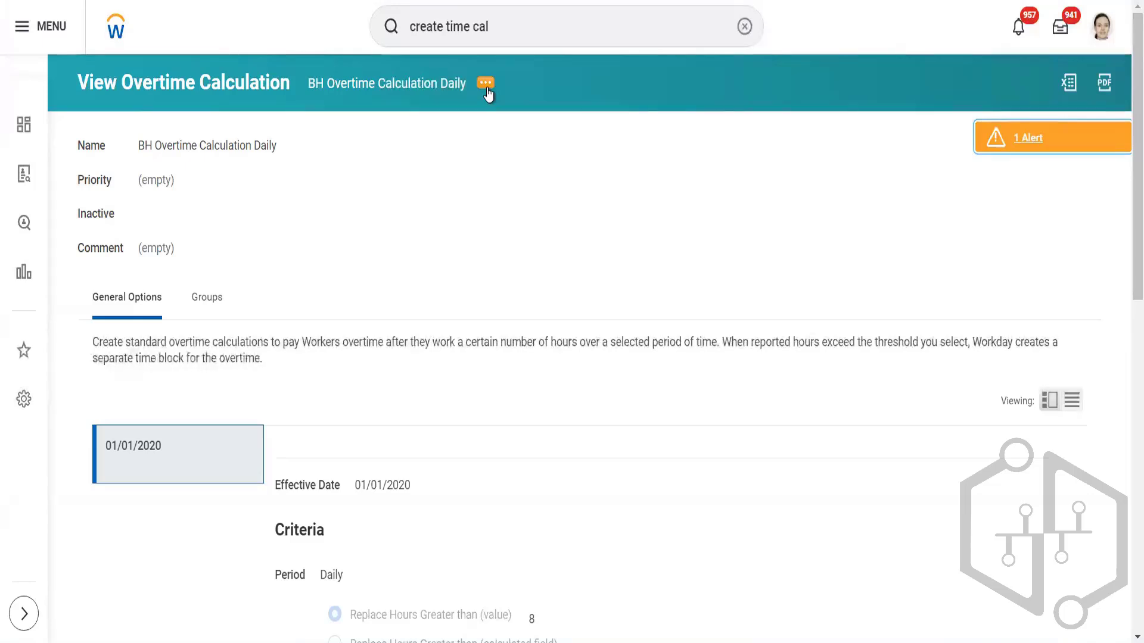
Step: Maintain the priority of BH Overtime Calculation Daily, setting it to BH_001, and save the time calculation priorities
{"action": "left_click", "coordinate": [487, 90]}
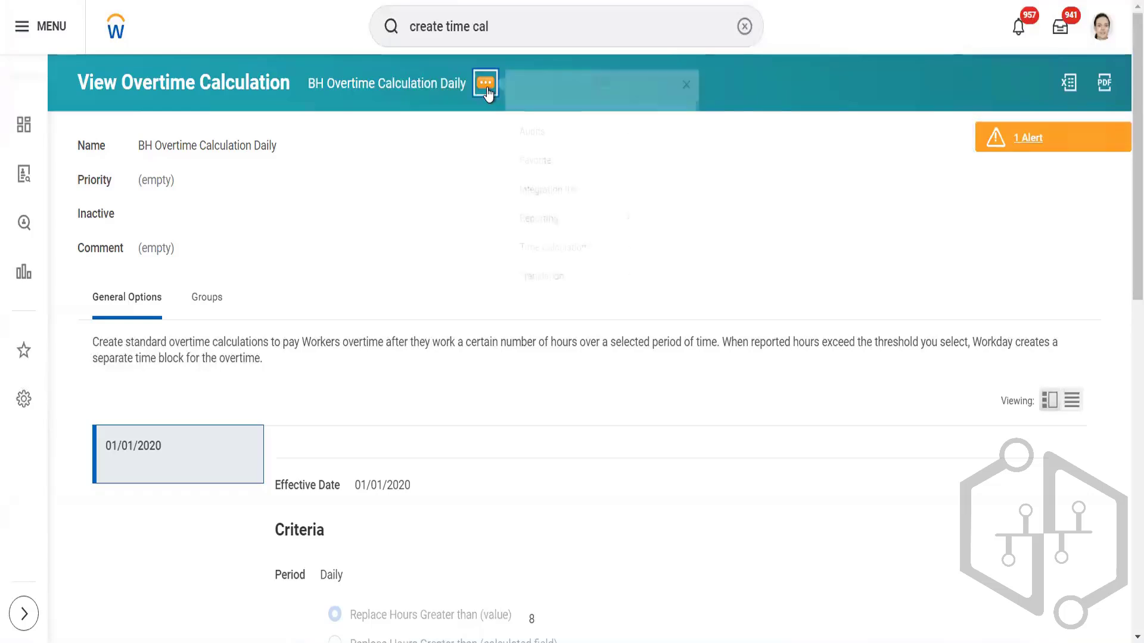
{"action": "mouse_move", "coordinate": [581, 267]}
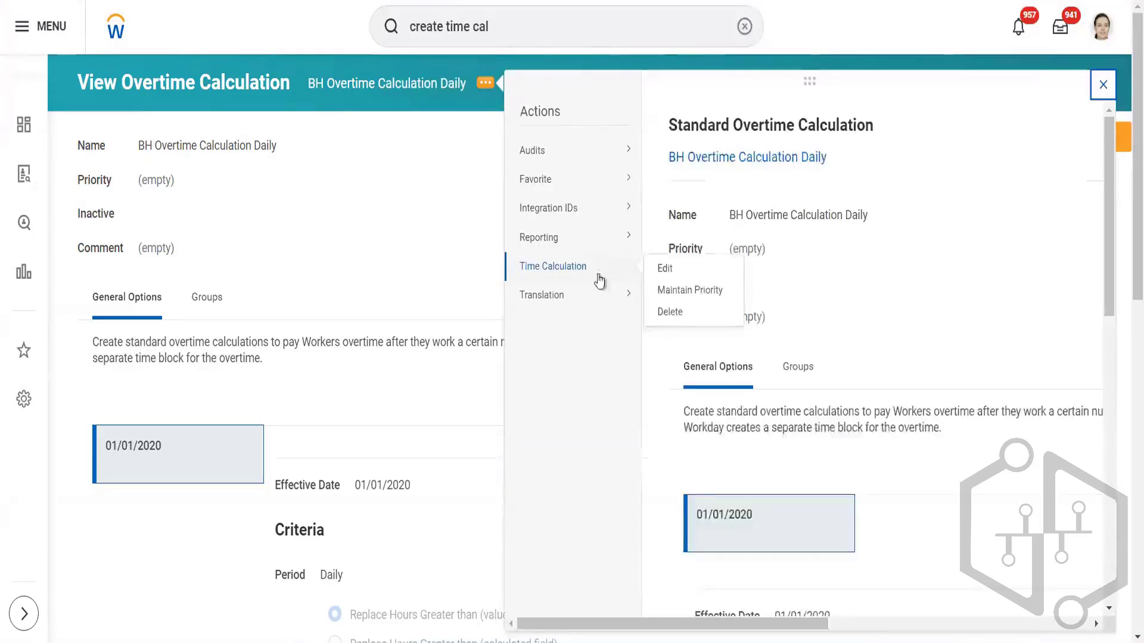
{"action": "left_click", "coordinate": [670, 292]}
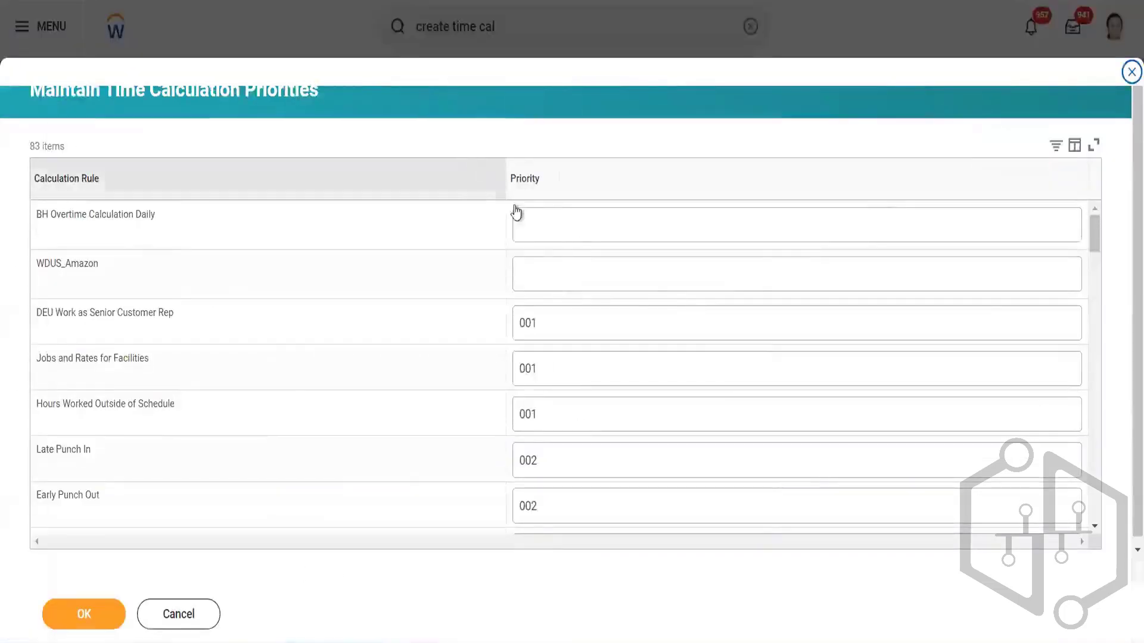
{"action": "left_click", "coordinate": [547, 228]}
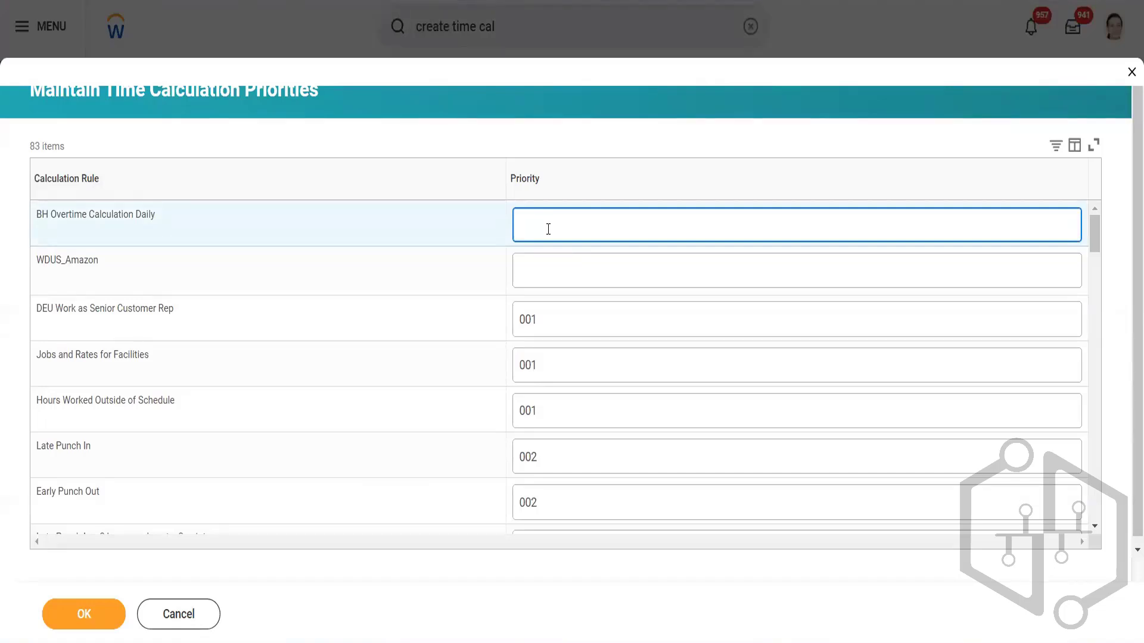
{"action": "type", "text": "USA_01"}
{"action": "double_click", "coordinate": [548, 230]}
{"action": "key", "text": "BackSpace"}
{"action": "type", "text": "BH_1"}
{"action": "key", "text": "BackSpace"}
{"action": "type", "text": "001"}
{"action": "key", "text": "ctrl+a"}
{"action": "left_click", "coordinate": [73, 619]}
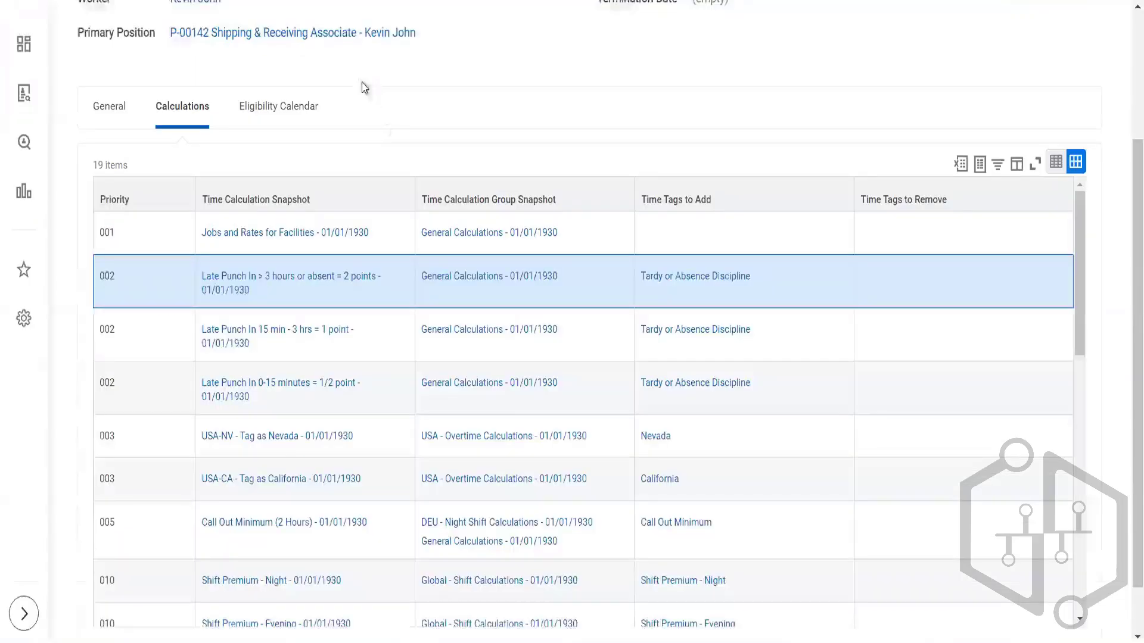
Step: Open Enter Time for the worker shown in View Worker's Time Eligibility, using the date 04/11/2024
{"action": "scroll", "coordinate": [364, 87], "scroll_direction": "up", "scroll_amount": 3}
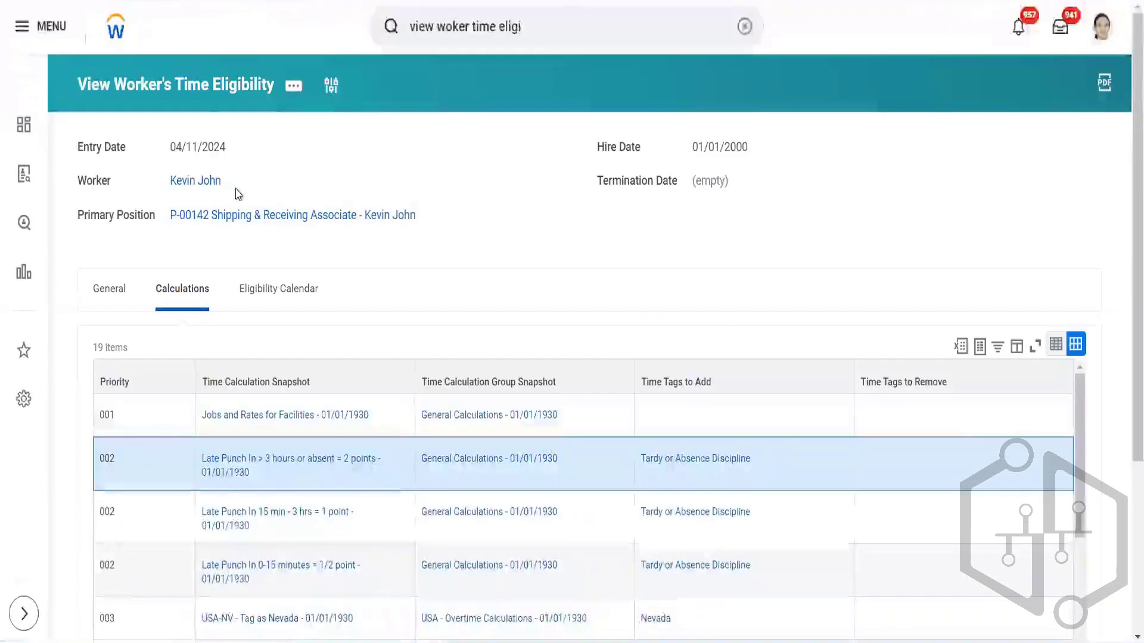
{"action": "mouse_move", "coordinate": [232, 180]}
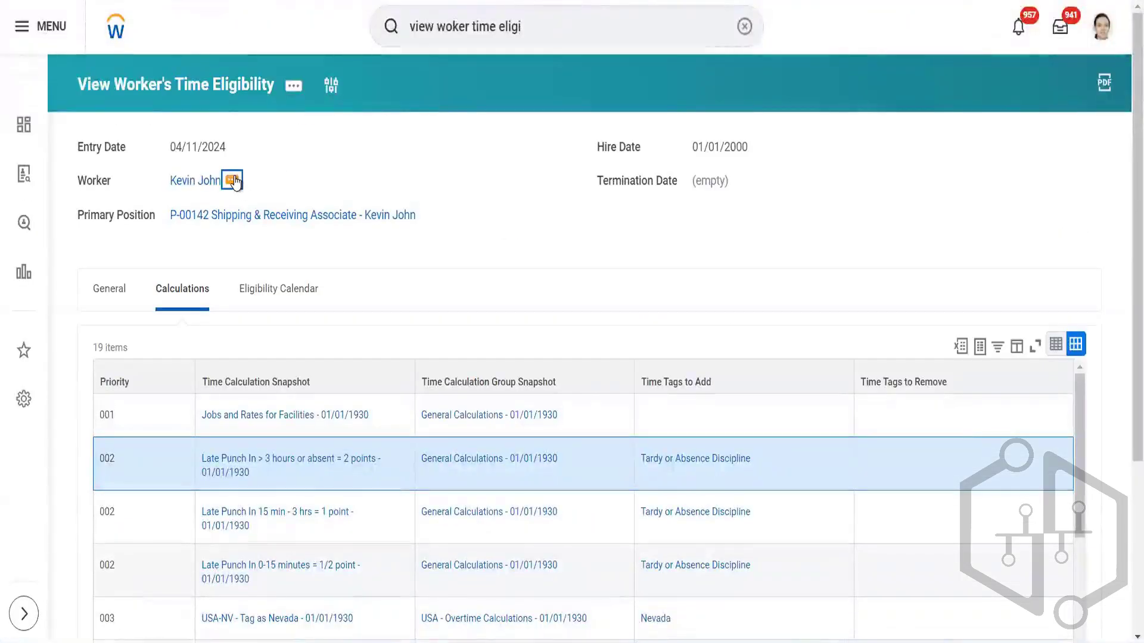
{"action": "left_click", "coordinate": [232, 181]}
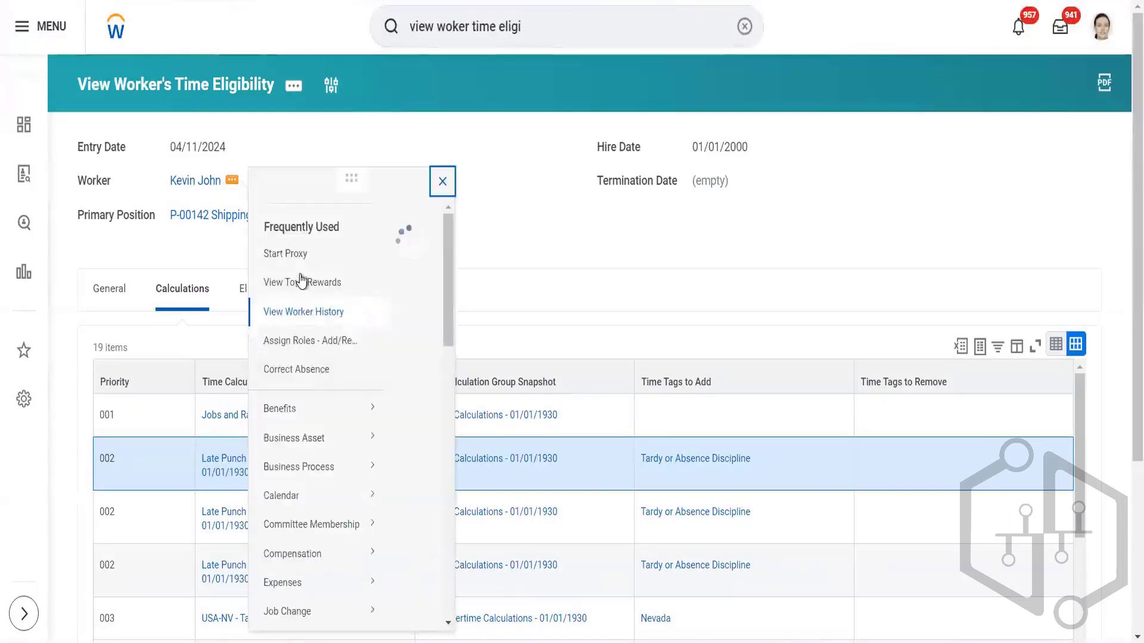
{"action": "scroll", "coordinate": [301, 429], "scroll_direction": "down", "scroll_amount": 5}
{"action": "mouse_move", "coordinate": [301, 429]}
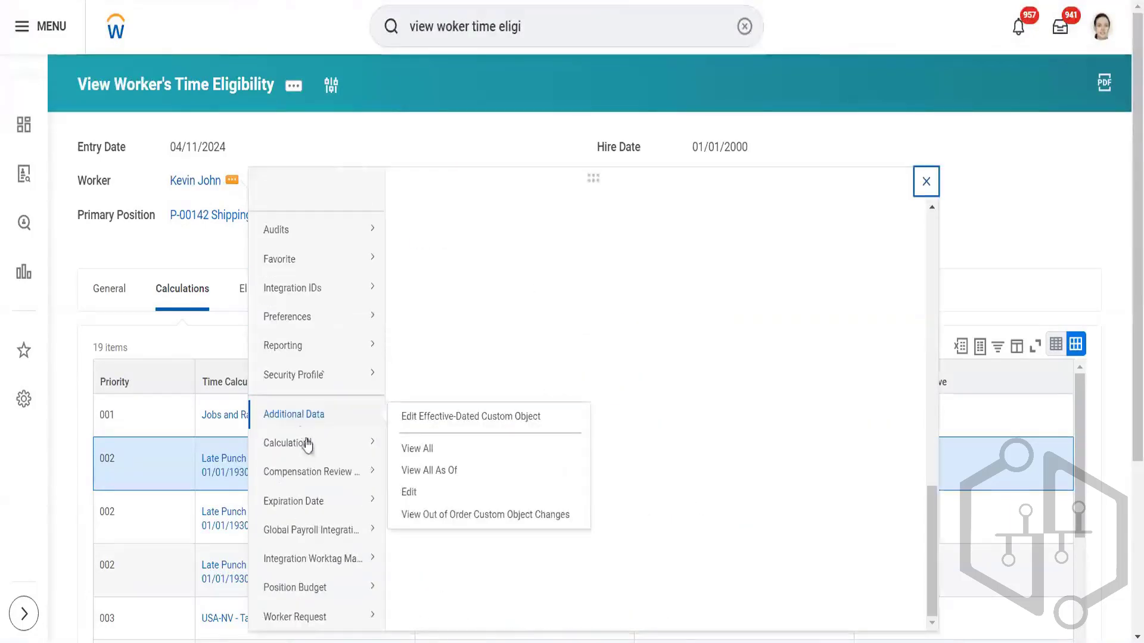
{"action": "mouse_move", "coordinate": [325, 347]}
{"action": "scroll", "coordinate": [326, 347], "scroll_direction": "up", "scroll_amount": 5}
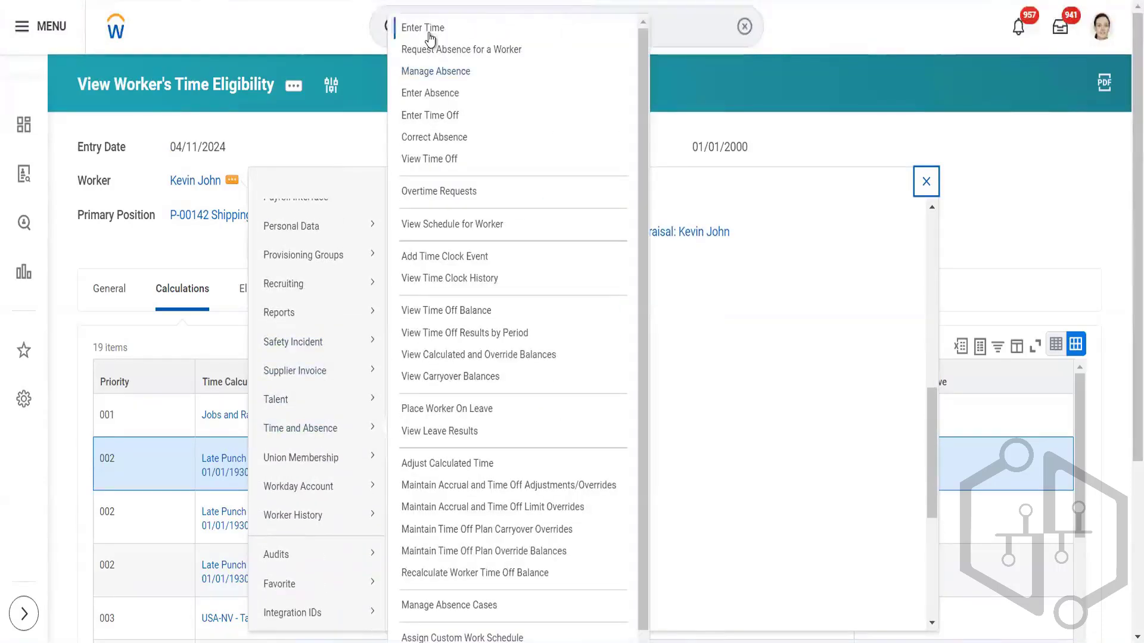
{"action": "left_click", "coordinate": [430, 34]}
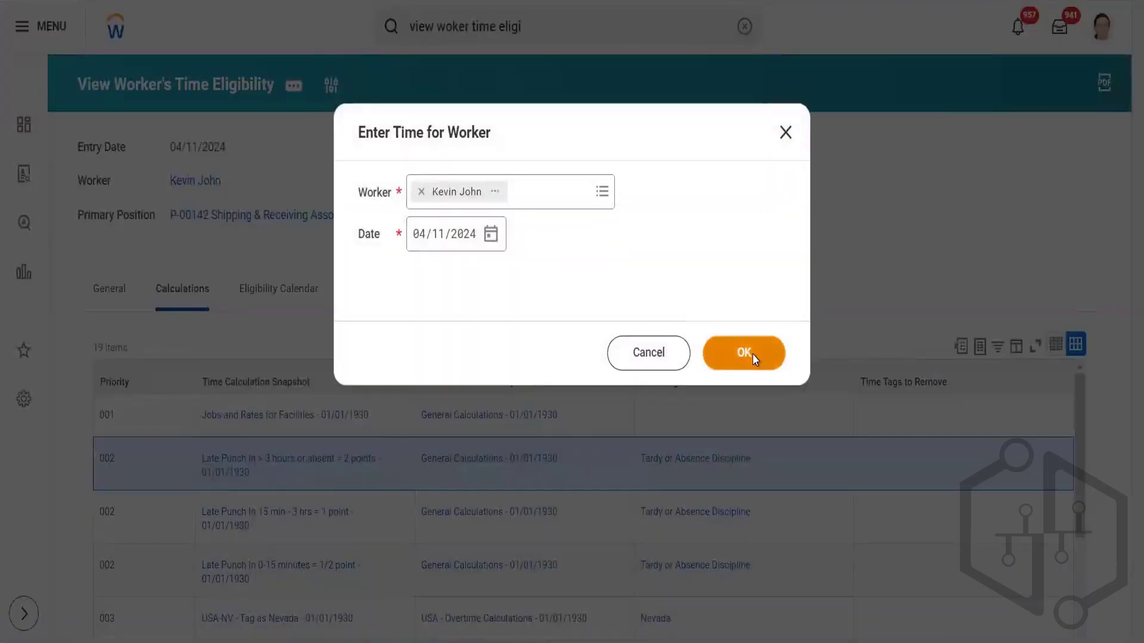
{"action": "left_click", "coordinate": [752, 355]}
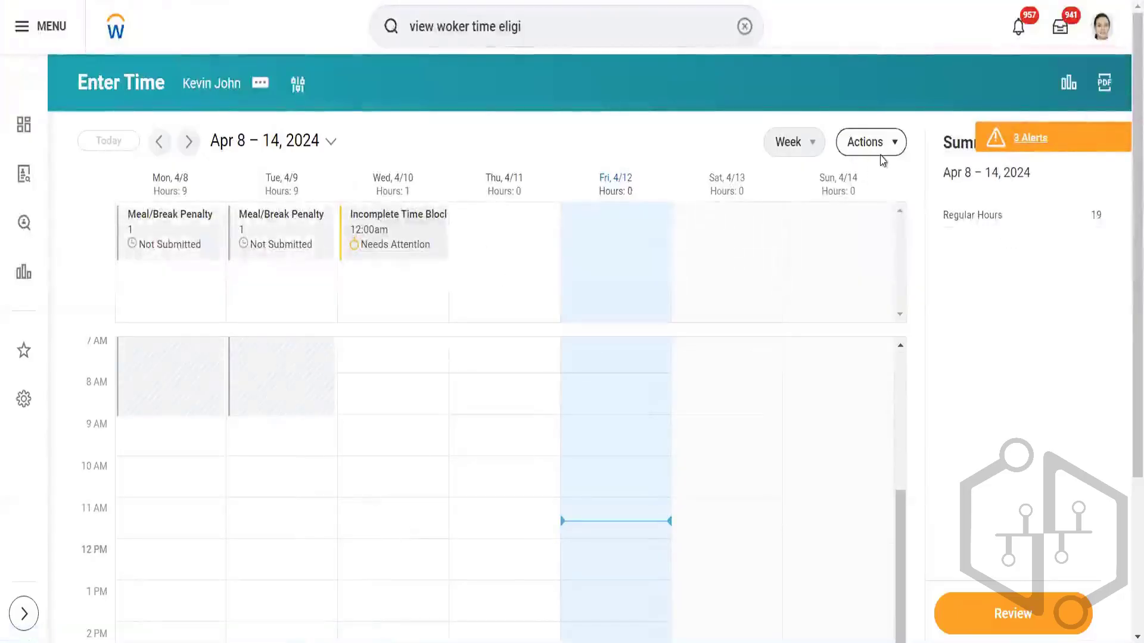
Step: Clear all of the worker's time blocks for the week of Apr 8 – 14, 2024 and confirm the clearing
{"action": "left_click", "coordinate": [881, 153]}
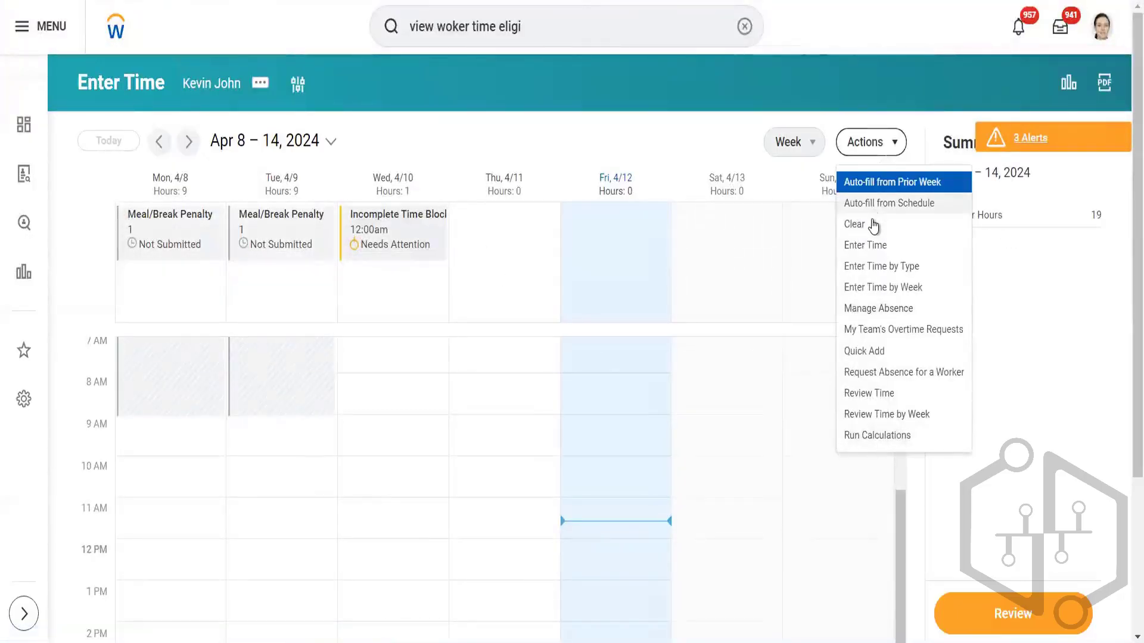
{"action": "left_click", "coordinate": [857, 225]}
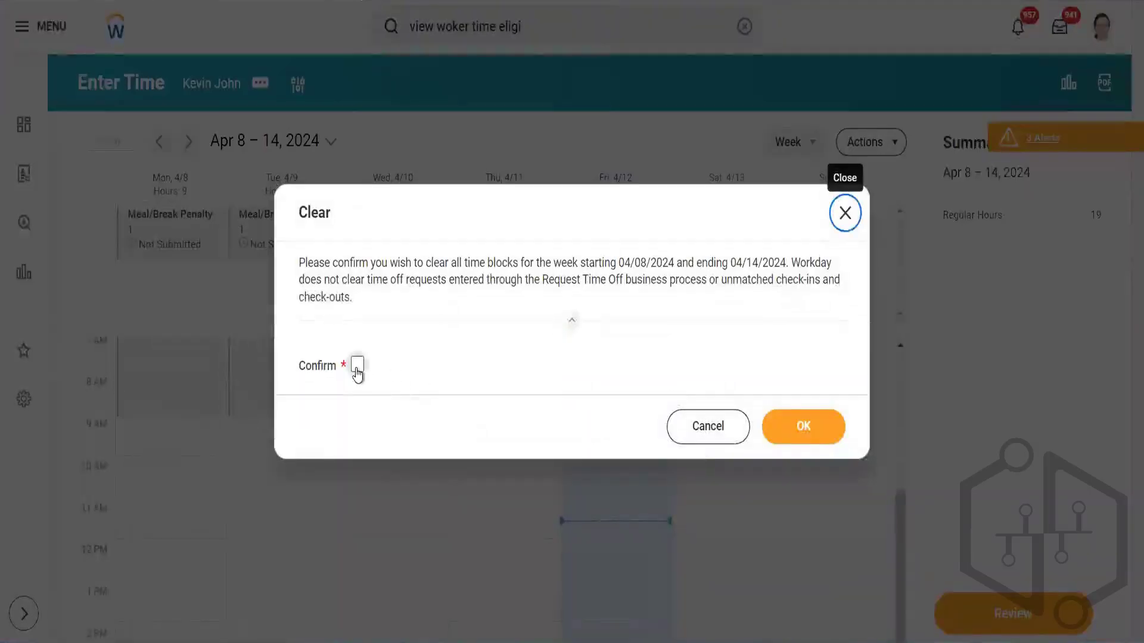
{"action": "left_click", "coordinate": [357, 366]}
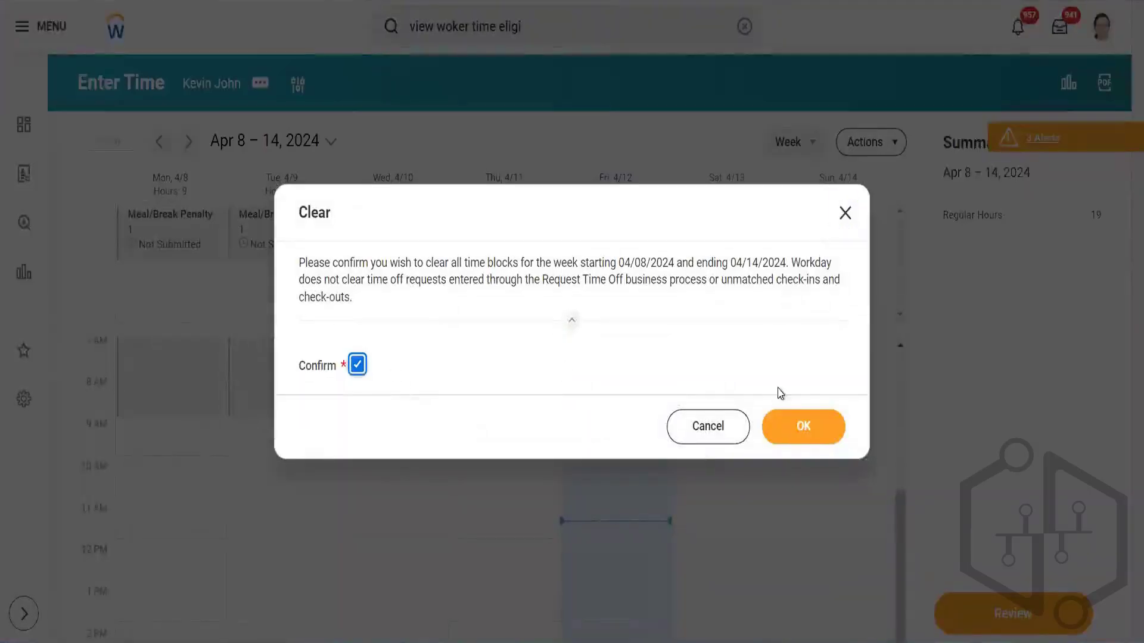
{"action": "left_click", "coordinate": [795, 429]}
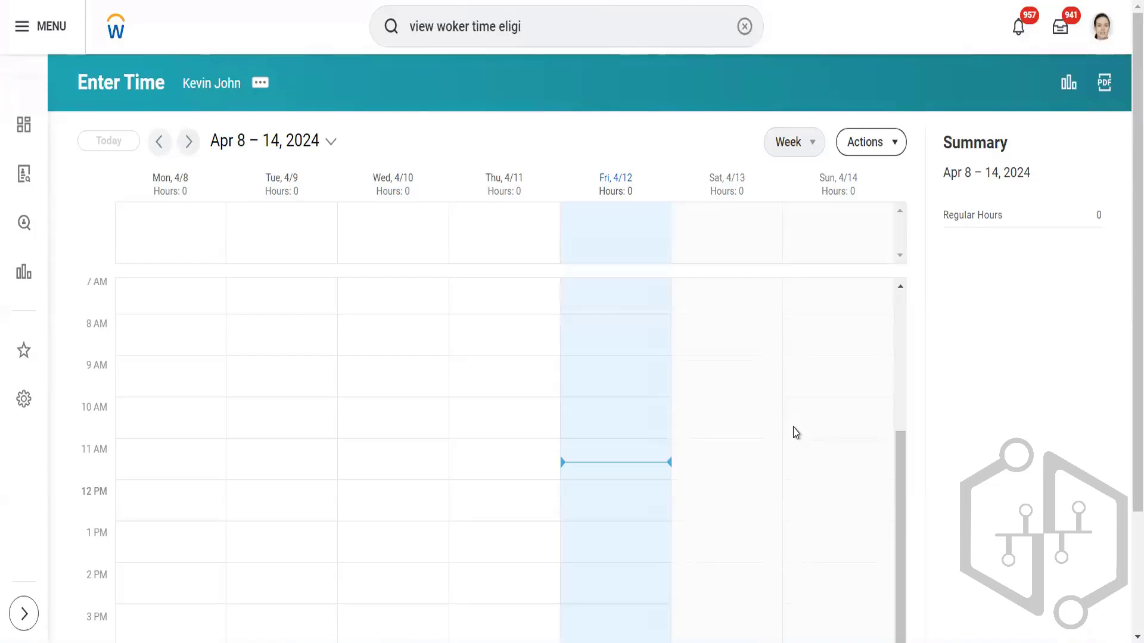
Step: Fill in an IL In/Out time entry for 04/09/2024 with In at 10:00 AM and Out at 10:00 PM
{"action": "left_click", "coordinate": [311, 304]}
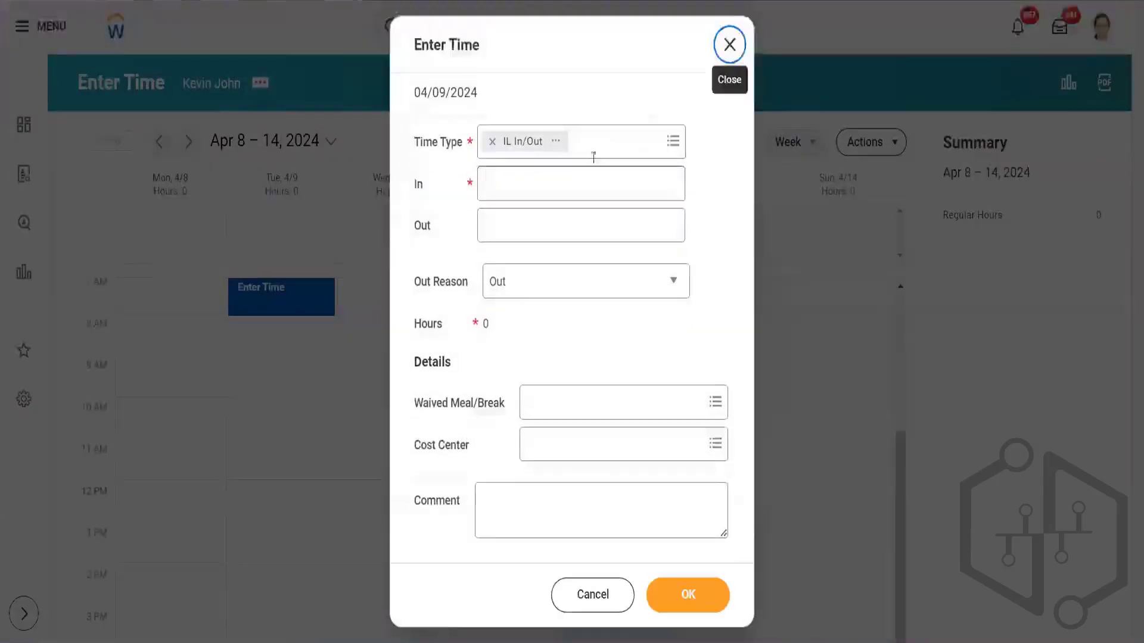
{"action": "left_click", "coordinate": [521, 197]}
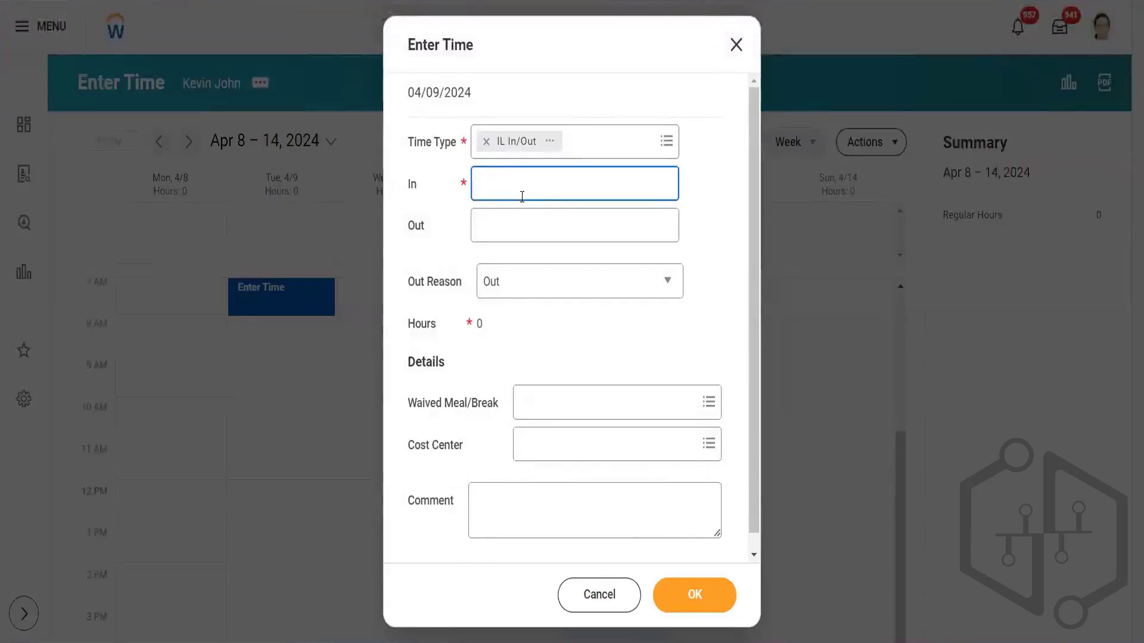
{"action": "type", "text": "10"}
{"action": "key", "text": "Tab"}
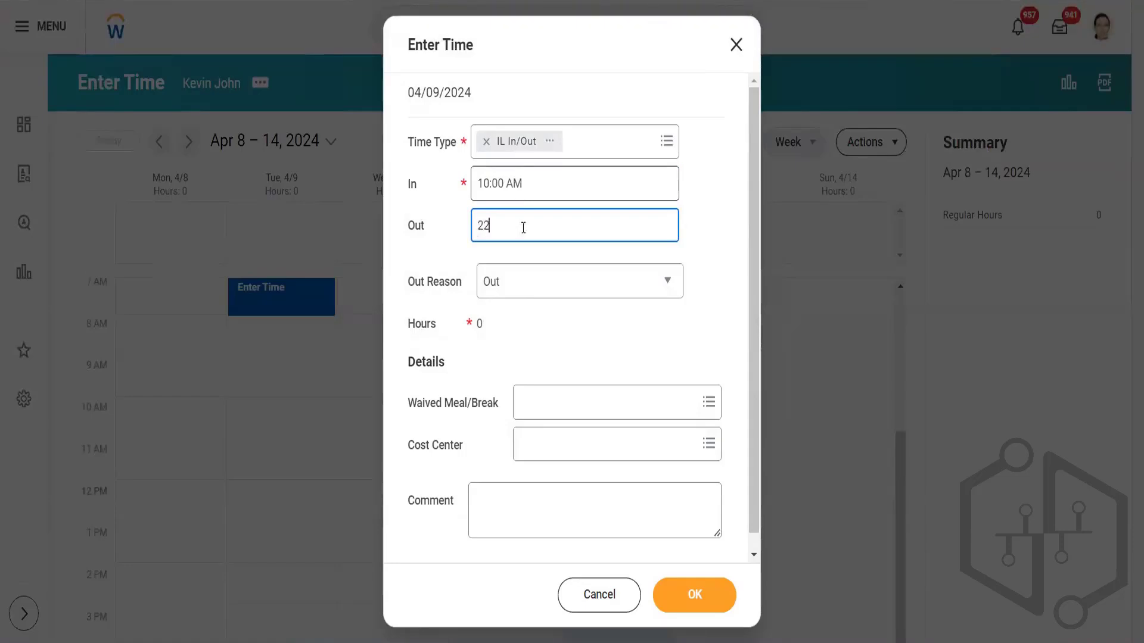
{"action": "left_click", "coordinate": [539, 330]}
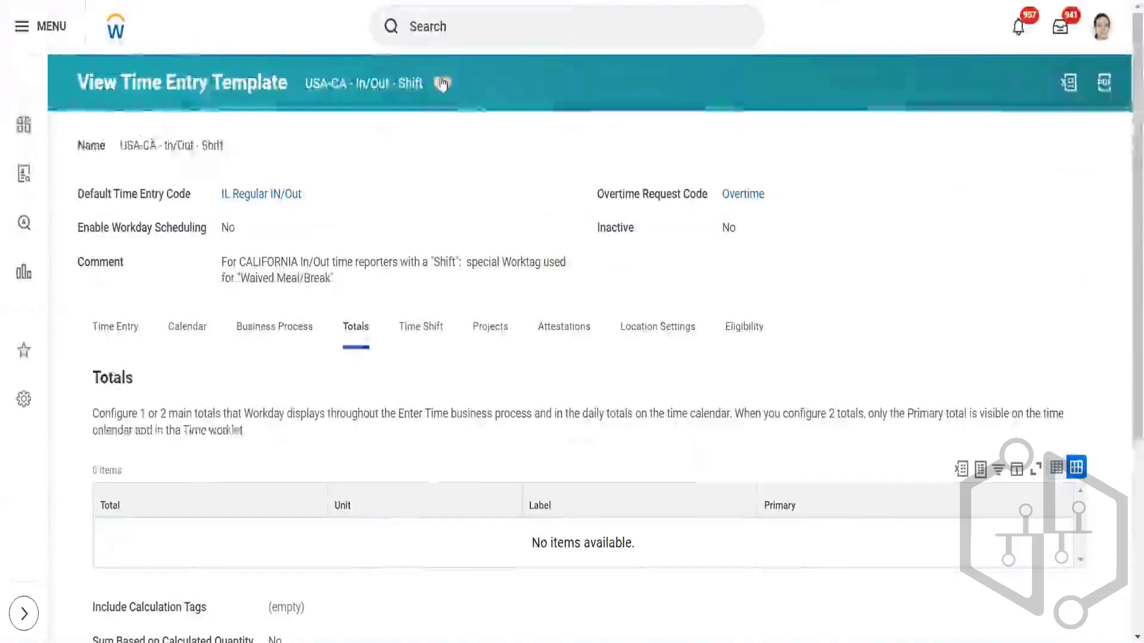
Step: Open the USA-CA - In/Out - Shift time entry template for editing and go to its Additional Totals settings
{"action": "left_click", "coordinate": [442, 83]}
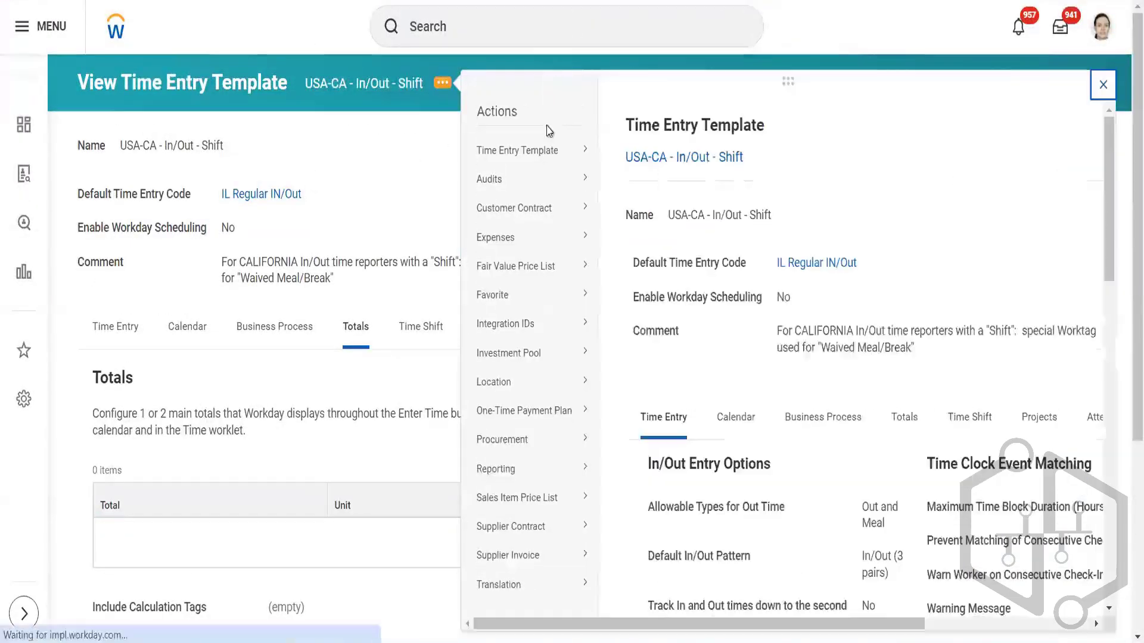
{"action": "mouse_move", "coordinate": [589, 151]}
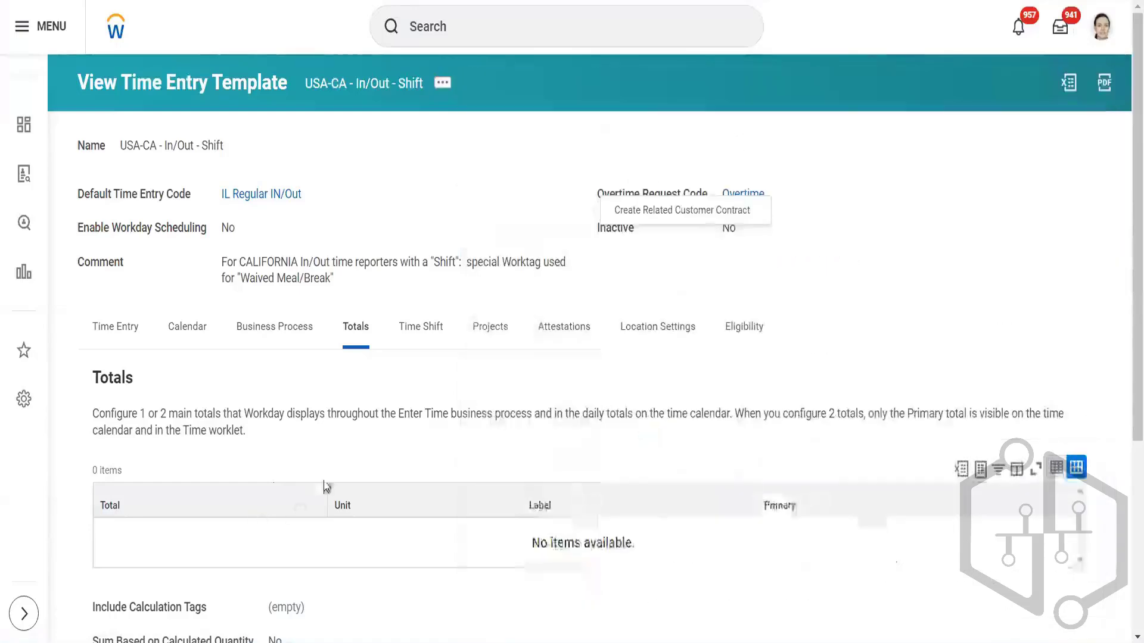
{"action": "scroll", "coordinate": [325, 265], "scroll_direction": "down", "scroll_amount": 17}
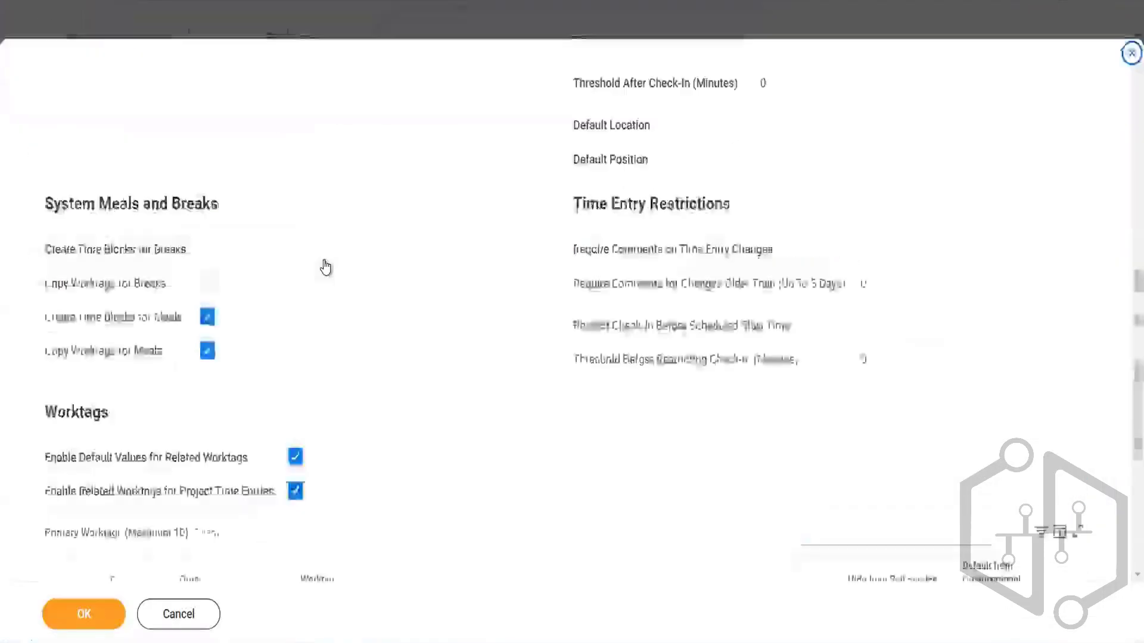
{"action": "left_click", "coordinate": [325, 262]}
{"action": "scroll", "coordinate": [324, 262], "scroll_direction": "up", "scroll_amount": 17}
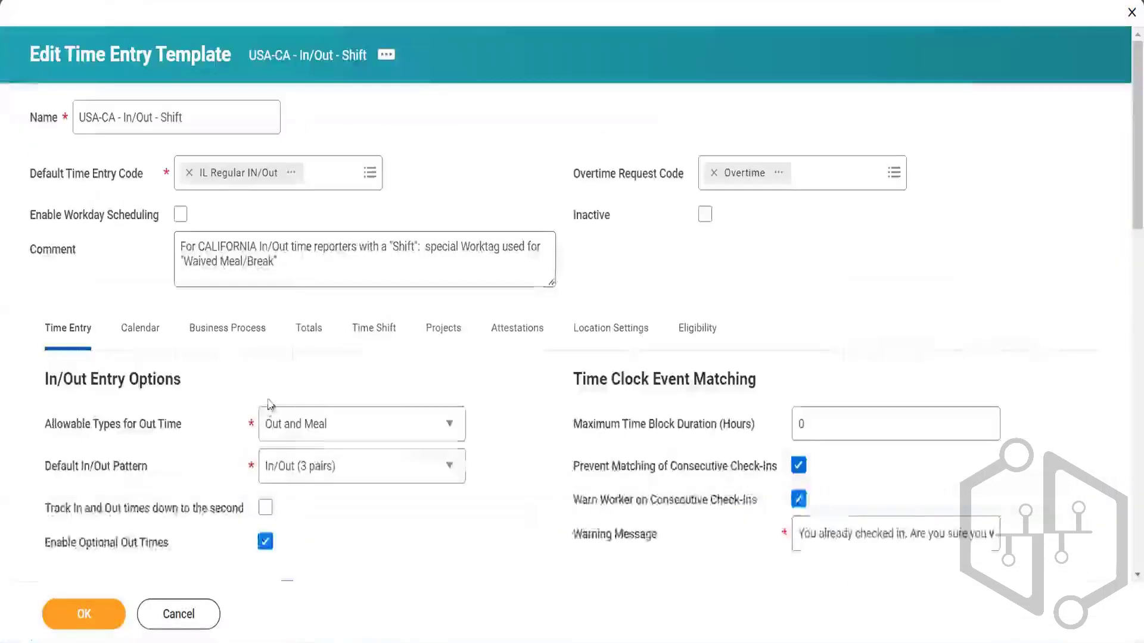
{"action": "left_click", "coordinate": [308, 328]}
{"action": "scroll", "coordinate": [360, 396], "scroll_direction": "down", "scroll_amount": 4}
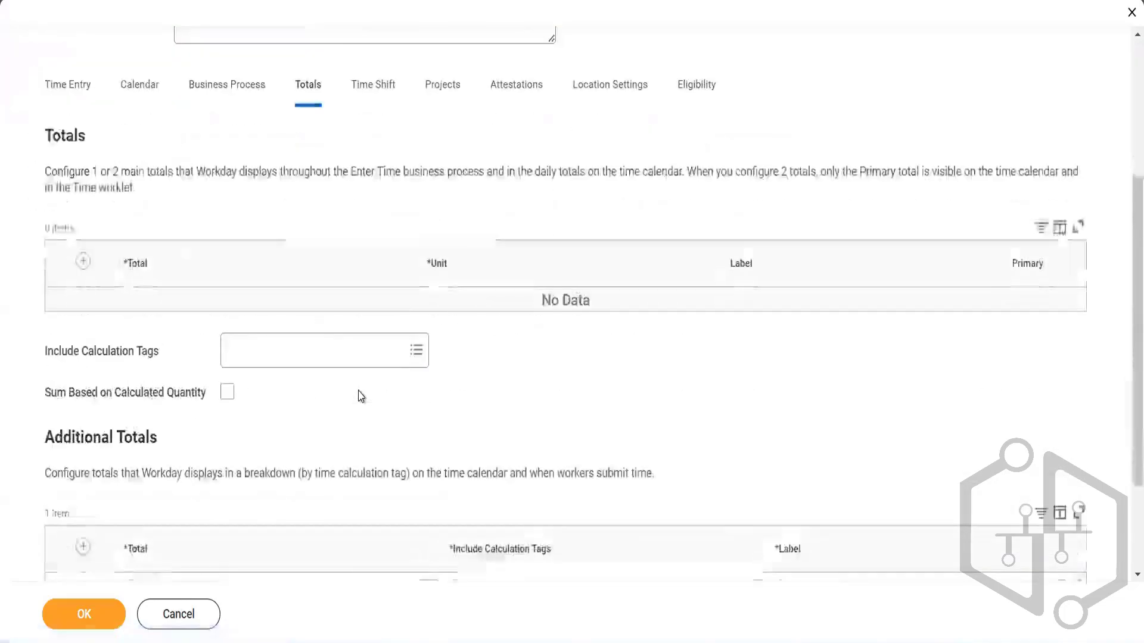
{"action": "scroll", "coordinate": [360, 396], "scroll_direction": "down", "scroll_amount": 3}
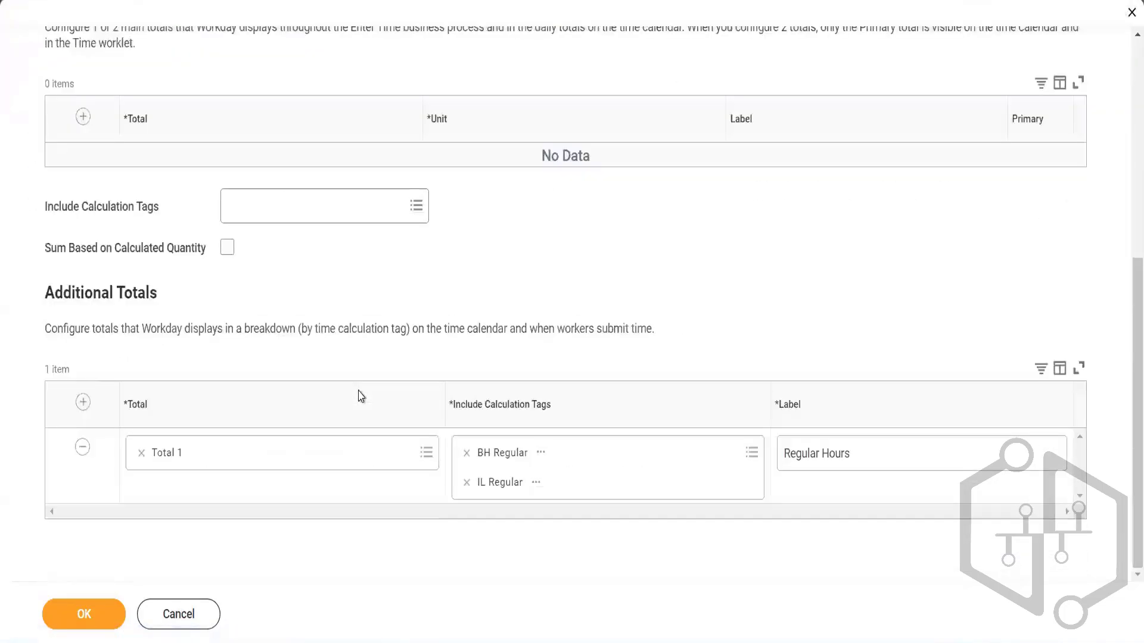
Step: Add Total 2 to the additional totals with calculation tag BH Overtime and label Overtime Hours, and save the template
{"action": "left_click", "coordinate": [83, 402]}
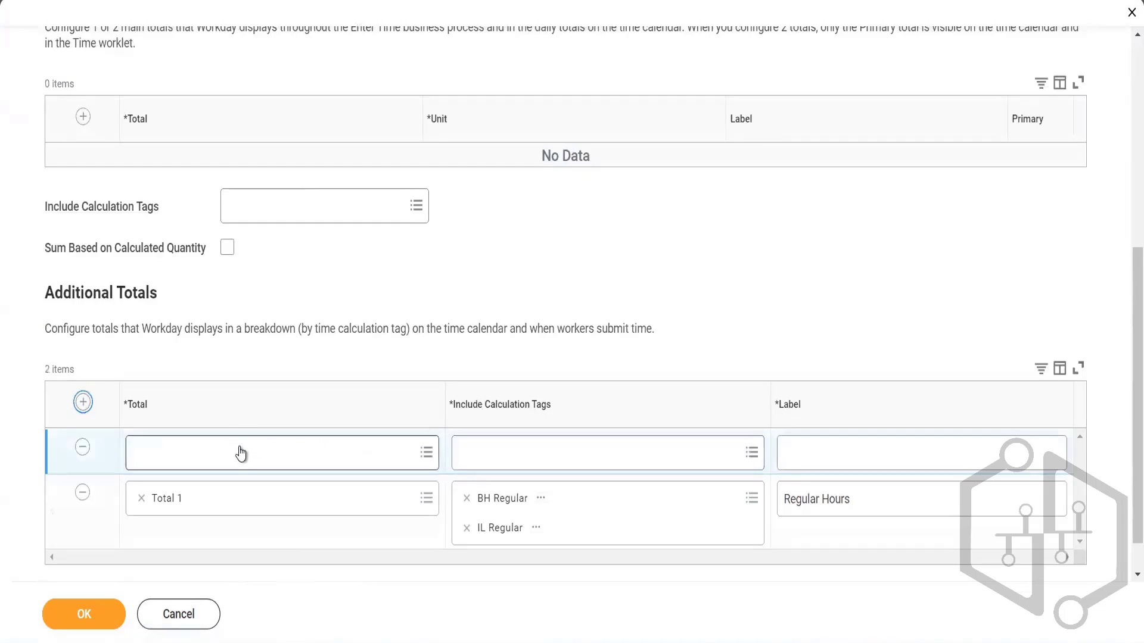
{"action": "left_click", "coordinate": [240, 447]}
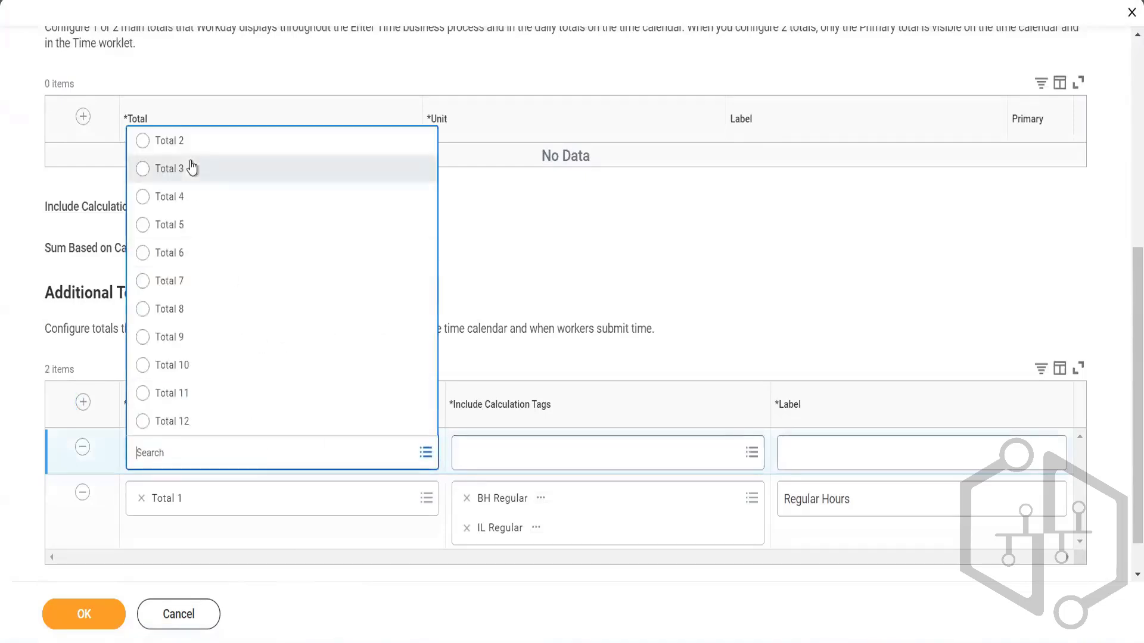
{"action": "left_click", "coordinate": [202, 143]}
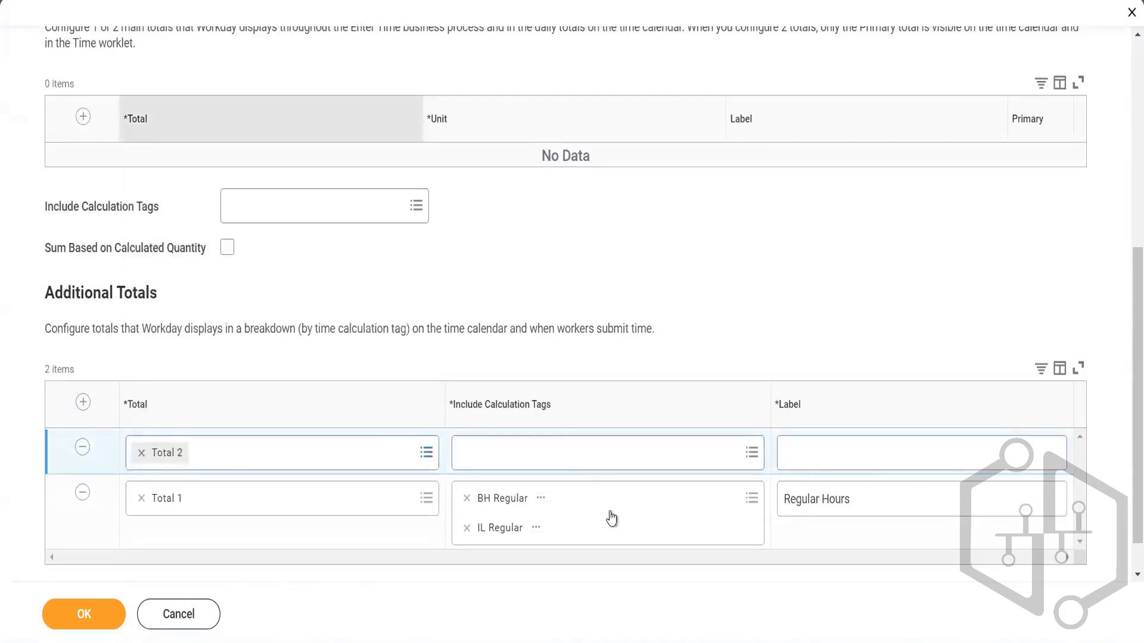
{"action": "left_click", "coordinate": [568, 442]}
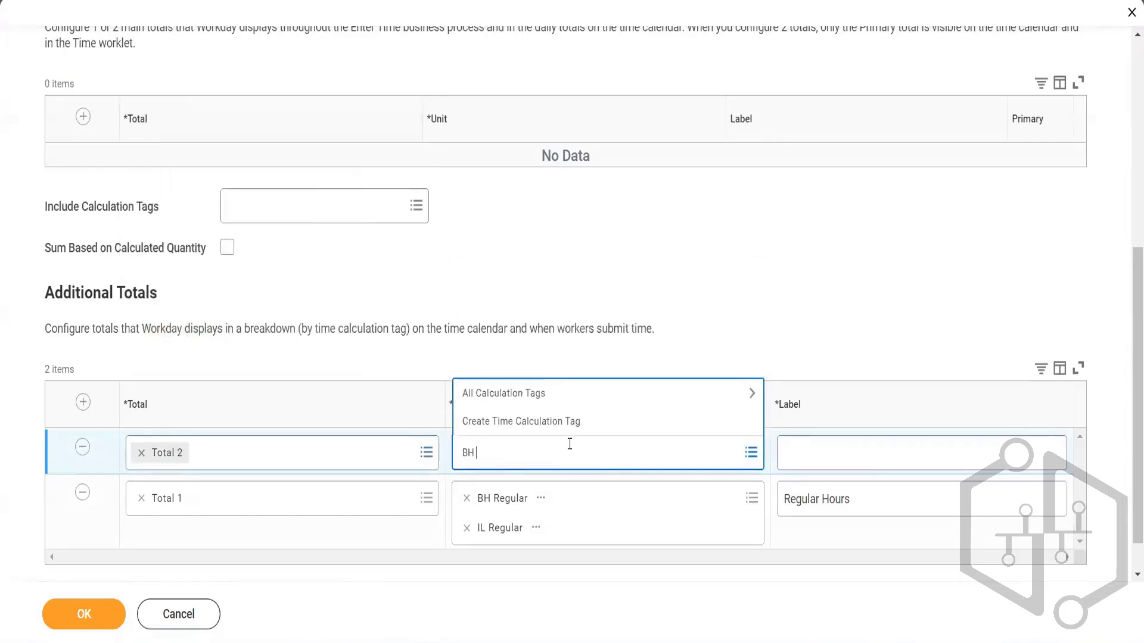
{"action": "key", "text": "Return"}
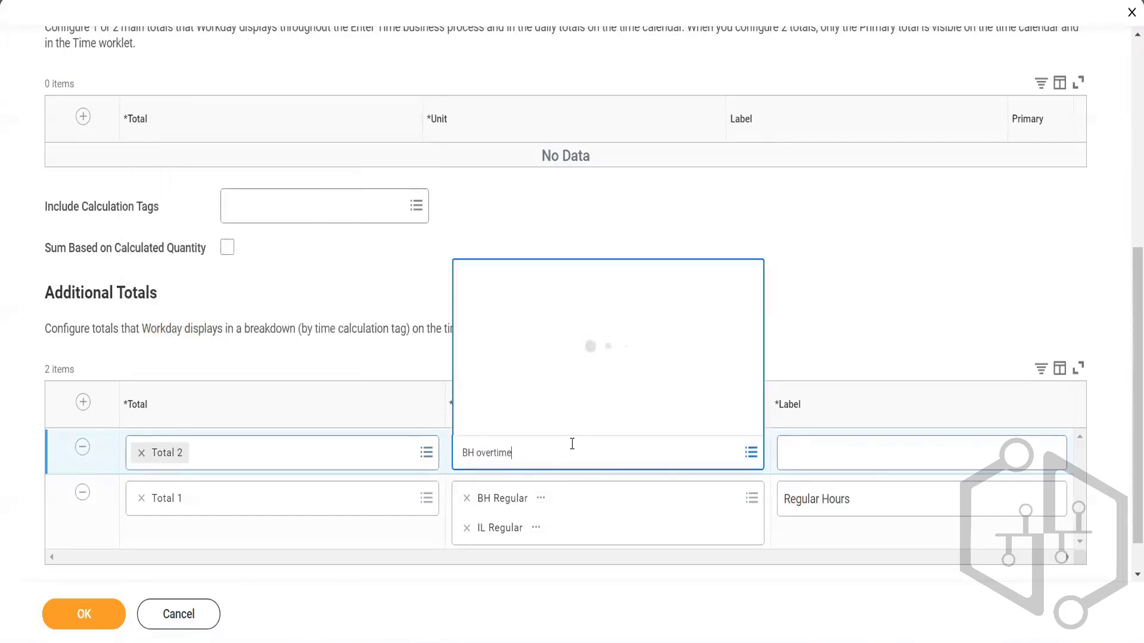
{"action": "left_click", "coordinate": [936, 445]}
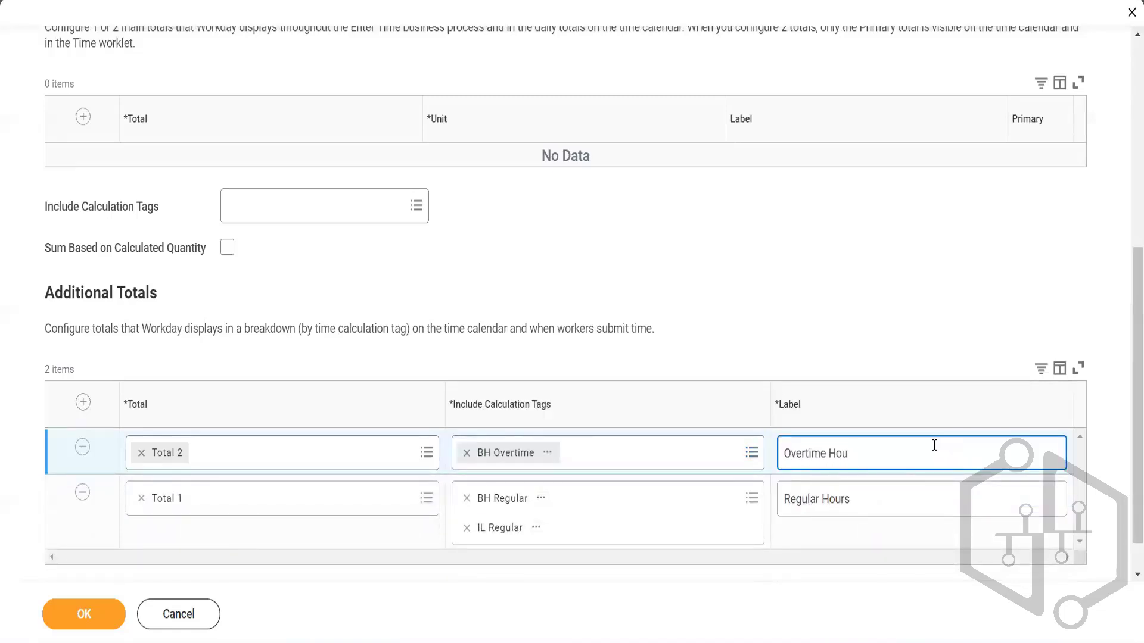
{"action": "left_click", "coordinate": [884, 324]}
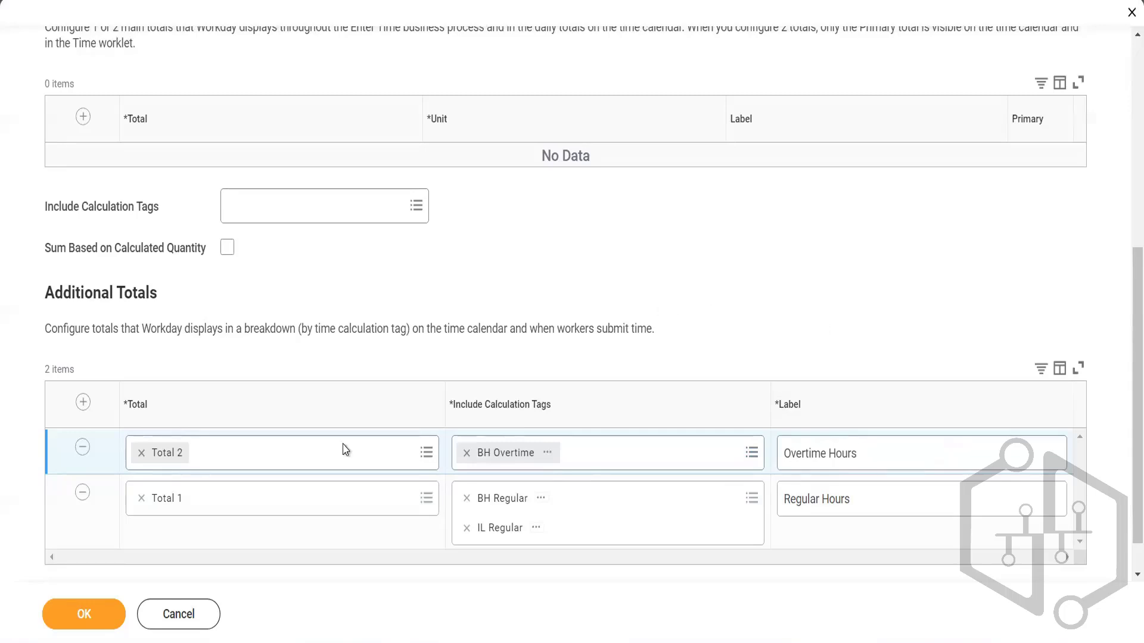
{"action": "left_click", "coordinate": [91, 614]}
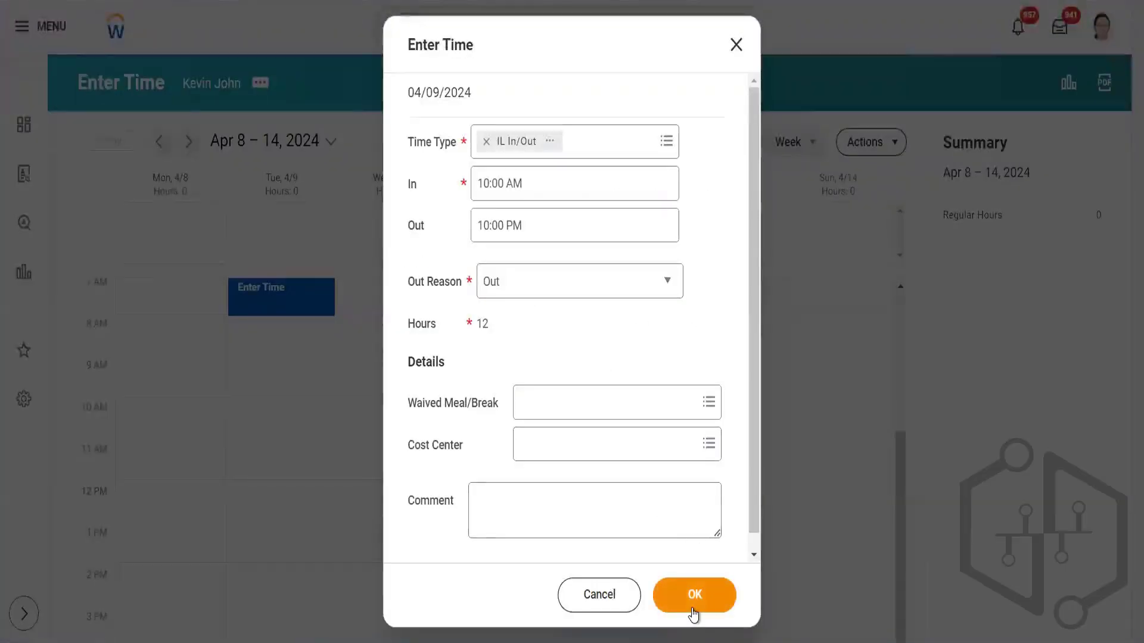
Step: Save the worker's 04/09/2024 time entry
{"action": "left_click", "coordinate": [693, 613]}
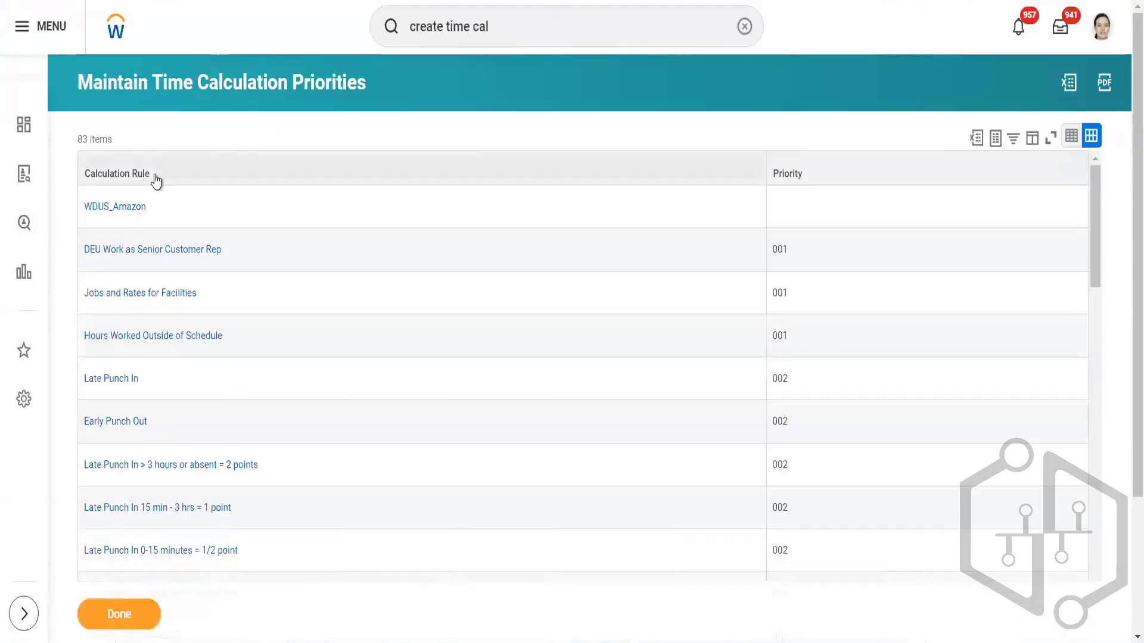
Step: In Maintain Time Calculation Priorities, filter the calculation rules to BH Overtime Calculation Daily
{"action": "left_click", "coordinate": [153, 177]}
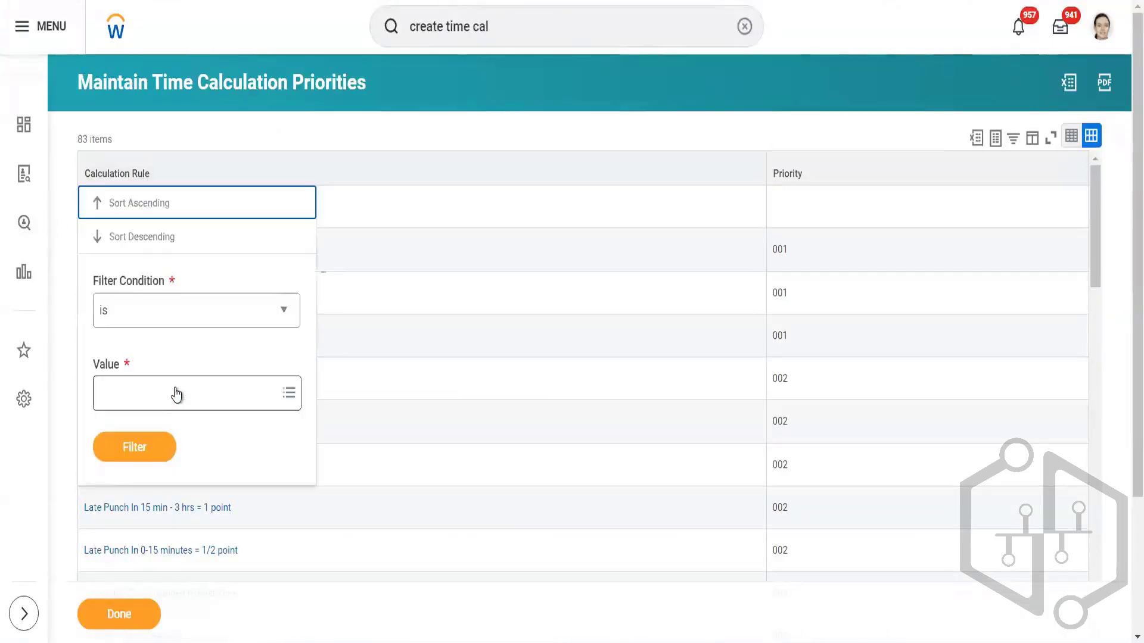
{"action": "left_click", "coordinate": [176, 394]}
{"action": "type", "text": "B"}
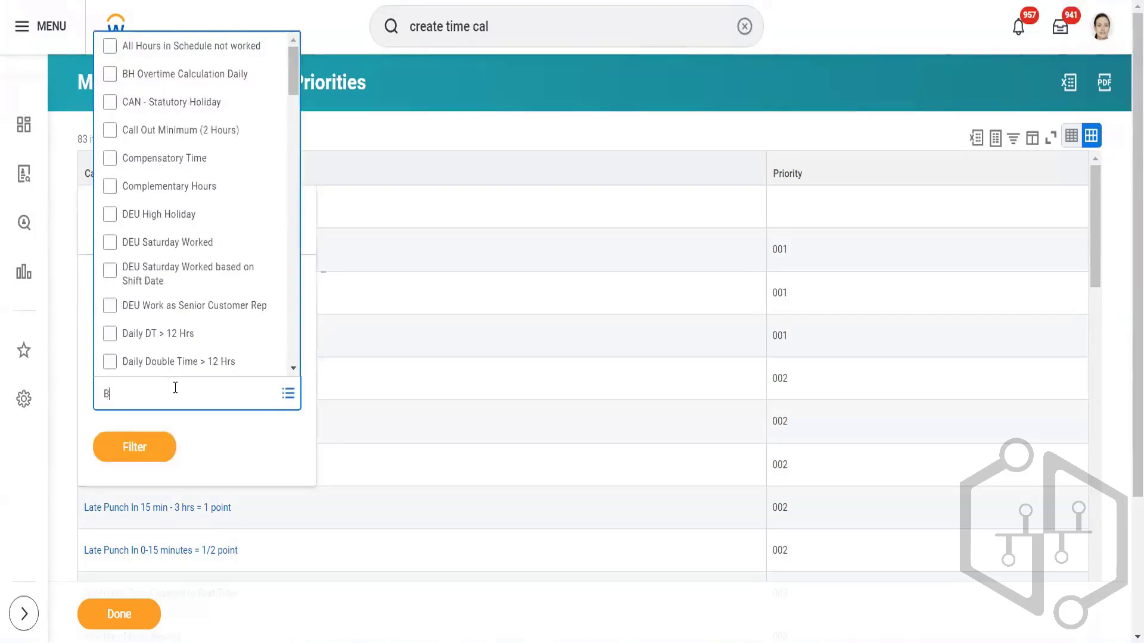
{"action": "type", "text": "H Overtime"}
{"action": "key", "text": "Return"}
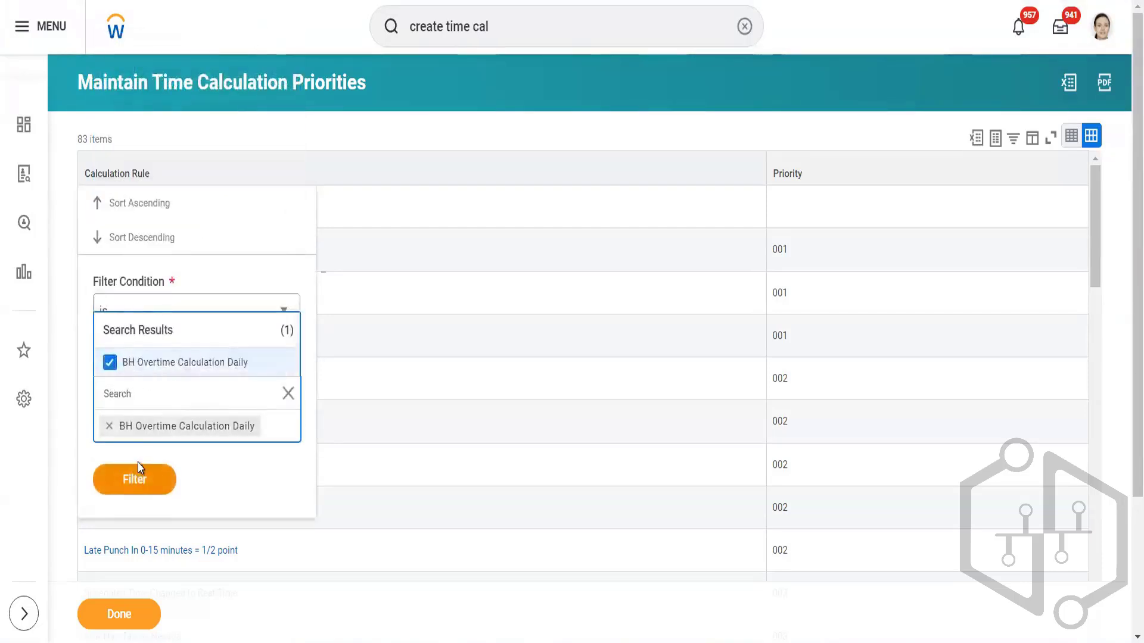
{"action": "left_click", "coordinate": [138, 470]}
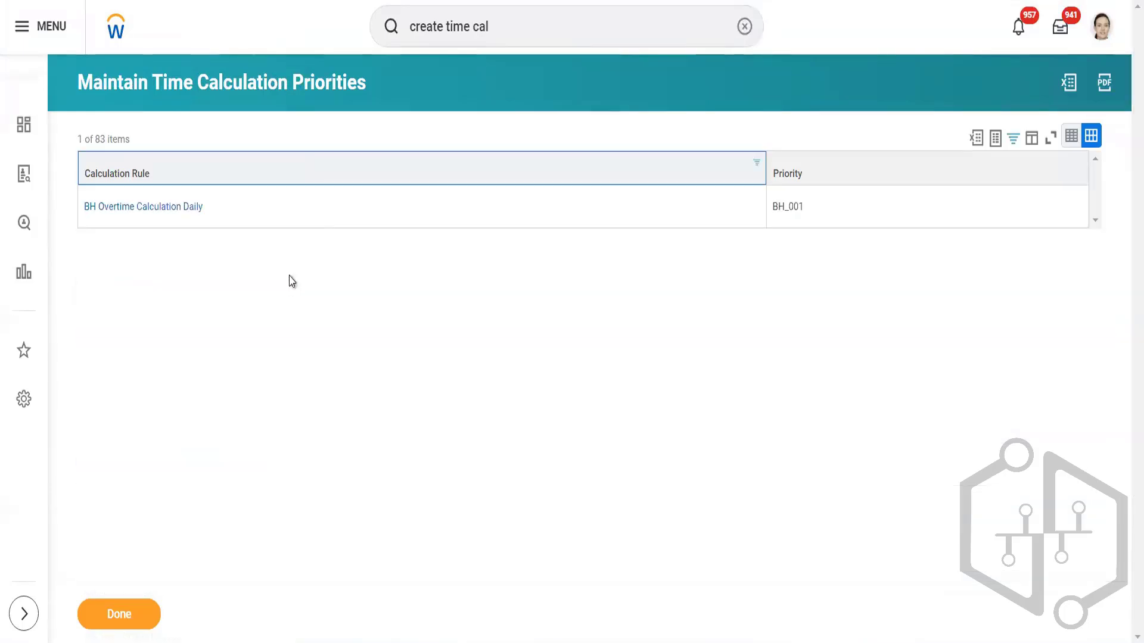
Step: Open BH Overtime Calculation Daily for editing and review its period, hours threshold and calculation tags
{"action": "left_click", "coordinate": [213, 208]}
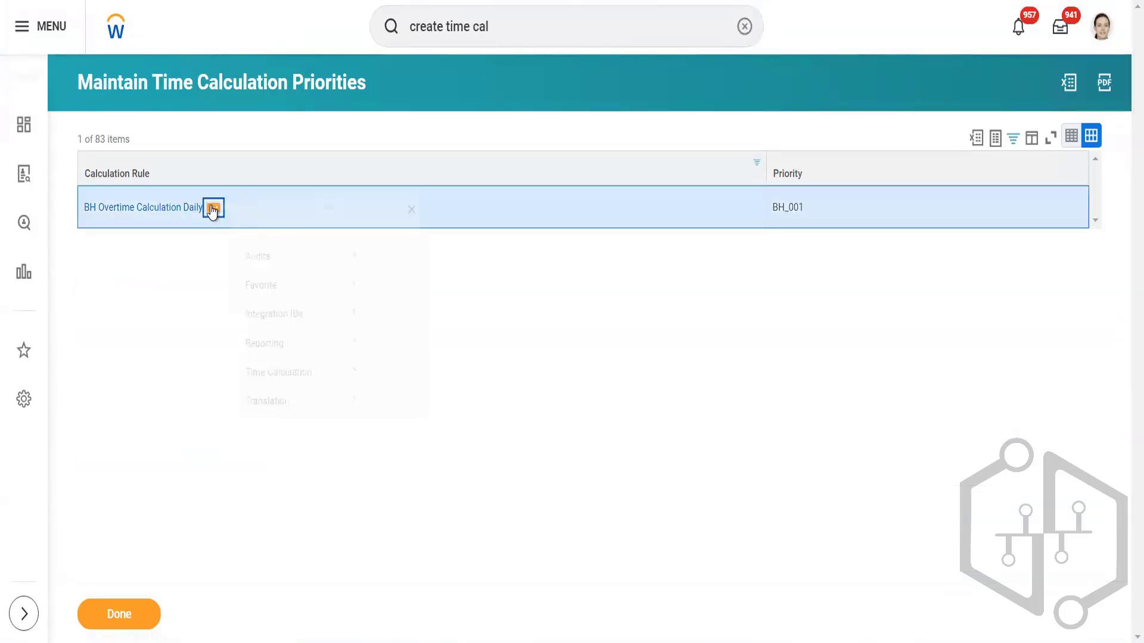
{"action": "mouse_move", "coordinate": [357, 322]}
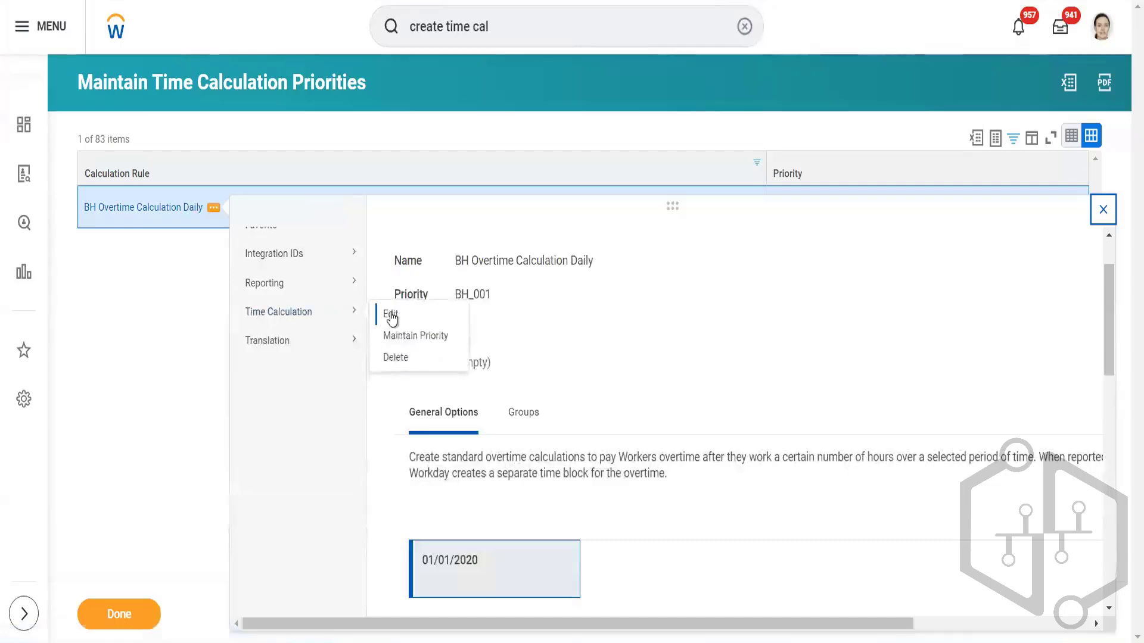
{"action": "left_click", "coordinate": [390, 315]}
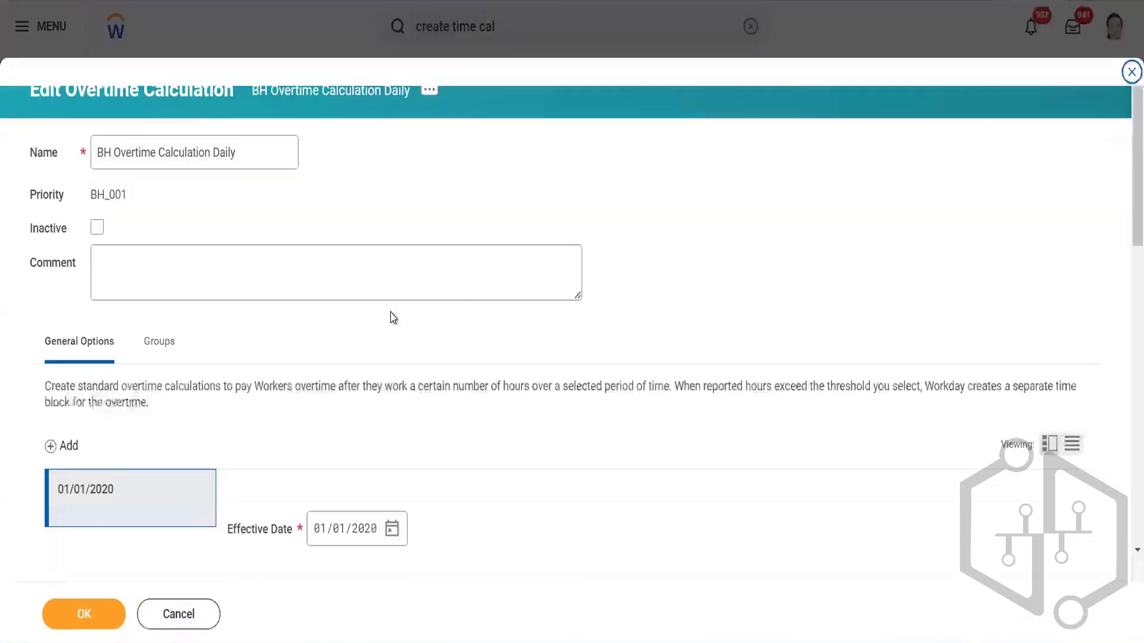
{"action": "scroll", "coordinate": [393, 318], "scroll_direction": "down", "scroll_amount": 10}
{"action": "scroll", "coordinate": [394, 318], "scroll_direction": "up", "scroll_amount": 3}
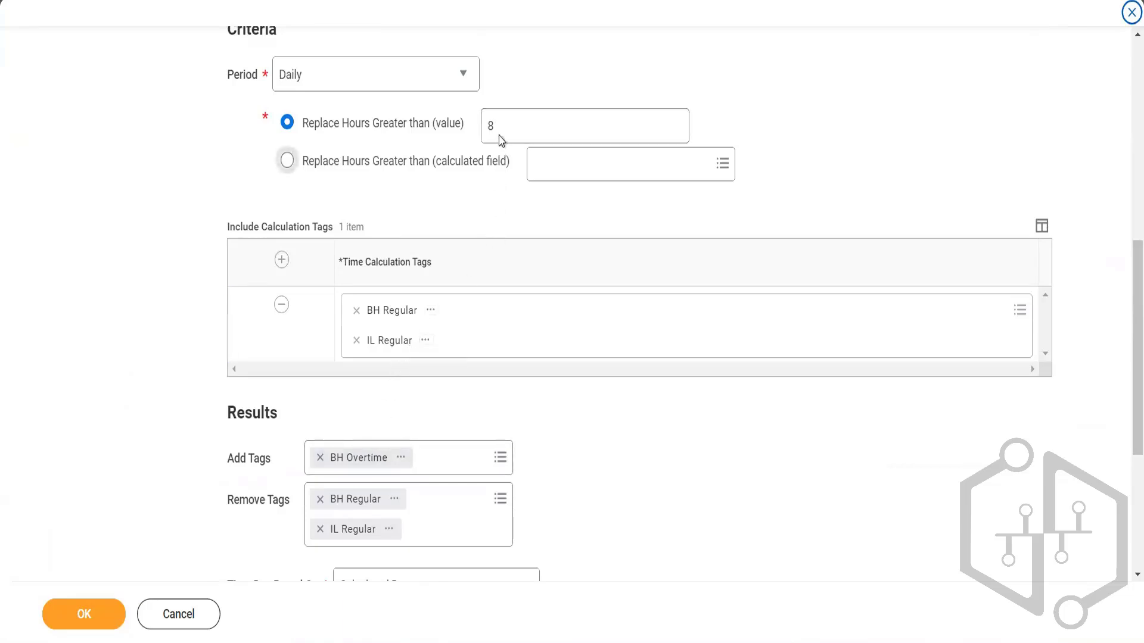
{"action": "mouse_move", "coordinate": [499, 130]}
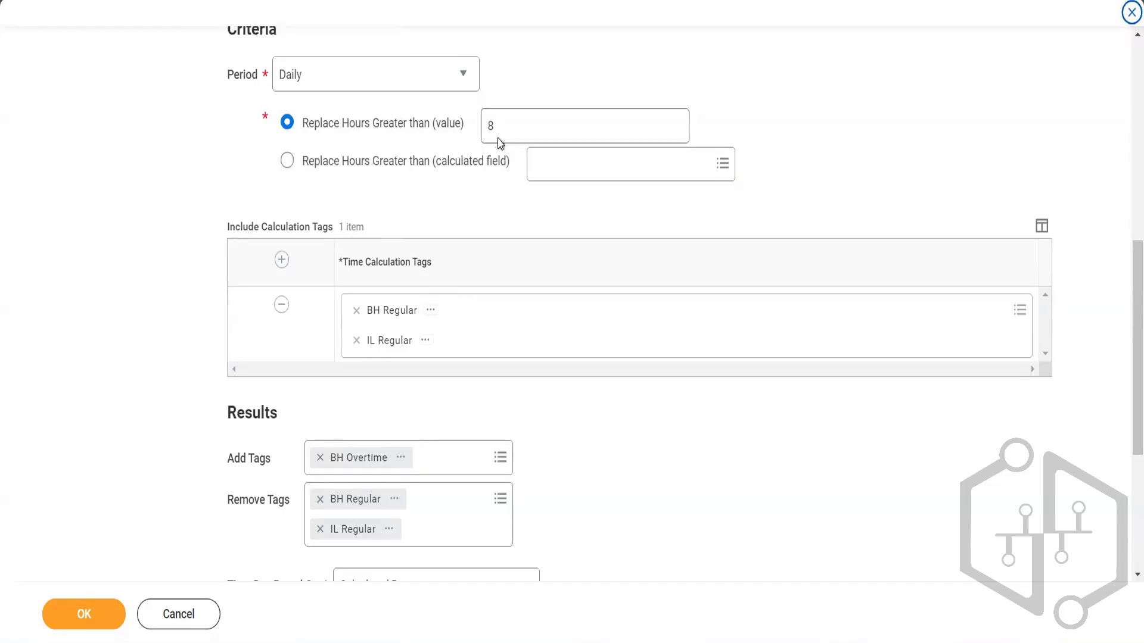
Step: Move the IL Regular tag out of the BH Regular row into its own Include Calculation Tags row, and save the calculation
{"action": "left_click", "coordinate": [357, 341]}
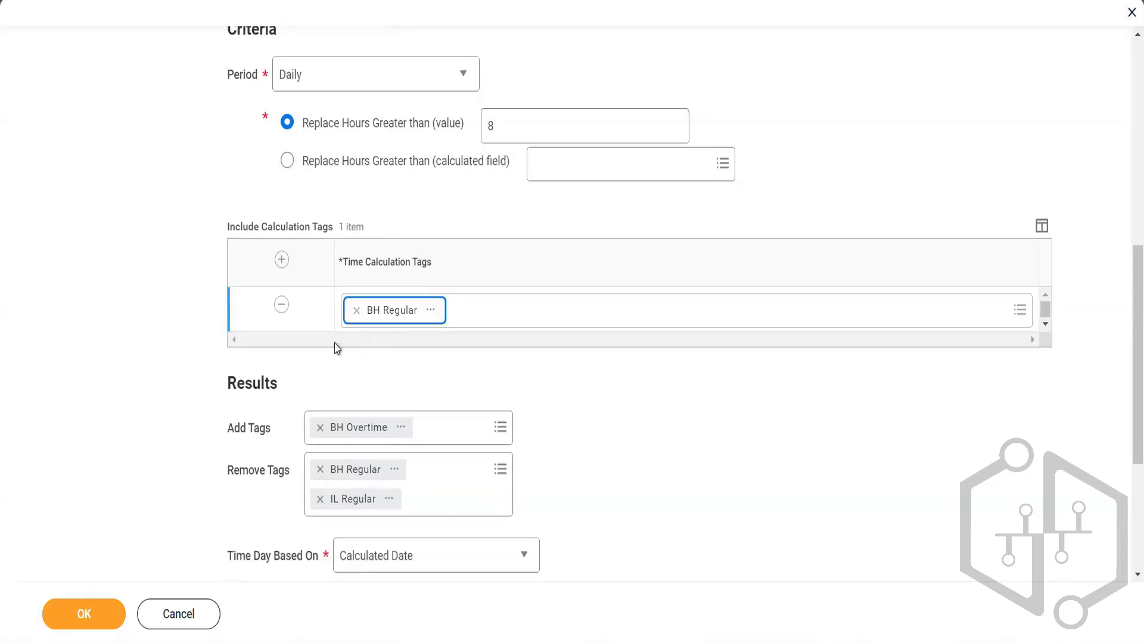
{"action": "left_click", "coordinate": [281, 260]}
{"action": "left_click", "coordinate": [402, 311]}
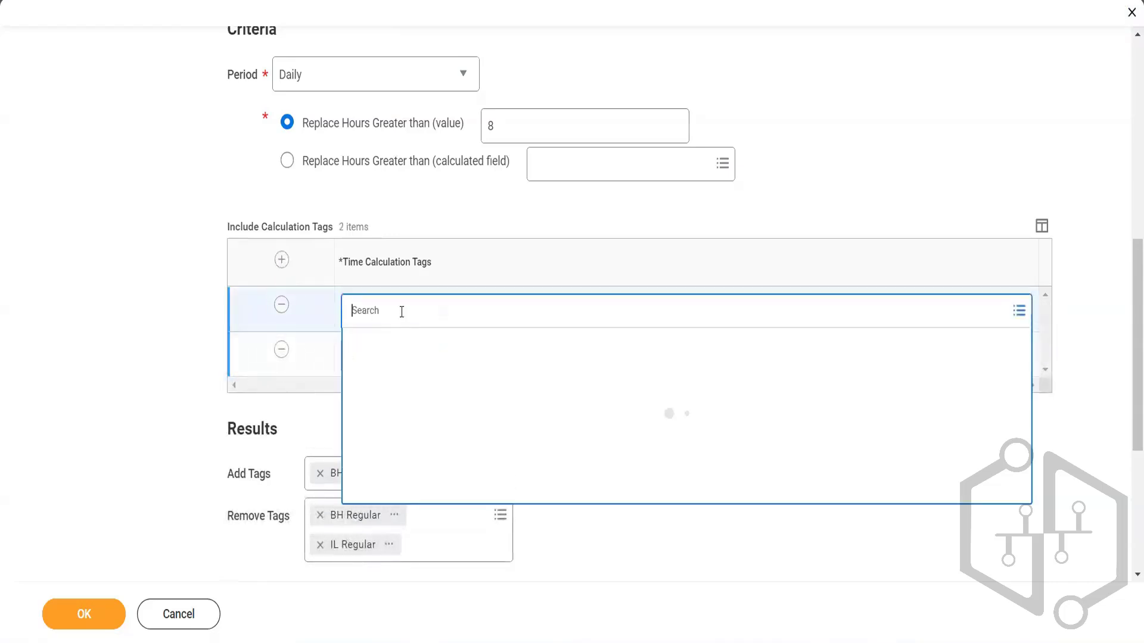
{"action": "type", "text": "IL Regular"}
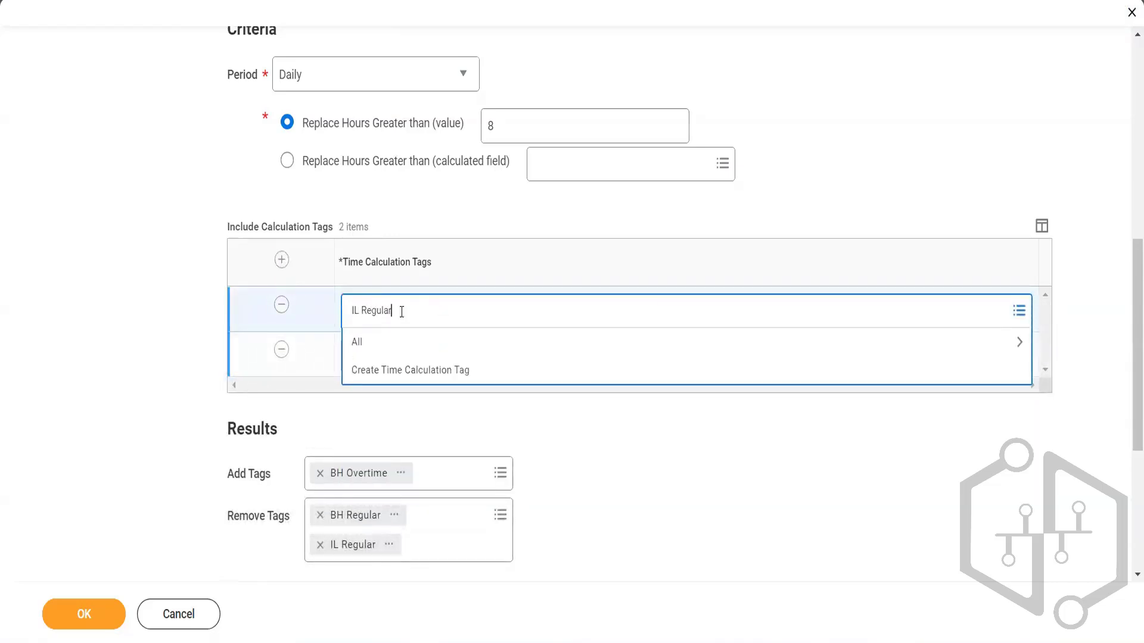
{"action": "key", "text": "Return"}
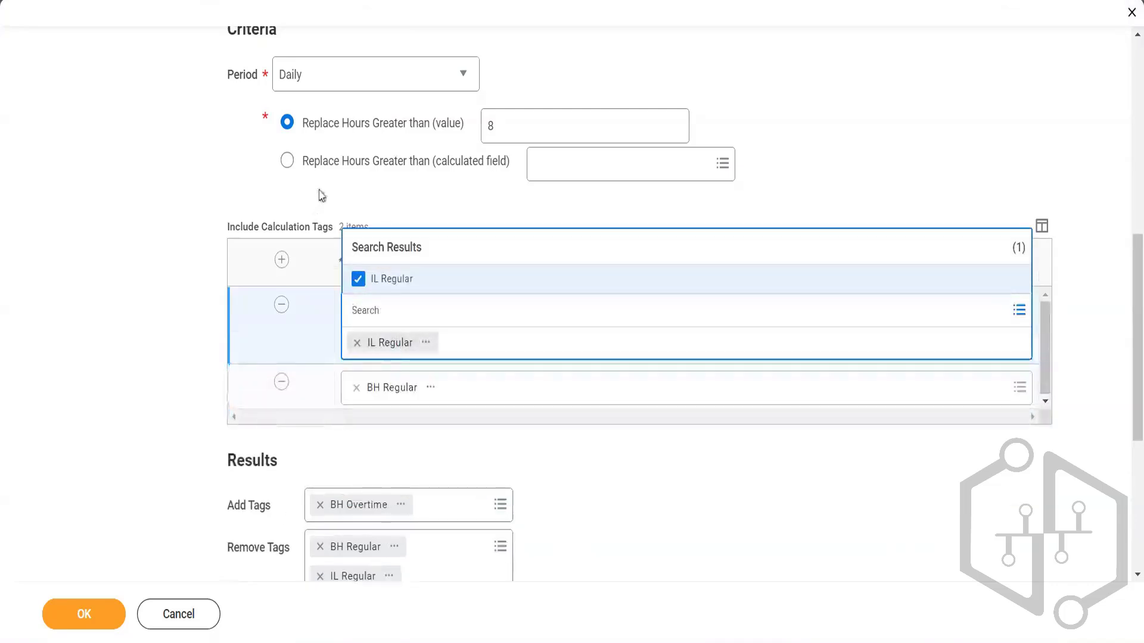
{"action": "left_click", "coordinate": [321, 195]}
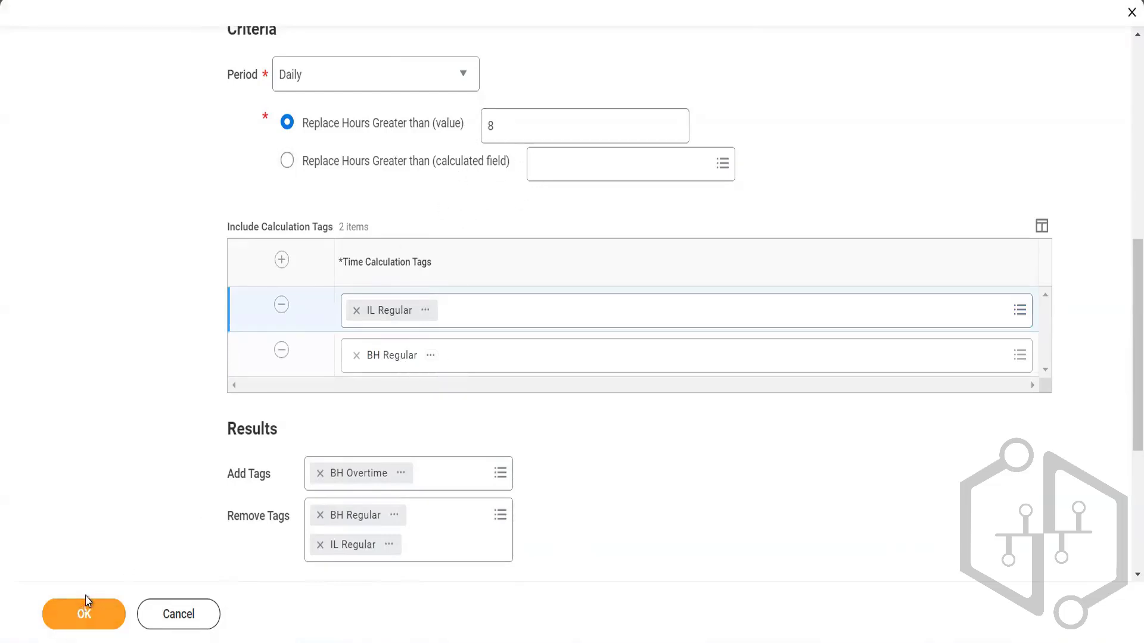
{"action": "left_click", "coordinate": [85, 612]}
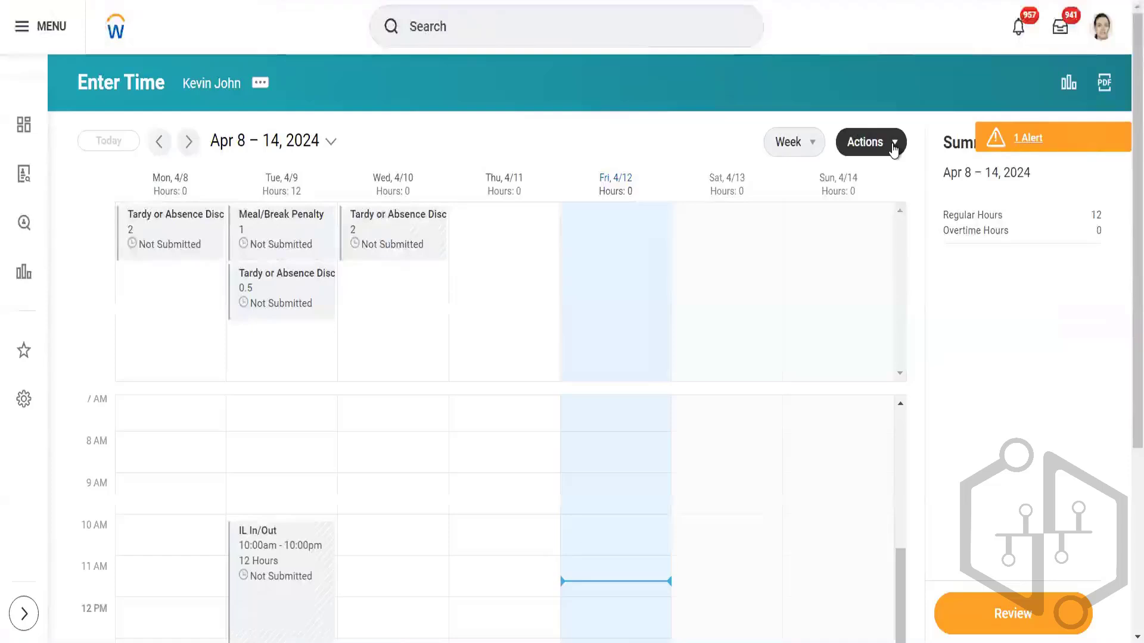
Step: Review the saved criteria and calculation tags of BH Overtime Calculation Daily
{"action": "left_click", "coordinate": [893, 143]}
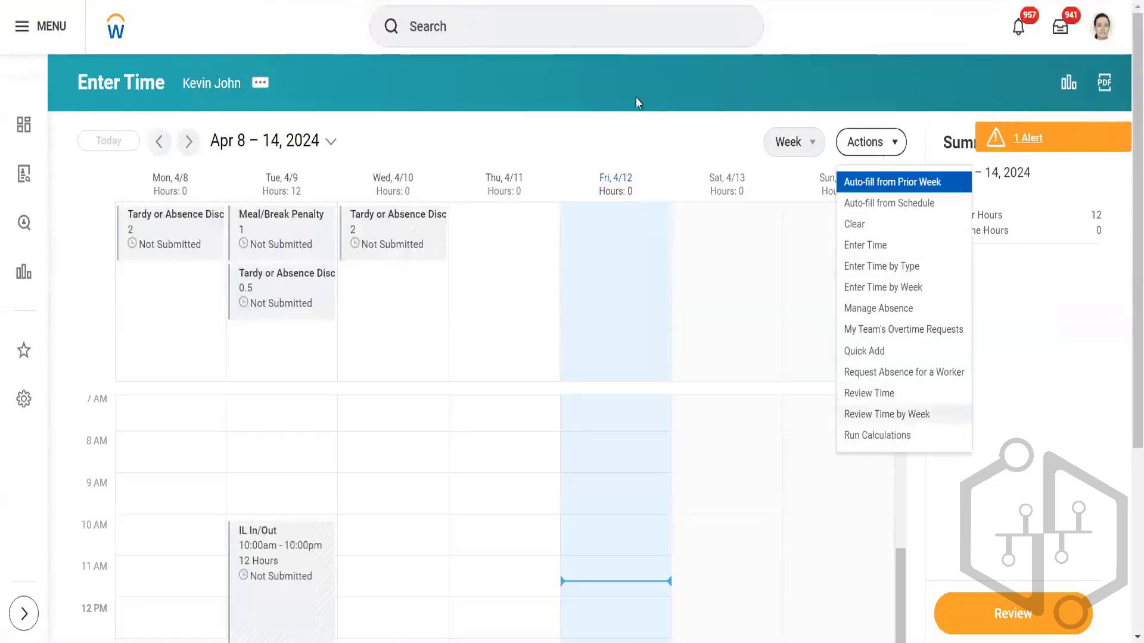
{"action": "left_click", "coordinate": [628, 124]}
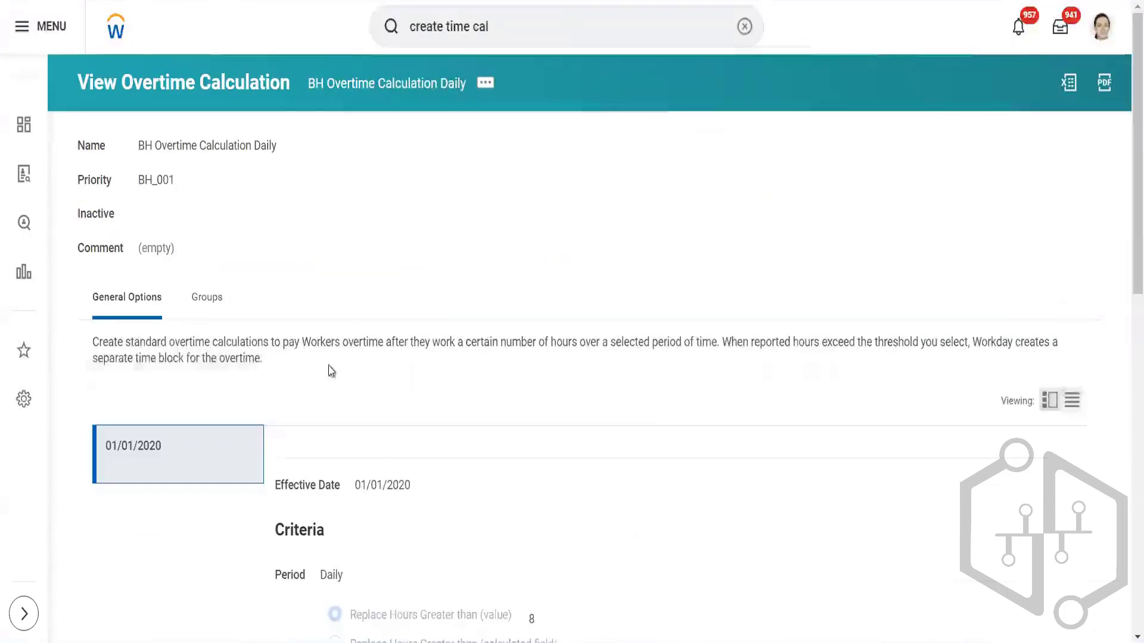
{"action": "scroll", "coordinate": [327, 370], "scroll_direction": "down", "scroll_amount": 10}
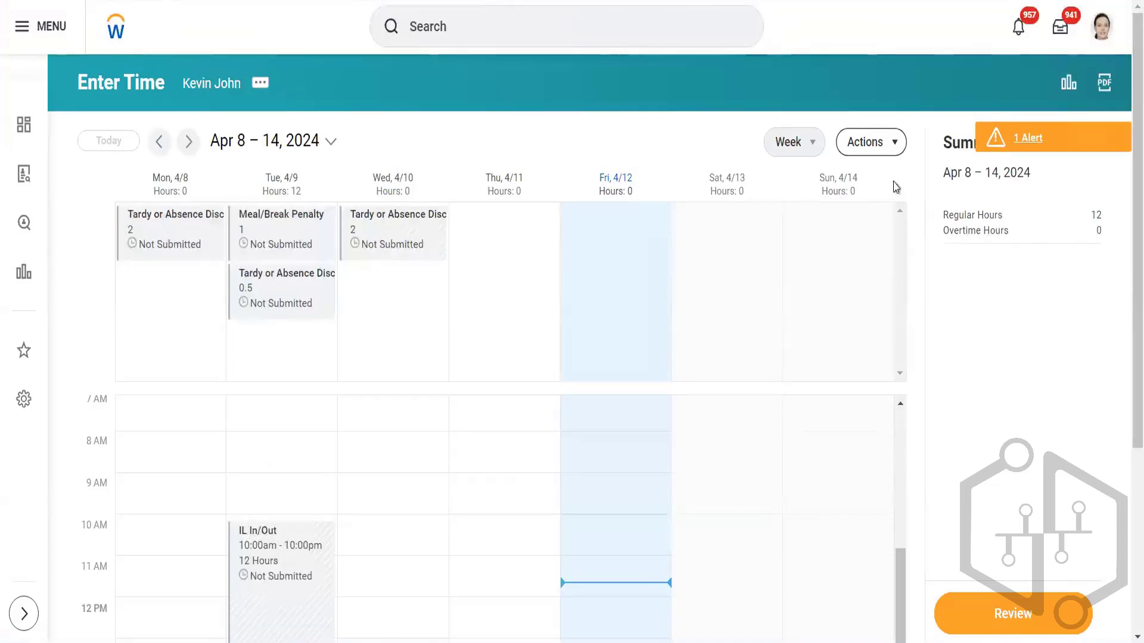
Step: Run time calculations for the worker's week of 04/08/2024 - 04/14/2024 and confirm the run
{"action": "left_click", "coordinate": [888, 145]}
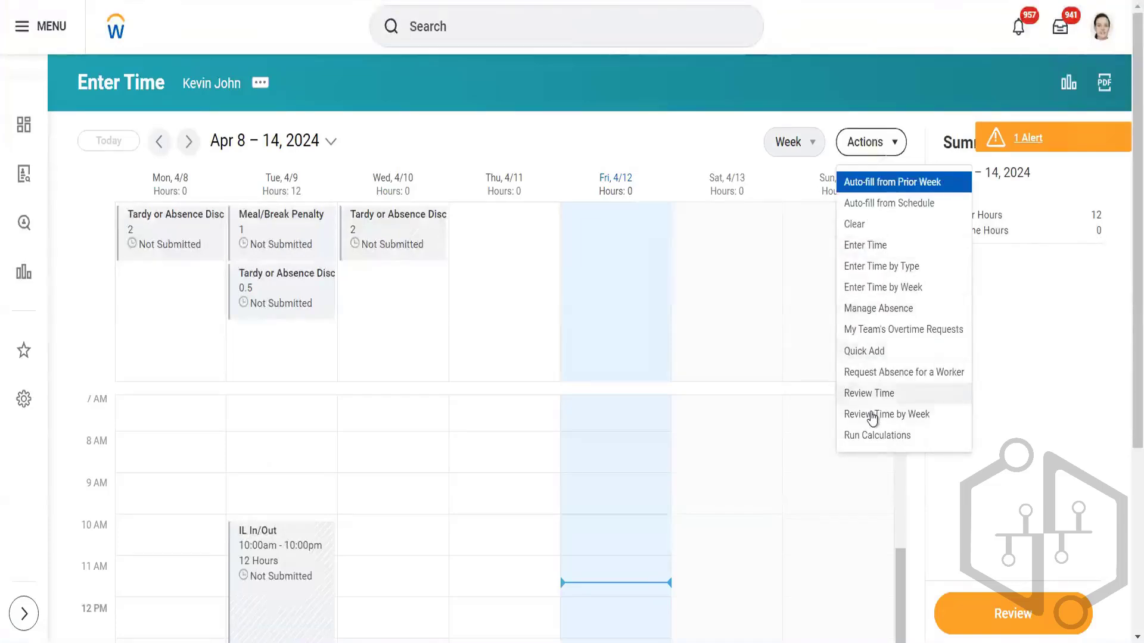
{"action": "left_click", "coordinate": [873, 441]}
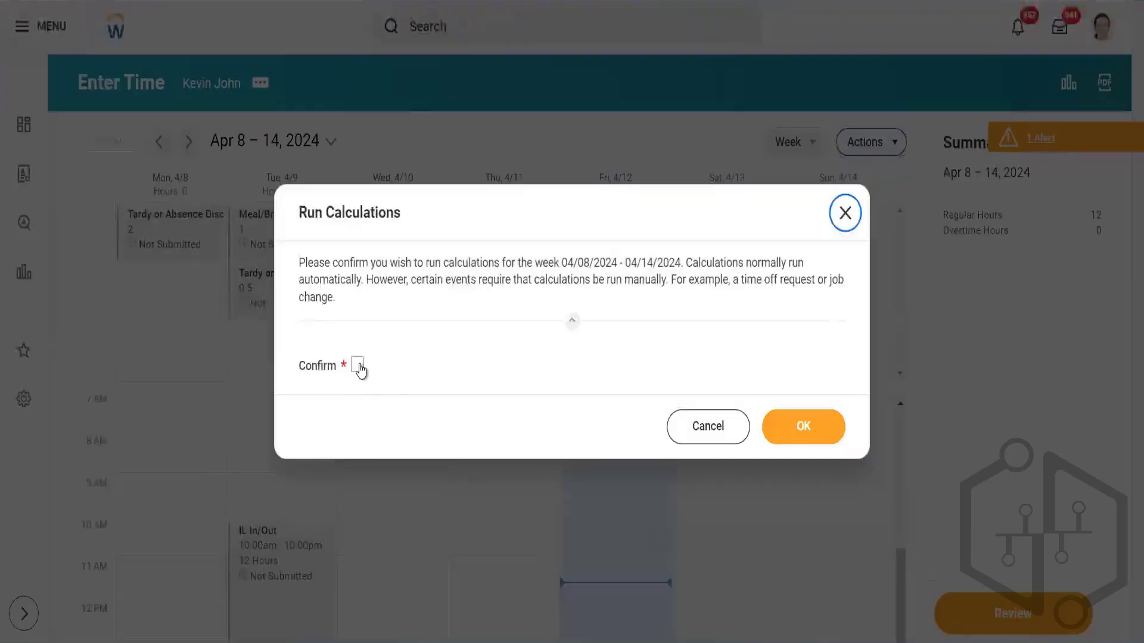
{"action": "left_click", "coordinate": [358, 365]}
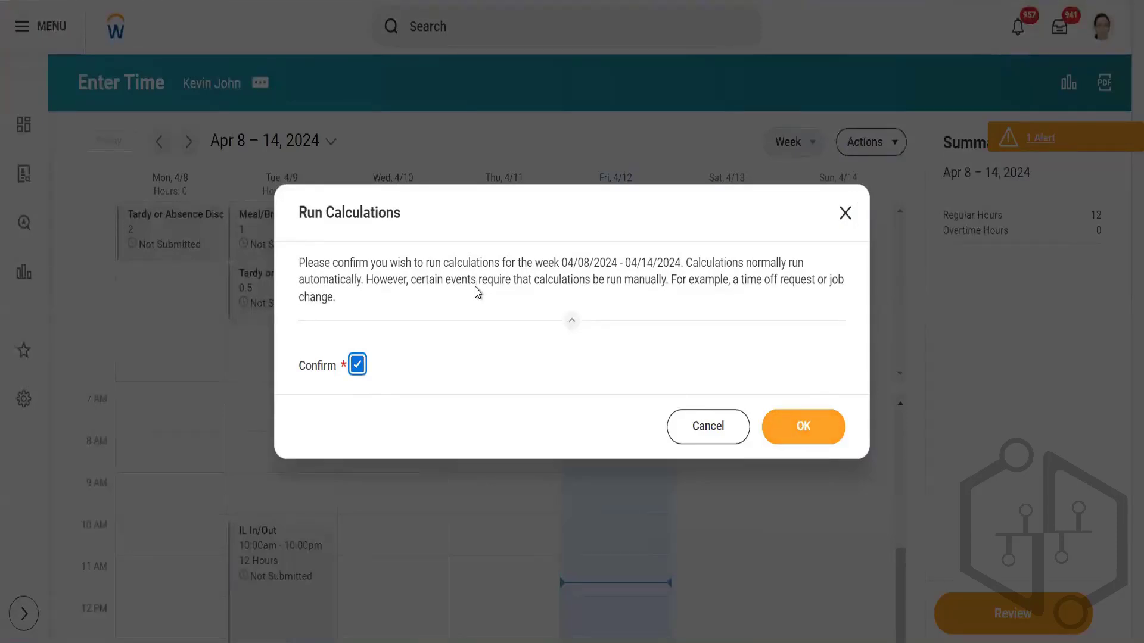
{"action": "left_click", "coordinate": [801, 440]}
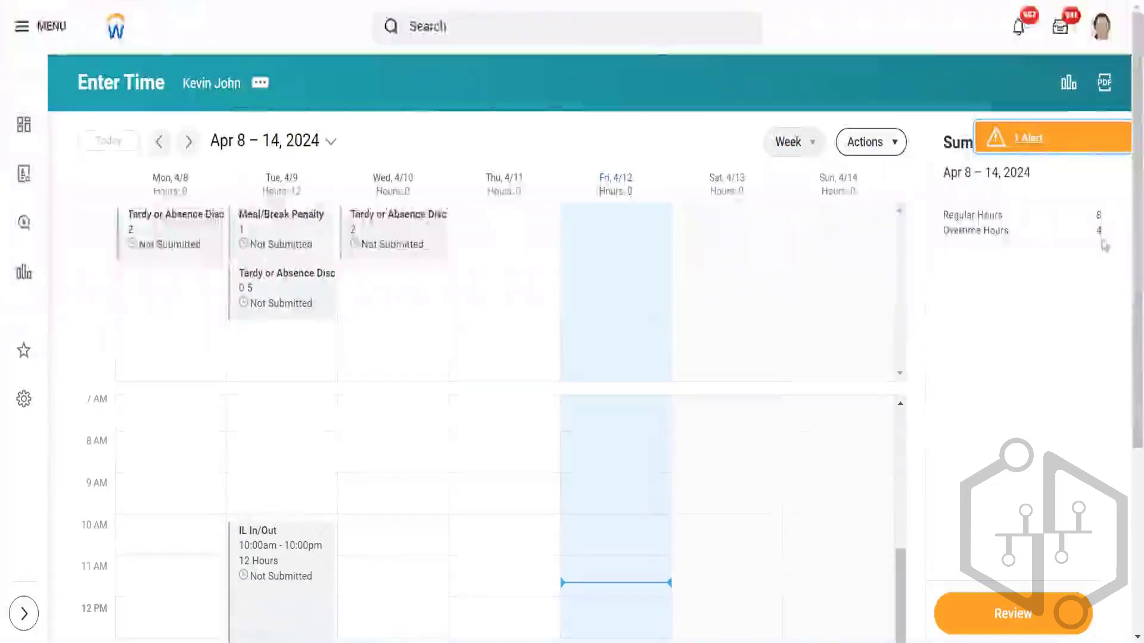
Step: Open the details of the 04/09/2024 IL In/Out time block and examine its calculated quantities and time calculation tags
{"action": "scroll", "coordinate": [310, 430], "scroll_direction": "down", "scroll_amount": 3}
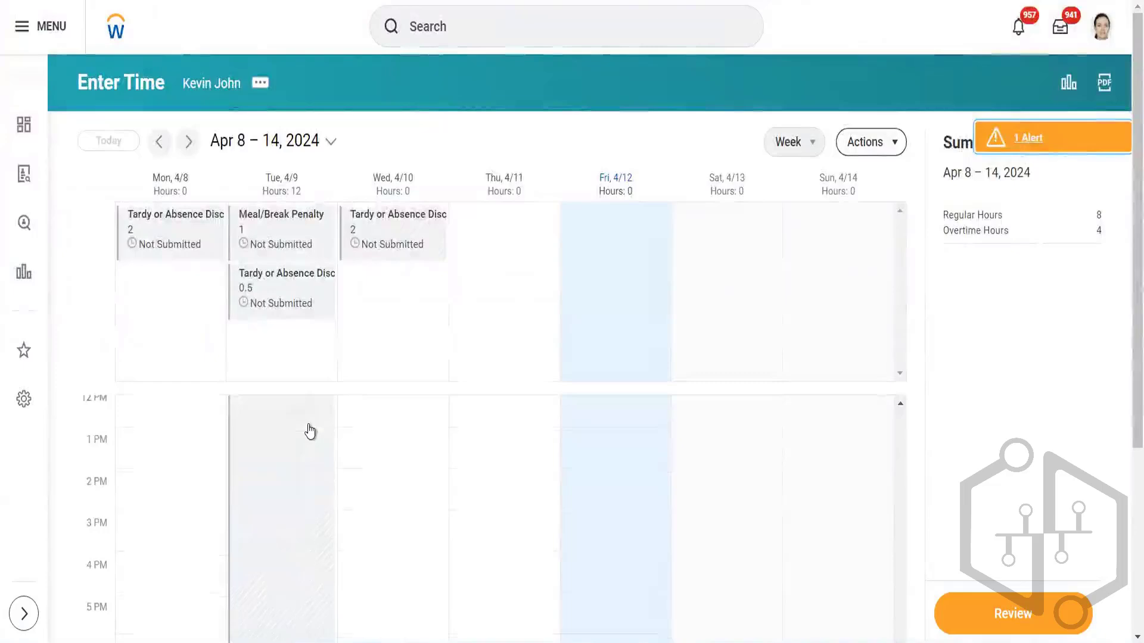
{"action": "scroll", "coordinate": [310, 430], "scroll_direction": "up", "scroll_amount": 4}
{"action": "scroll", "coordinate": [268, 624], "scroll_direction": "down", "scroll_amount": 5}
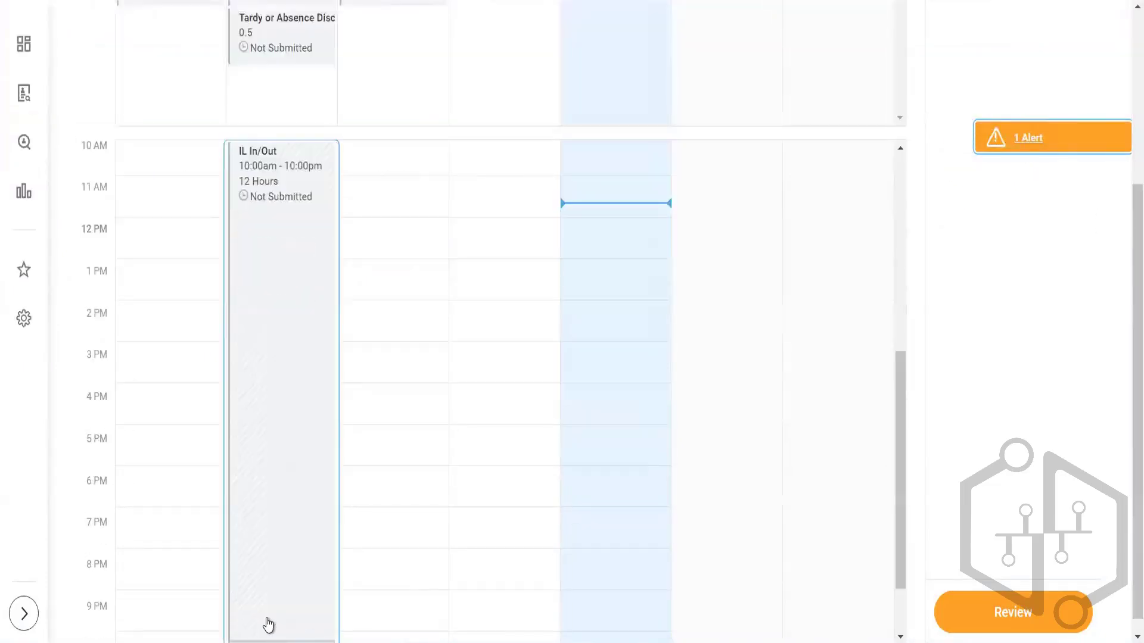
{"action": "left_click", "coordinate": [268, 624]}
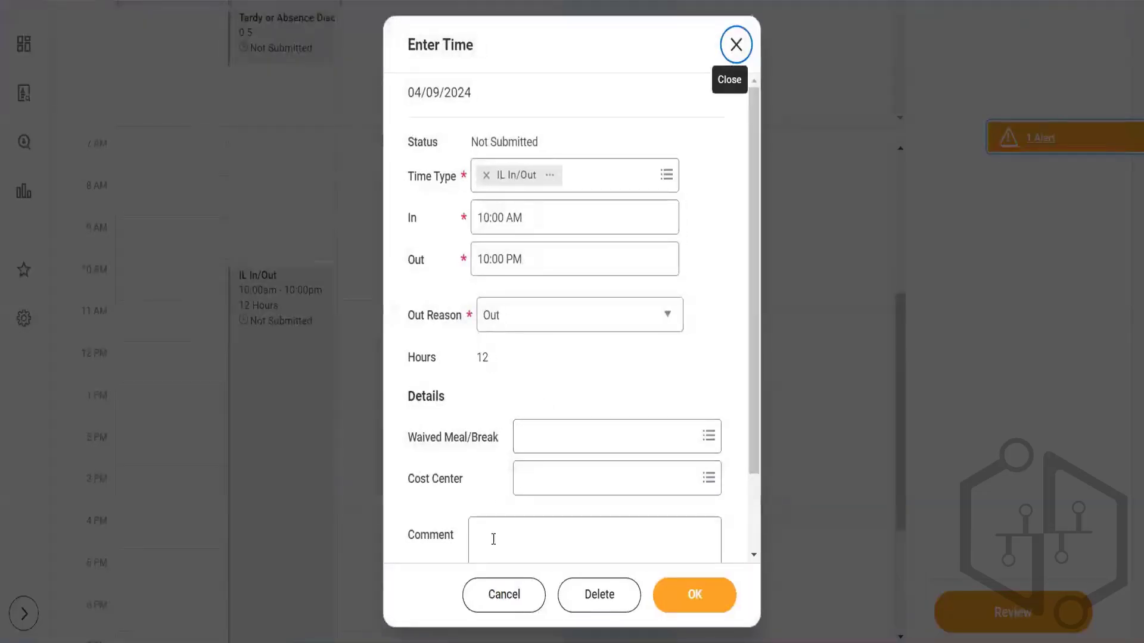
{"action": "scroll", "coordinate": [501, 493], "scroll_direction": "down", "scroll_amount": 3}
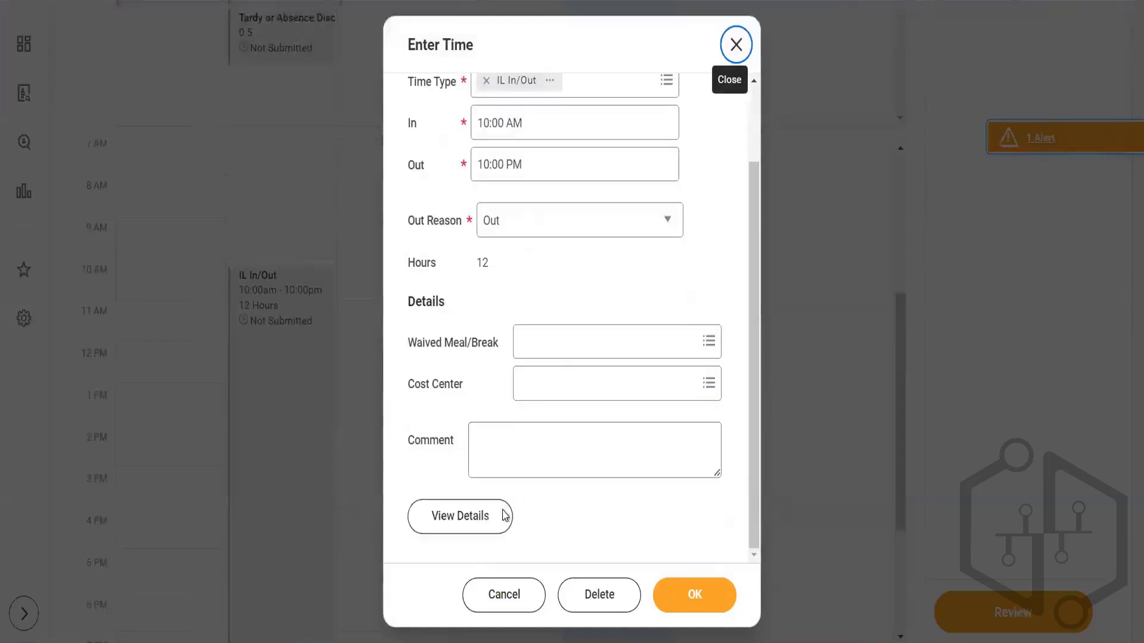
{"action": "left_click", "coordinate": [468, 519]}
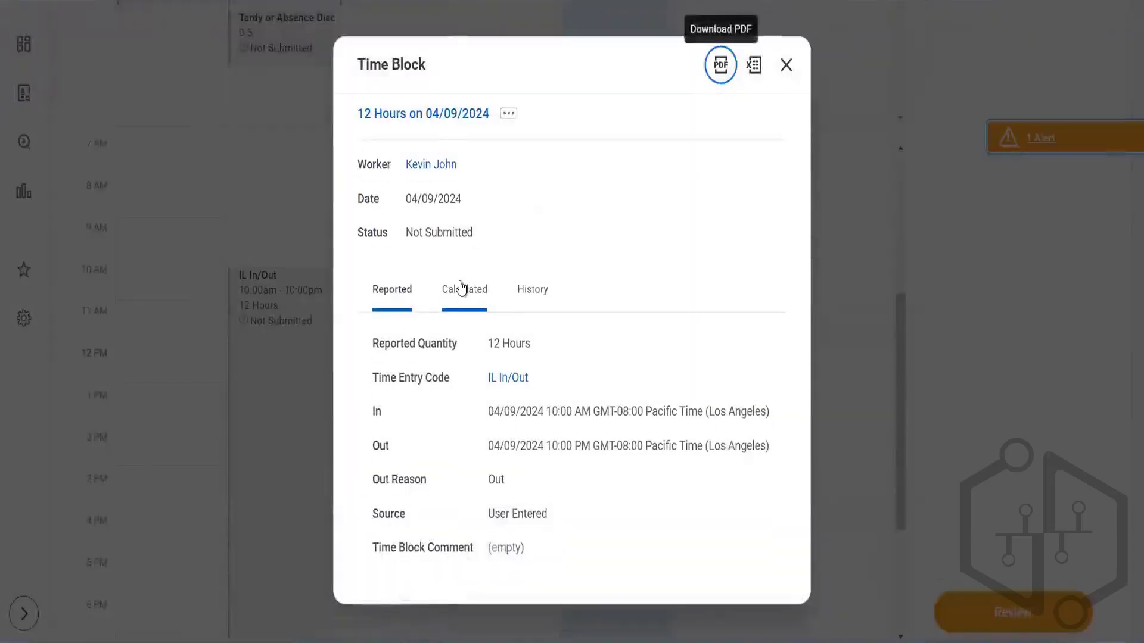
{"action": "left_click", "coordinate": [462, 288]}
{"action": "scroll", "coordinate": [655, 274], "scroll_direction": "down", "scroll_amount": 3}
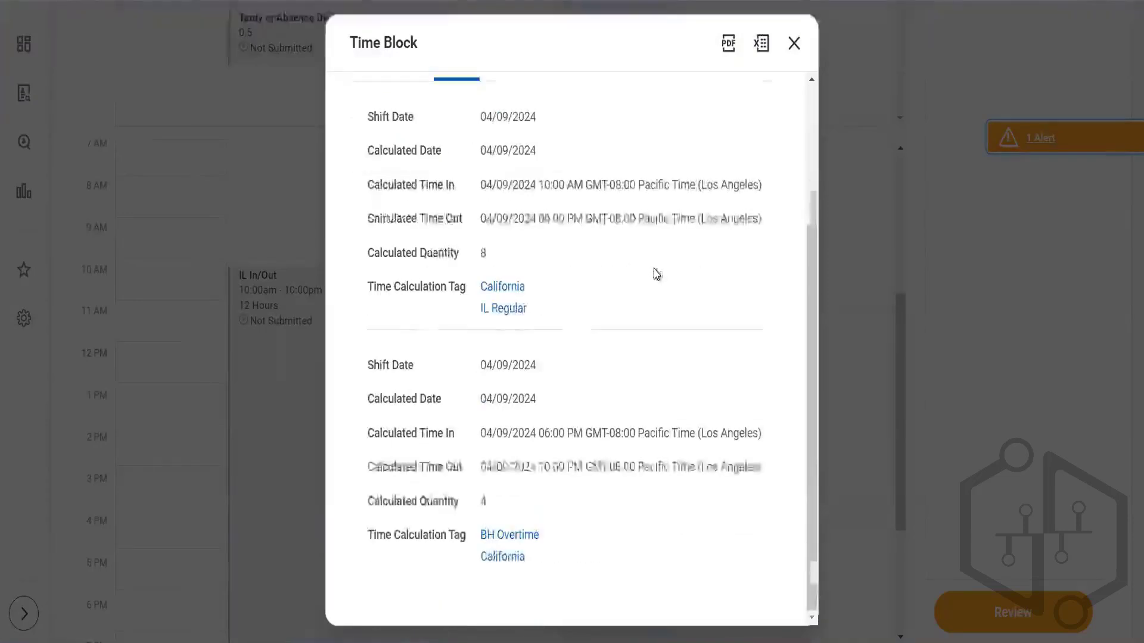
{"action": "mouse_move", "coordinate": [496, 289]}
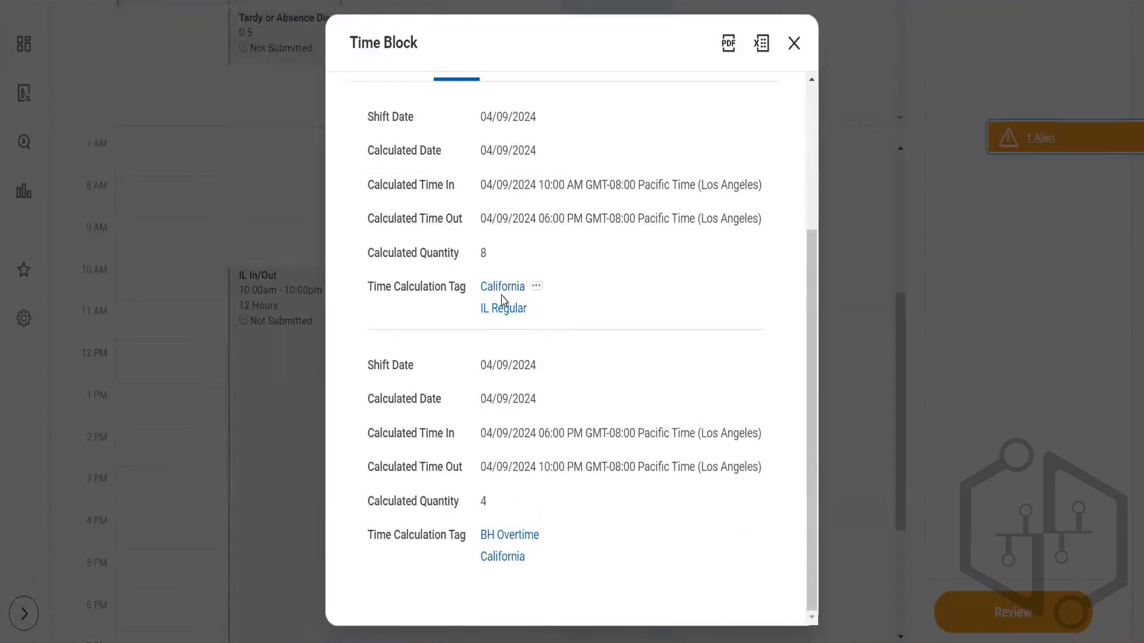
{"action": "mouse_move", "coordinate": [488, 310]}
Step: View the totals setup of the USA-CA - In/Out - Shift time entry template
{"action": "left_click", "coordinate": [417, 0]}
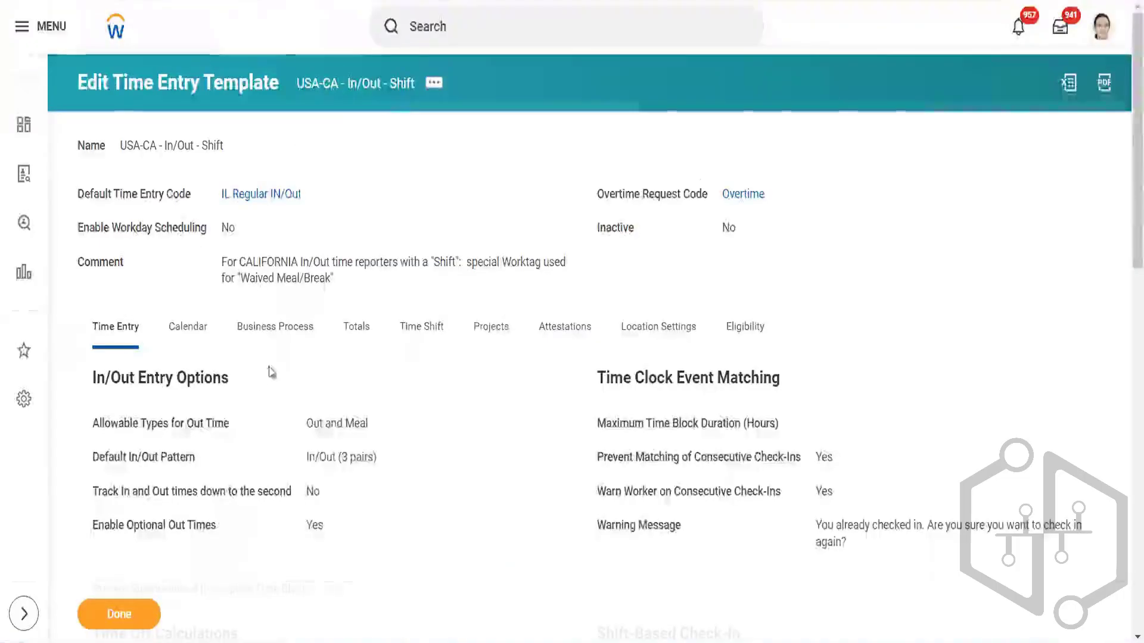
{"action": "left_click", "coordinate": [365, 324]}
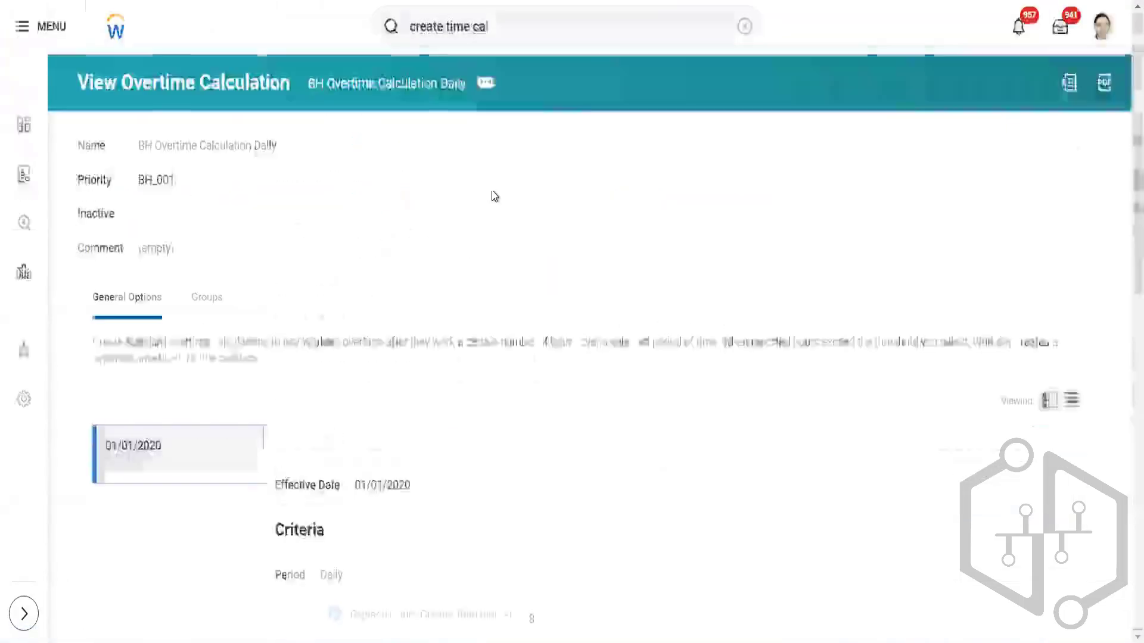
Step: Edit BH Overtime Calculation Daily to clear BH Regular and IL Regular from Remove Tags, and save it
{"action": "left_click", "coordinate": [485, 83]}
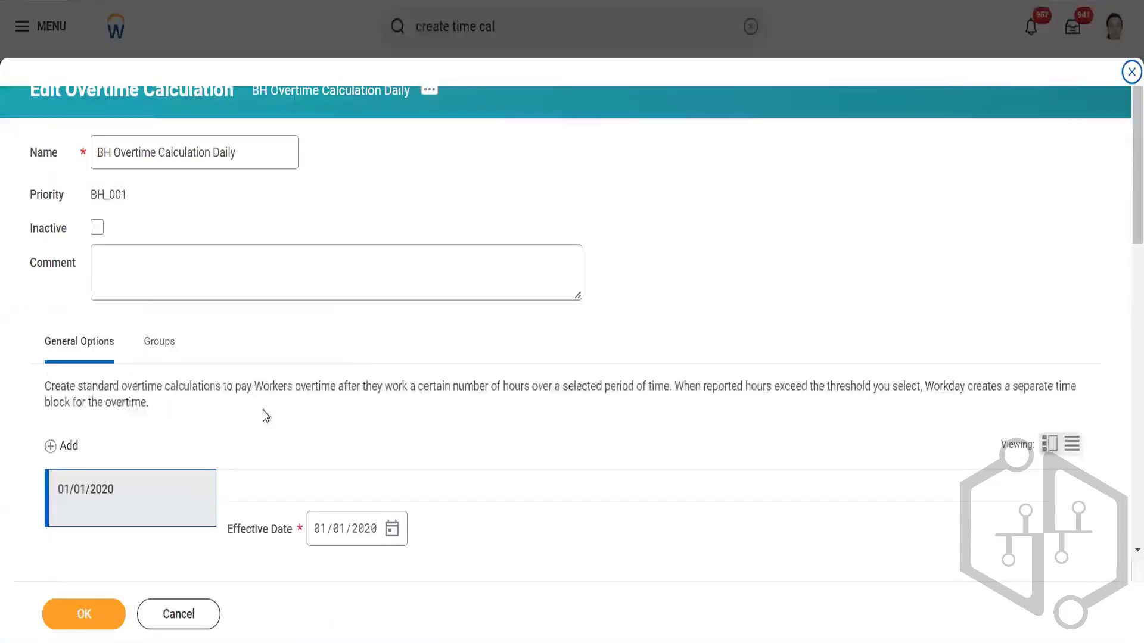
{"action": "scroll", "coordinate": [324, 424], "scroll_direction": "down", "scroll_amount": 15}
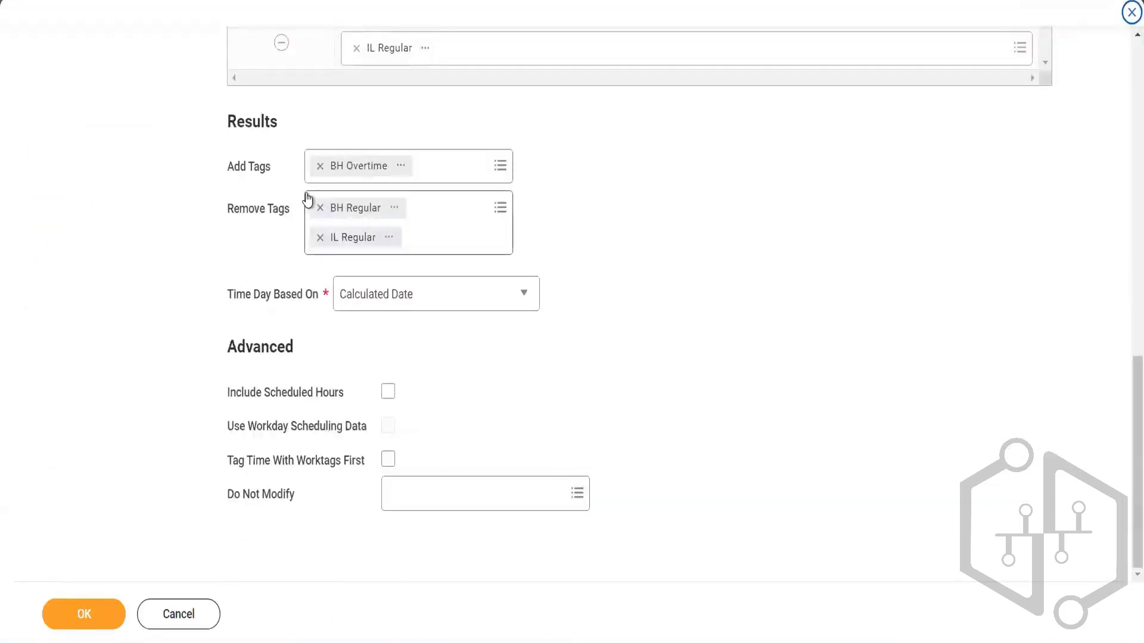
{"action": "left_click", "coordinate": [319, 209]}
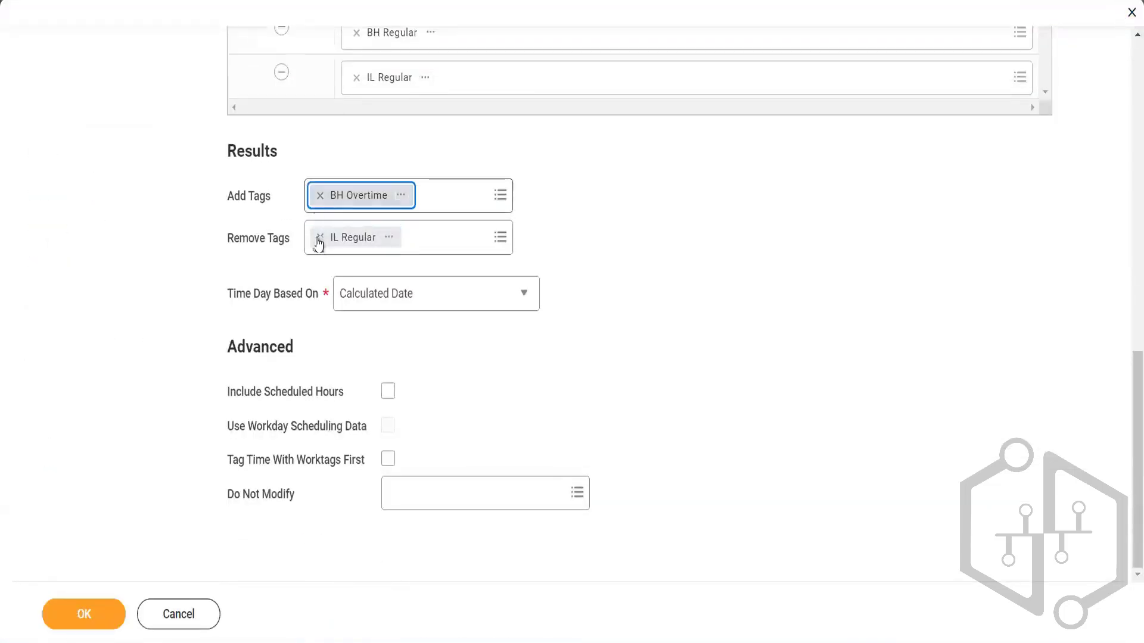
{"action": "left_click", "coordinate": [320, 237]}
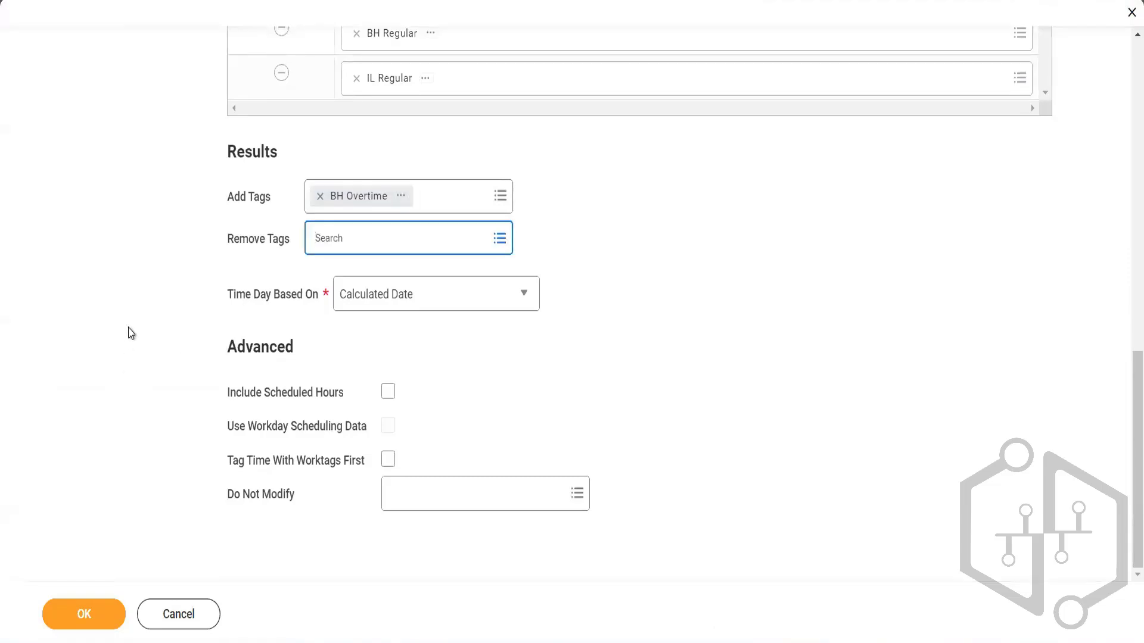
{"action": "left_click", "coordinate": [92, 617]}
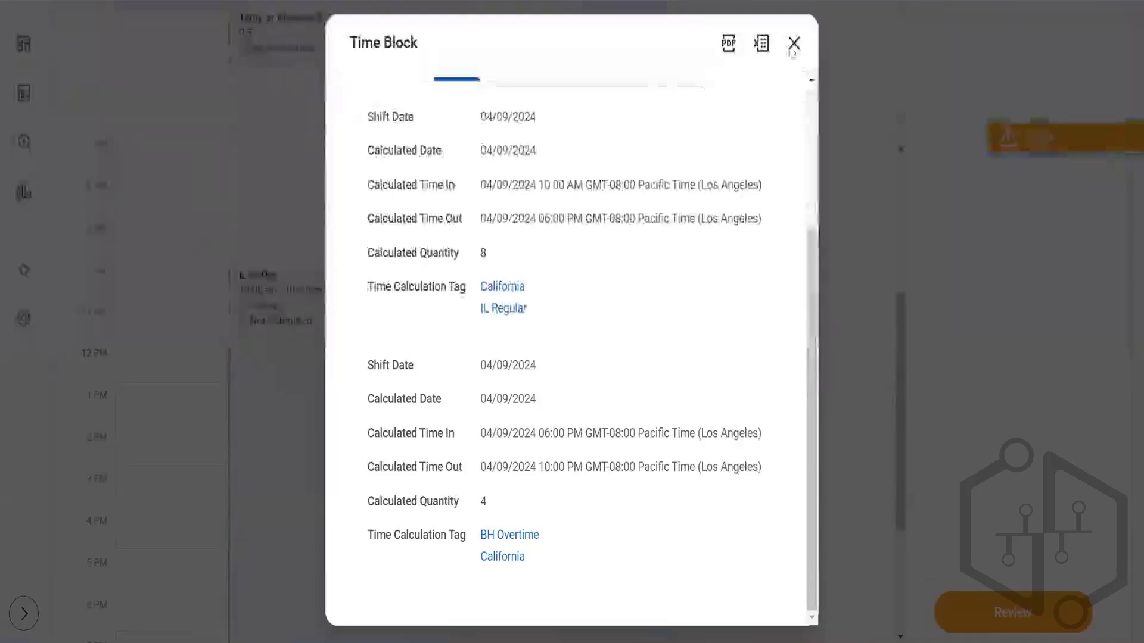
Step: Close the time block details and rerun calculations for the week 04/08/2024 - 04/14/2024
{"action": "left_click", "coordinate": [793, 48]}
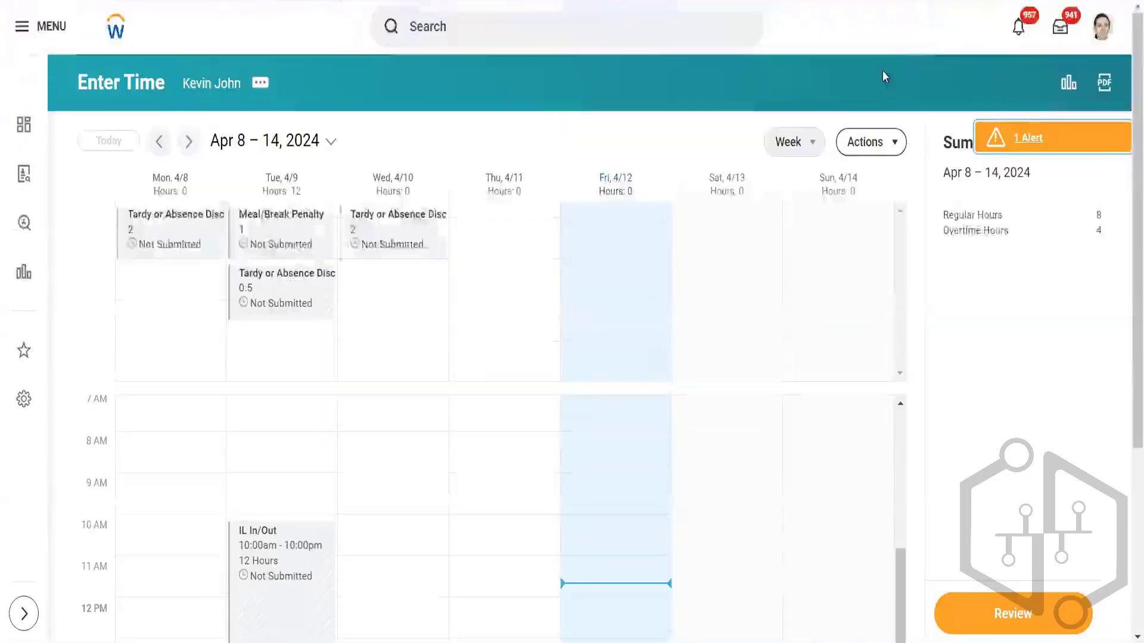
{"action": "left_click", "coordinate": [889, 141]}
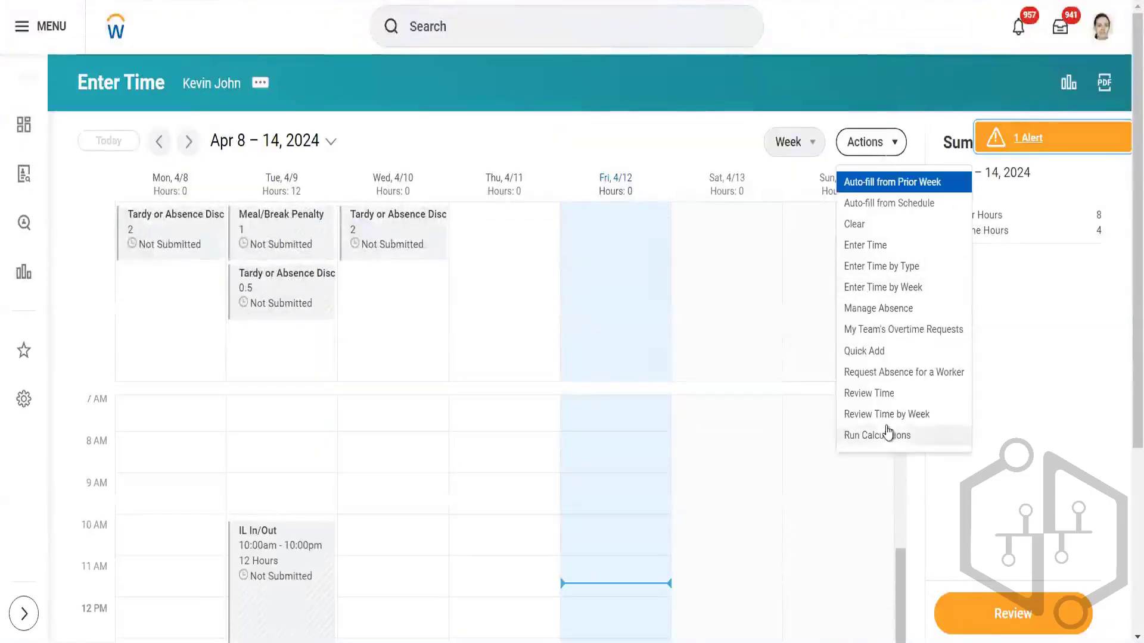
{"action": "left_click", "coordinate": [891, 435]}
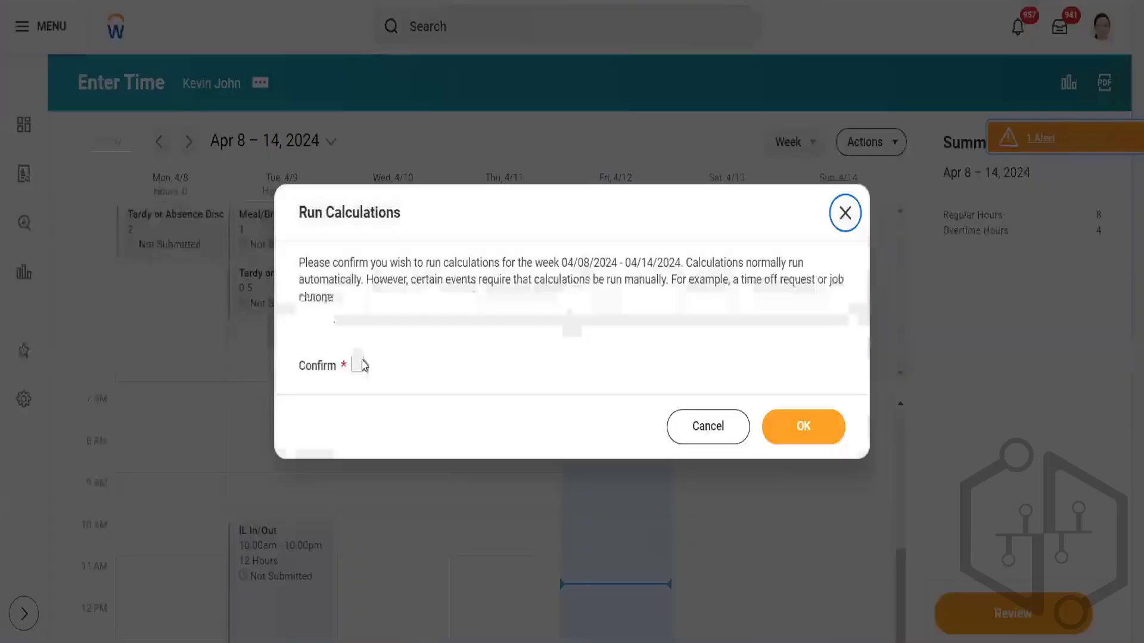
{"action": "left_click", "coordinate": [357, 364]}
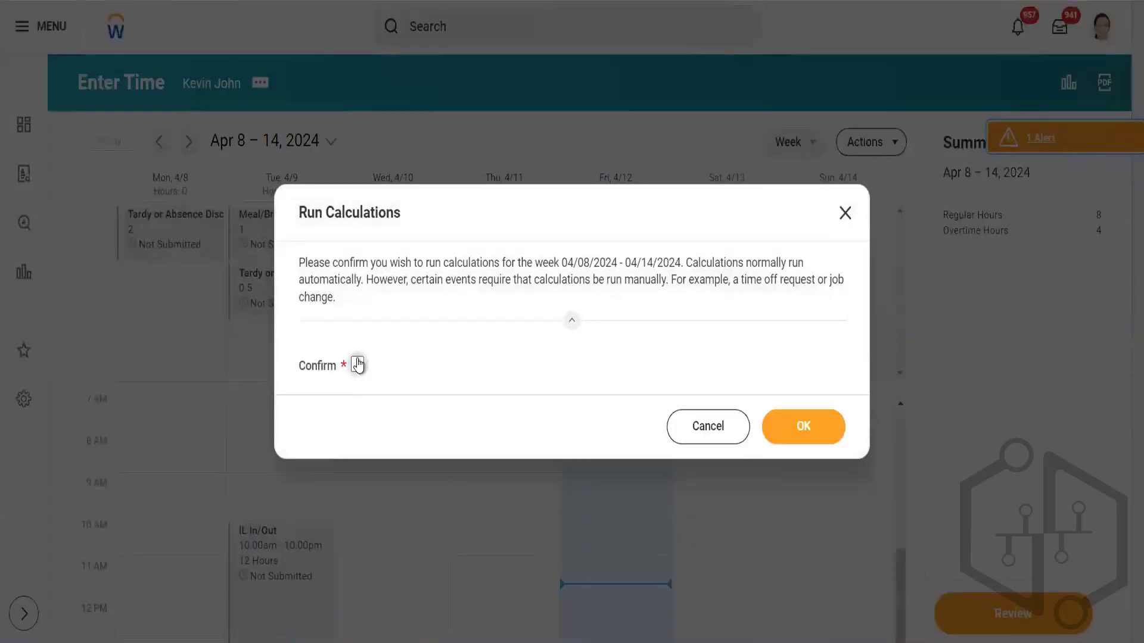
{"action": "left_click", "coordinate": [774, 426]}
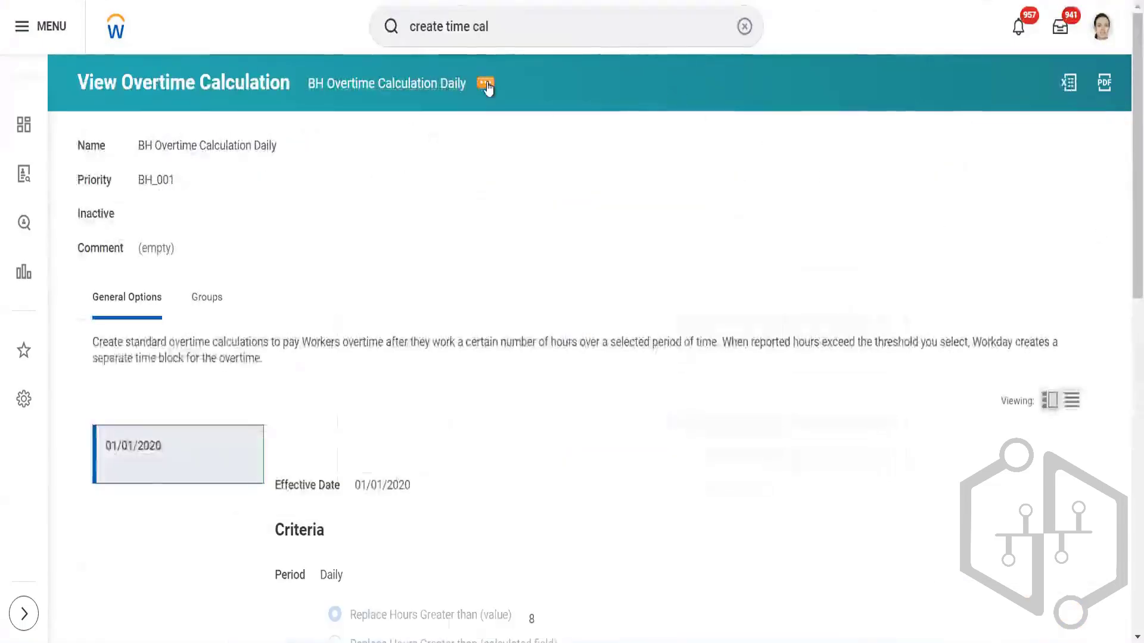
Step: Edit BH Overtime Calculation Daily to add BH Regular and IL Regular to Remove Tags, and save it
{"action": "left_click", "coordinate": [487, 87]}
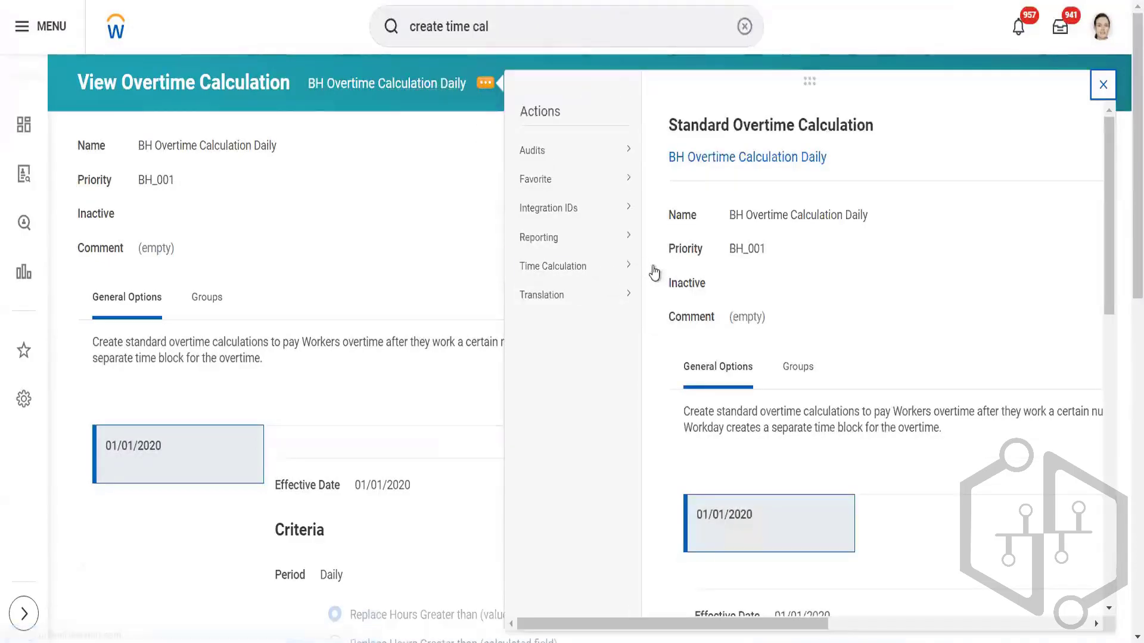
{"action": "left_click", "coordinate": [664, 271]}
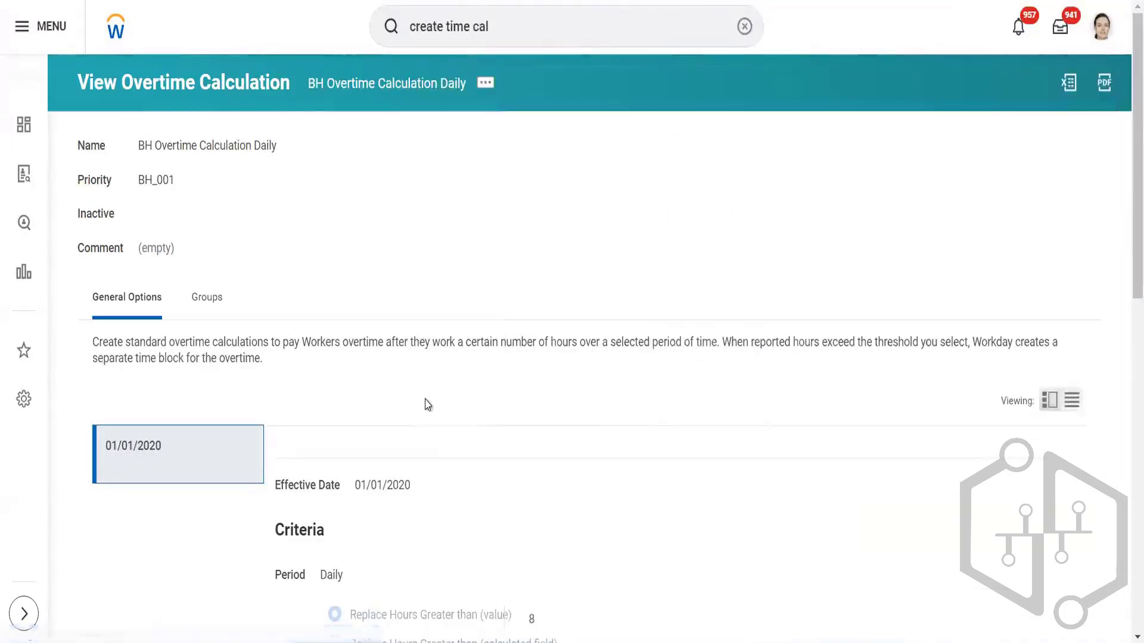
{"action": "scroll", "coordinate": [427, 405], "scroll_direction": "down", "scroll_amount": 15}
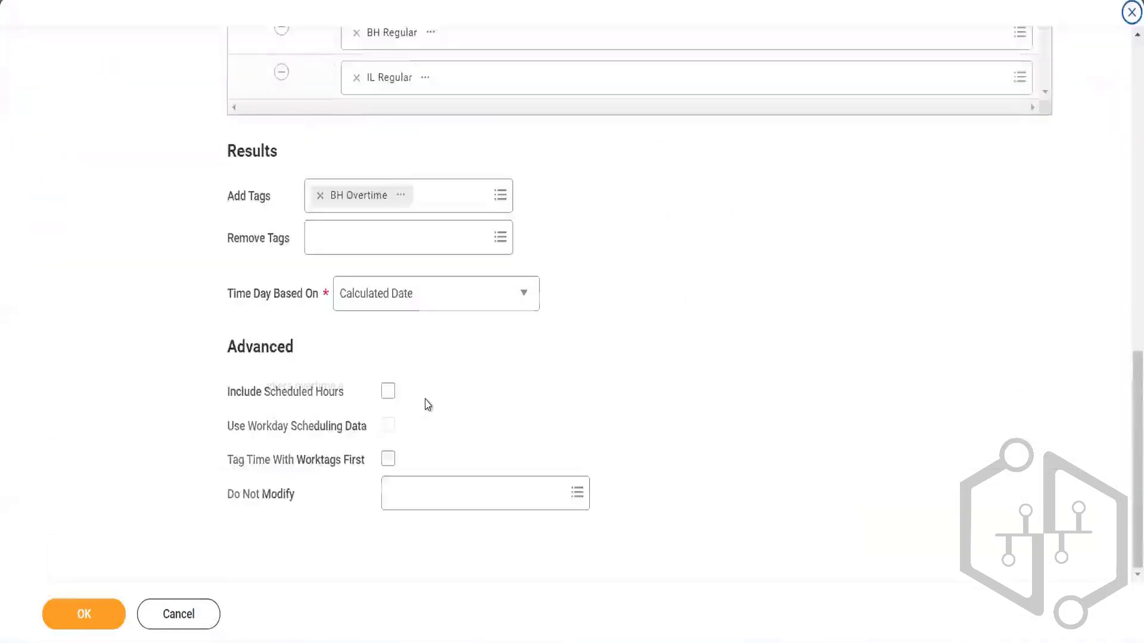
{"action": "left_click", "coordinate": [356, 241]}
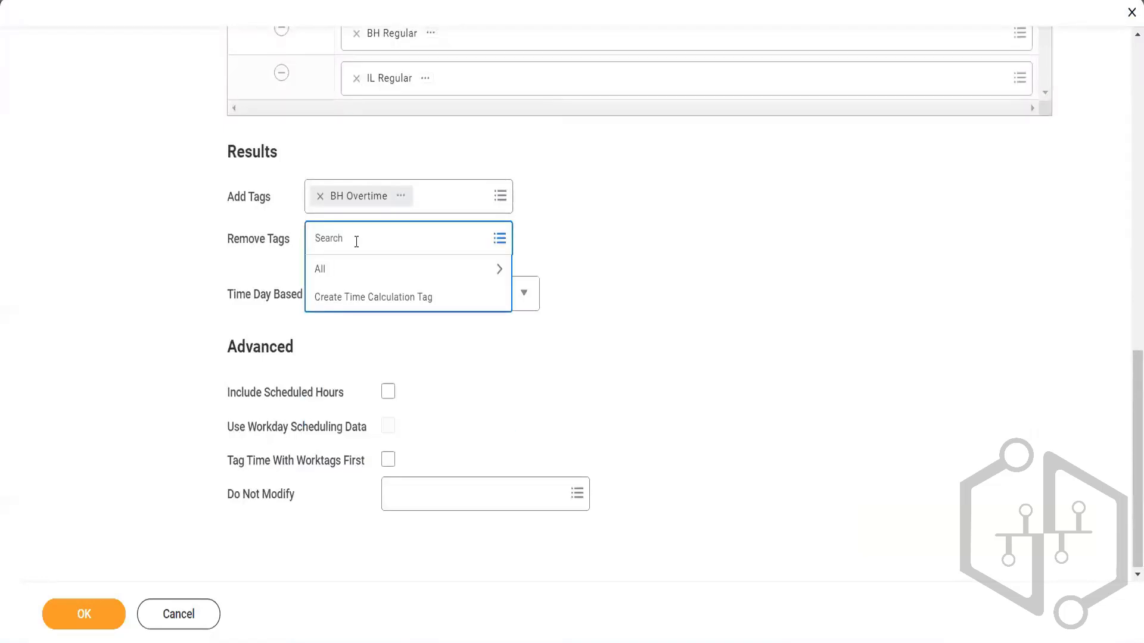
{"action": "type", "text": "BH Regular"}
{"action": "key", "text": "Return"}
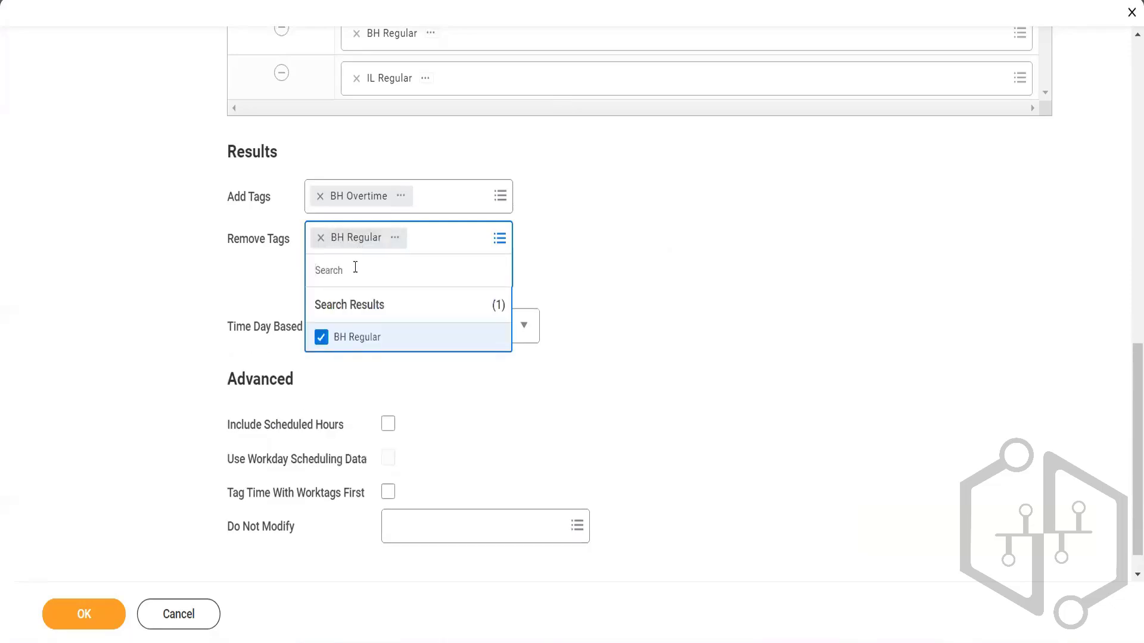
{"action": "type", "text": "Il Regular"}
{"action": "key", "text": "Return"}
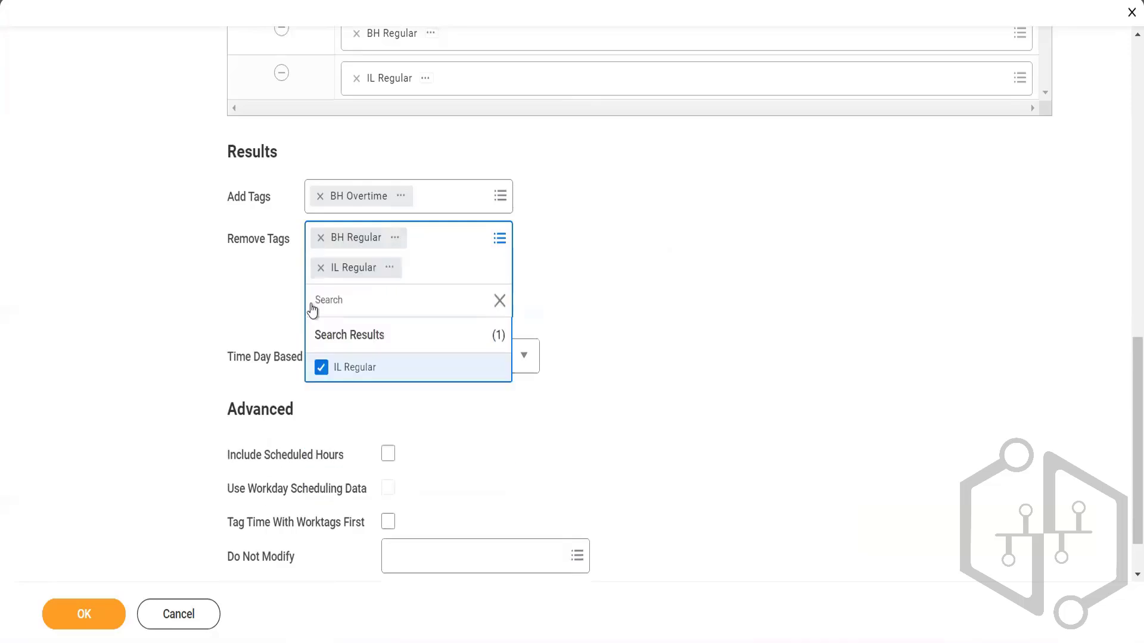
{"action": "left_click", "coordinate": [251, 316]}
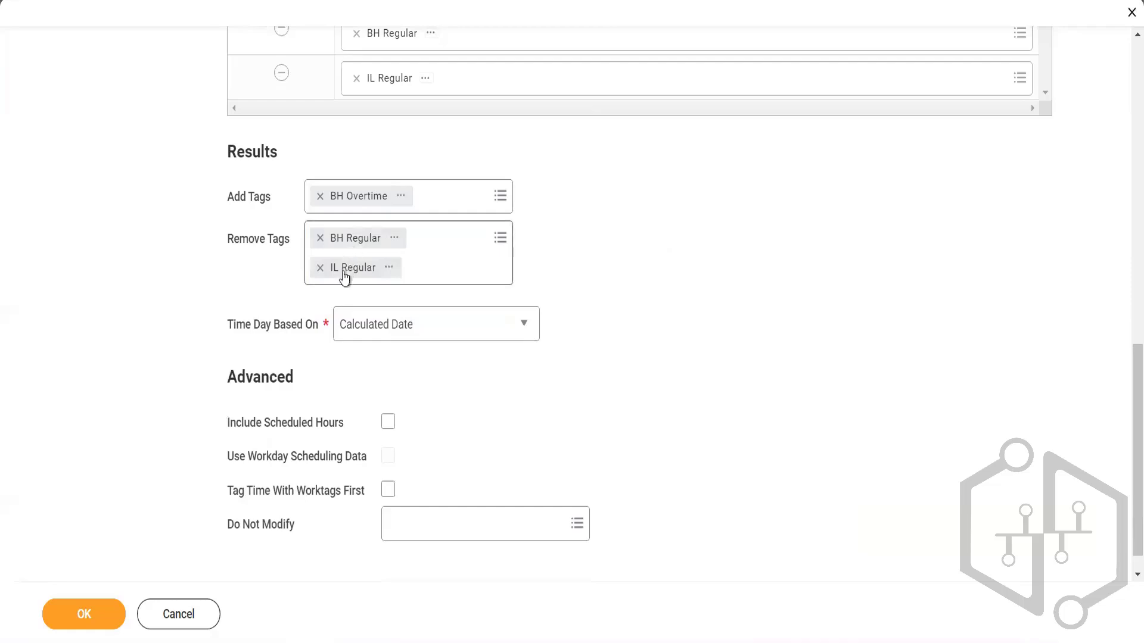
{"action": "left_click", "coordinate": [97, 614]}
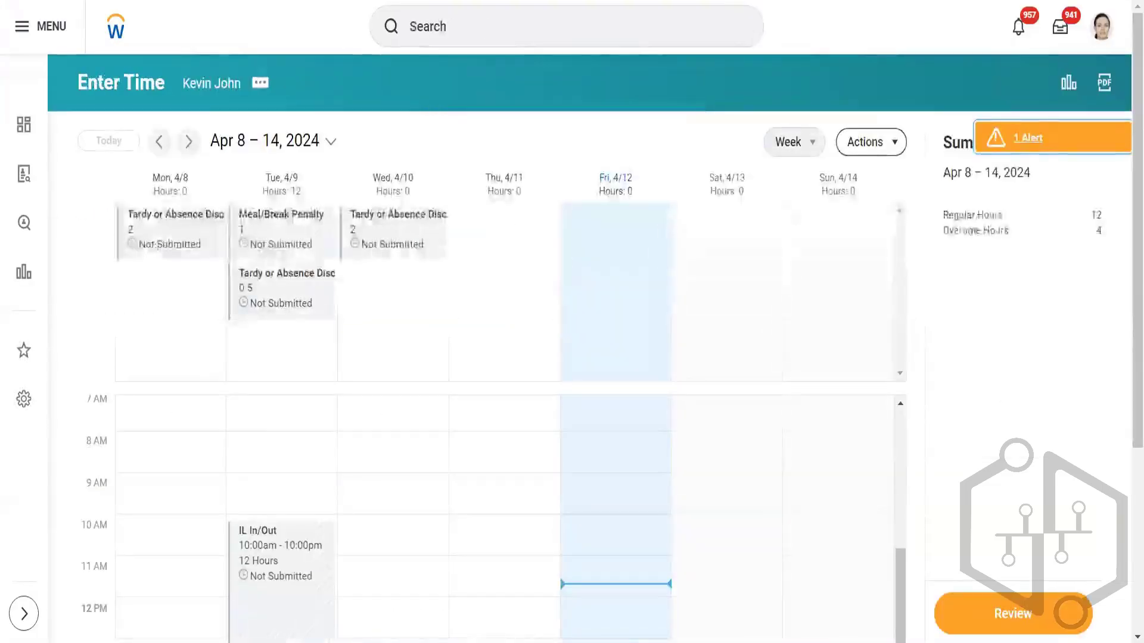
Step: Run calculations again for the week 04/08/2024 - 04/14/2024 and confirm the run
{"action": "left_click", "coordinate": [870, 146]}
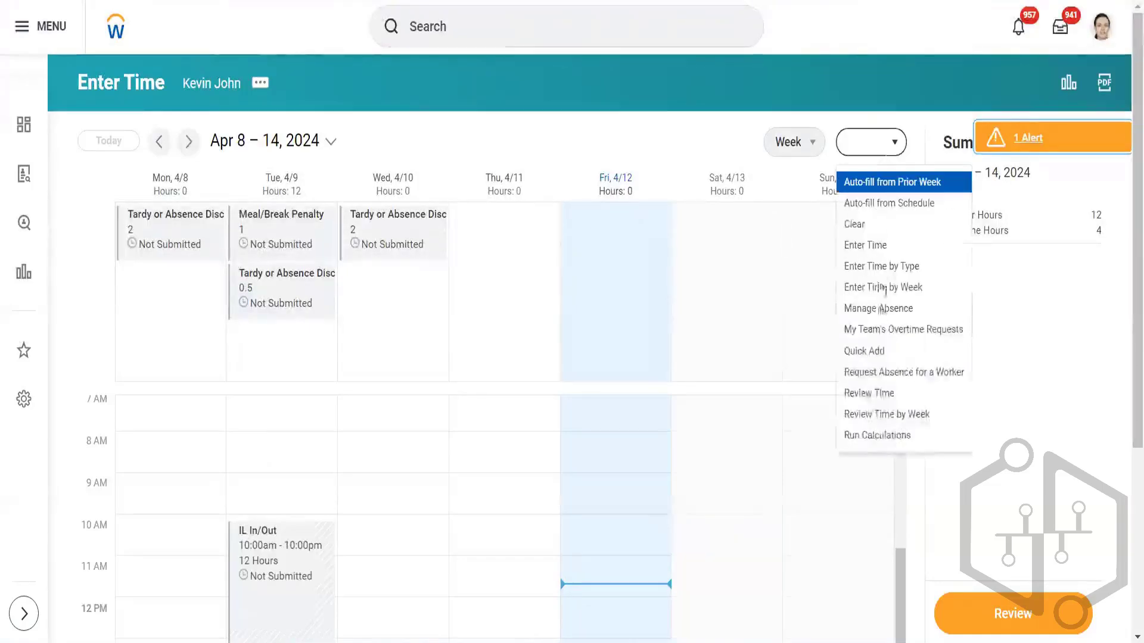
{"action": "left_click", "coordinate": [863, 437]}
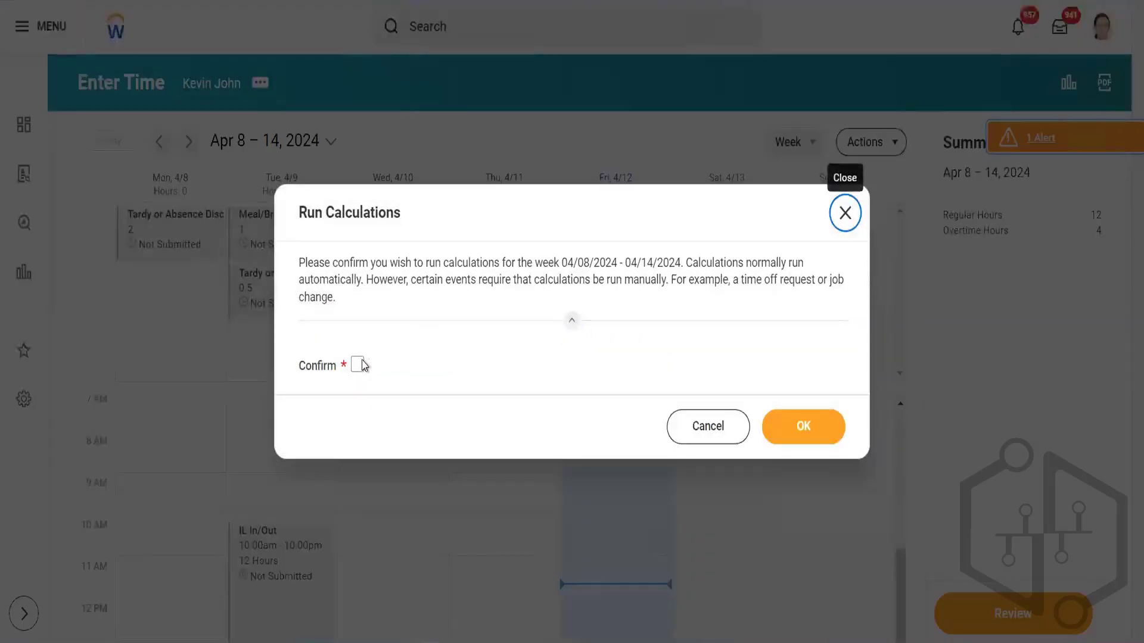
{"action": "left_click", "coordinate": [358, 365]}
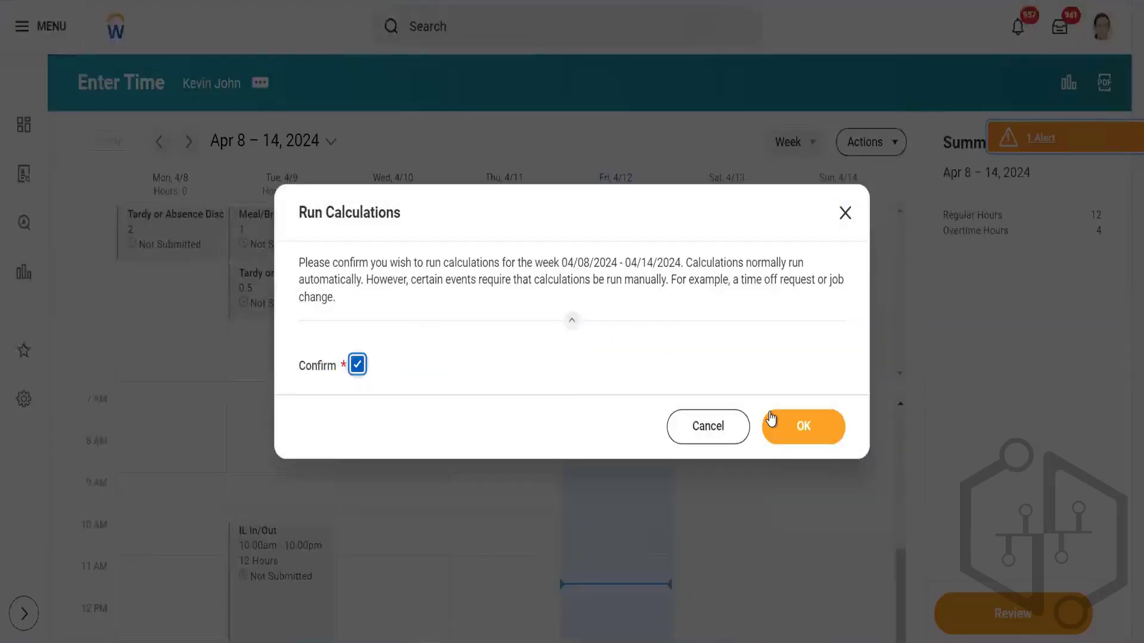
{"action": "left_click", "coordinate": [794, 431]}
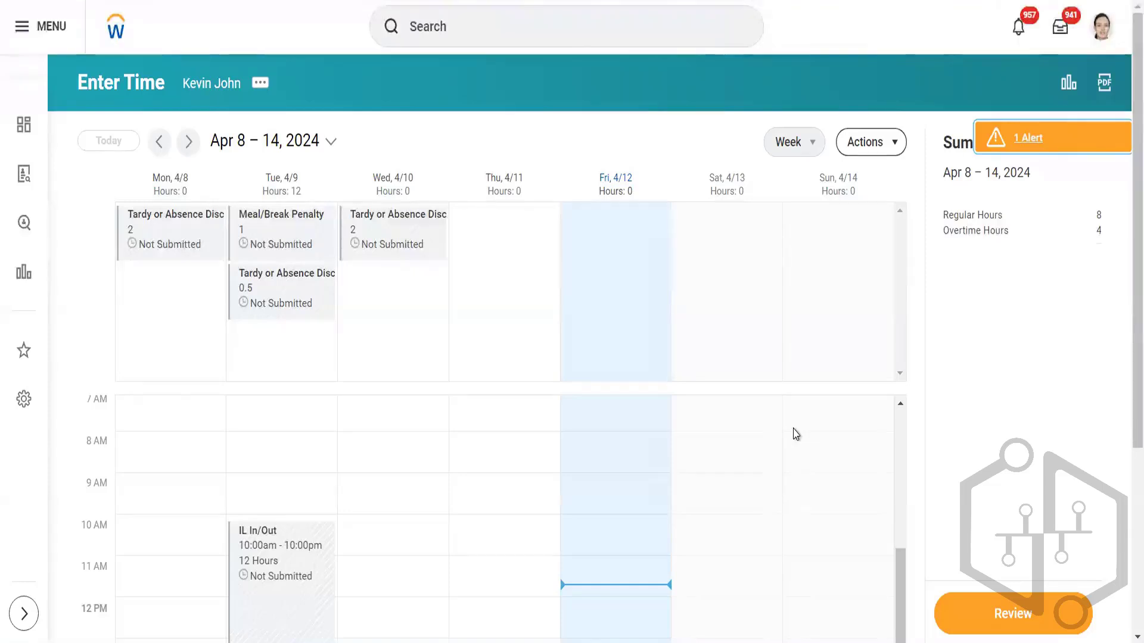
Step: Add an IL In/Out time entry on 04/10/2024 from 07:00 AM to 09:00 PM with Out as the out reason
{"action": "left_click", "coordinate": [384, 471]}
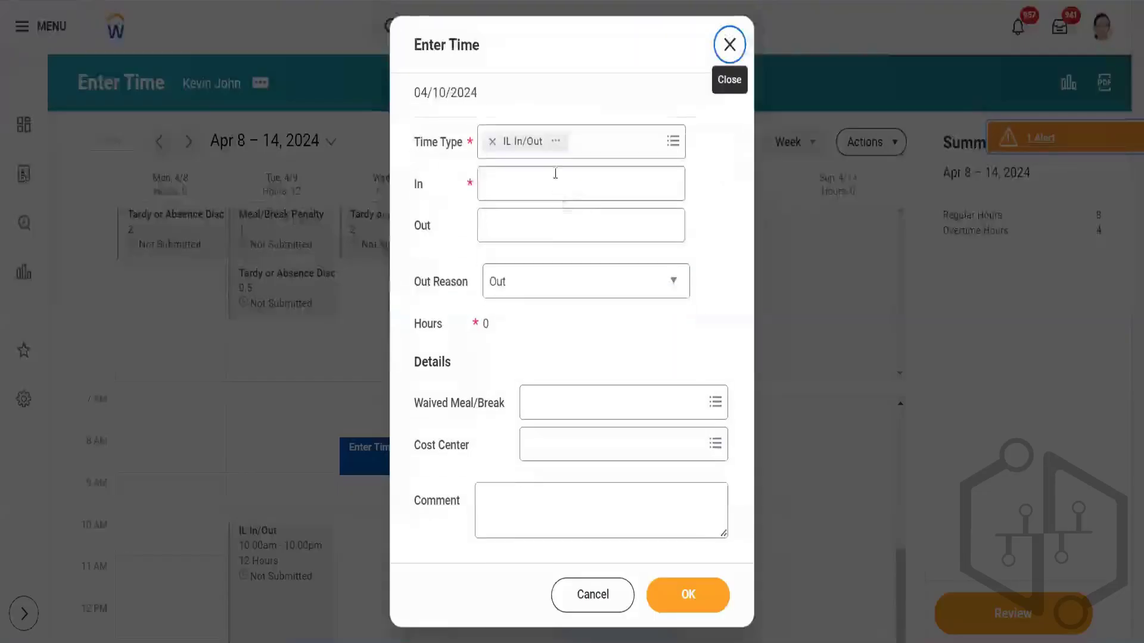
{"action": "left_click", "coordinate": [551, 180]}
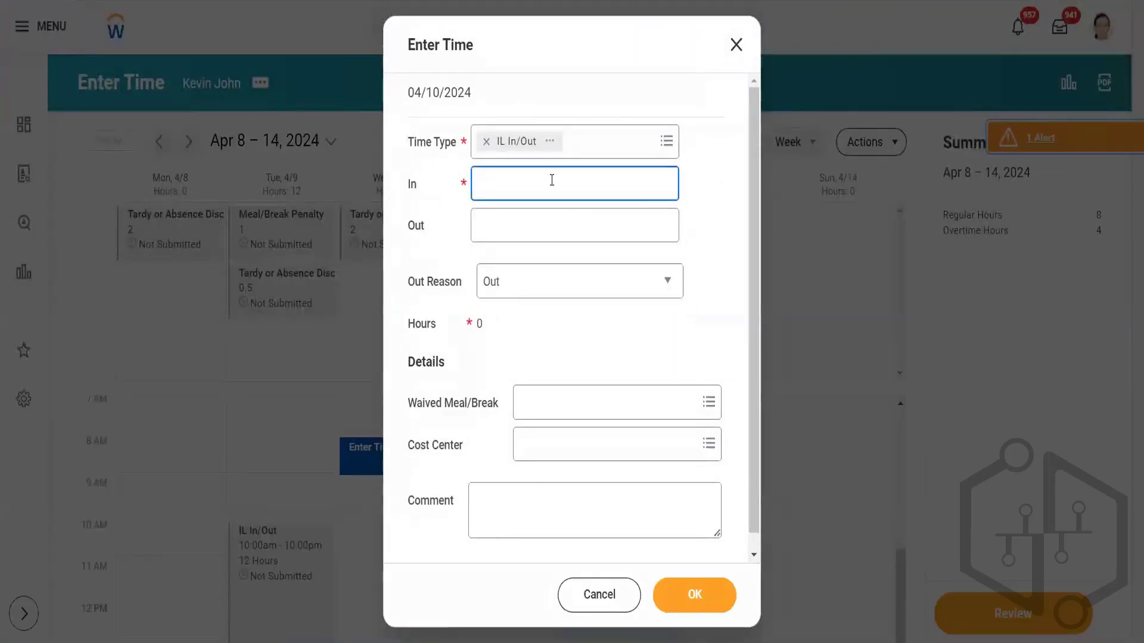
{"action": "type", "text": "7:00 AM"}
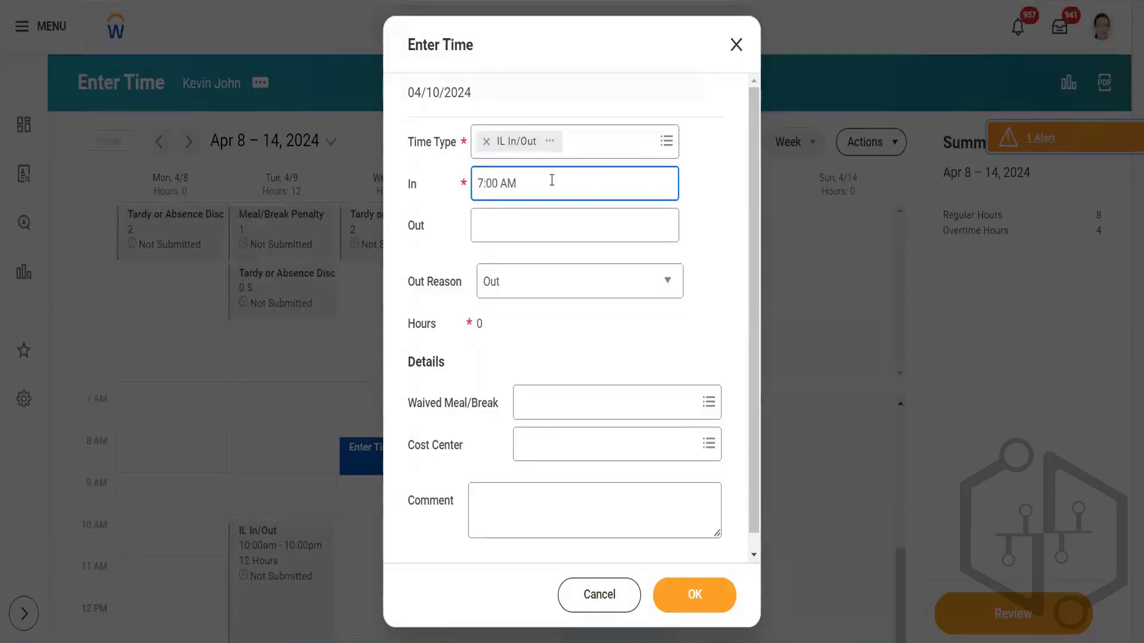
{"action": "key", "text": "Tab"}
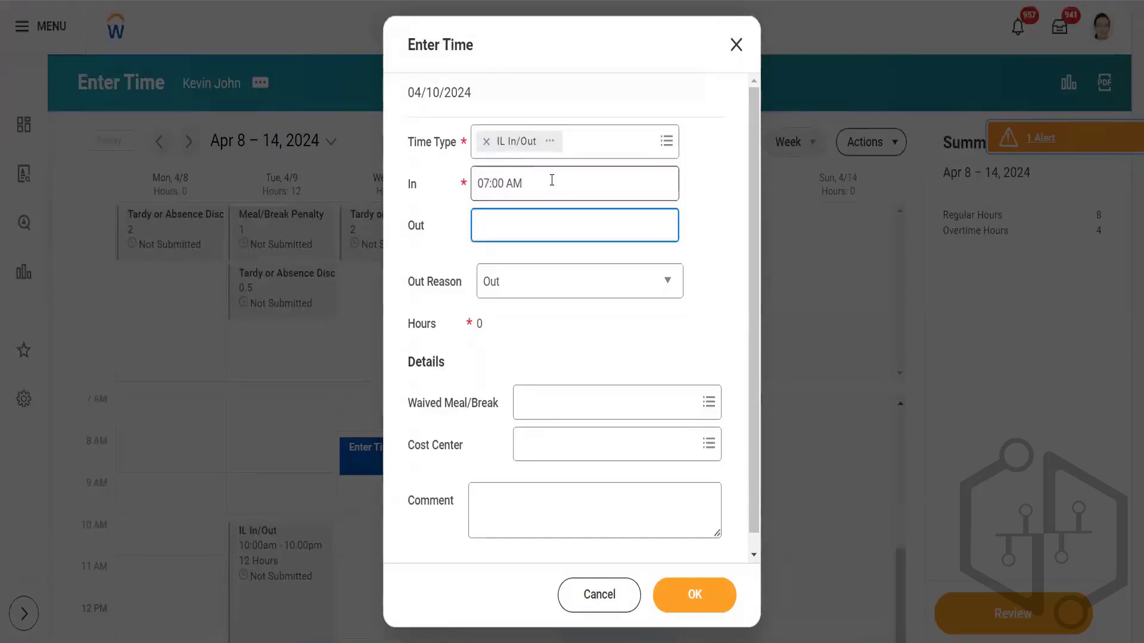
{"action": "type", "text": "0"}
{"action": "type", "text": "21"}
{"action": "left_click", "coordinate": [540, 316]}
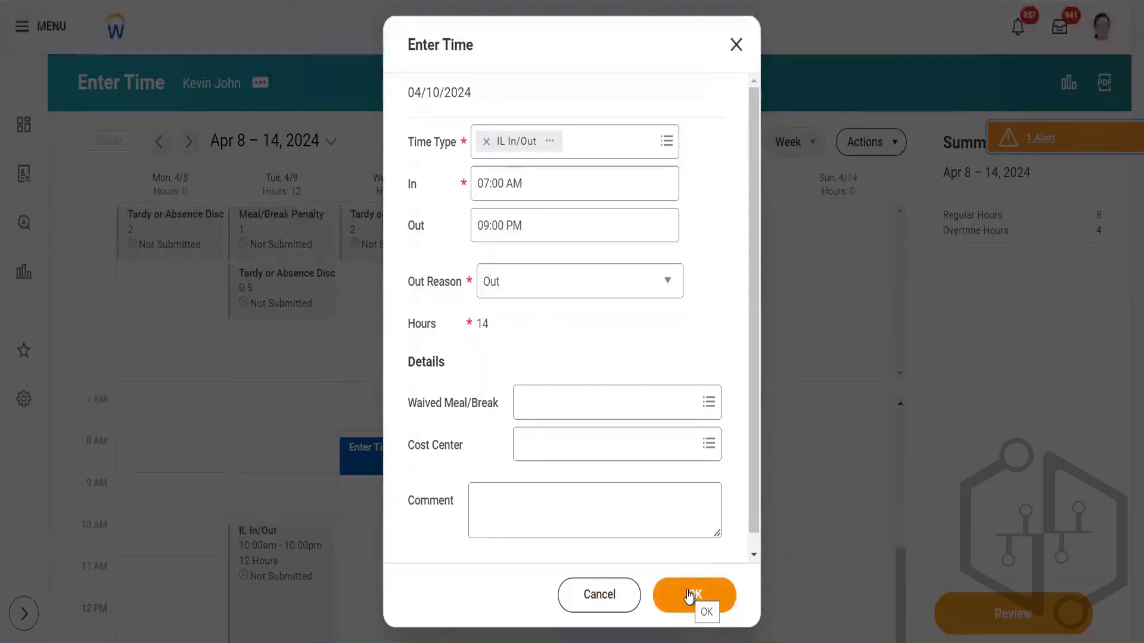
{"action": "left_click", "coordinate": [689, 595]}
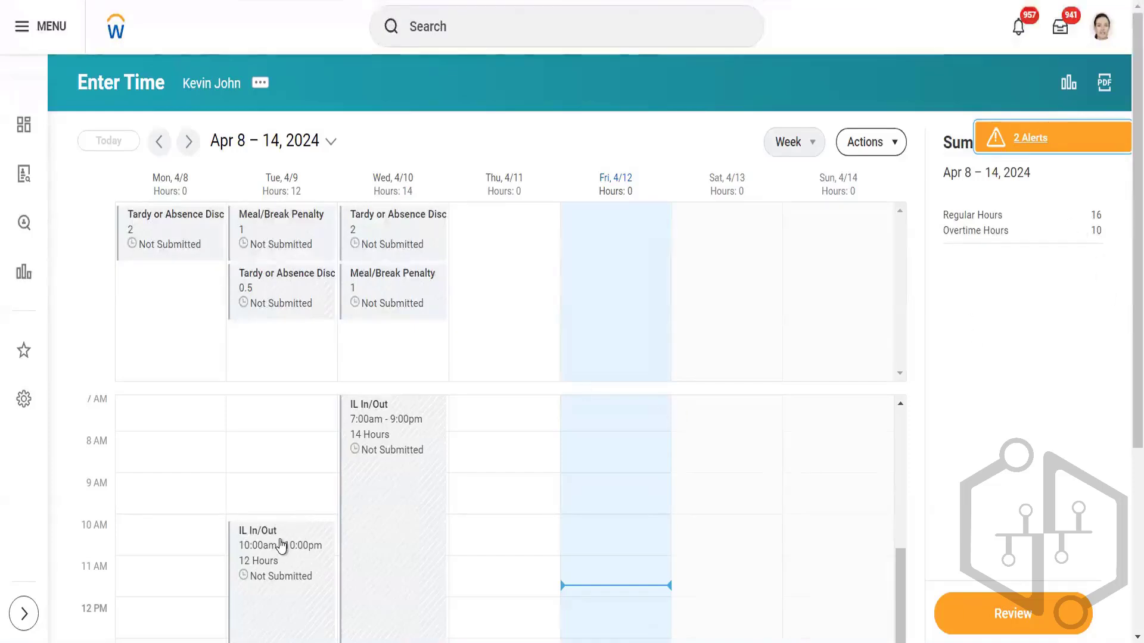
Step: Delete the IL In/Out time block from 10:00 AM to 10:00 PM on 04/09/2024
{"action": "scroll", "coordinate": [321, 474], "scroll_direction": "down", "scroll_amount": 5}
{"action": "left_click", "coordinate": [321, 473]}
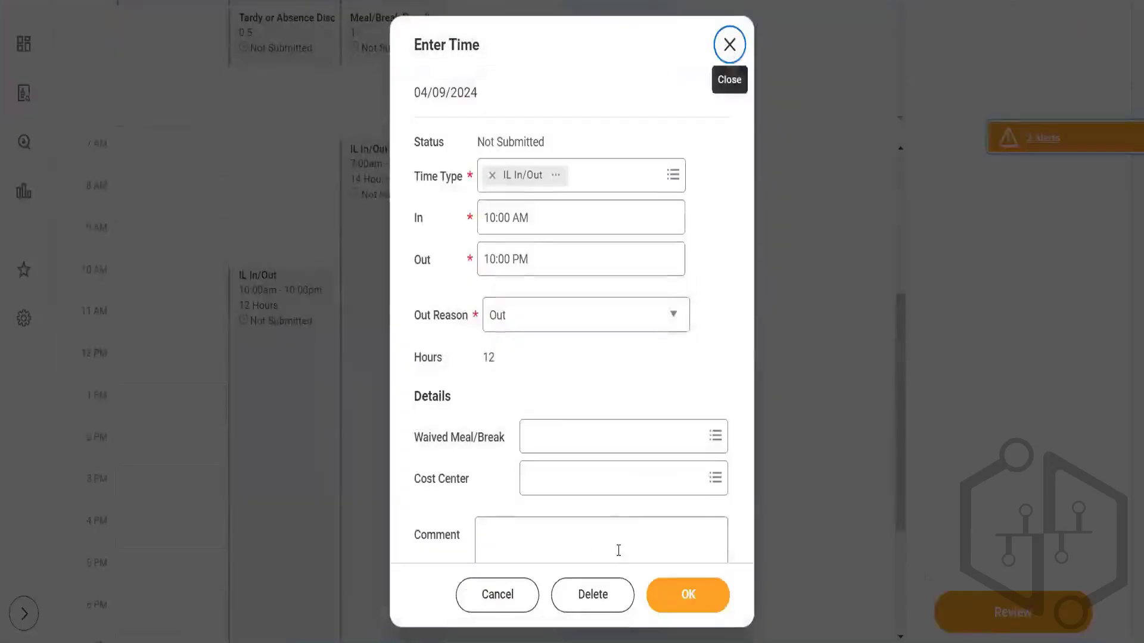
{"action": "left_click", "coordinate": [599, 596]}
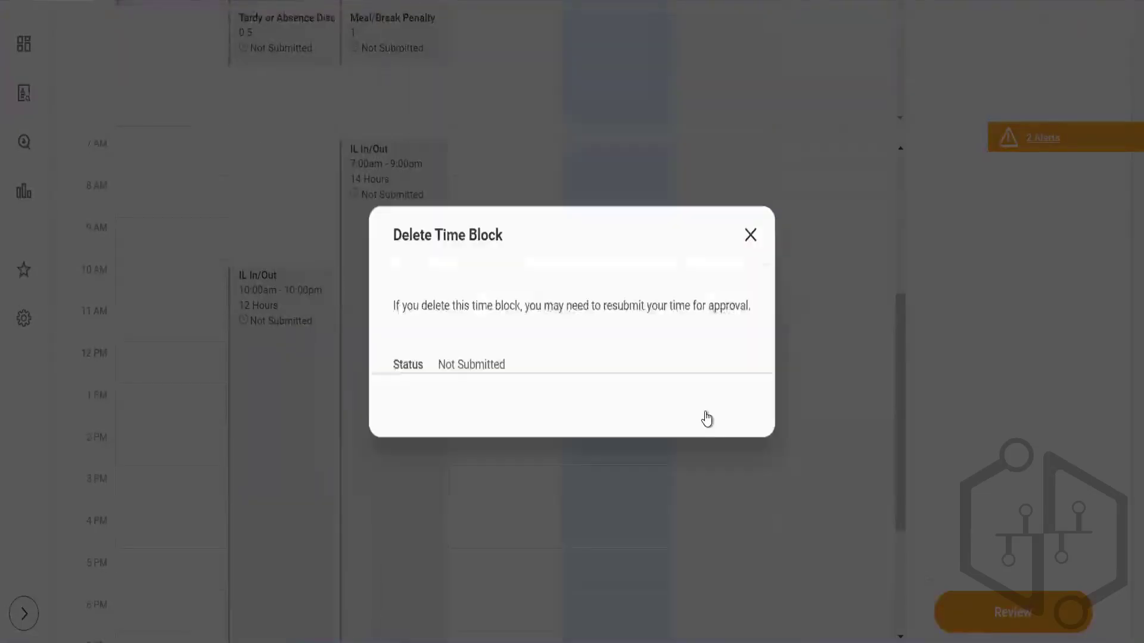
{"action": "left_click", "coordinate": [679, 412]}
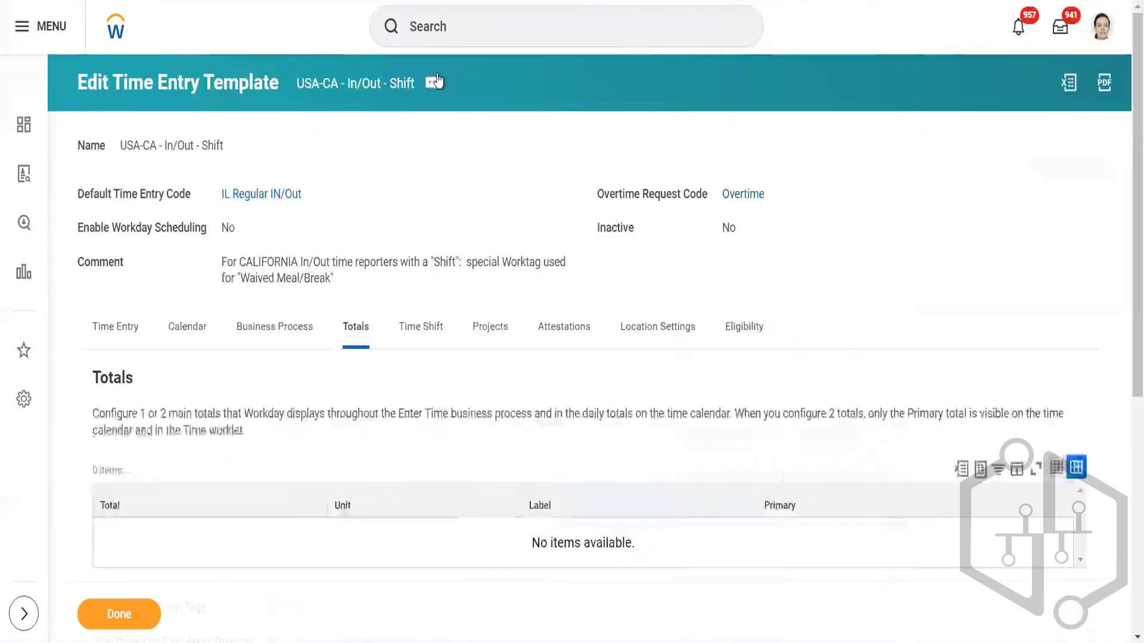
Step: Edit the USA-CA - In/Out - Shift time entry template and add Total 3 to its additional totals
{"action": "left_click", "coordinate": [433, 83]}
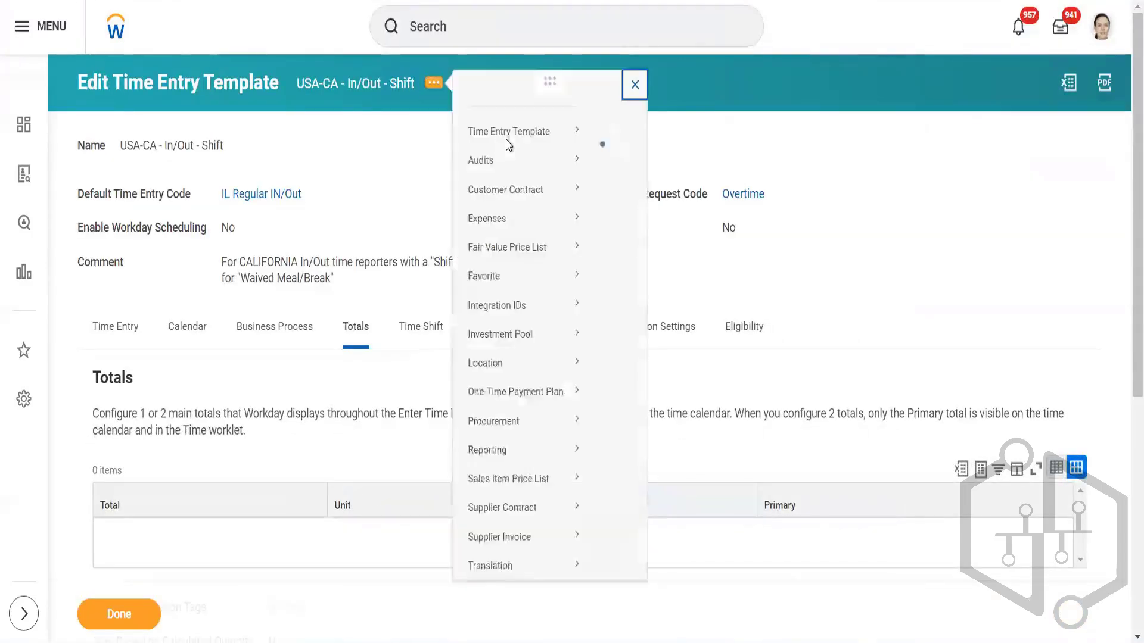
{"action": "mouse_move", "coordinate": [551, 149]}
{"action": "left_click", "coordinate": [613, 134]}
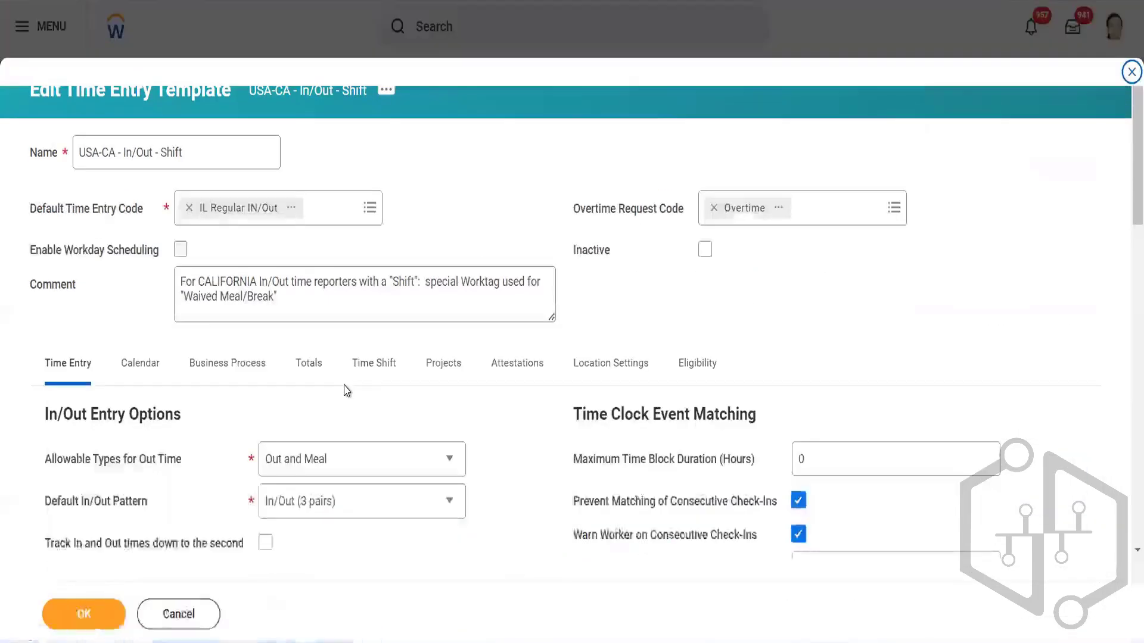
{"action": "left_click", "coordinate": [302, 369]}
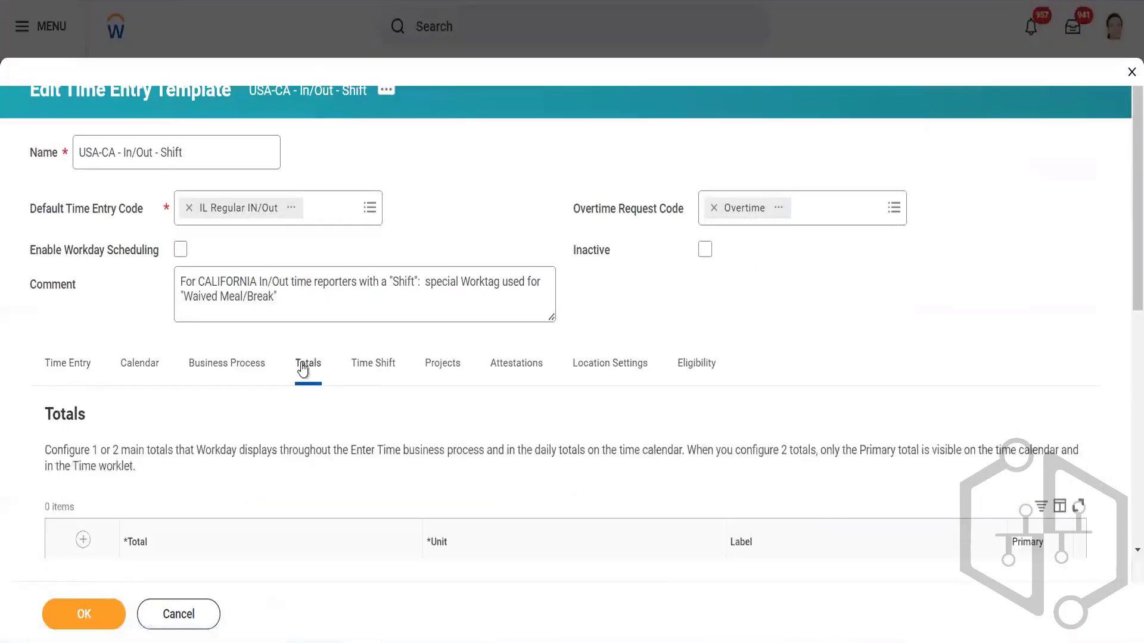
{"action": "scroll", "coordinate": [77, 361], "scroll_direction": "down", "scroll_amount": 8}
{"action": "left_click", "coordinate": [84, 356]}
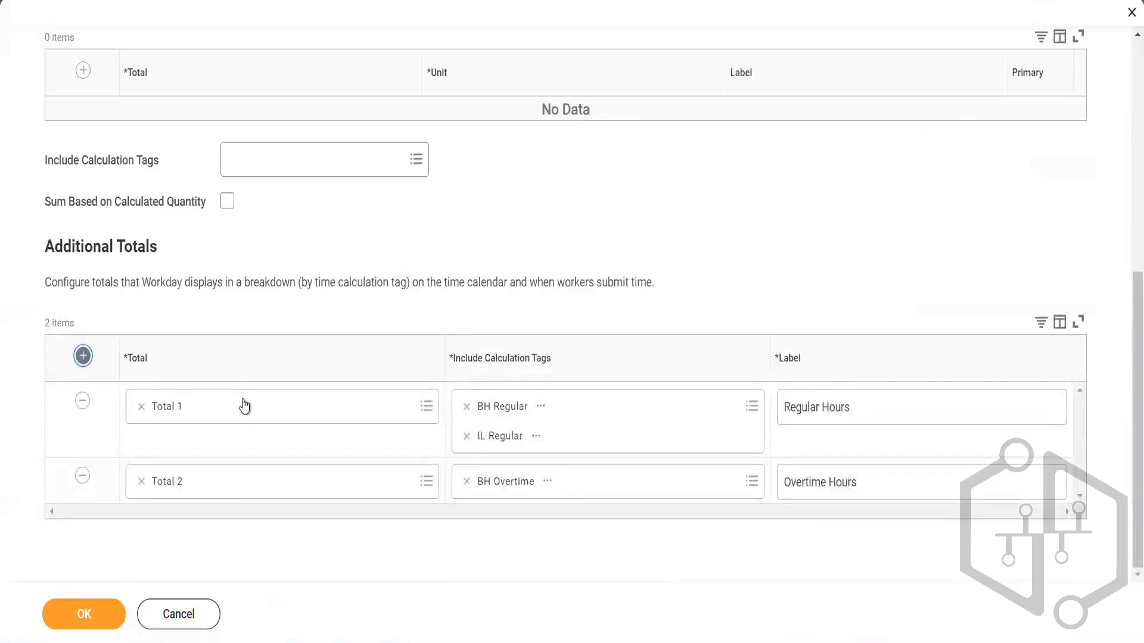
{"action": "left_click", "coordinate": [230, 406]}
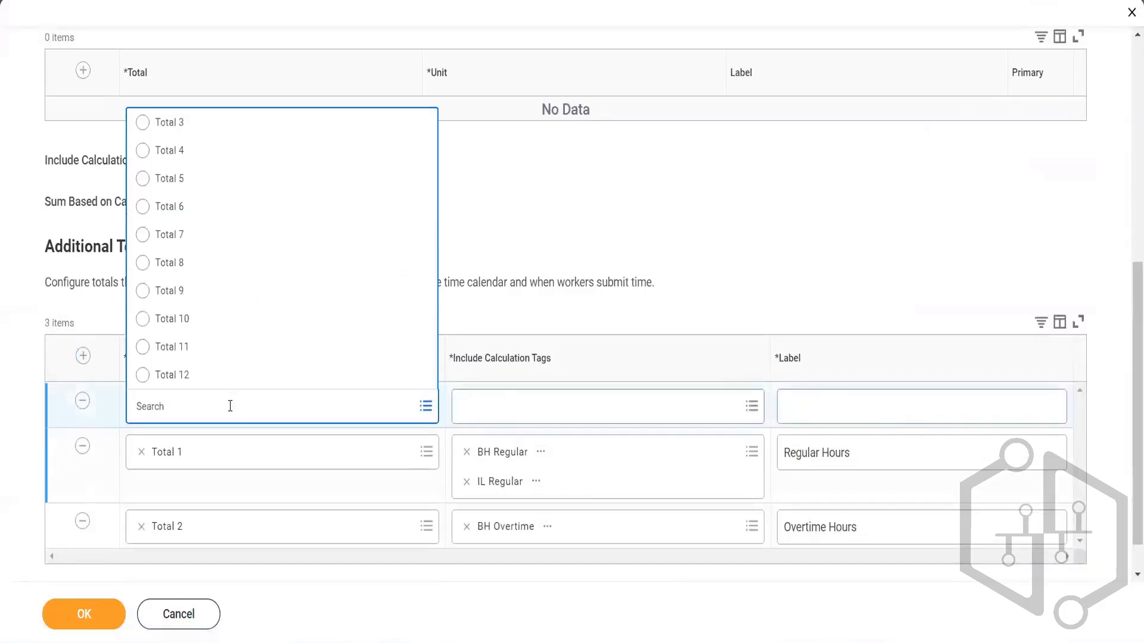
{"action": "left_click", "coordinate": [228, 119]}
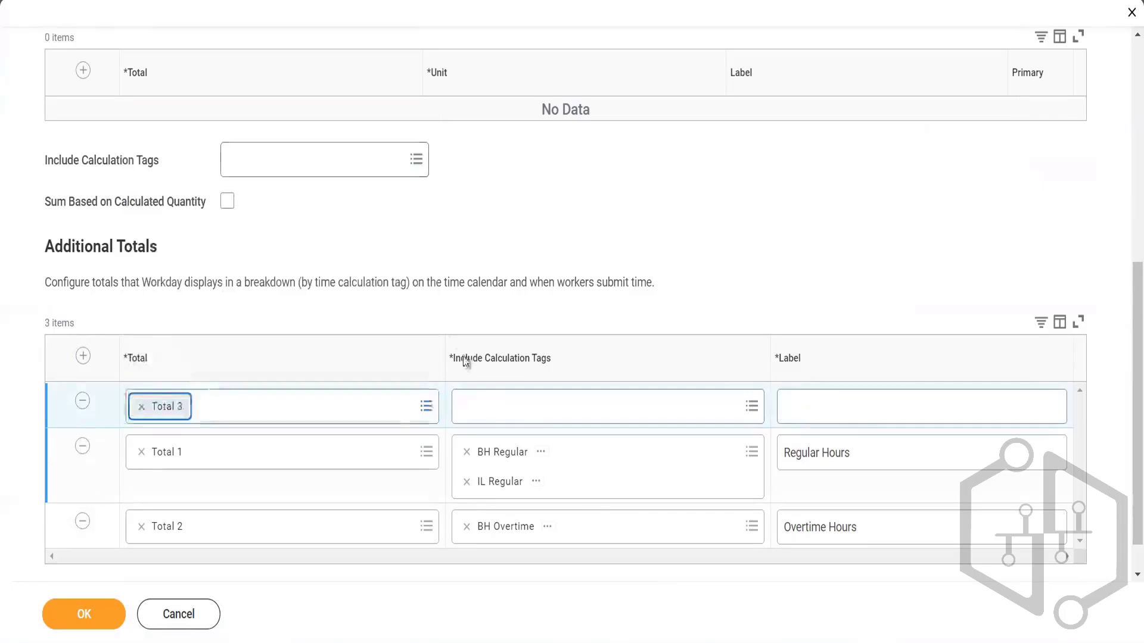
Step: Create a time calculation tag named BH Double Time for the Total 3 row's included calculation tags
{"action": "left_click", "coordinate": [504, 419]}
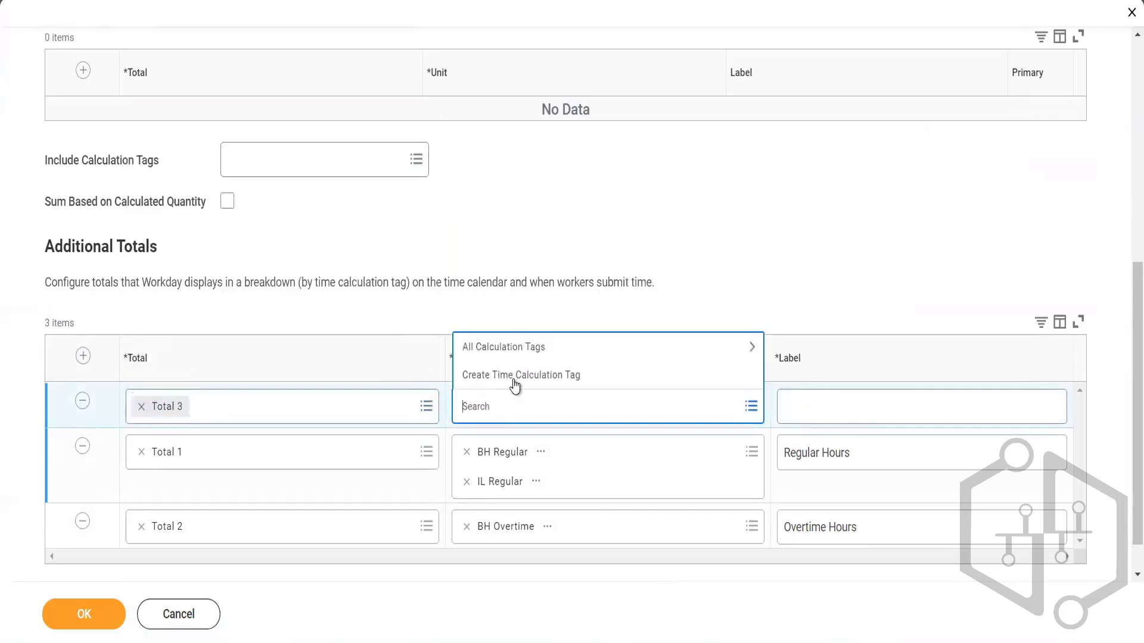
{"action": "left_click", "coordinate": [514, 385]}
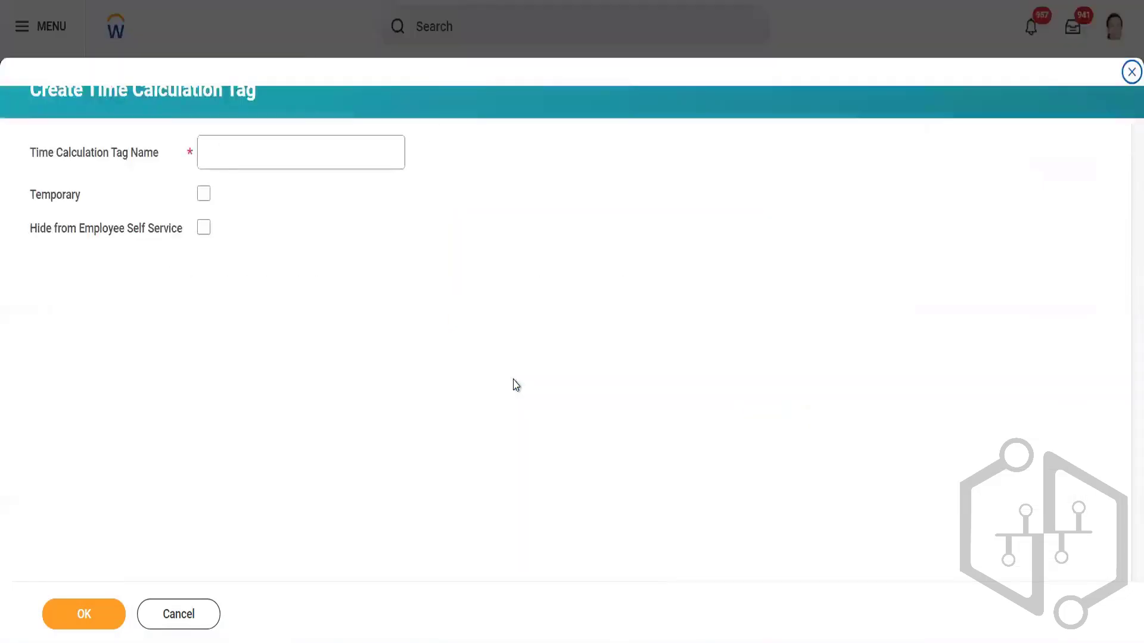
{"action": "left_click", "coordinate": [284, 162]}
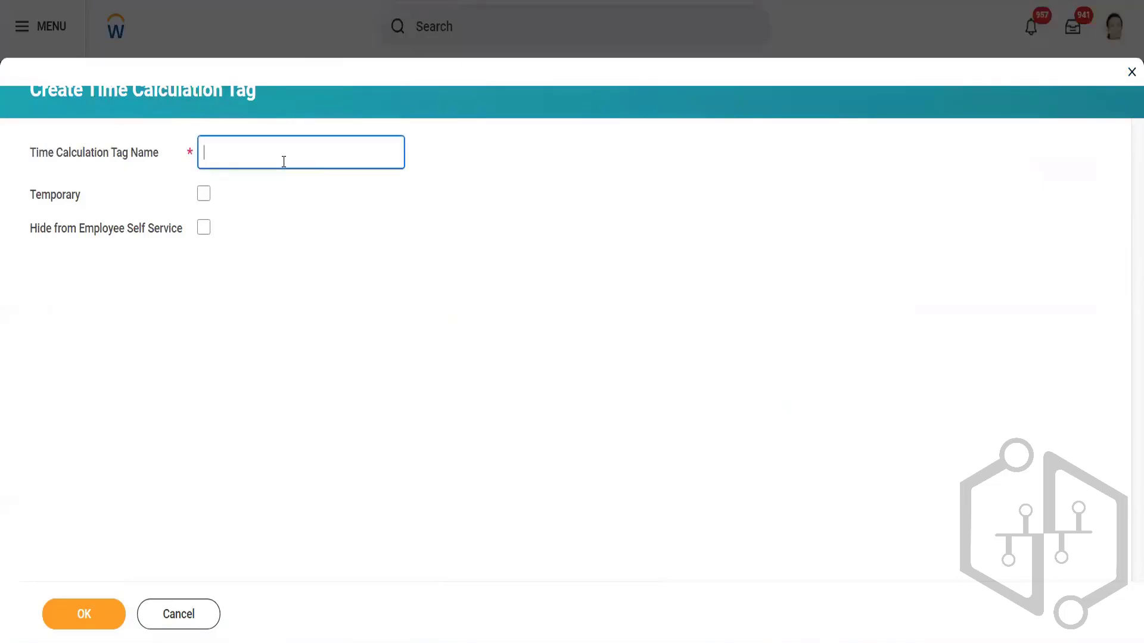
{"action": "type", "text": "BH Double TImeime"}
{"action": "key", "text": "ctrl+a"}
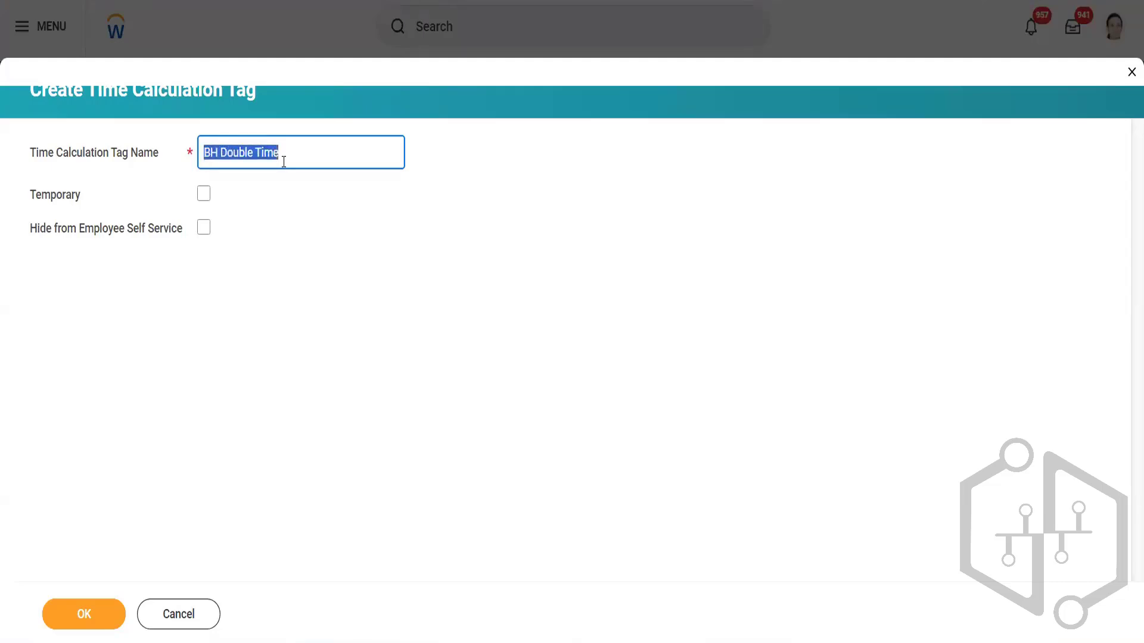
{"action": "left_click", "coordinate": [84, 622]}
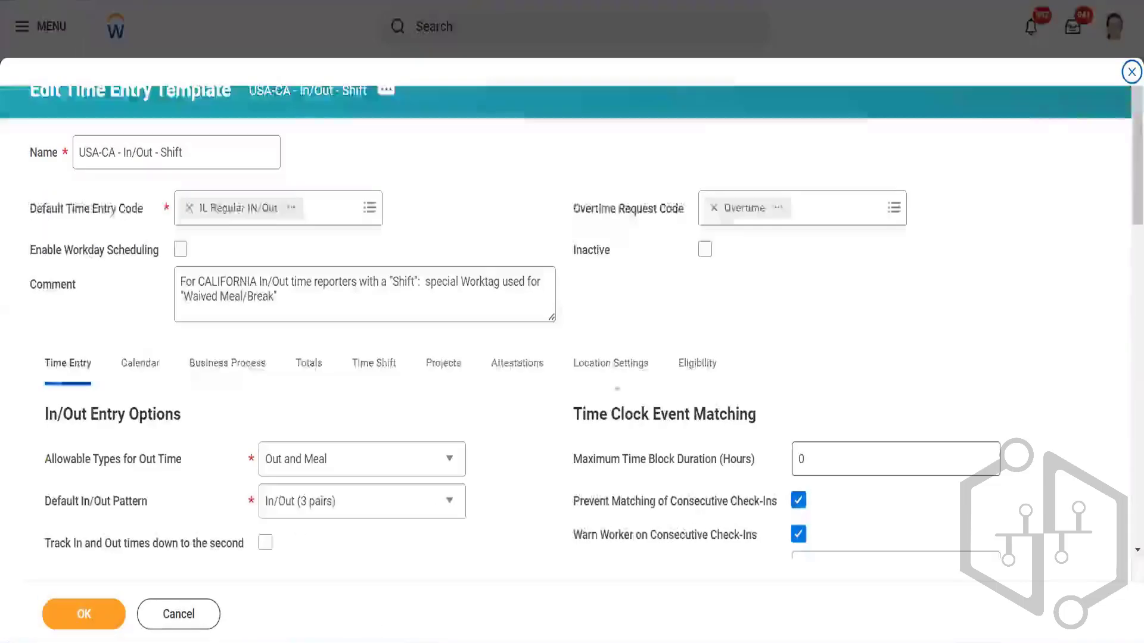
Step: Label the Total 3 row Double Time and save the time entry template
{"action": "left_click", "coordinate": [314, 368]}
{"action": "scroll", "coordinate": [775, 405], "scroll_direction": "down", "scroll_amount": 8}
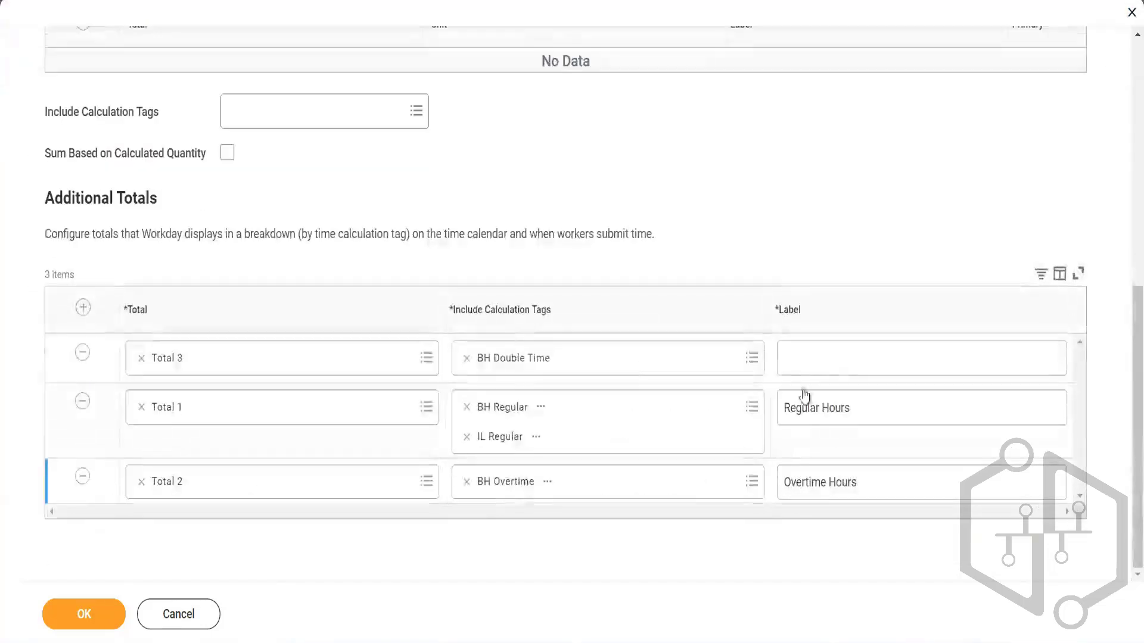
{"action": "left_click", "coordinate": [817, 357]}
{"action": "type", "text": "Double"}
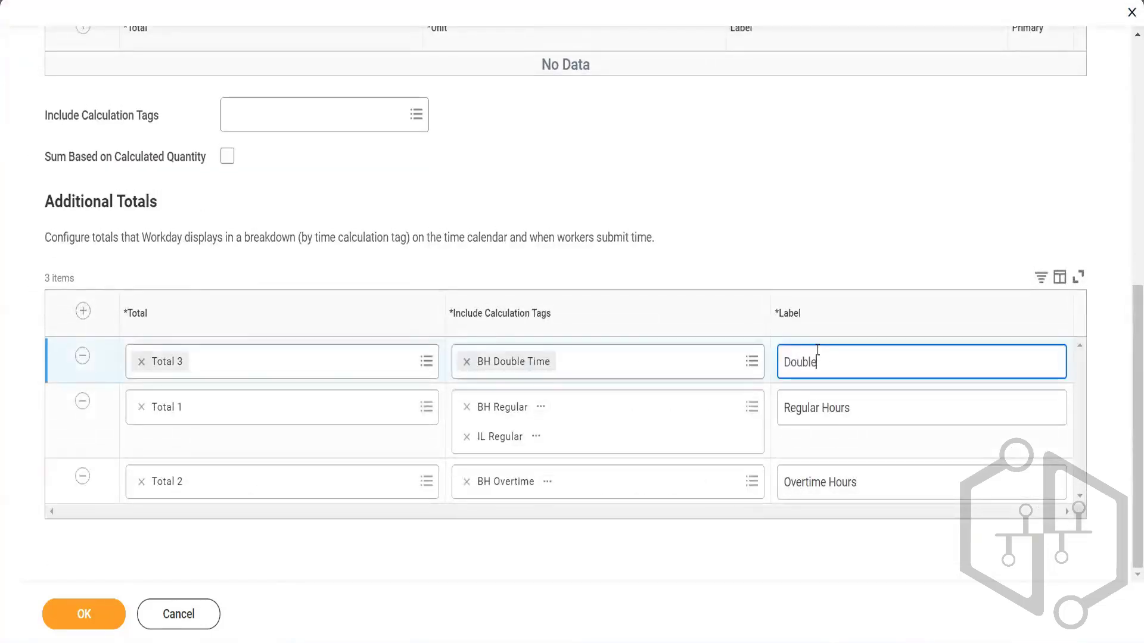
{"action": "type", "text": " Time"}
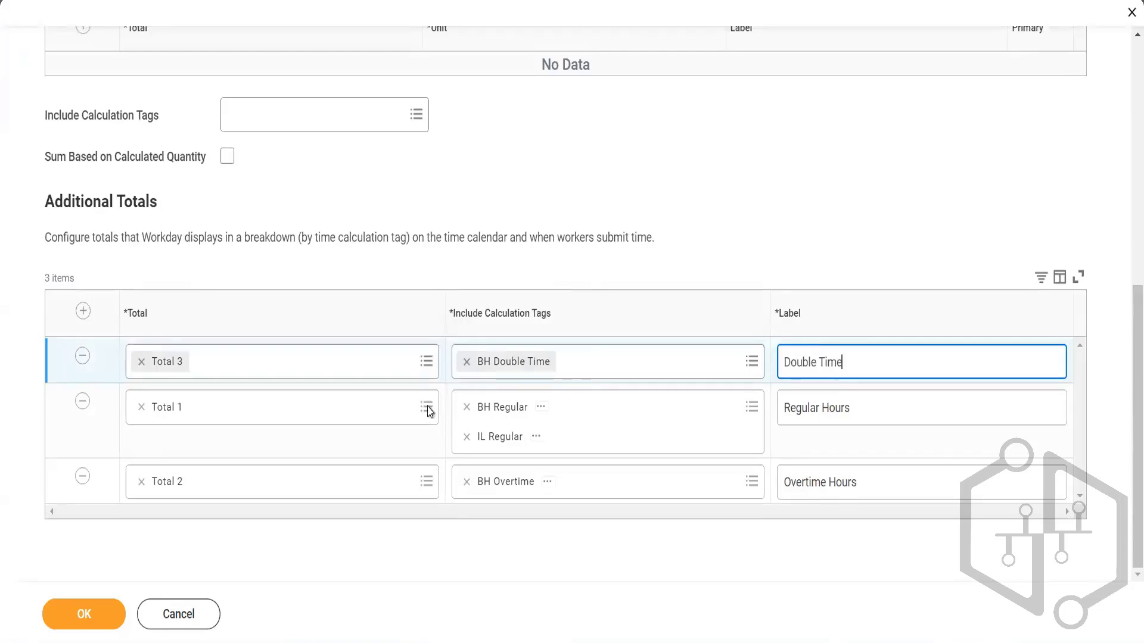
{"action": "left_click", "coordinate": [84, 613]}
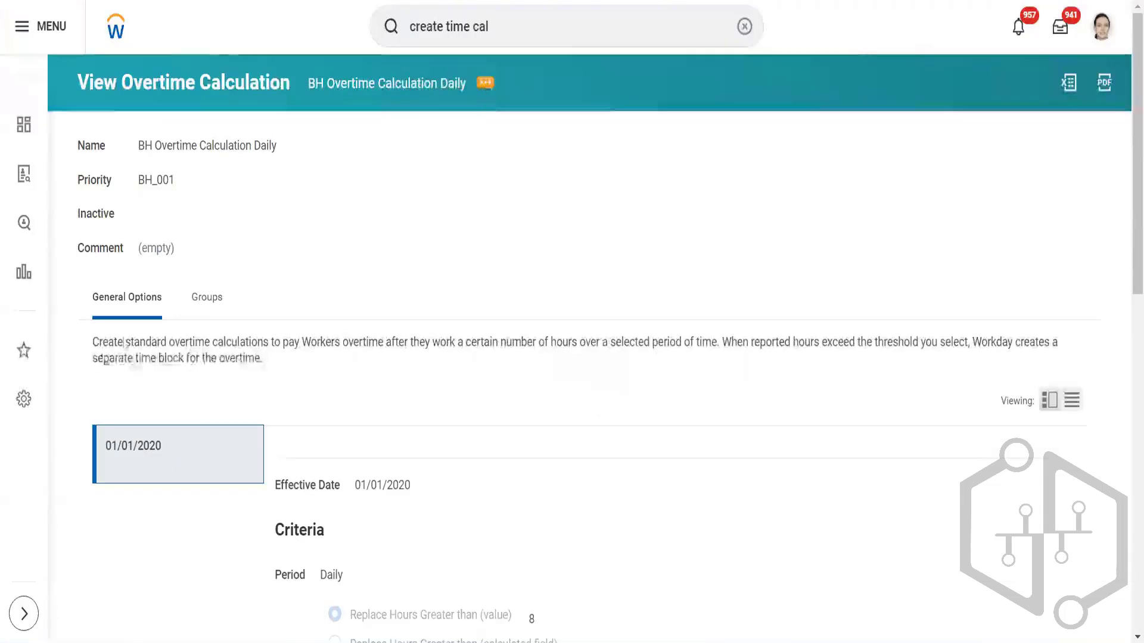
Step: View the groups of BH Overtime Calculation Daily and copy the name of the General Calculations group
{"action": "left_click", "coordinate": [203, 299]}
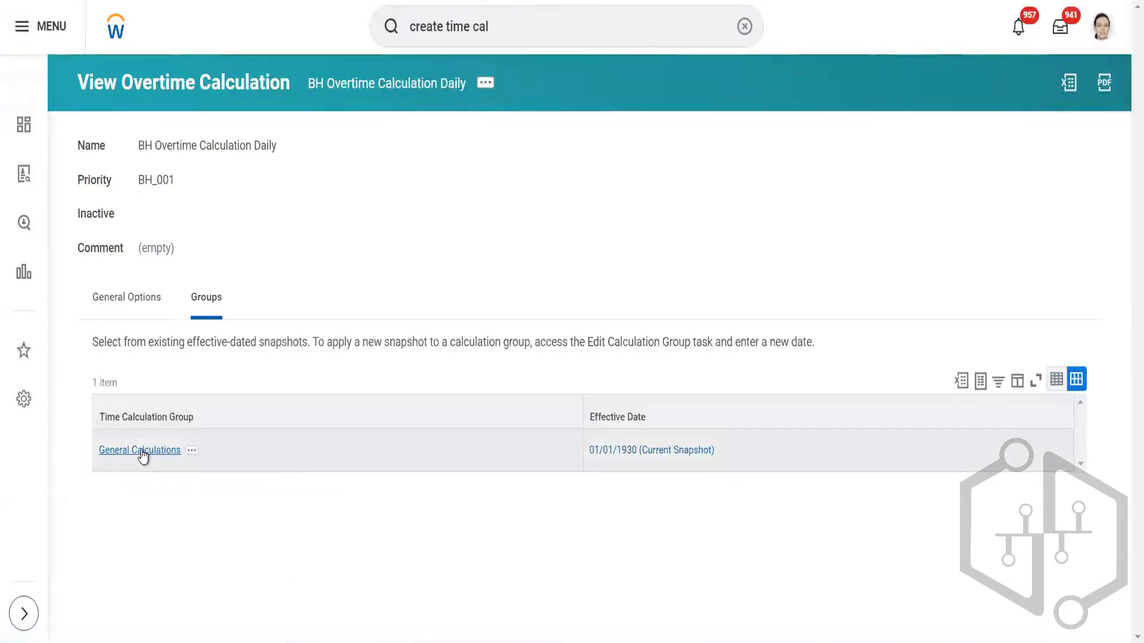
{"action": "right_click", "coordinate": [143, 457]}
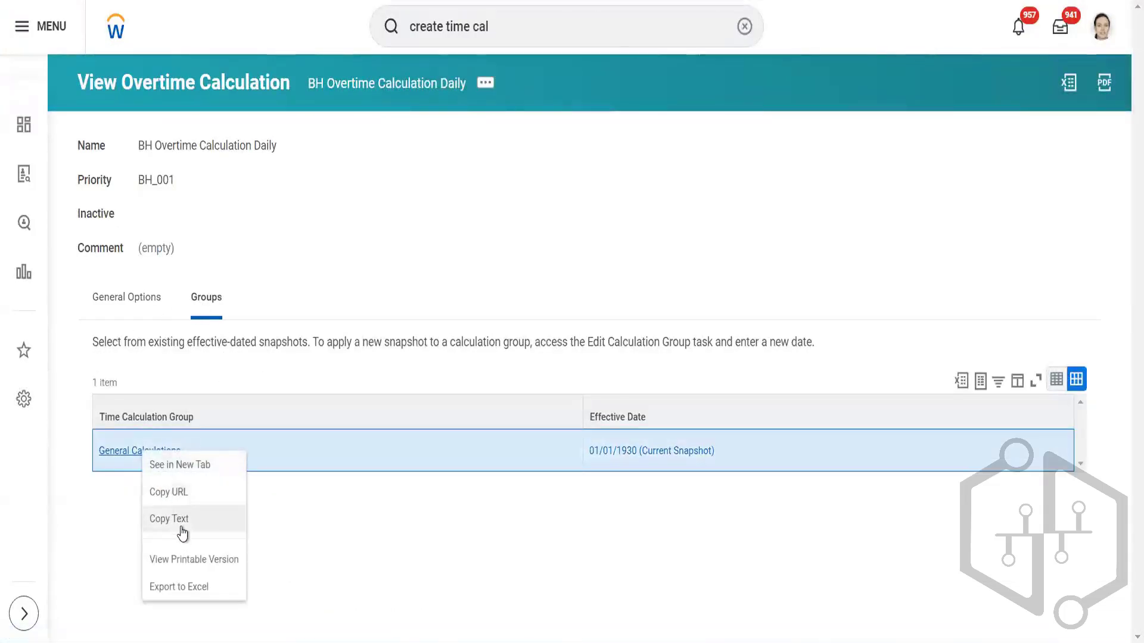
{"action": "left_click", "coordinate": [180, 522]}
Step: Search for "create time cal" and open the Create Time Calculation task
{"action": "left_click", "coordinate": [484, 83]}
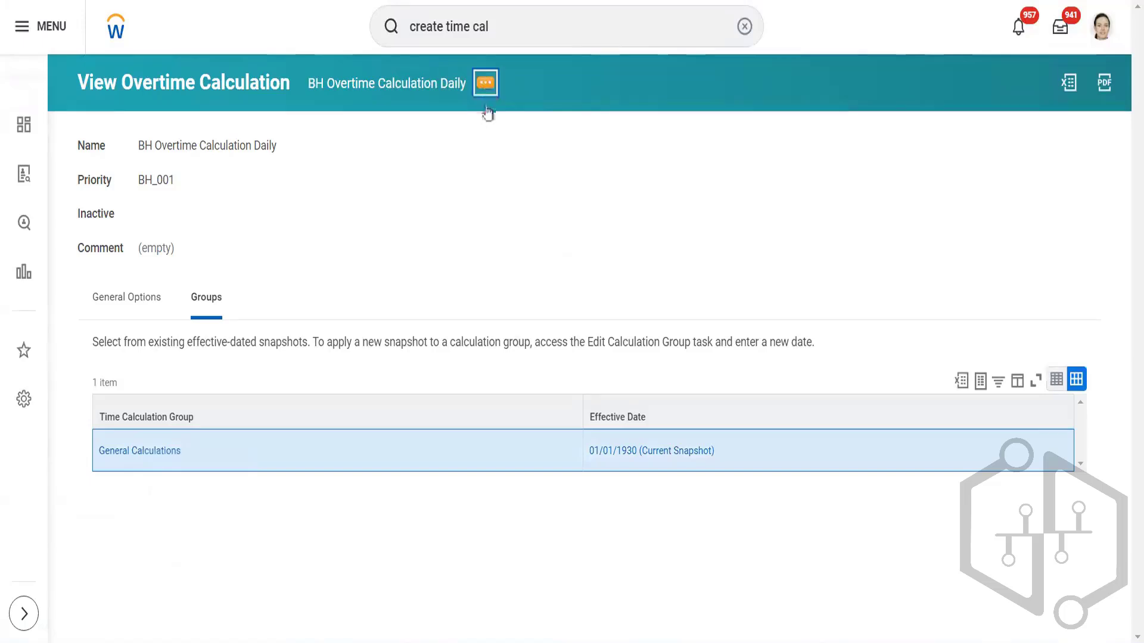
{"action": "mouse_move", "coordinate": [577, 263]}
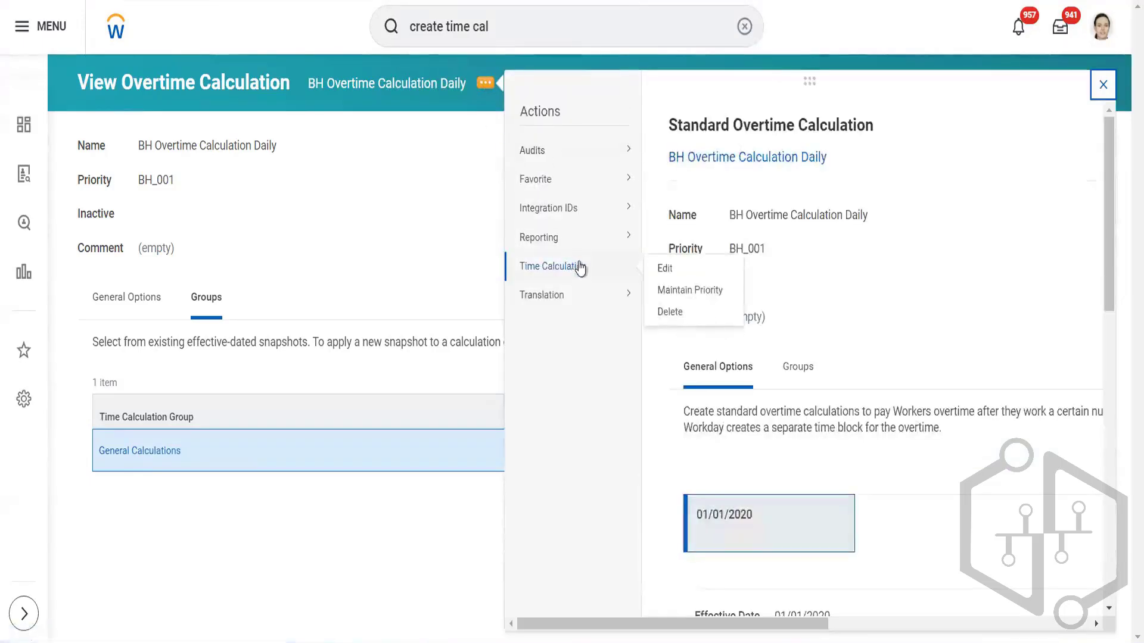
{"action": "left_click", "coordinate": [520, 26]}
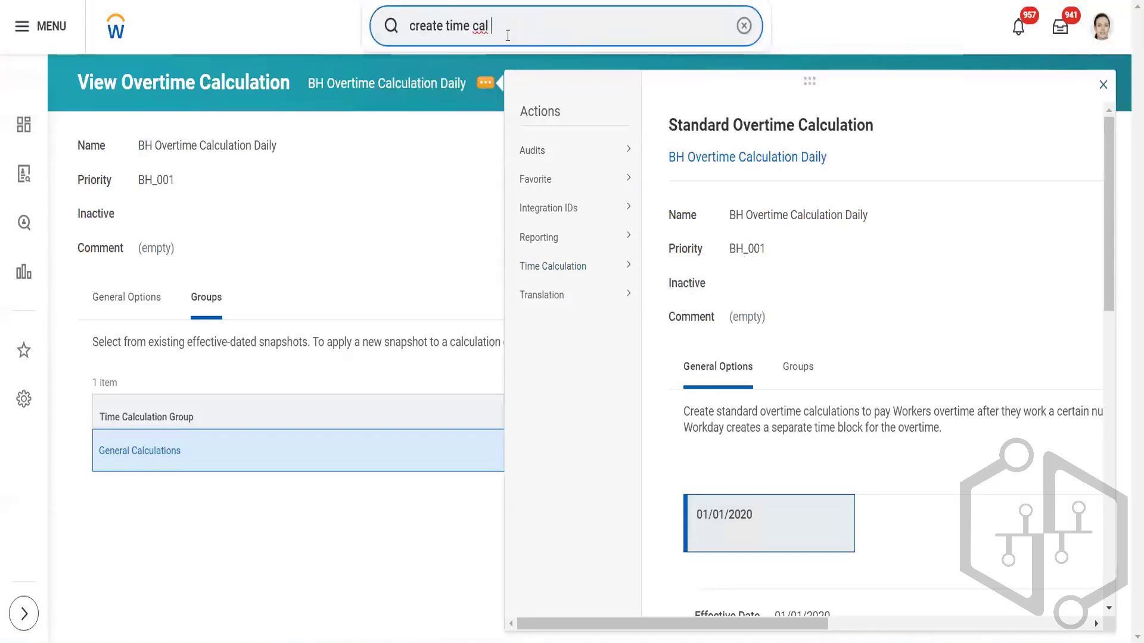
{"action": "key", "text": "Return"}
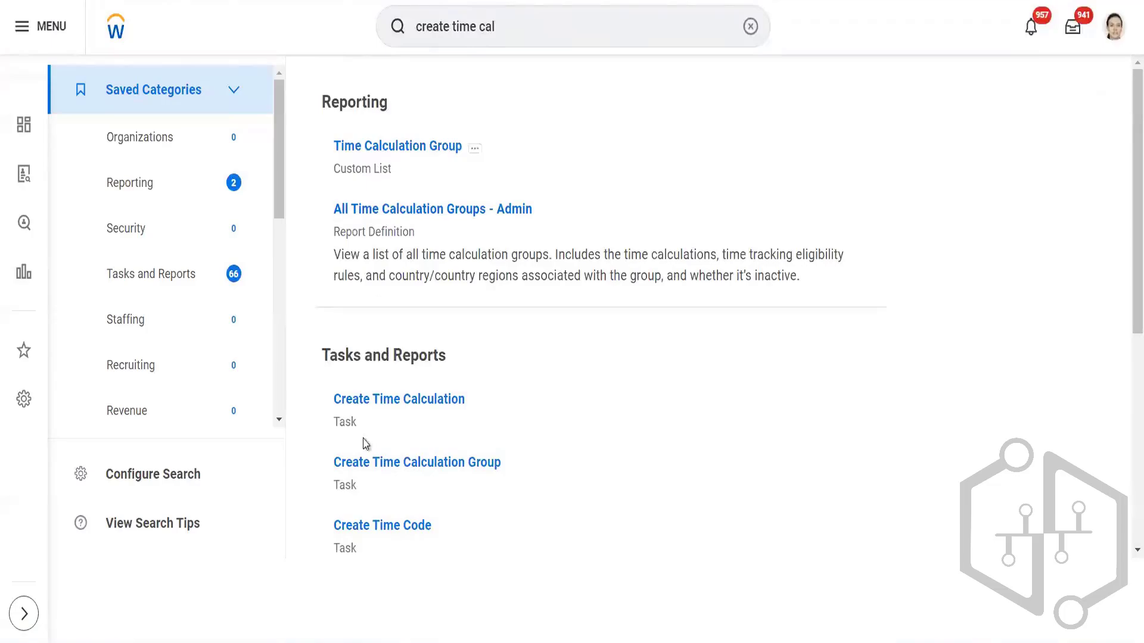
{"action": "left_click", "coordinate": [390, 399]}
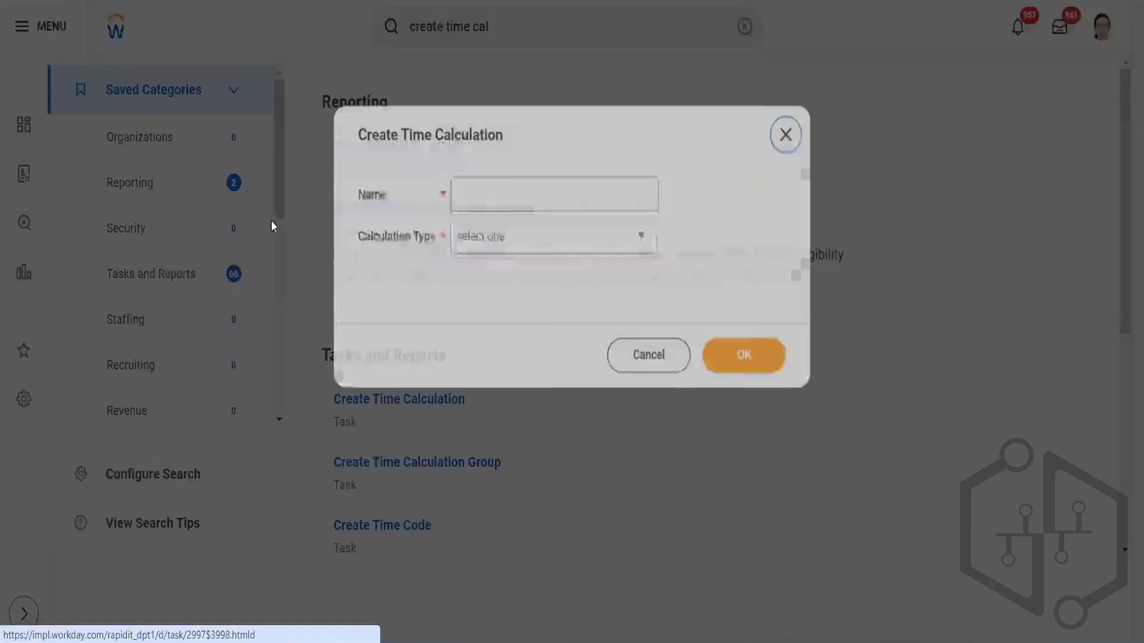
Step: Name the new time calculation BH Double time Calculation and create it as a Standard Overtime Calculation
{"action": "left_click", "coordinate": [496, 185]}
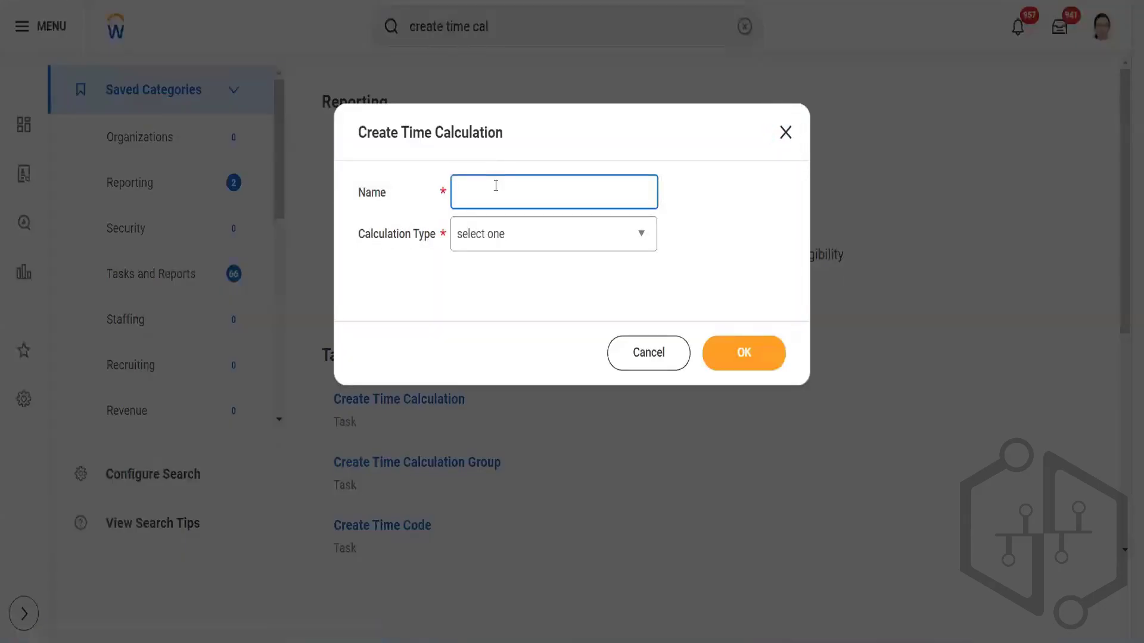
{"action": "type", "text": "BH Double time Calculation"}
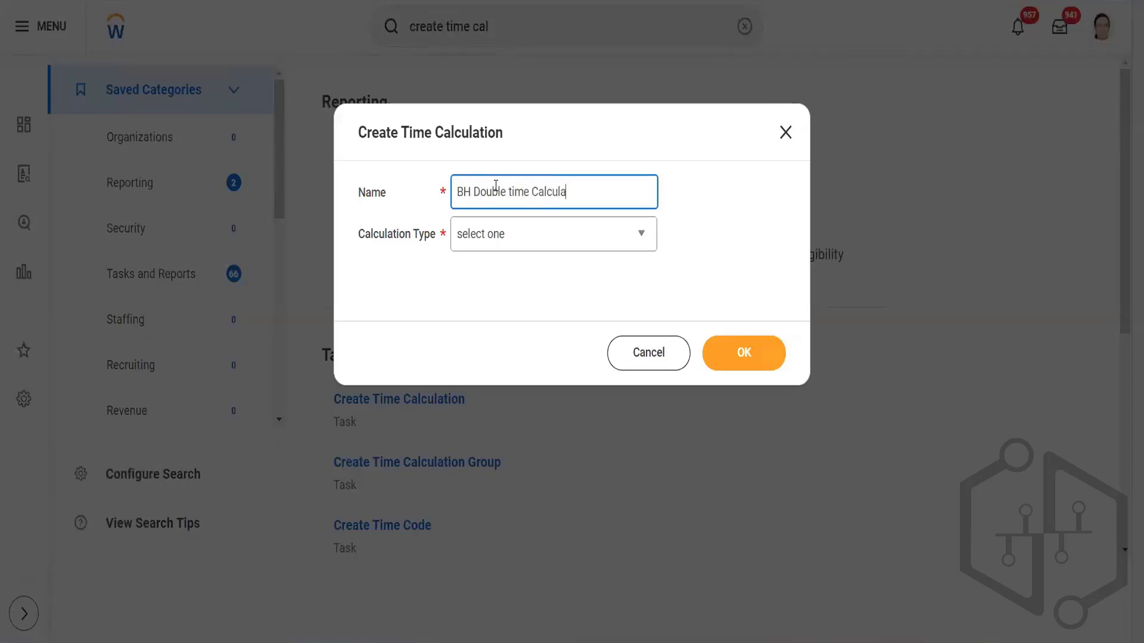
{"action": "left_click", "coordinate": [510, 248]}
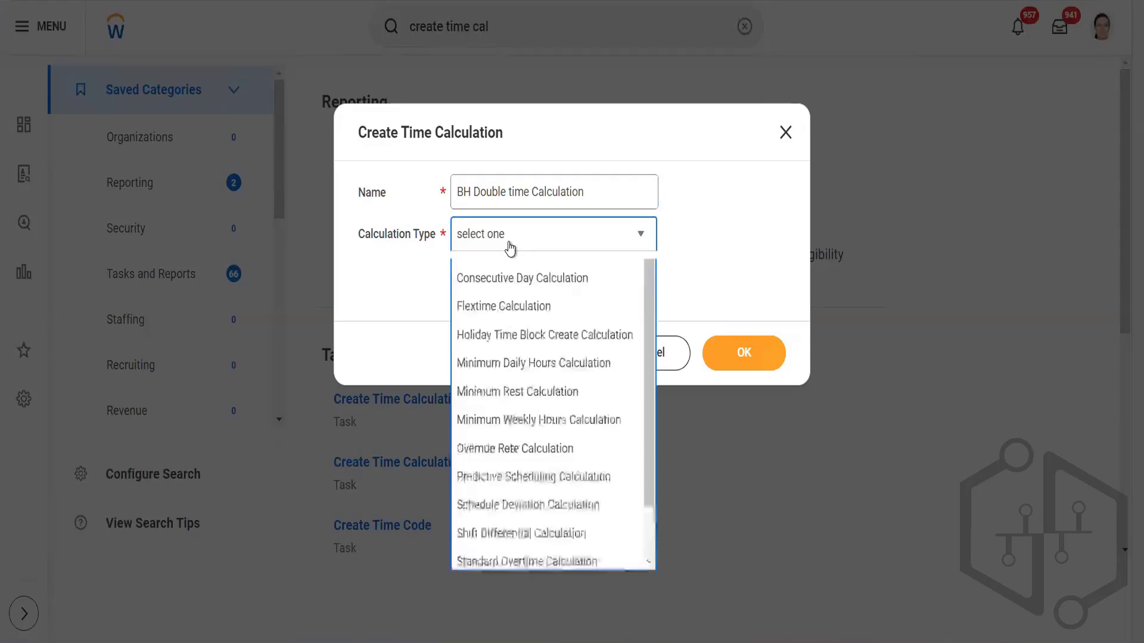
{"action": "scroll", "coordinate": [522, 582], "scroll_direction": "down", "scroll_amount": 1}
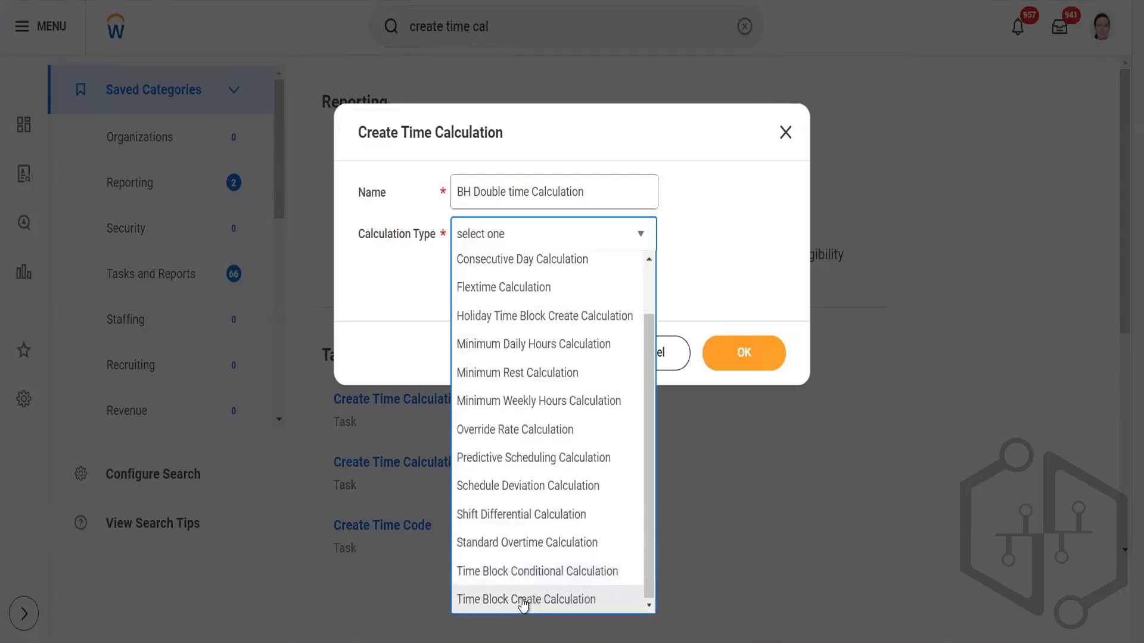
{"action": "left_click", "coordinate": [553, 542]}
{"action": "left_click", "coordinate": [745, 350]}
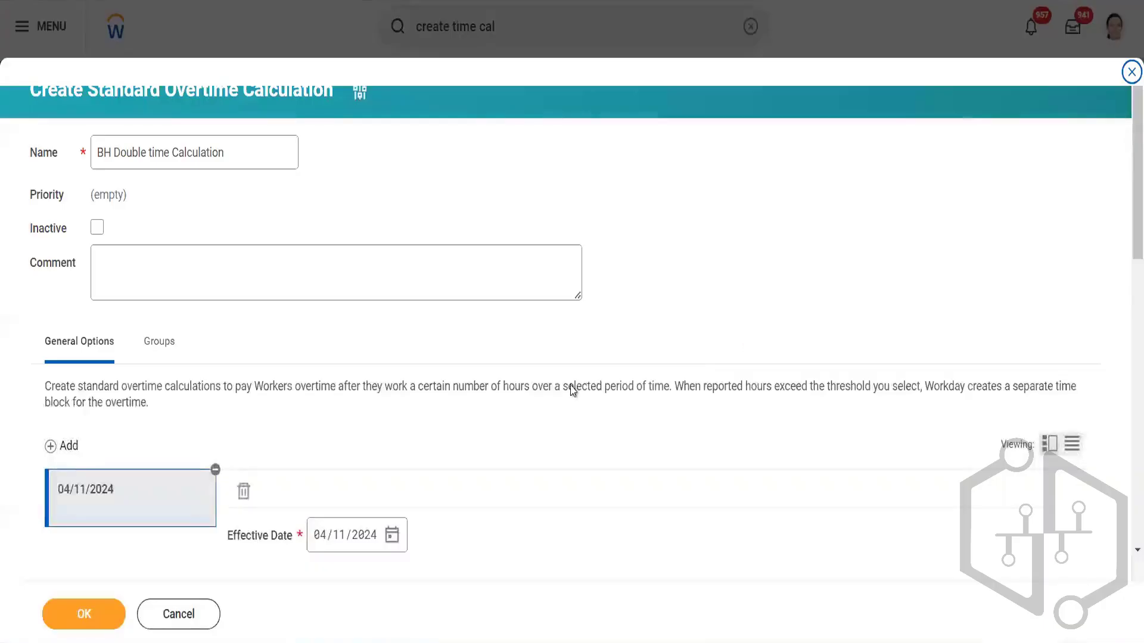
Step: Set the effective date of the double time calculation to 01/01/2020
{"action": "scroll", "coordinate": [572, 390], "scroll_direction": "down", "scroll_amount": 3}
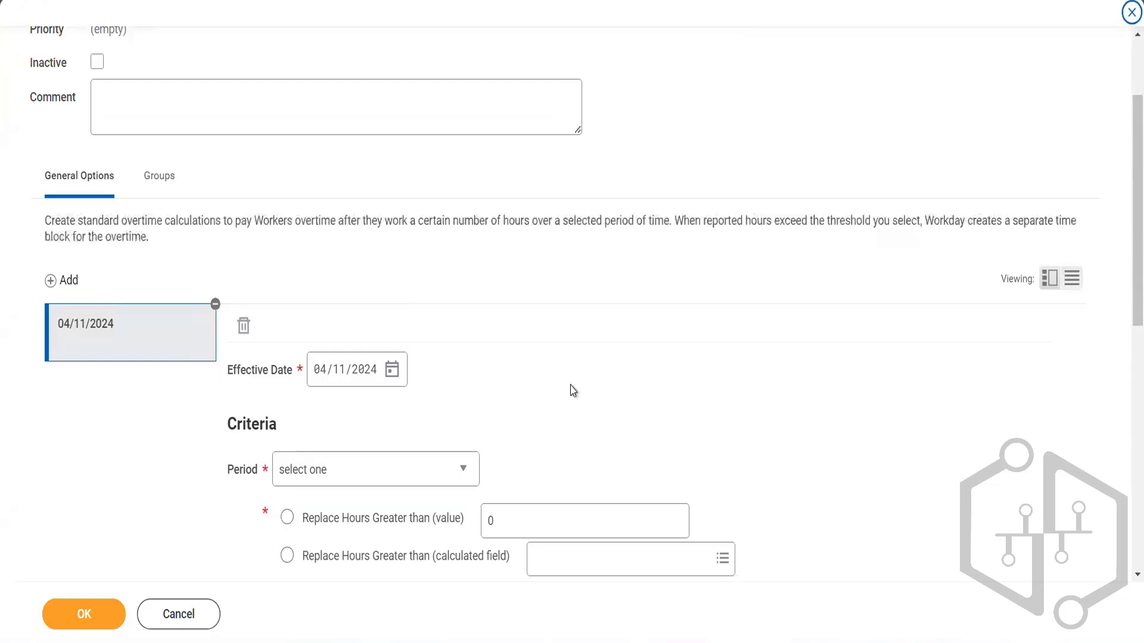
{"action": "left_click", "coordinate": [319, 379]}
{"action": "type", "text": "0"}
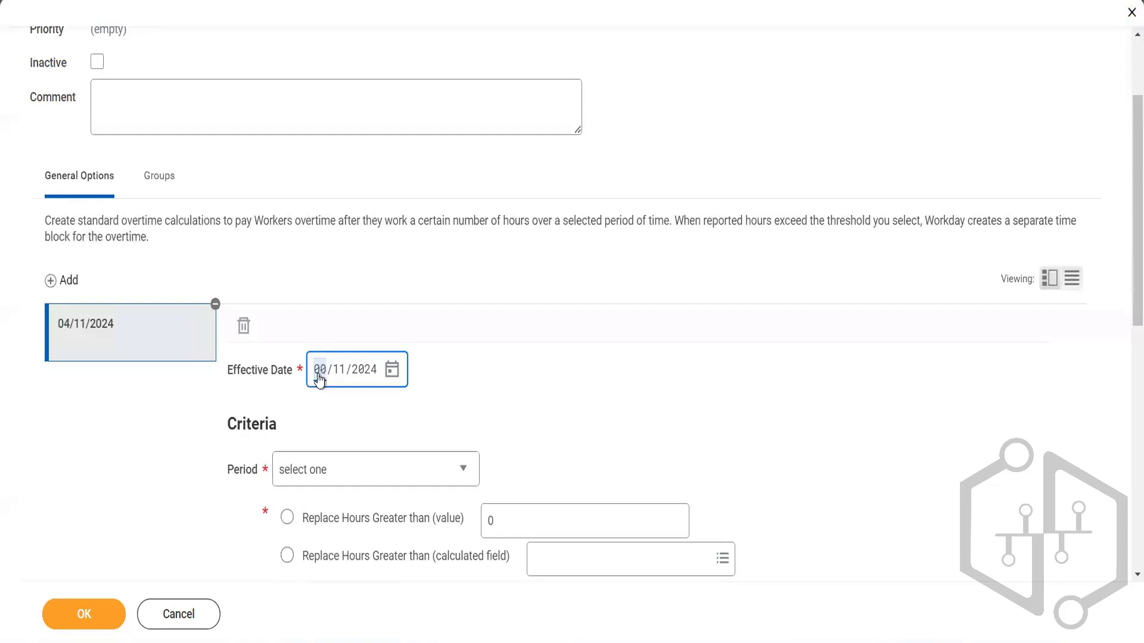
{"action": "type", "text": "1/01/"}
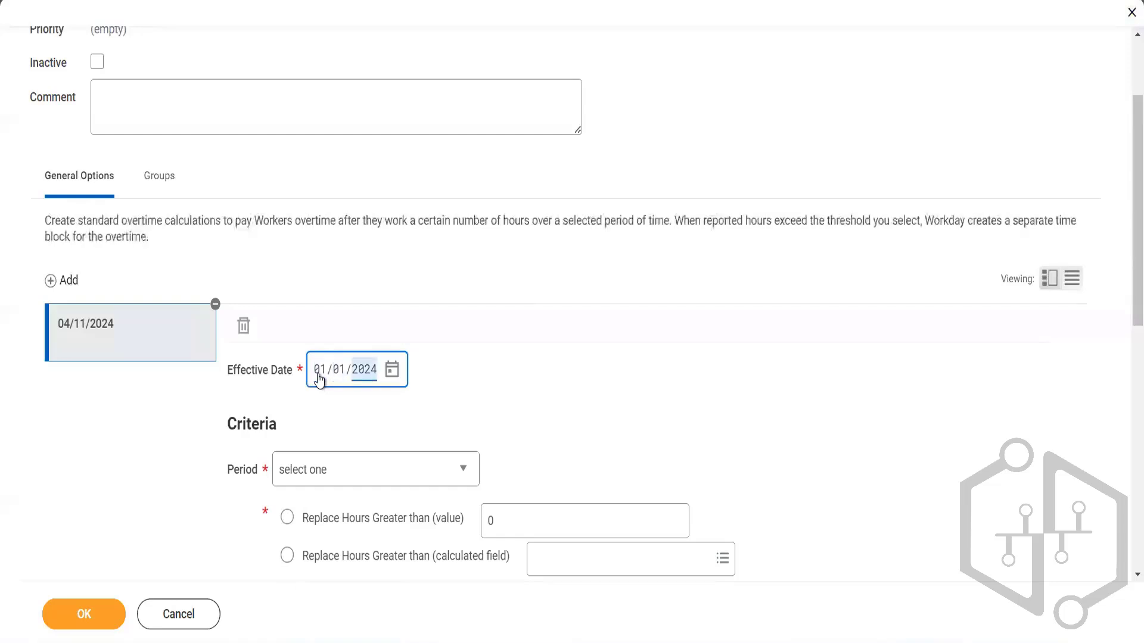
{"action": "type", "text": "2020"}
Step: Set the criteria period to Daily and replace hours greater than a value of 12
{"action": "left_click", "coordinate": [334, 463]}
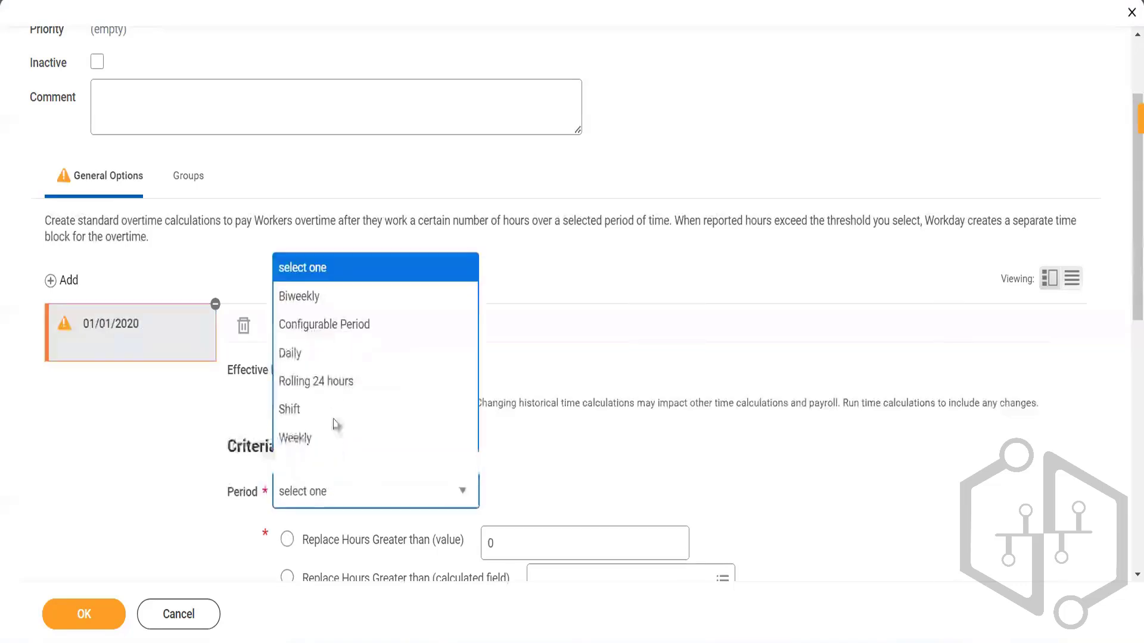
{"action": "left_click", "coordinate": [327, 355]}
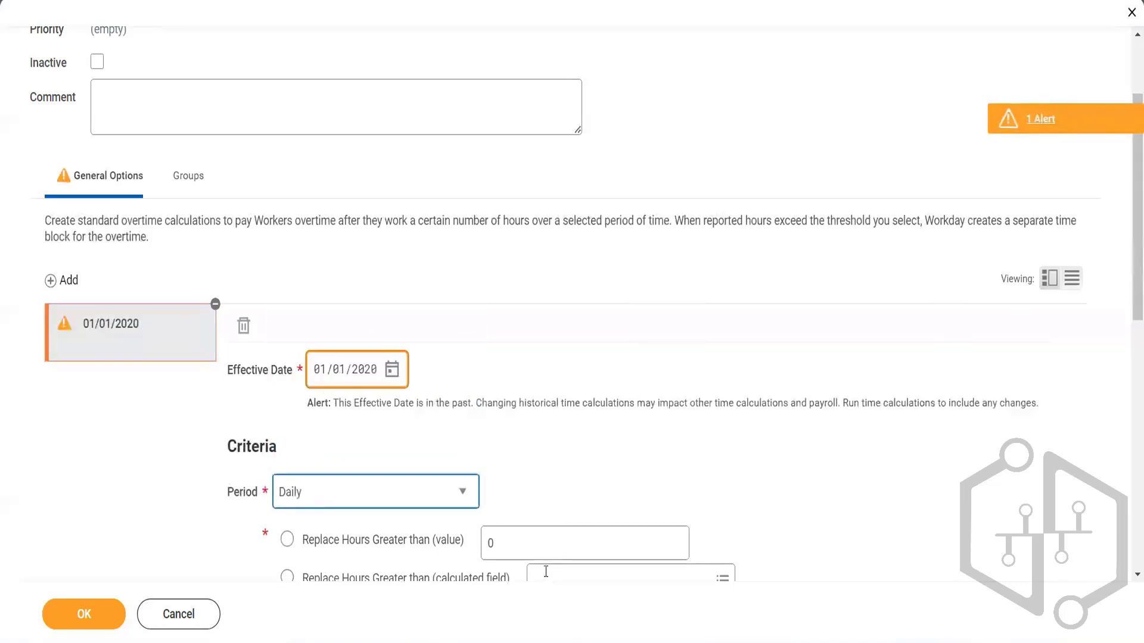
{"action": "left_click", "coordinate": [523, 537]}
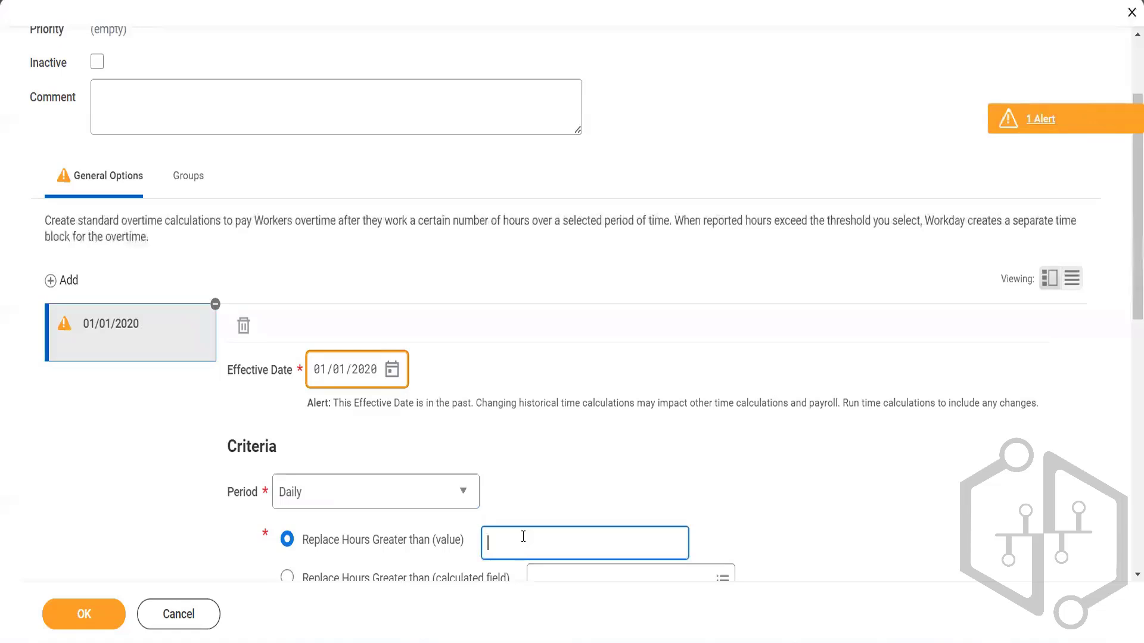
{"action": "type", "text": "12"}
Step: Add a row to the included calculation tags and assign it the BH Regular tag
{"action": "scroll", "coordinate": [592, 450], "scroll_direction": "down", "scroll_amount": 5}
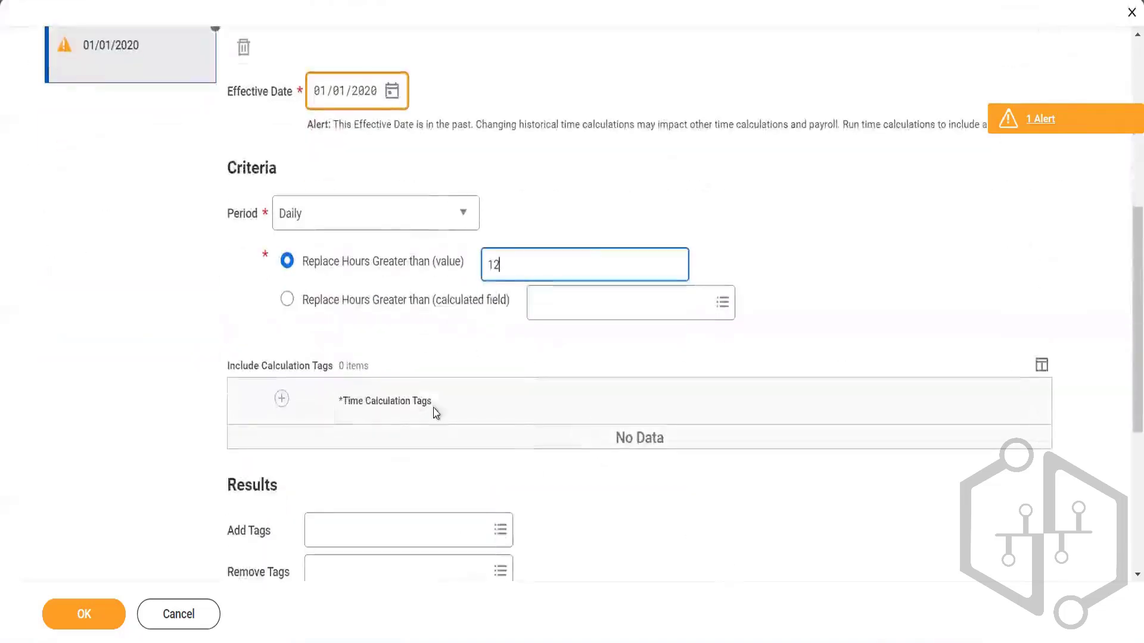
{"action": "left_click", "coordinate": [281, 399]}
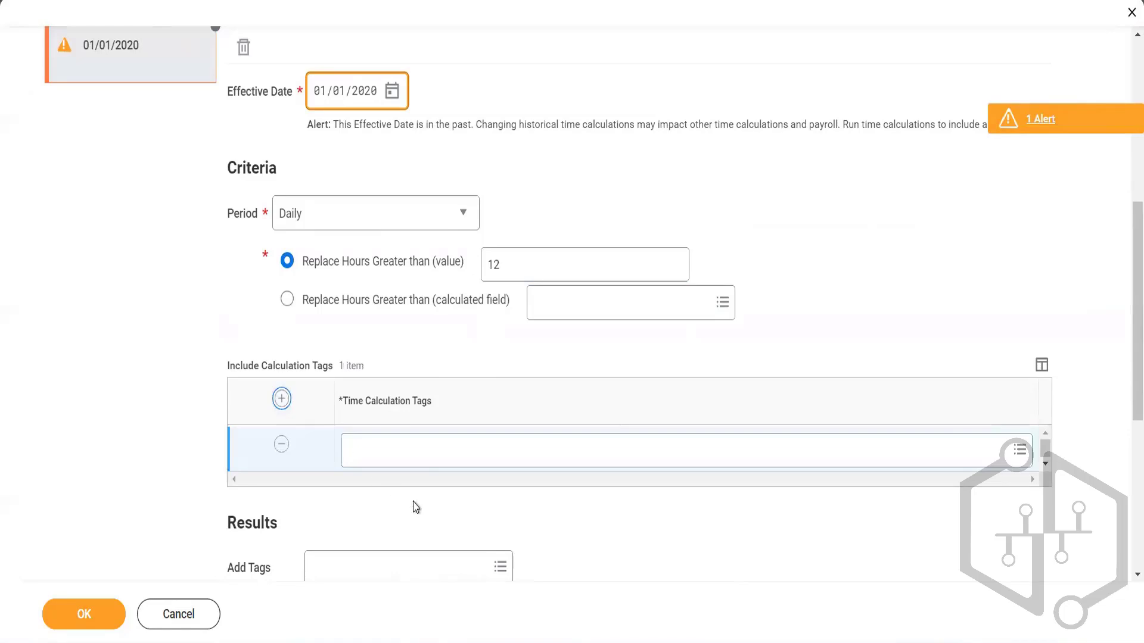
{"action": "left_click", "coordinate": [414, 460]}
{"action": "type", "text": "BH"}
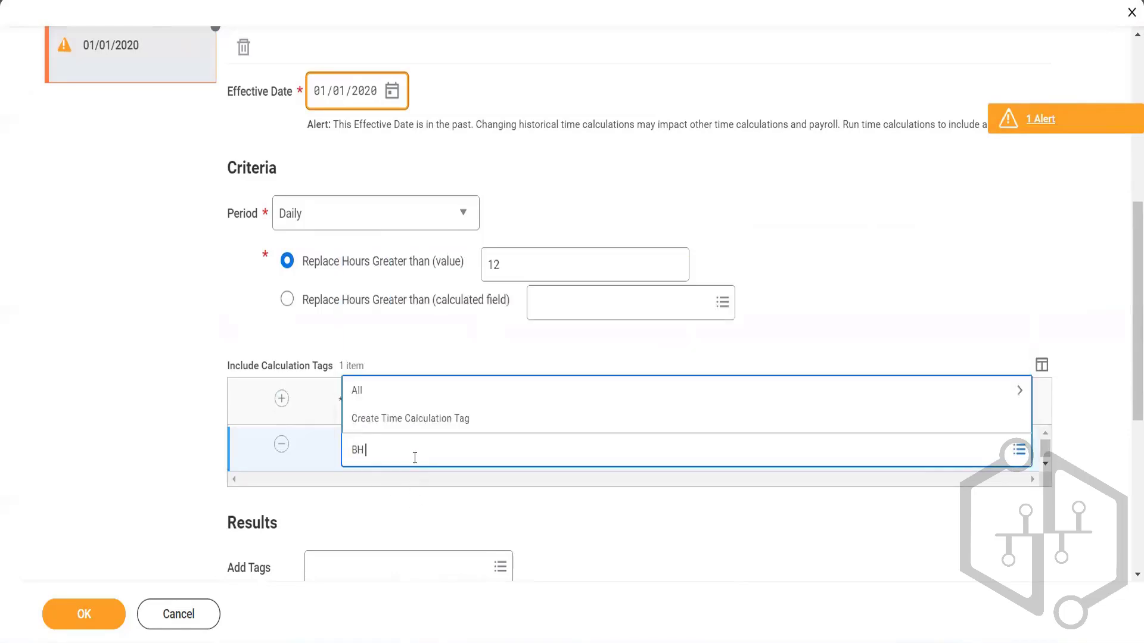
{"action": "type", "text": " Regular"}
{"action": "key", "text": "Return"}
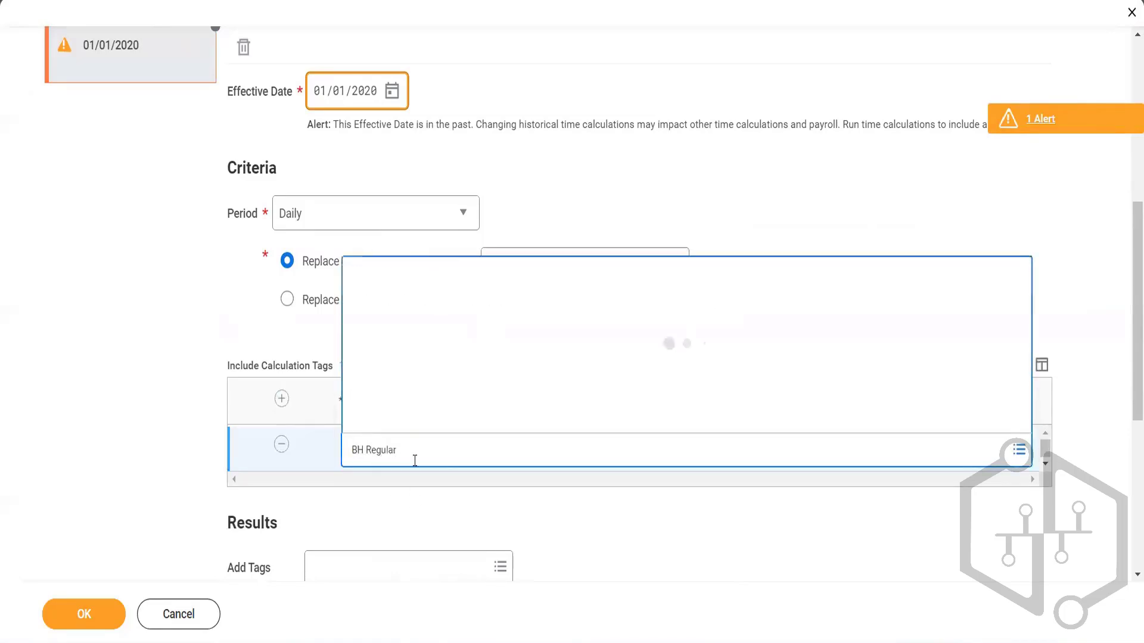
Step: Add another included calculation tag row with the IL Regular tag
{"action": "left_click", "coordinate": [283, 398]}
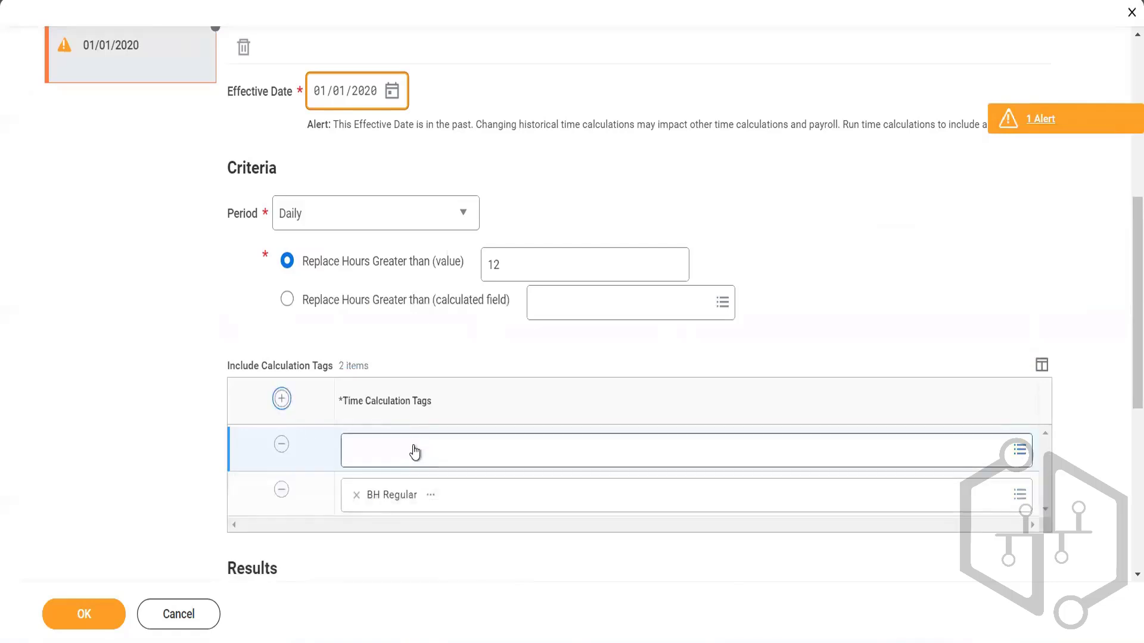
{"action": "left_click", "coordinate": [413, 449]}
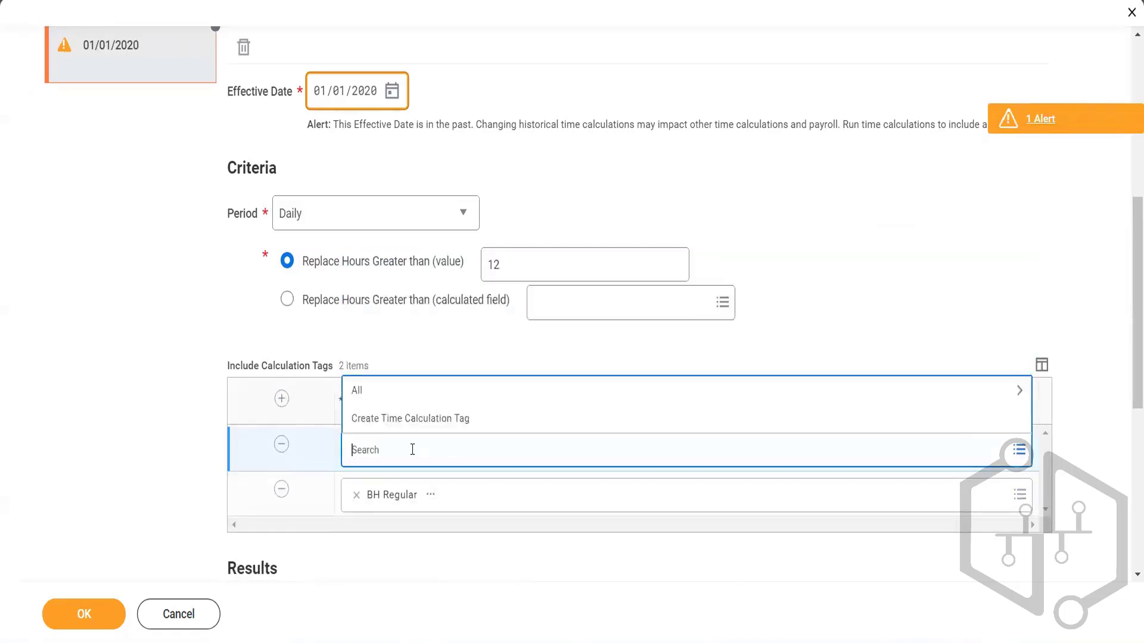
{"action": "type", "text": "IL Regular"}
{"action": "key", "text": "Return"}
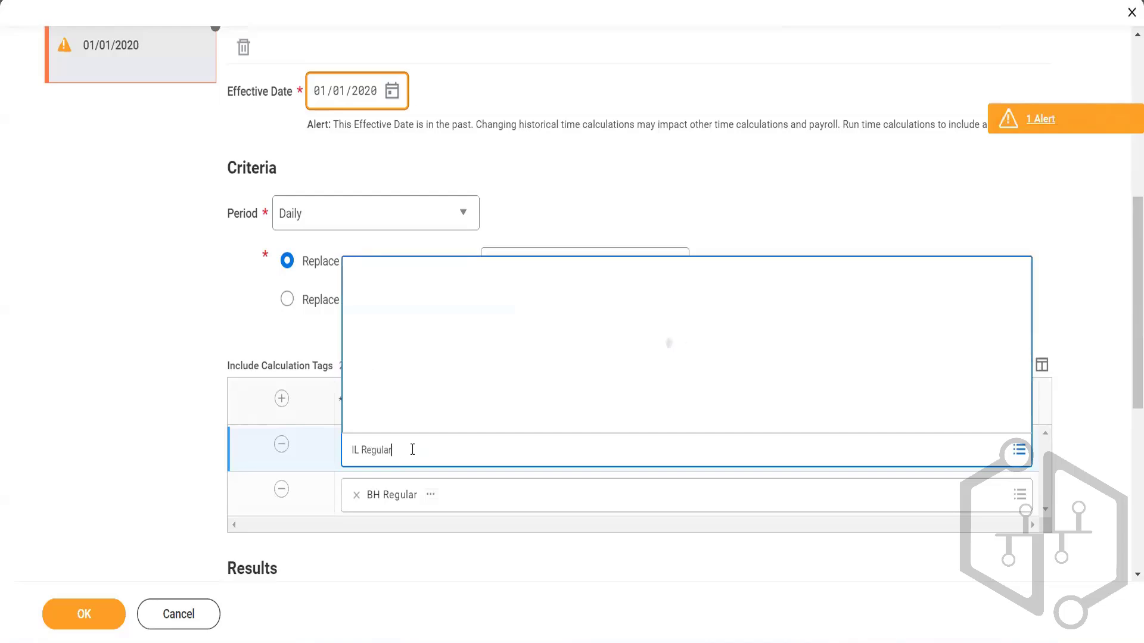
{"action": "left_click", "coordinate": [199, 389]}
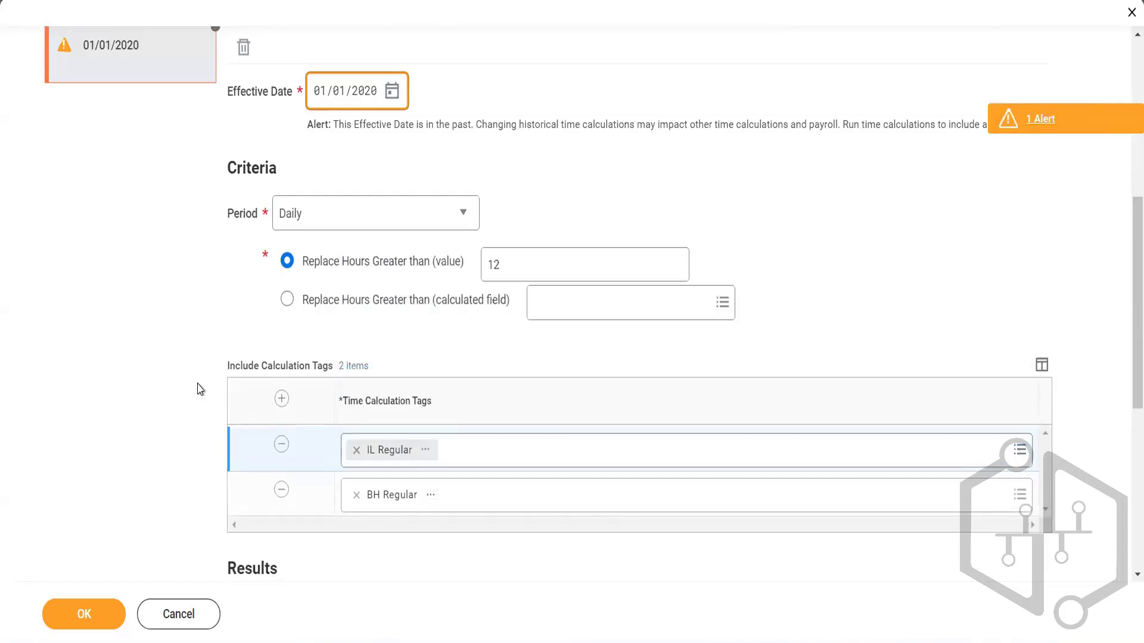
Step: Add a separate row with the BH Overtime tag to the included calculation tags
{"action": "scroll", "coordinate": [381, 255], "scroll_direction": "down", "scroll_amount": 7}
{"action": "left_click", "coordinate": [369, 182]}
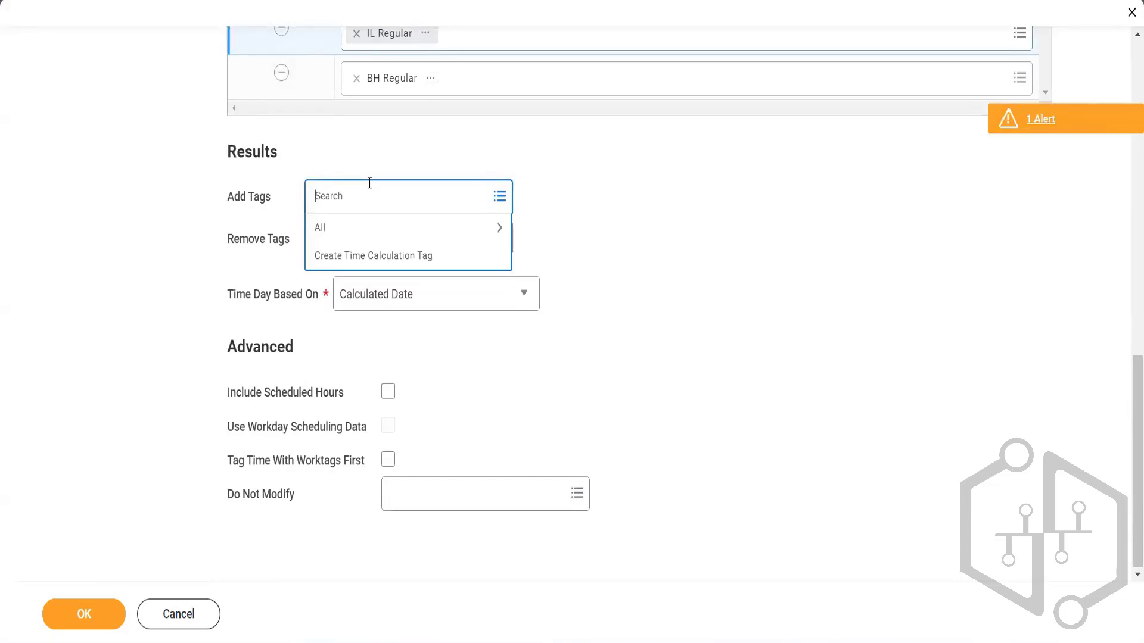
{"action": "left_click", "coordinate": [209, 117]}
{"action": "scroll", "coordinate": [209, 118], "scroll_direction": "up", "scroll_amount": 1}
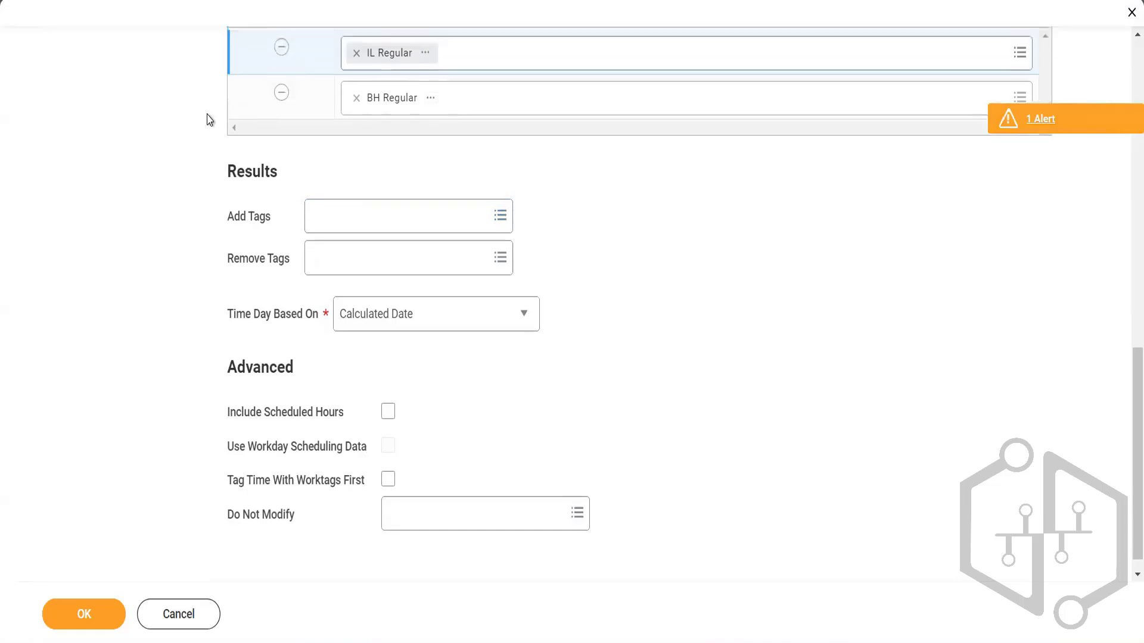
{"action": "scroll", "coordinate": [280, 107], "scroll_direction": "up", "scroll_amount": 1}
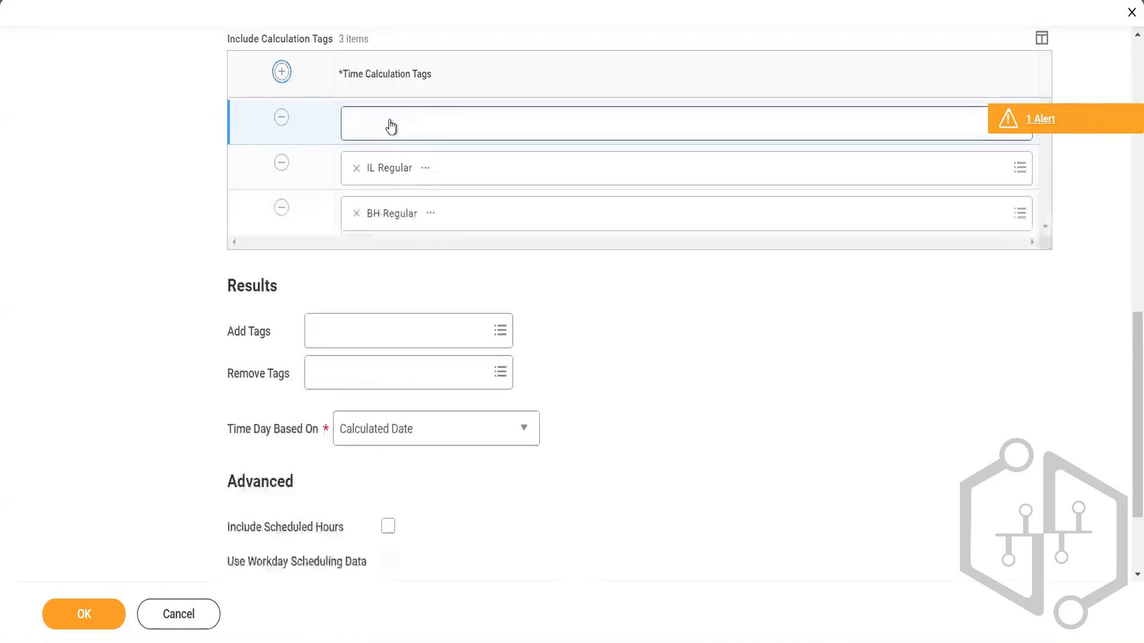
{"action": "type", "text": "BH"}
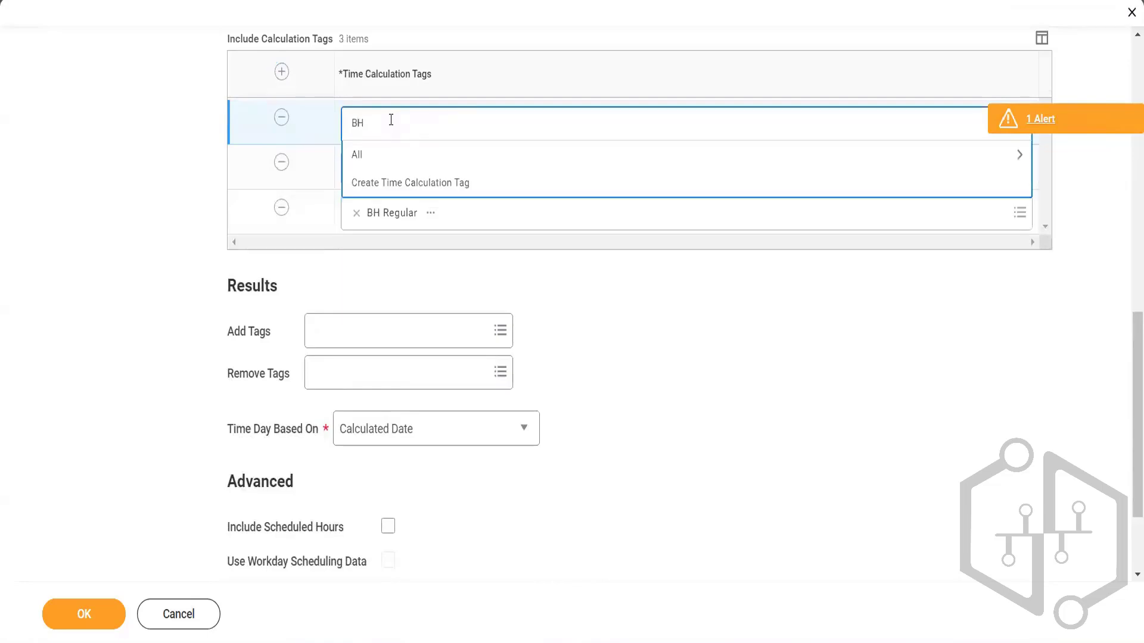
{"action": "type", "text": " Overtime"}
{"action": "key", "text": "Return"}
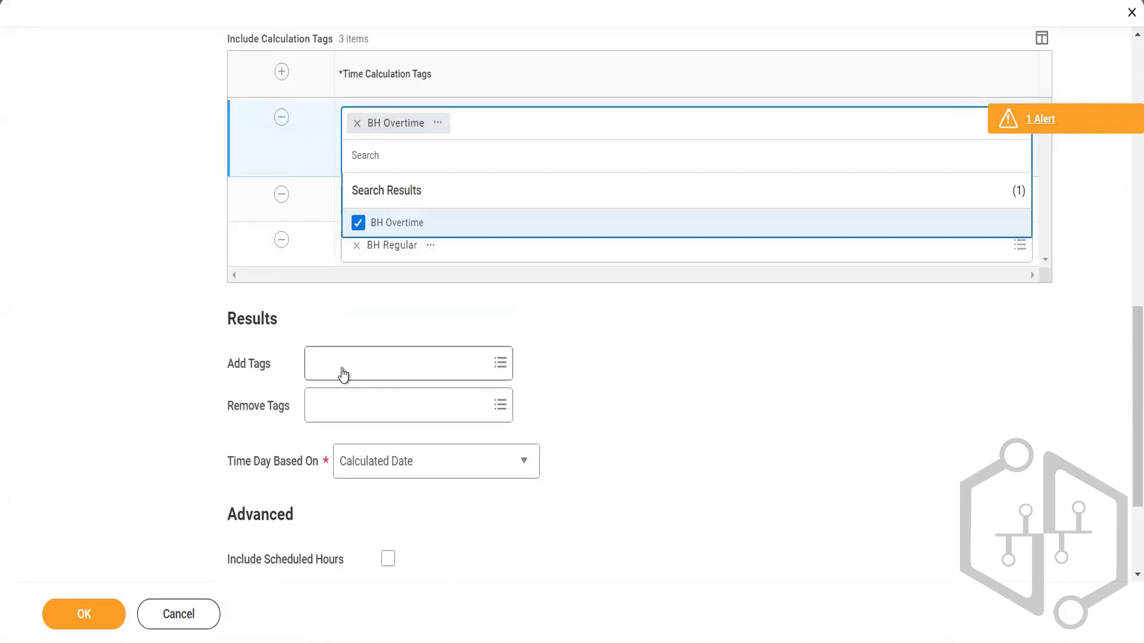
Step: Add BH Double Time as the tag the calculation applies in its results
{"action": "left_click", "coordinate": [342, 375]}
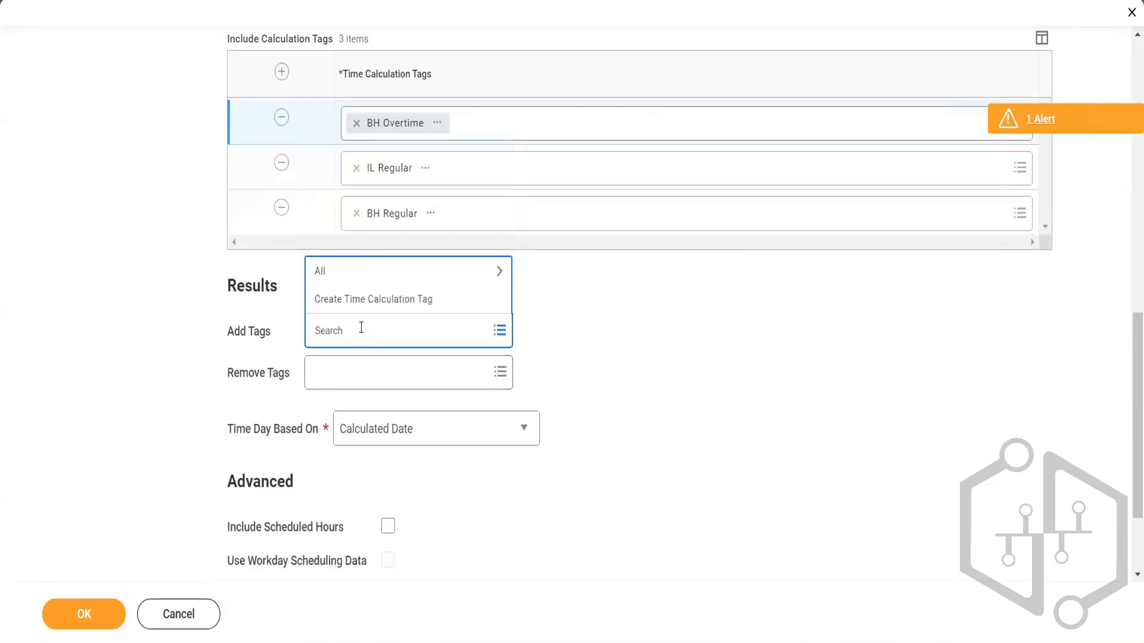
{"action": "type", "text": "Bh Double"}
{"action": "key", "text": "Return"}
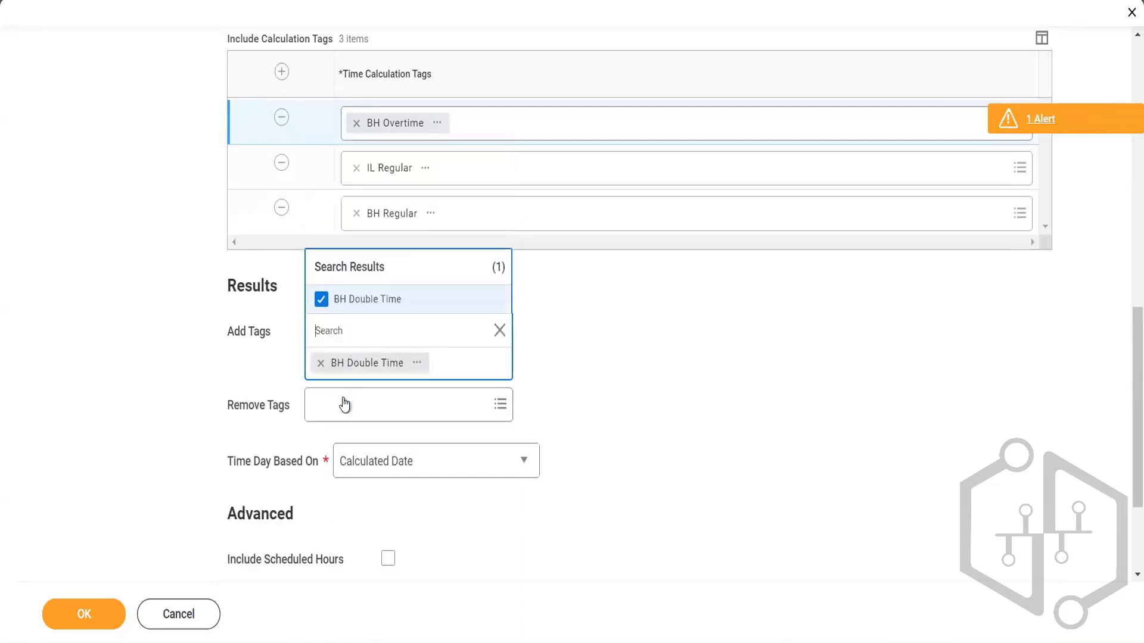
Step: Set the tags removed by the calculation to BH Overtime, IL Regular and BH Regular
{"action": "left_click", "coordinate": [345, 404]}
{"action": "type", "text": "B"}
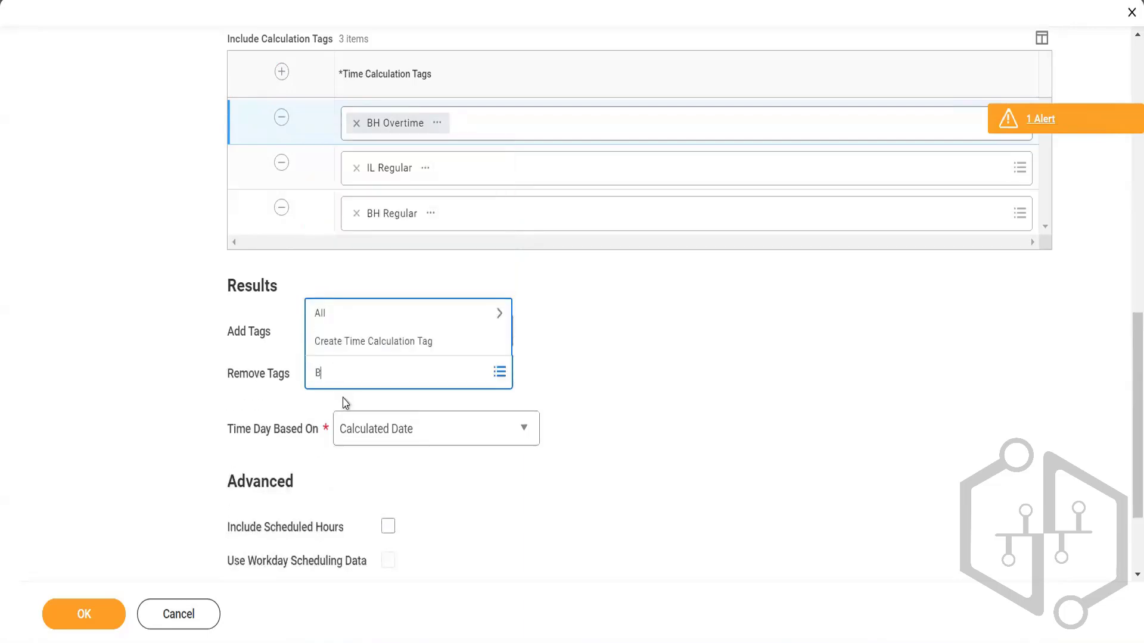
{"action": "type", "text": "H overtime"}
{"action": "key", "text": "Return"}
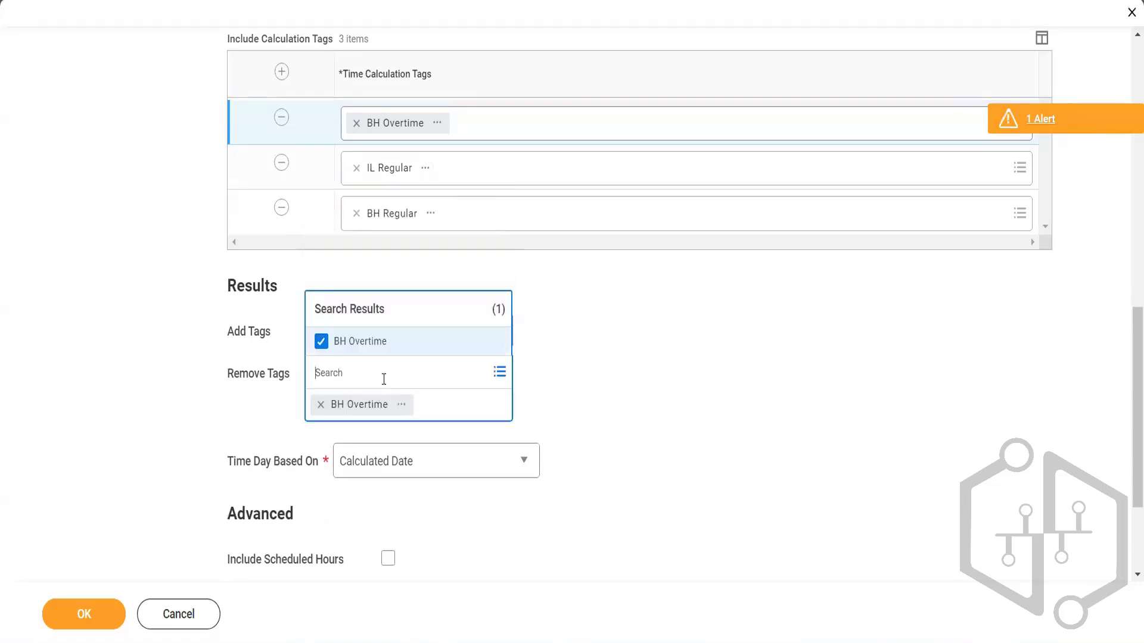
{"action": "type", "text": "IL Regular"}
{"action": "key", "text": "Return"}
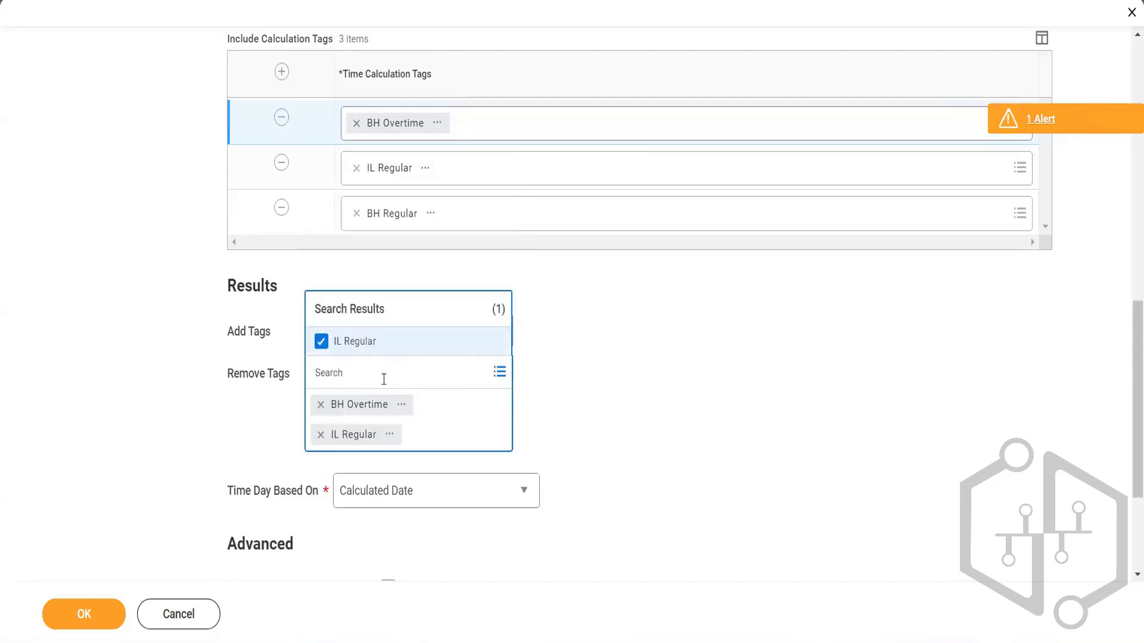
{"action": "type", "text": "BH Regualr"}
{"action": "key", "text": "Return"}
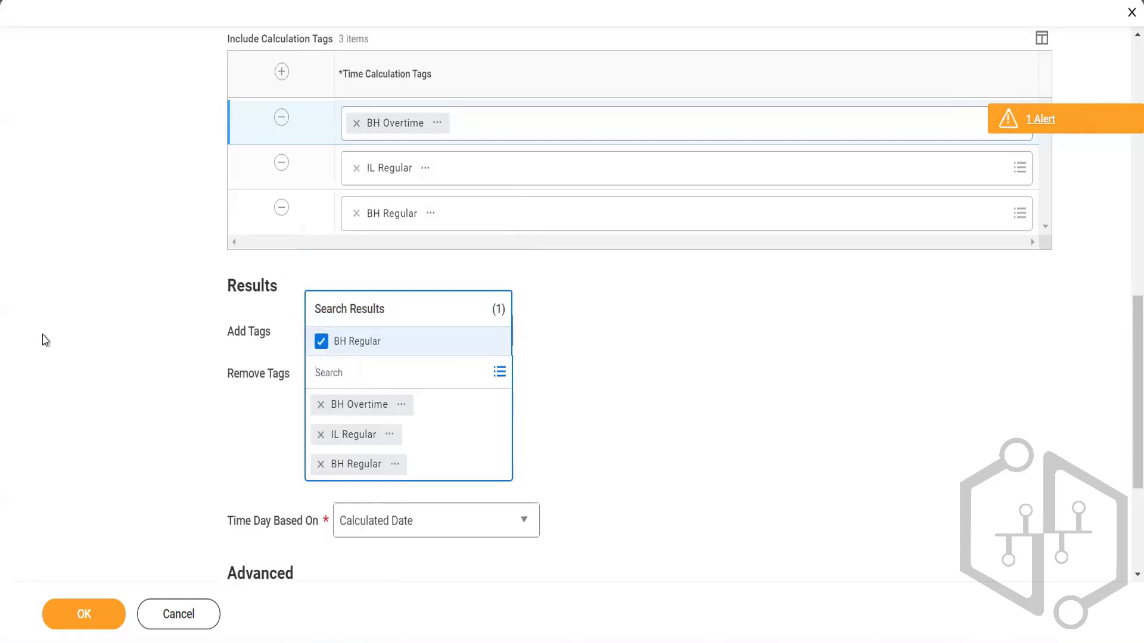
{"action": "left_click", "coordinate": [41, 341]}
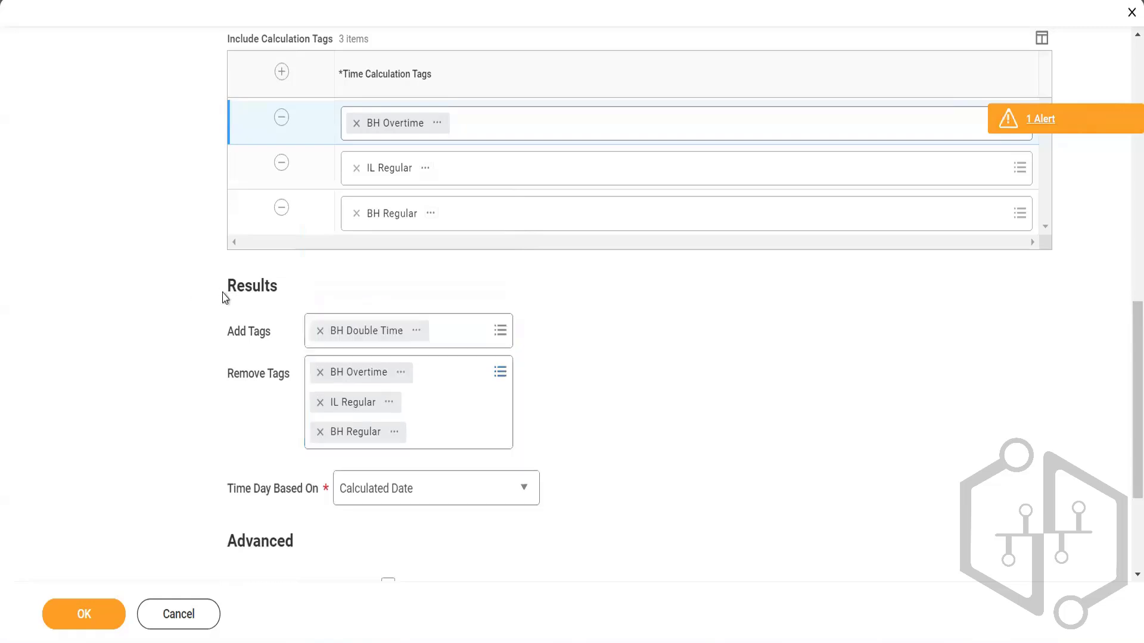
Step: Copy the BH Overtime tag name and delete its separate row from the included calculation tags
{"action": "left_click", "coordinate": [438, 123]}
{"action": "left_click", "coordinate": [468, 191]}
{"action": "left_click", "coordinate": [281, 117]}
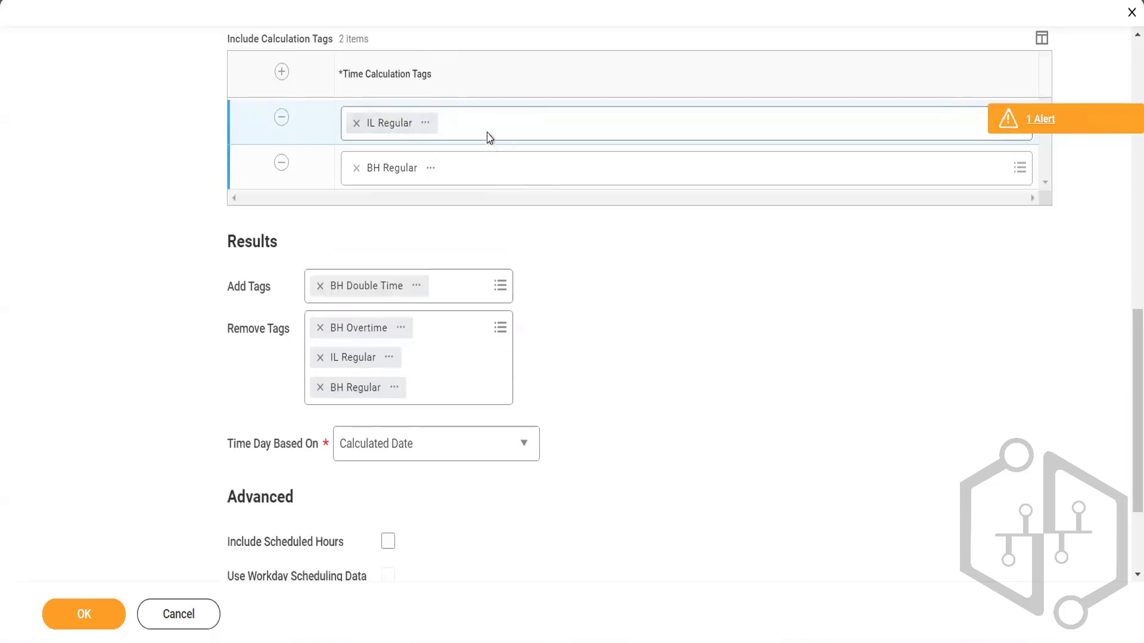
Step: Add the BH Overtime tag to both the IL Regular and the BH Regular rows of the included calculation tags
{"action": "left_click", "coordinate": [487, 137]}
{"action": "key", "text": "ctrl+v"}
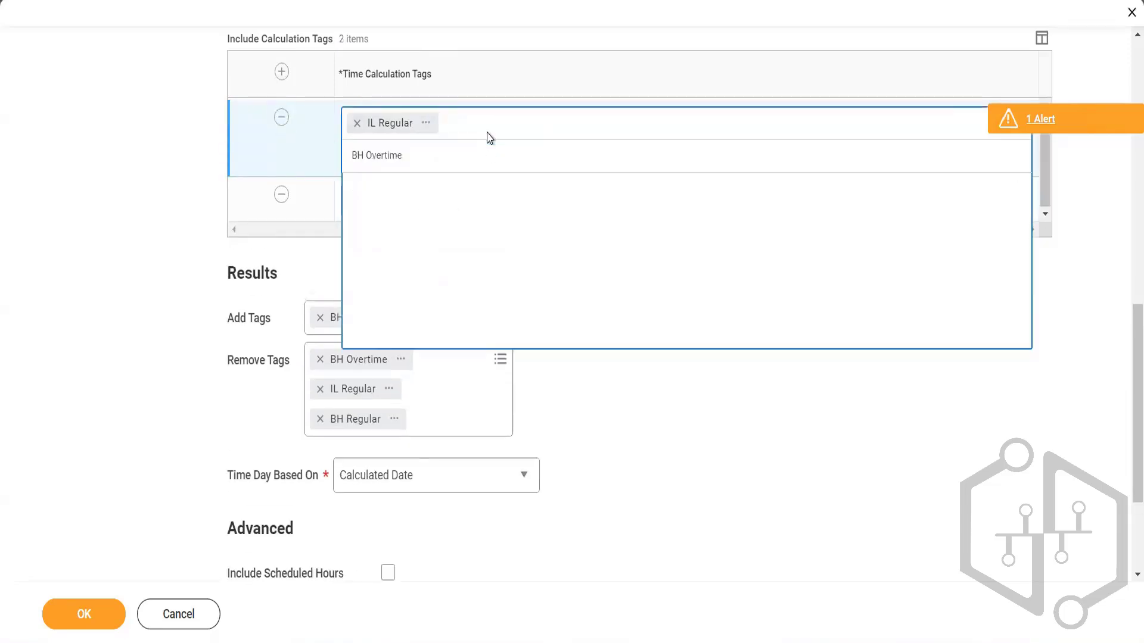
{"action": "left_click", "coordinate": [159, 263]}
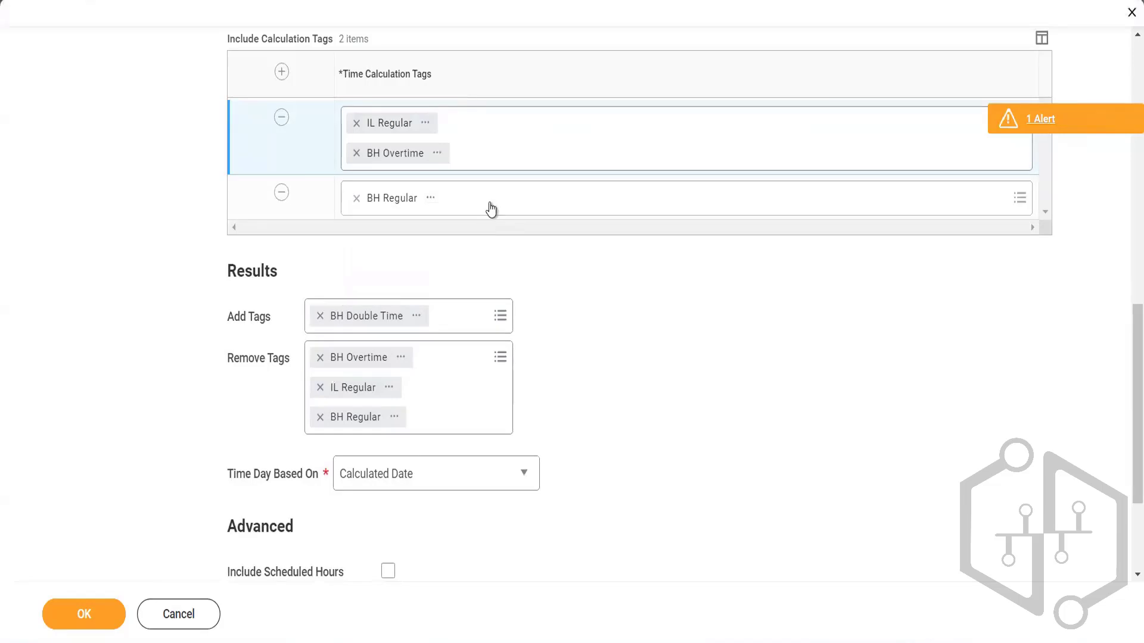
{"action": "left_click", "coordinate": [490, 208]}
{"action": "key", "text": "ctrl+v"}
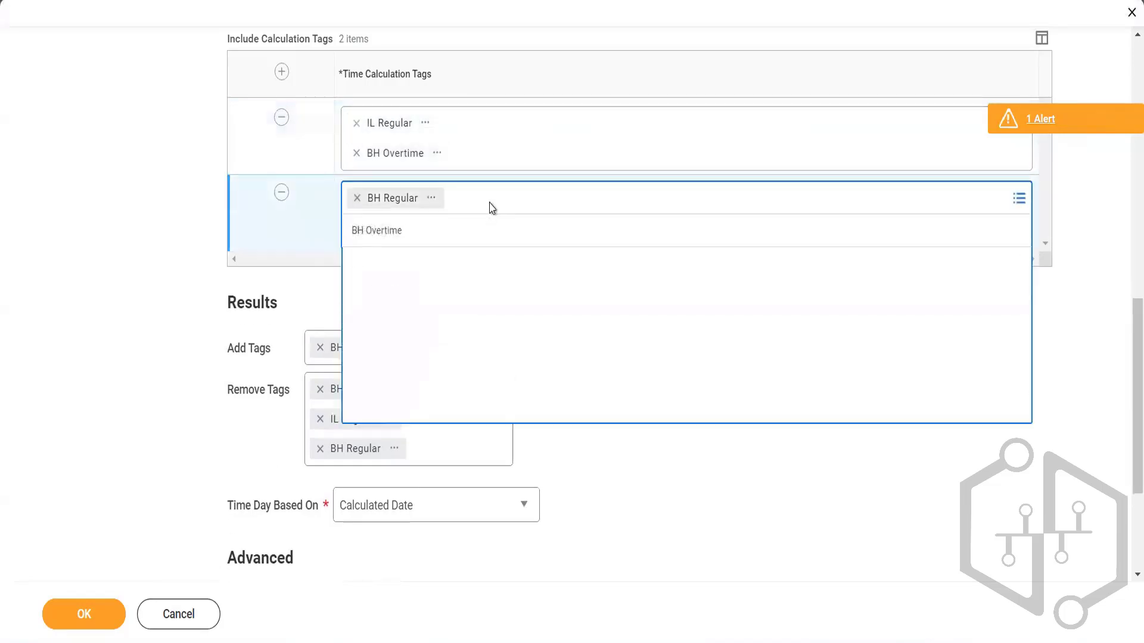
{"action": "left_click", "coordinate": [151, 256]}
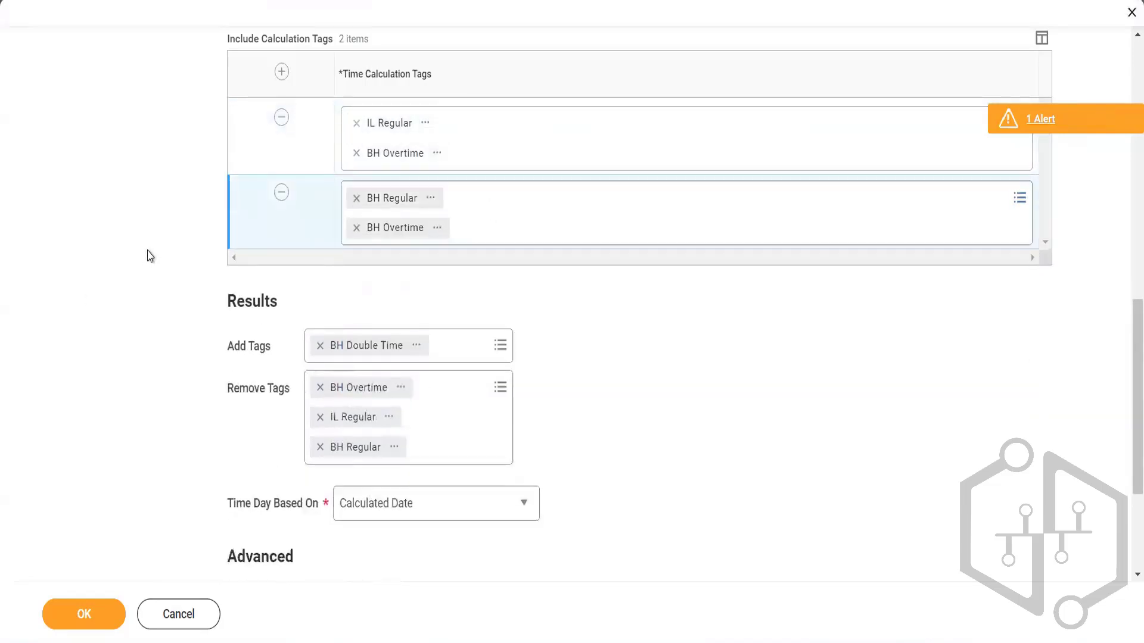
Step: Assign the calculation to the General Calculations time calculation group
{"action": "scroll", "coordinate": [148, 255], "scroll_direction": "up", "scroll_amount": 10}
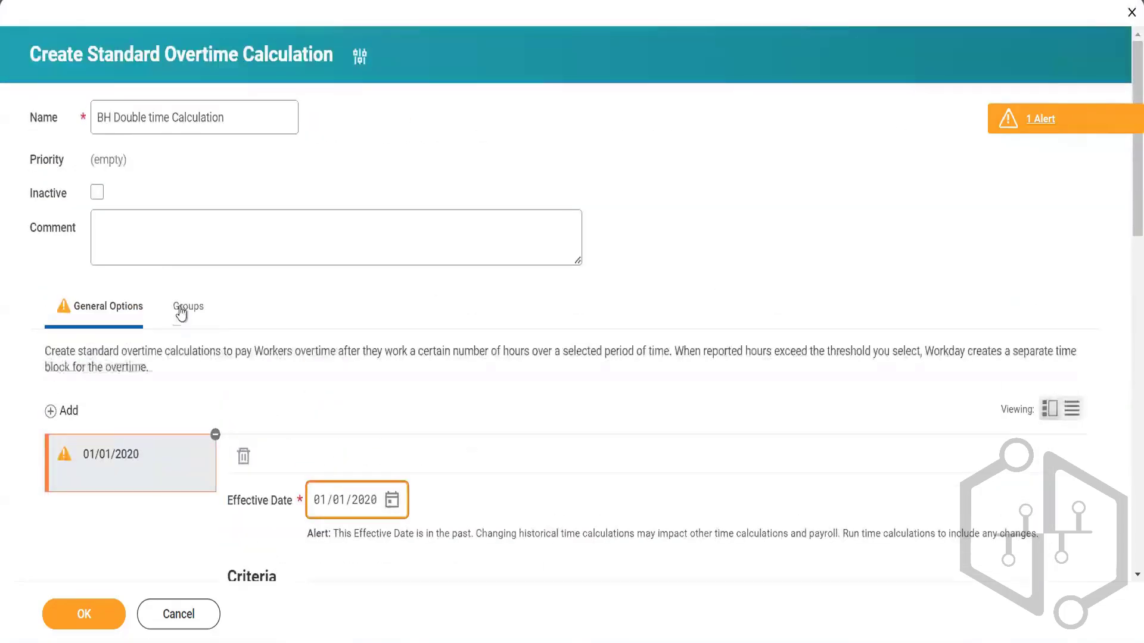
{"action": "left_click", "coordinate": [182, 312]}
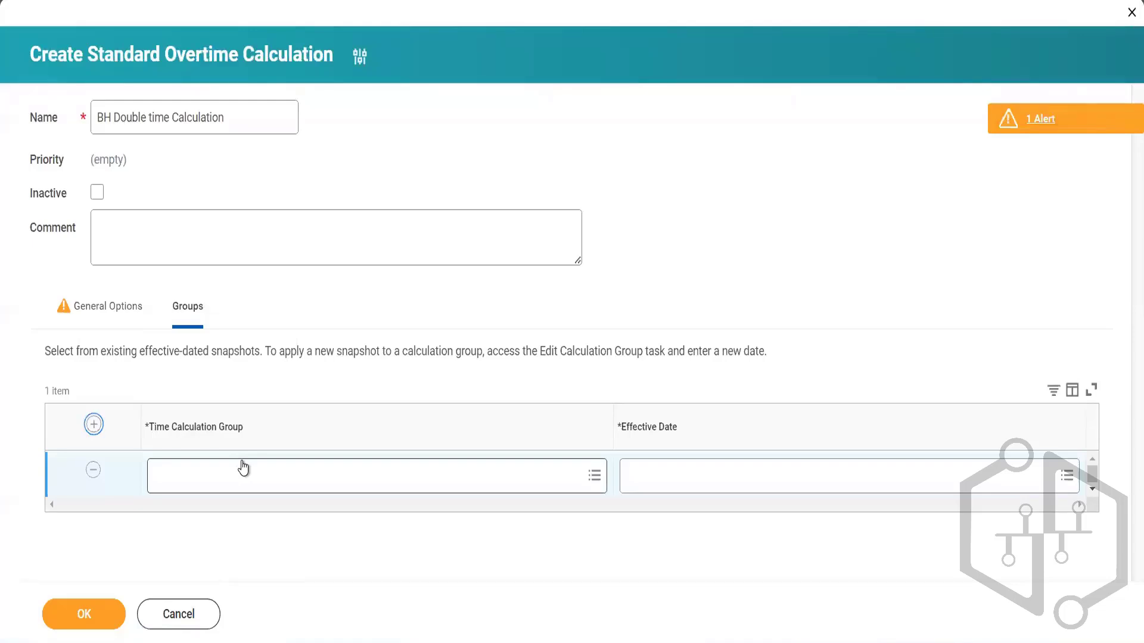
{"action": "left_click", "coordinate": [238, 474]}
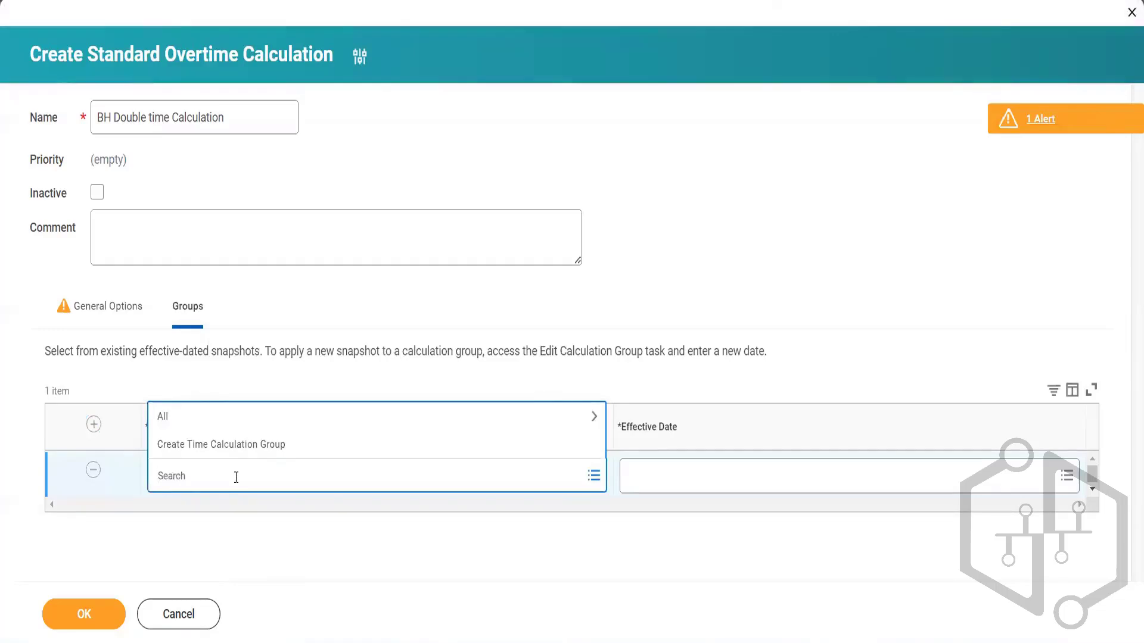
{"action": "type", "text": "General"}
{"action": "key", "text": "Return"}
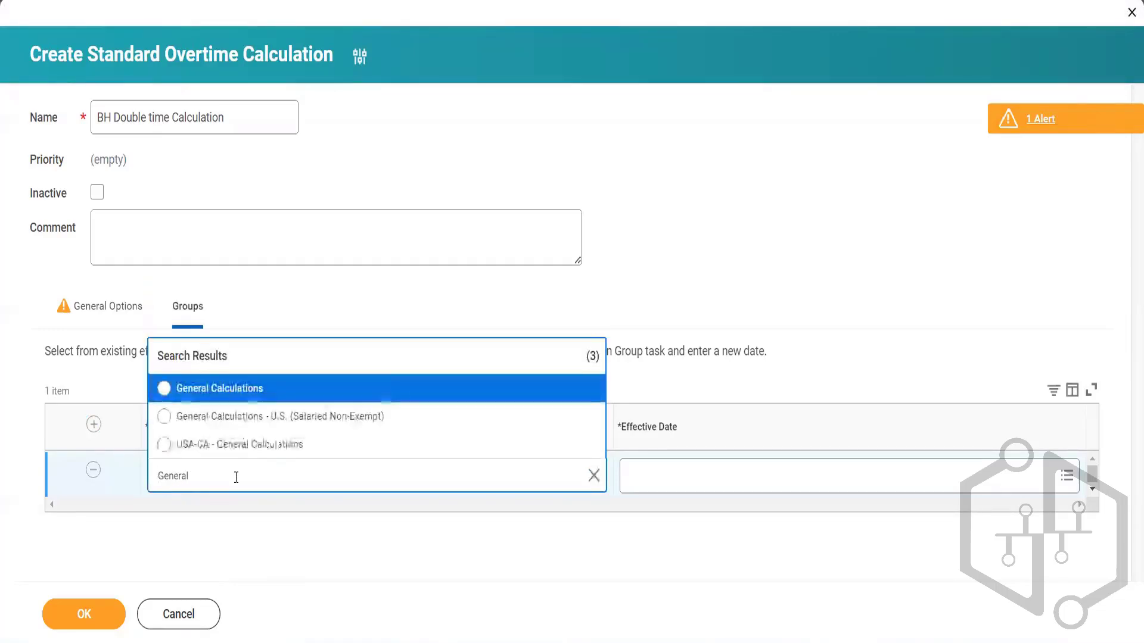
{"action": "left_click", "coordinate": [244, 393]}
Step: Review the general options of the overtime calculation and try to save it
{"action": "left_click", "coordinate": [81, 300]}
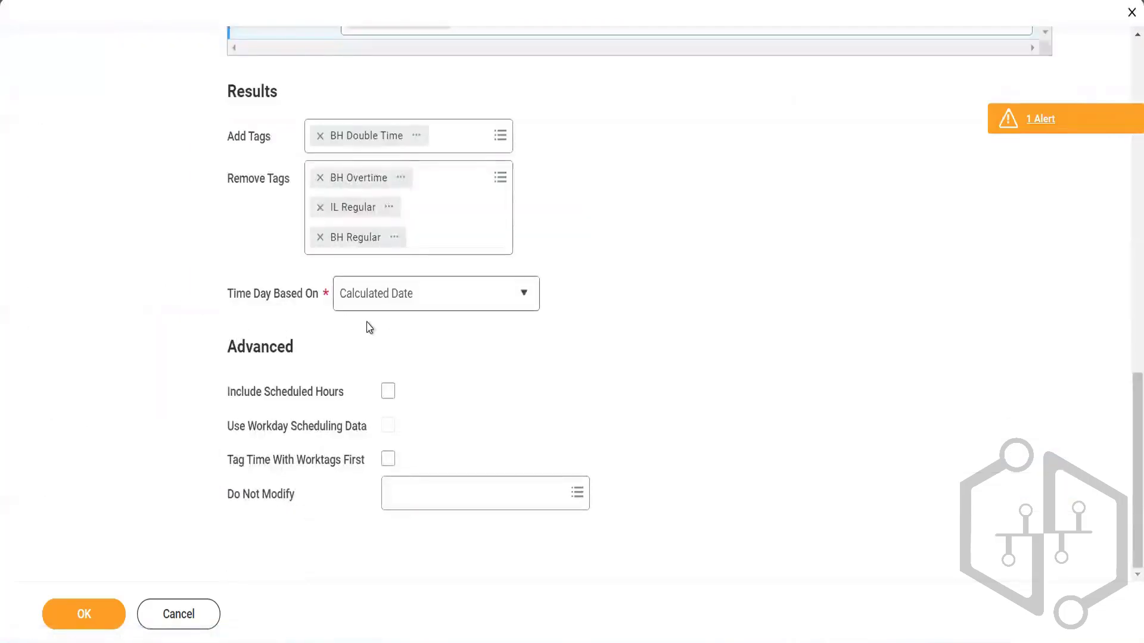
{"action": "scroll", "coordinate": [360, 324], "scroll_direction": "up", "scroll_amount": 15}
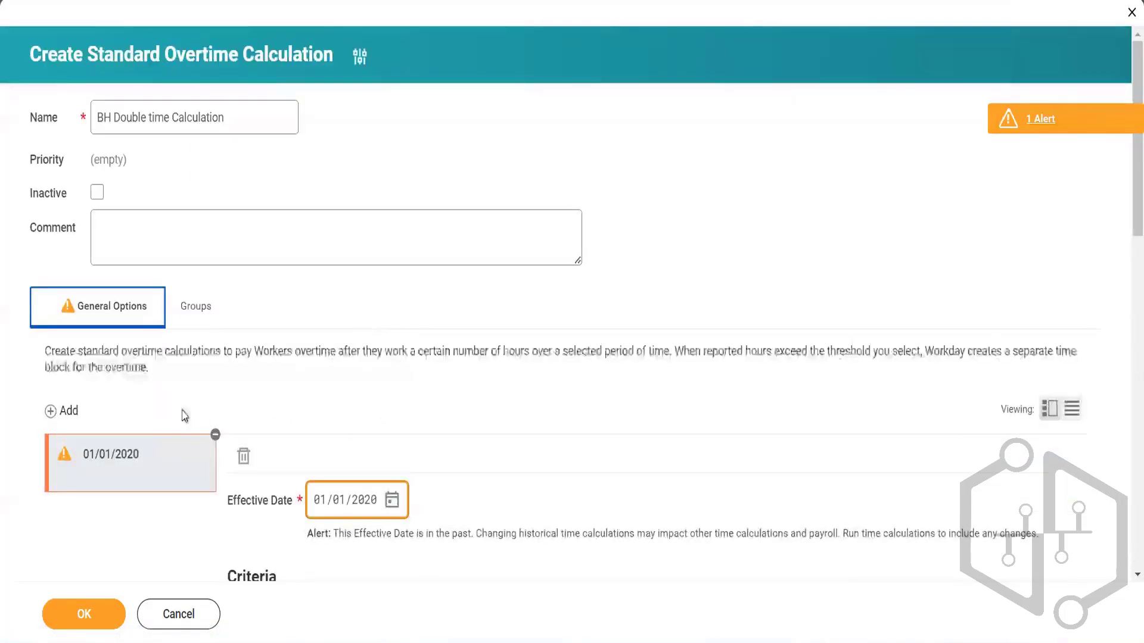
{"action": "left_click", "coordinate": [85, 613]}
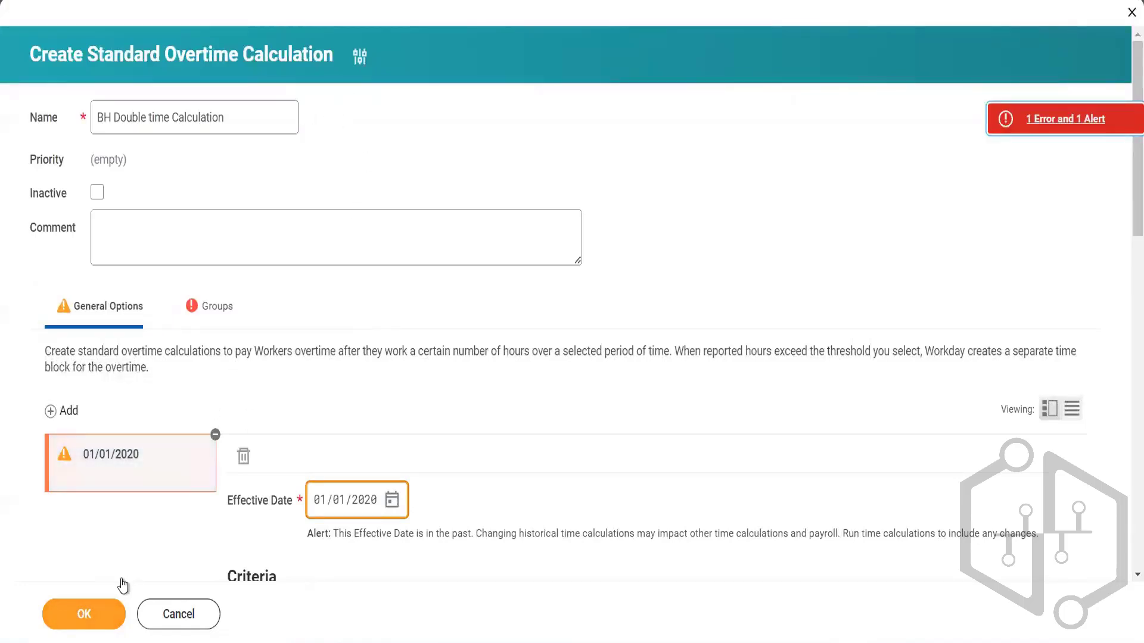
{"action": "left_click", "coordinate": [101, 622]}
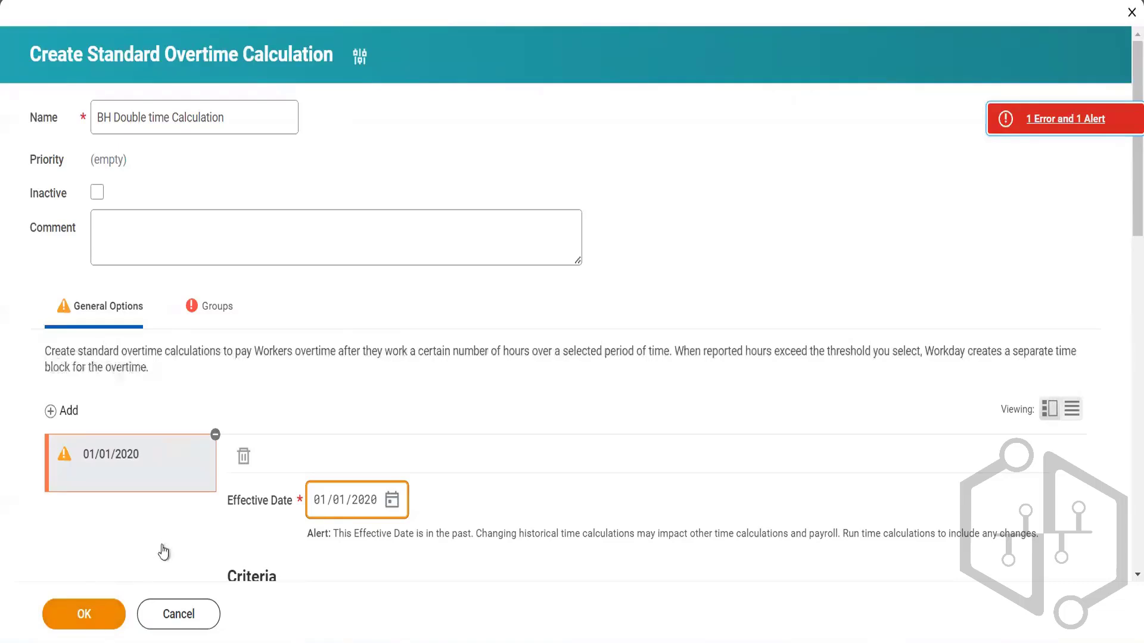
Step: Set the General Calculations group's effective date to 01/01/1930 (Current Snapshot) and save the calculation
{"action": "left_click", "coordinate": [224, 312]}
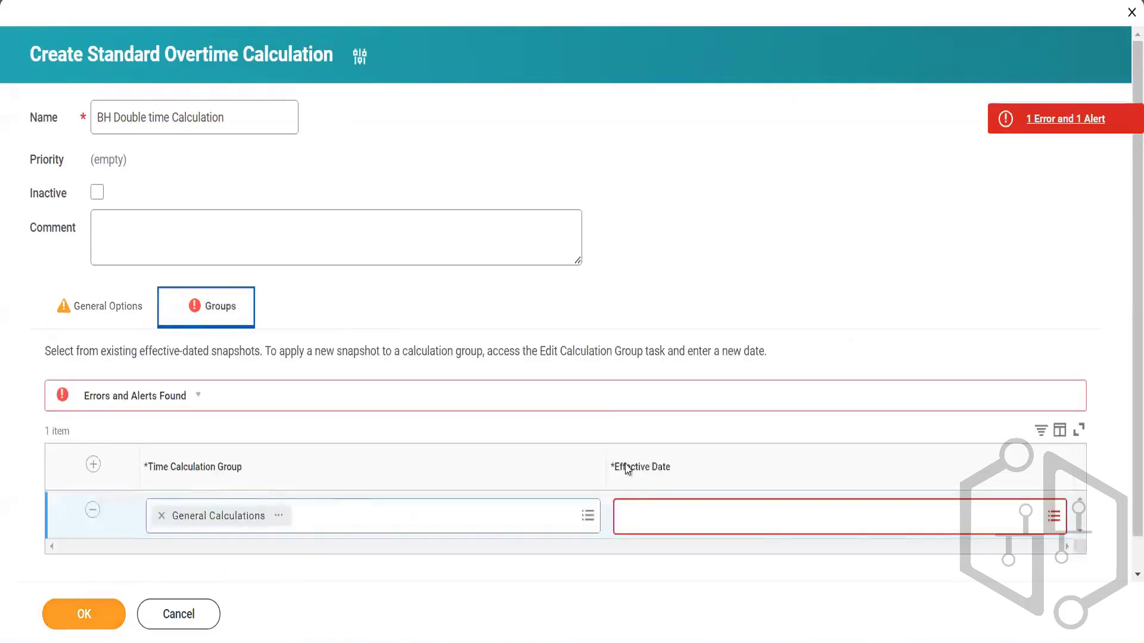
{"action": "left_click", "coordinate": [639, 515]}
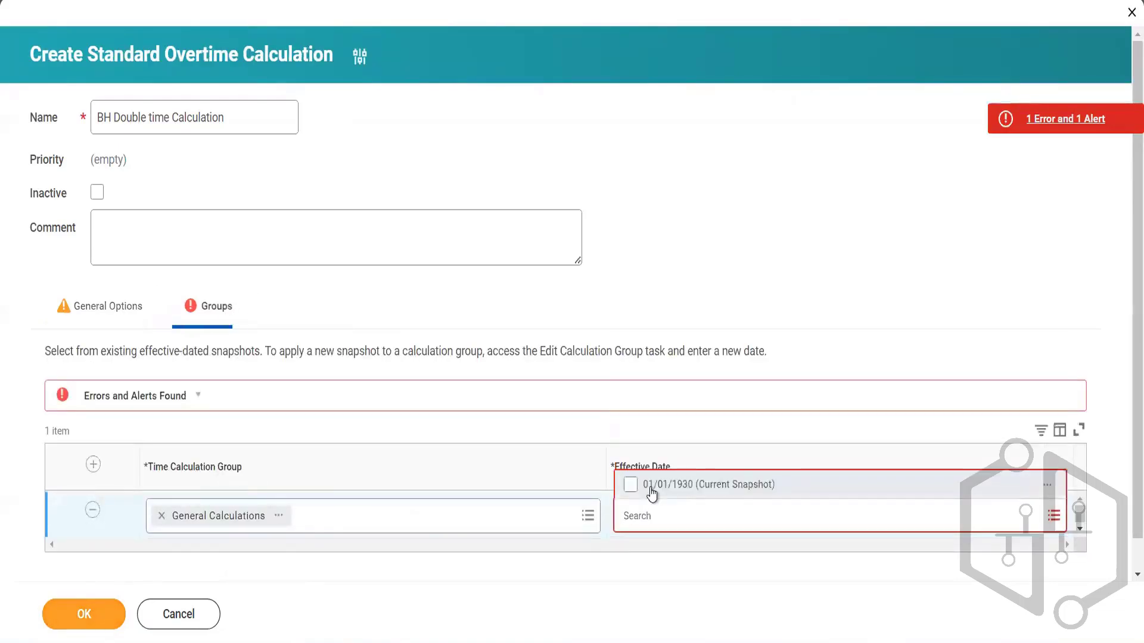
{"action": "left_click", "coordinate": [648, 492]}
{"action": "left_click", "coordinate": [102, 617]}
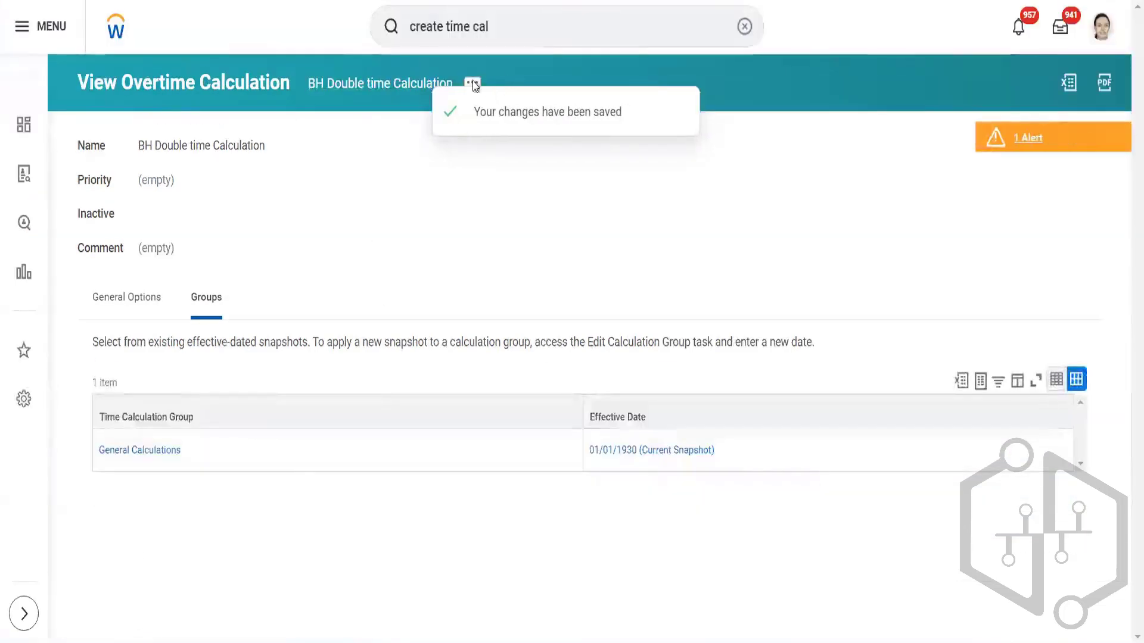
Step: Set the time calculation priority of BH Double time Calculation to BH_02 and save the priorities
{"action": "left_click", "coordinate": [472, 82]}
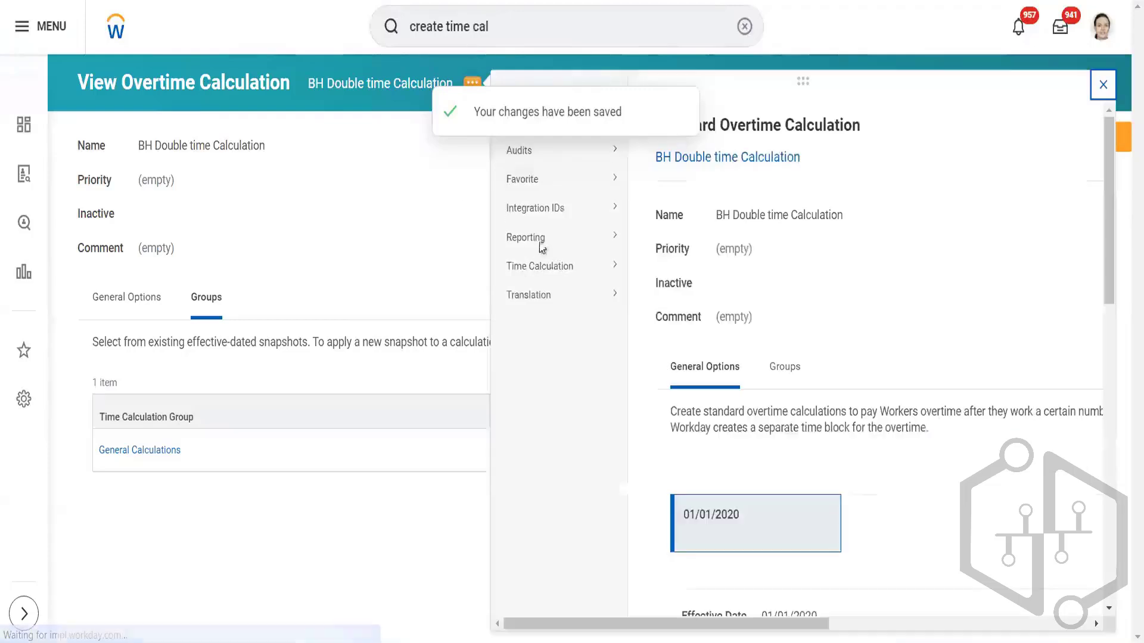
{"action": "mouse_move", "coordinate": [566, 279]}
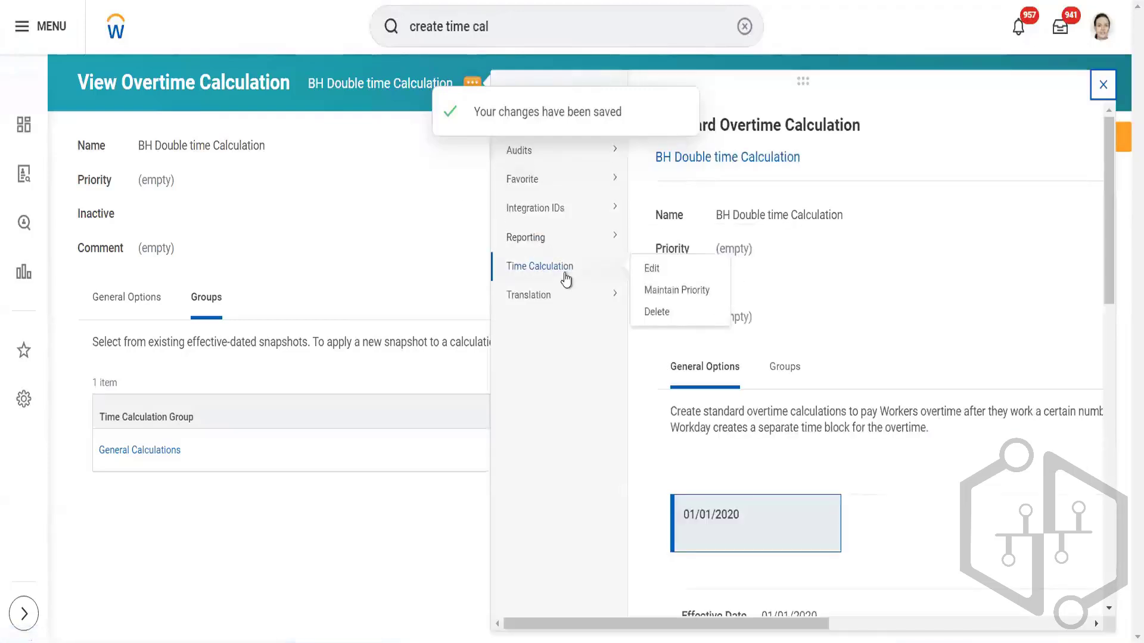
{"action": "left_click", "coordinate": [691, 292]}
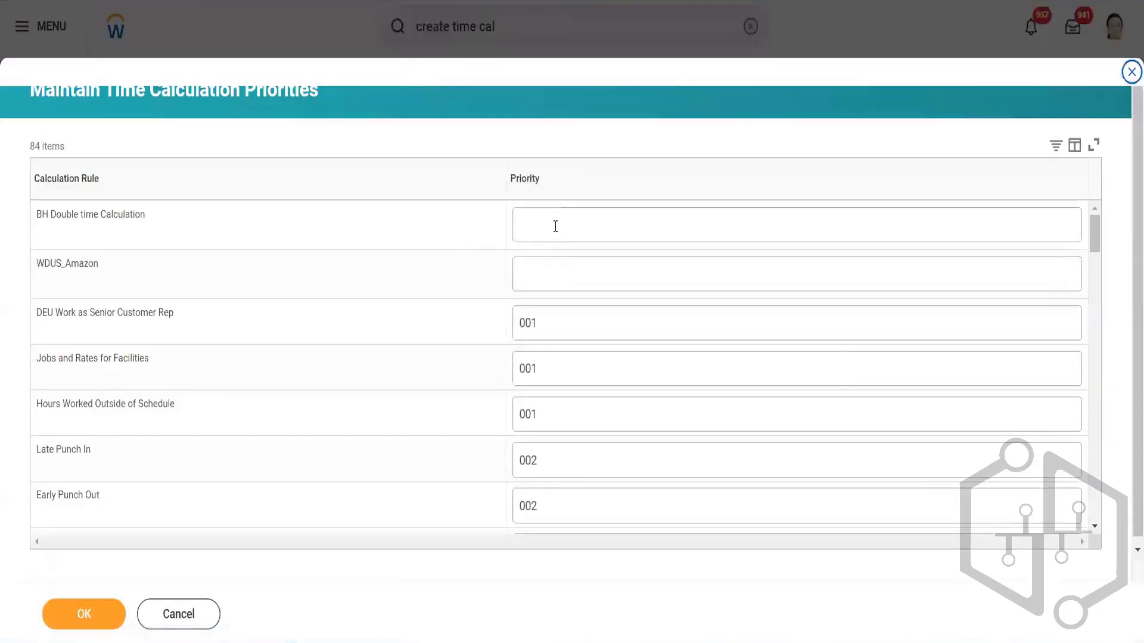
{"action": "left_click", "coordinate": [555, 226]}
{"action": "type", "text": "BH"}
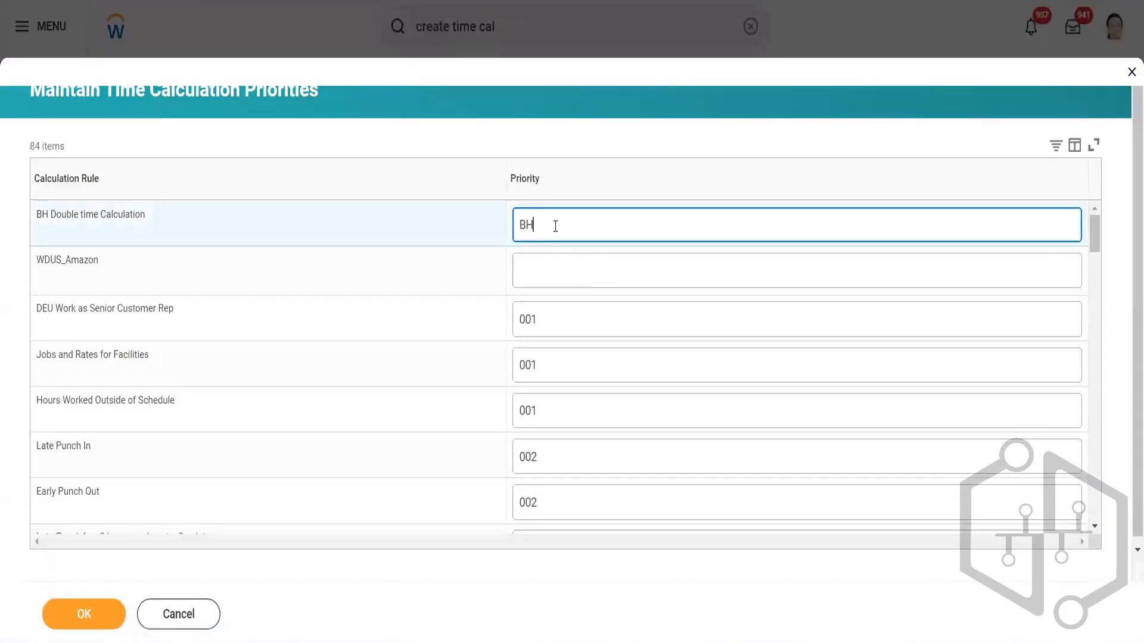
{"action": "type", "text": "_02"}
{"action": "left_click", "coordinate": [78, 616]}
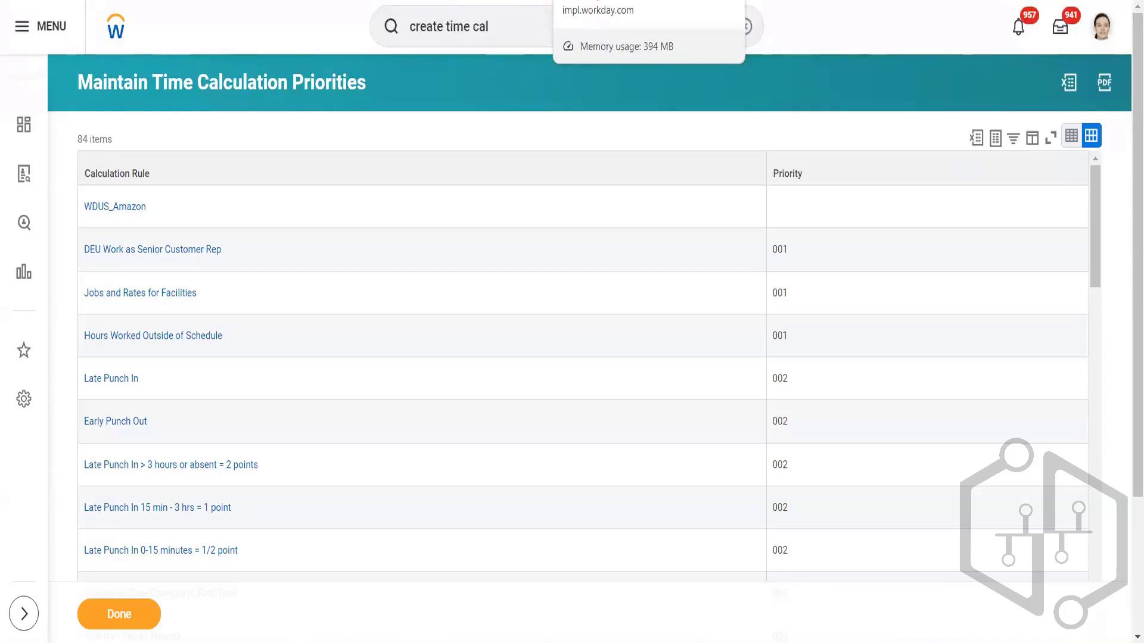
Step: Run and confirm the time calculations for the week of Apr 8 – 14, 2024 on the worker's time calendar
{"action": "left_click", "coordinate": [510, 27]}
{"action": "key", "text": "ctrl+a"}
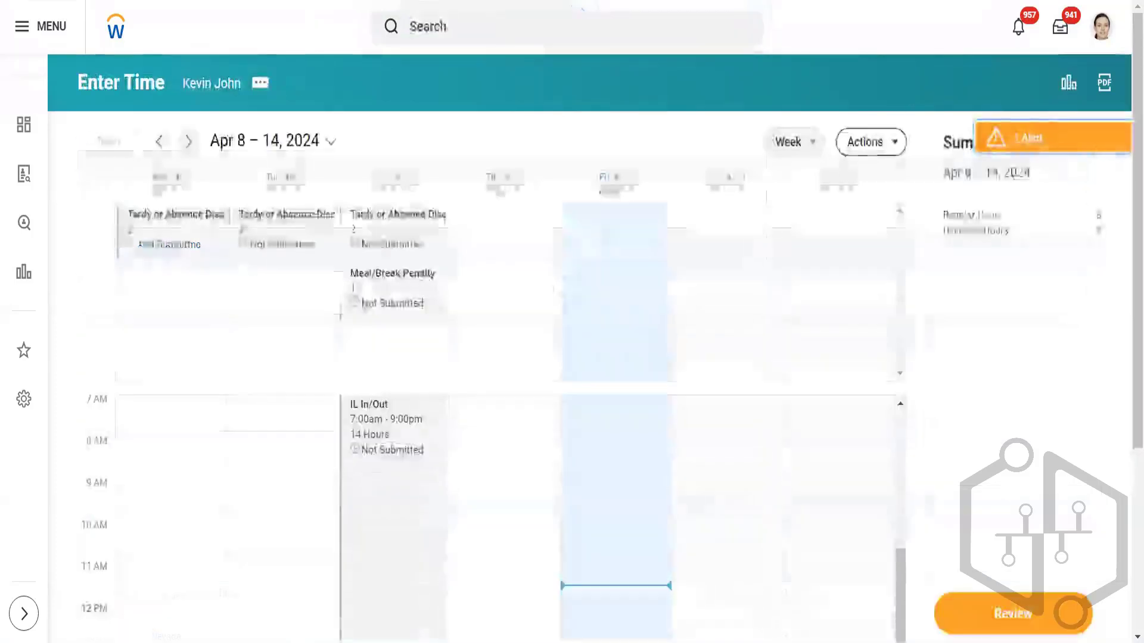
{"action": "left_click", "coordinate": [879, 154]}
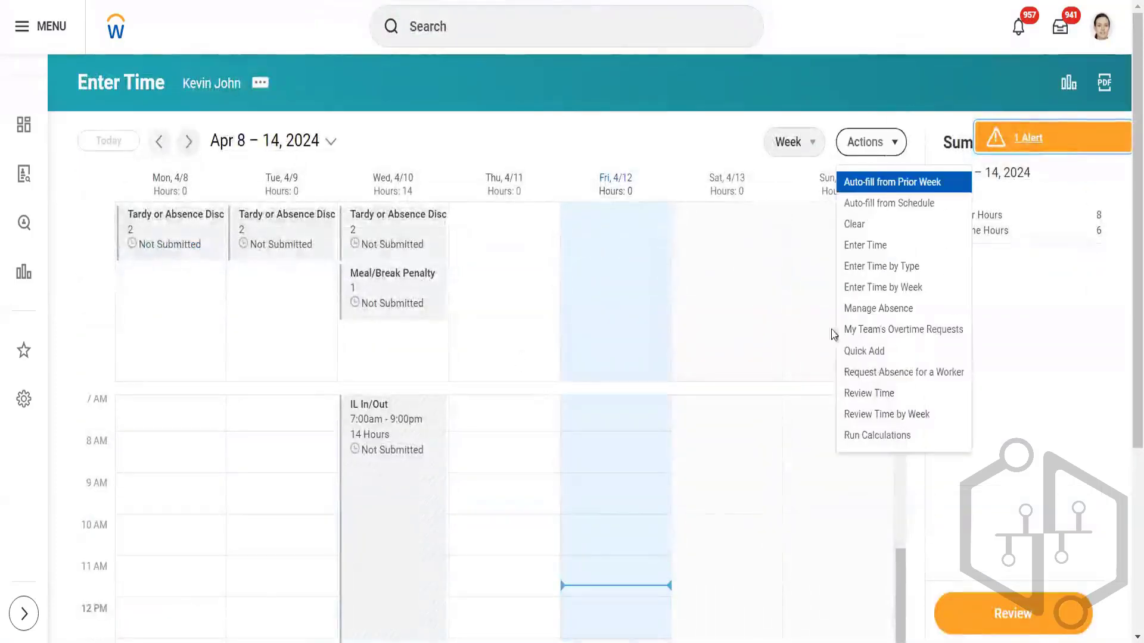
{"action": "left_click", "coordinate": [882, 432]}
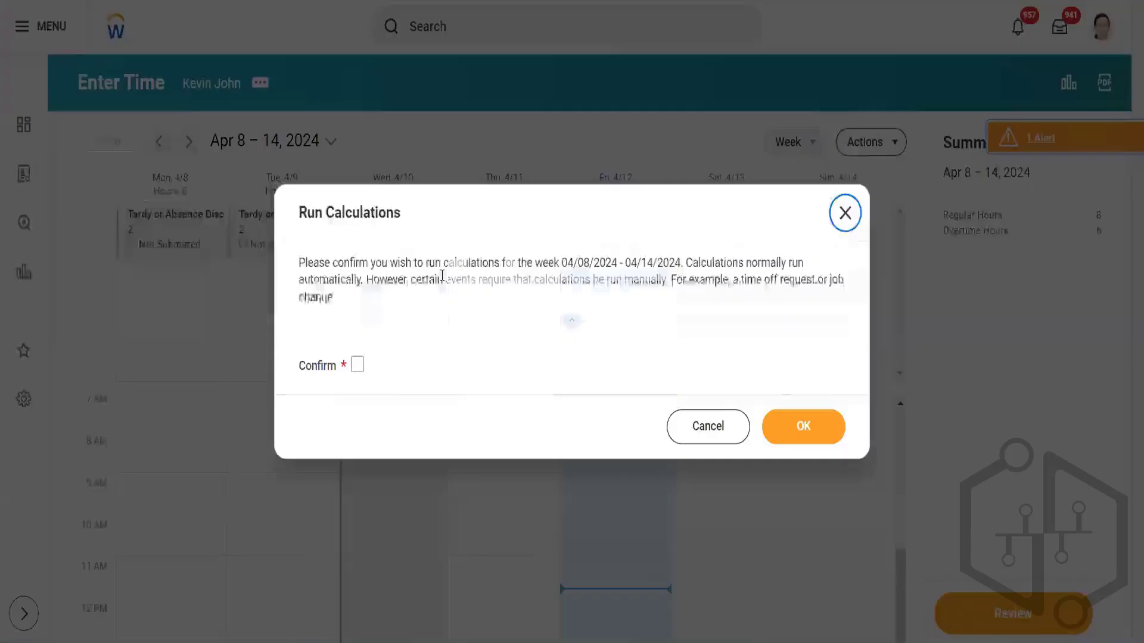
{"action": "left_click", "coordinate": [357, 365]}
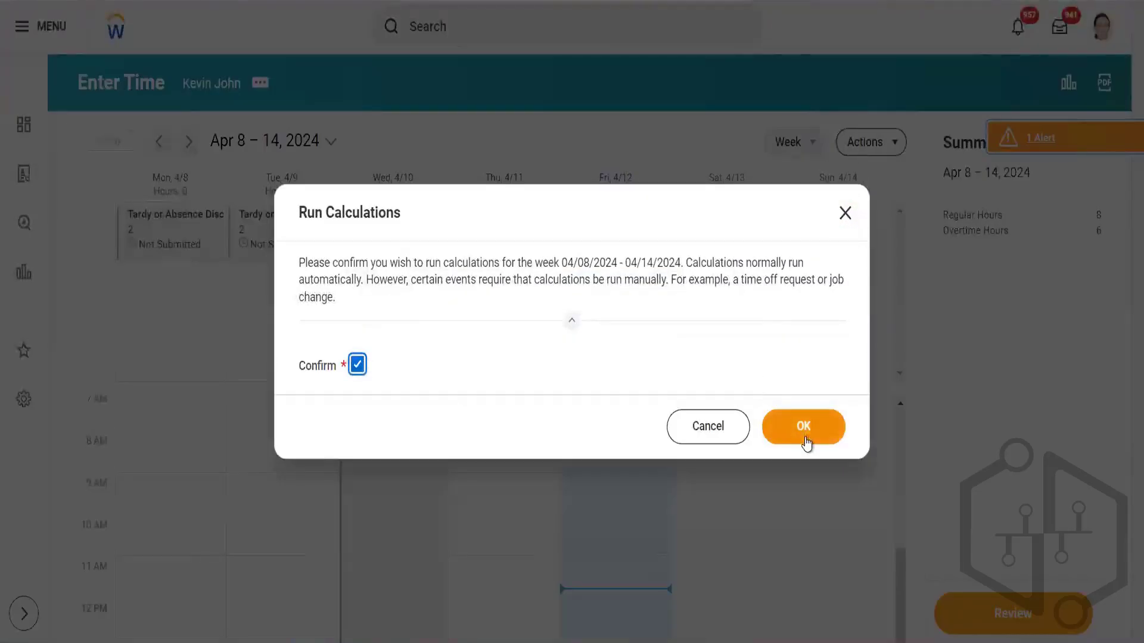
{"action": "left_click", "coordinate": [806, 441]}
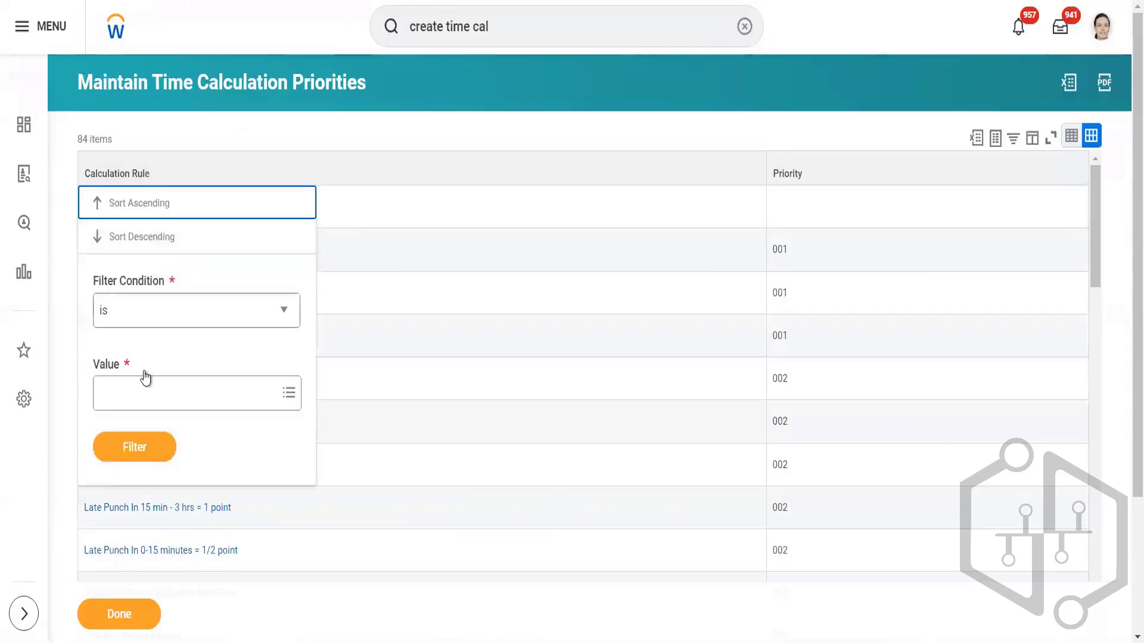
Step: Filter the time calculation priorities by calculation rule to BH Double time Calculation and open that calculation for editing
{"action": "left_click", "coordinate": [142, 389]}
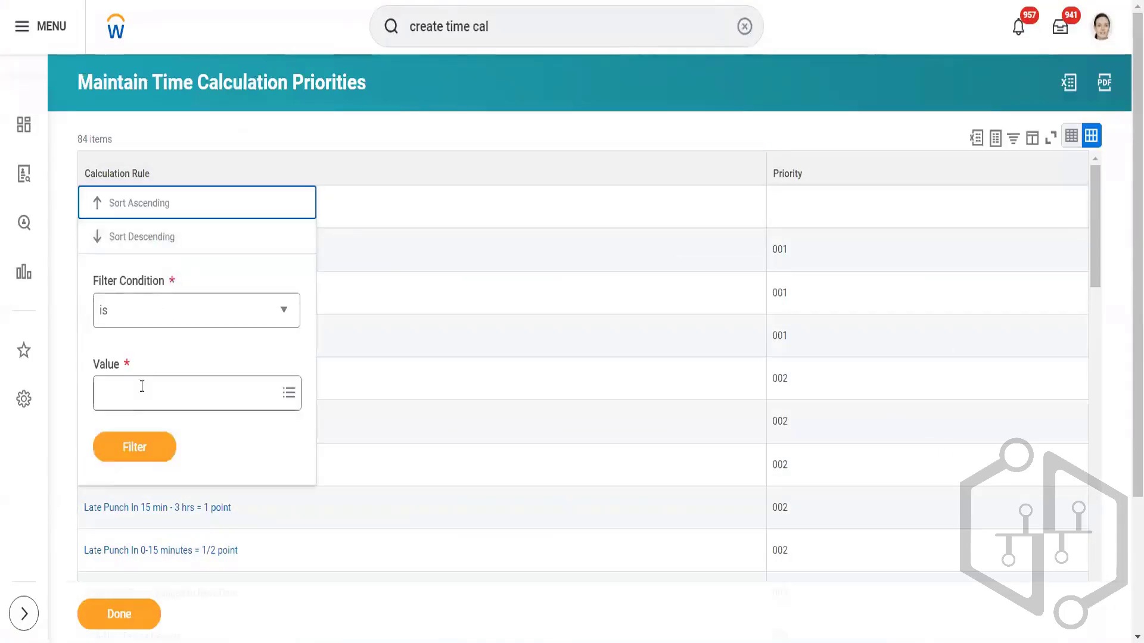
{"action": "type", "text": "Bel"}
{"action": "type", "text": "D"}
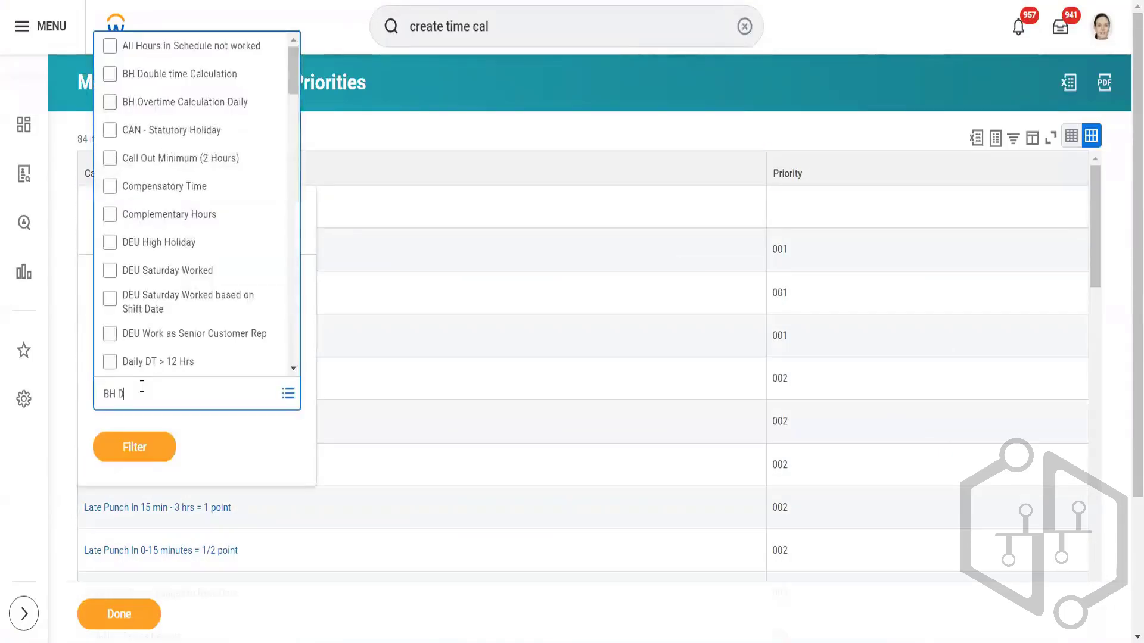
{"action": "type", "text": "ouble"}
{"action": "key", "text": "Return"}
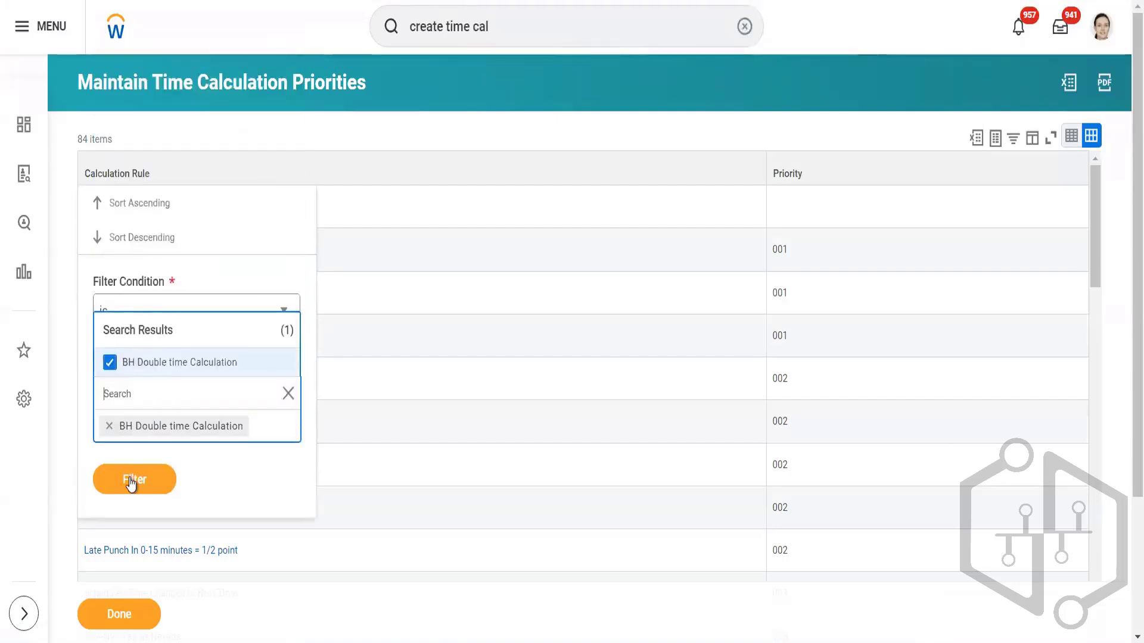
{"action": "left_click", "coordinate": [131, 483]}
{"action": "left_click", "coordinate": [149, 455]}
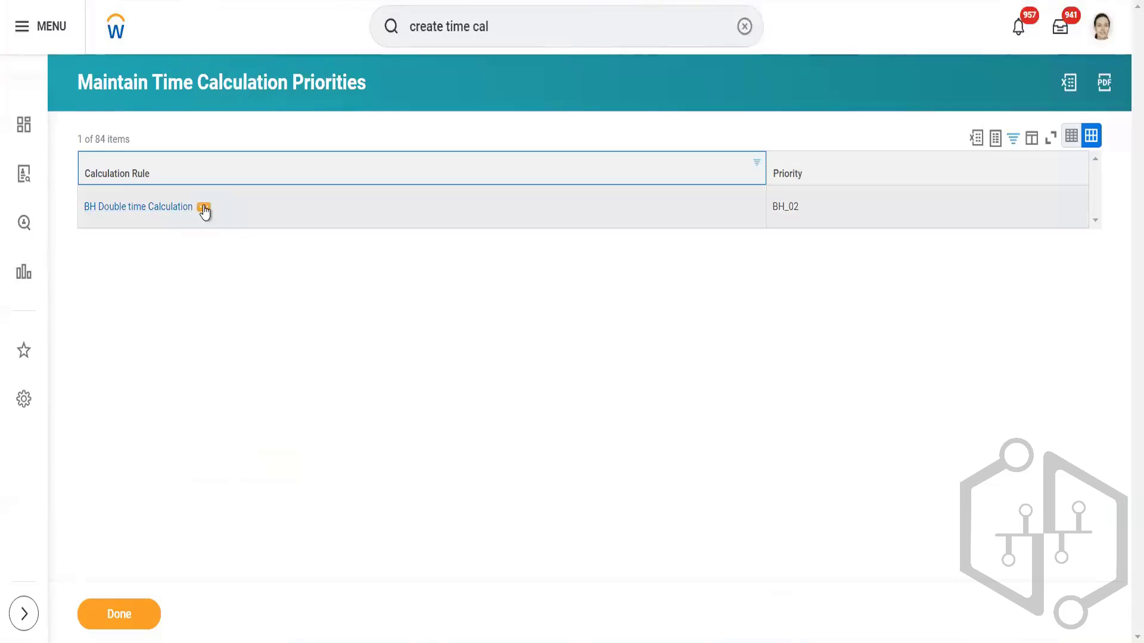
{"action": "left_click", "coordinate": [203, 209]}
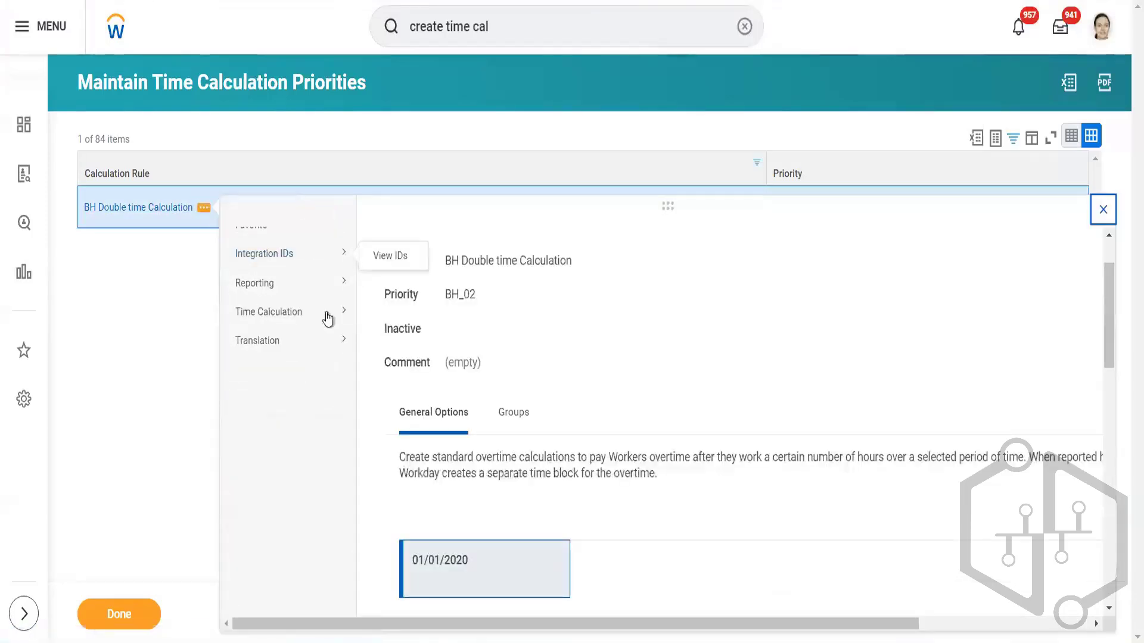
{"action": "mouse_move", "coordinate": [327, 315]}
{"action": "left_click", "coordinate": [379, 315]}
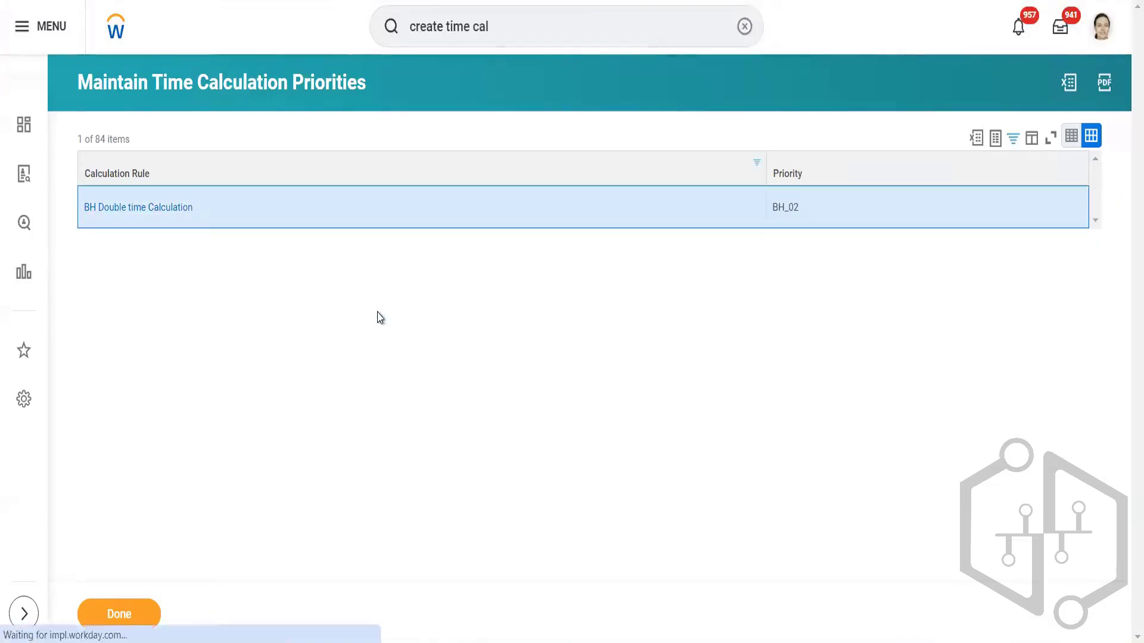
Step: Remove the BH Overtime tag from both Include Calculation Tags rows, keeping IL Regular and BH Regular, and save the calculation
{"action": "scroll", "coordinate": [380, 317], "scroll_direction": "down", "scroll_amount": 2}
{"action": "scroll", "coordinate": [380, 318], "scroll_direction": "down", "scroll_amount": 5}
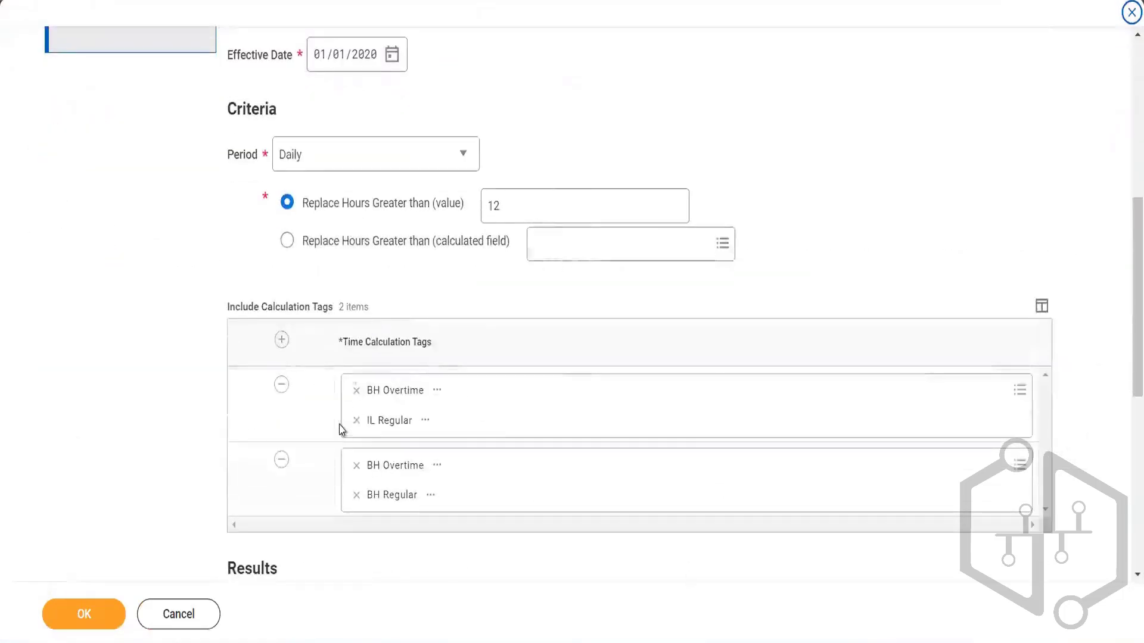
{"action": "left_click", "coordinate": [356, 391]}
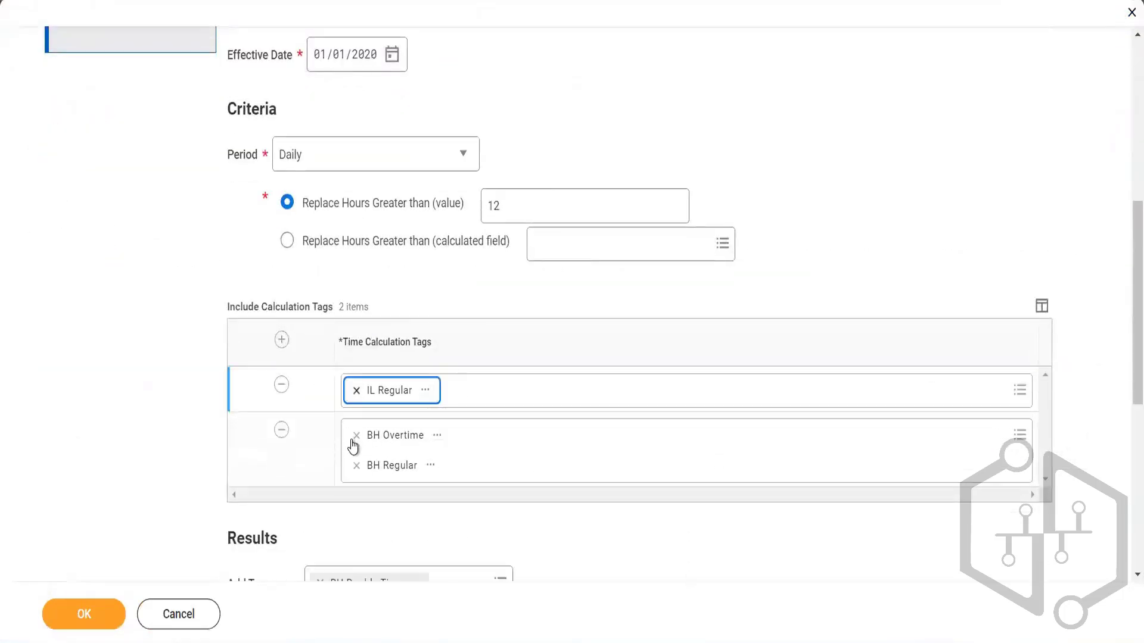
{"action": "left_click", "coordinate": [357, 436]}
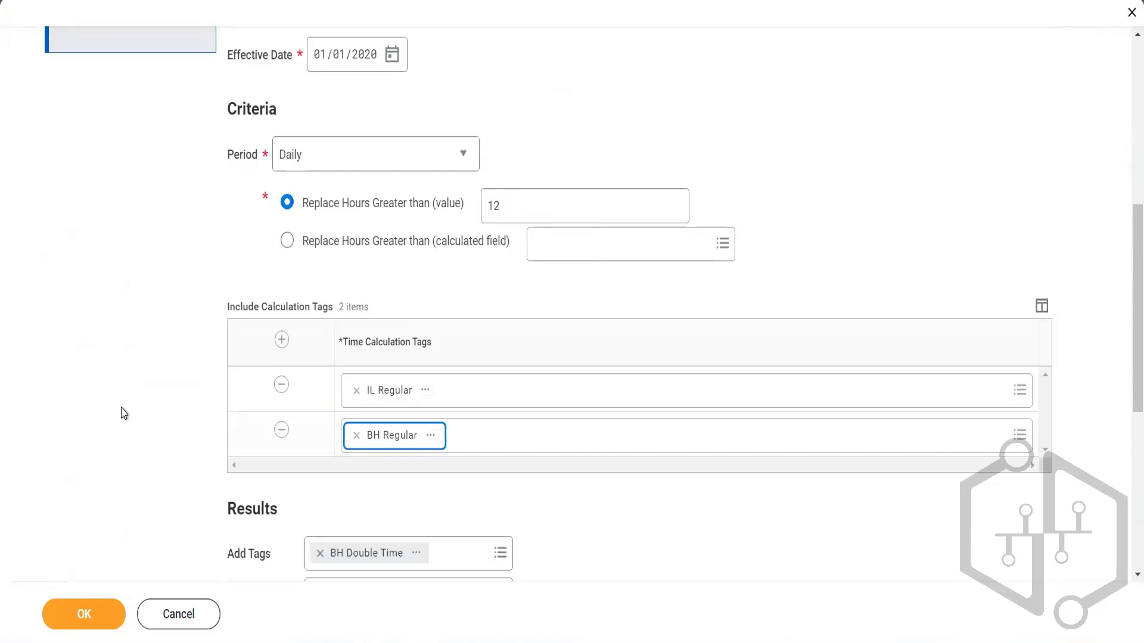
{"action": "scroll", "coordinate": [124, 538], "scroll_direction": "down", "scroll_amount": 7}
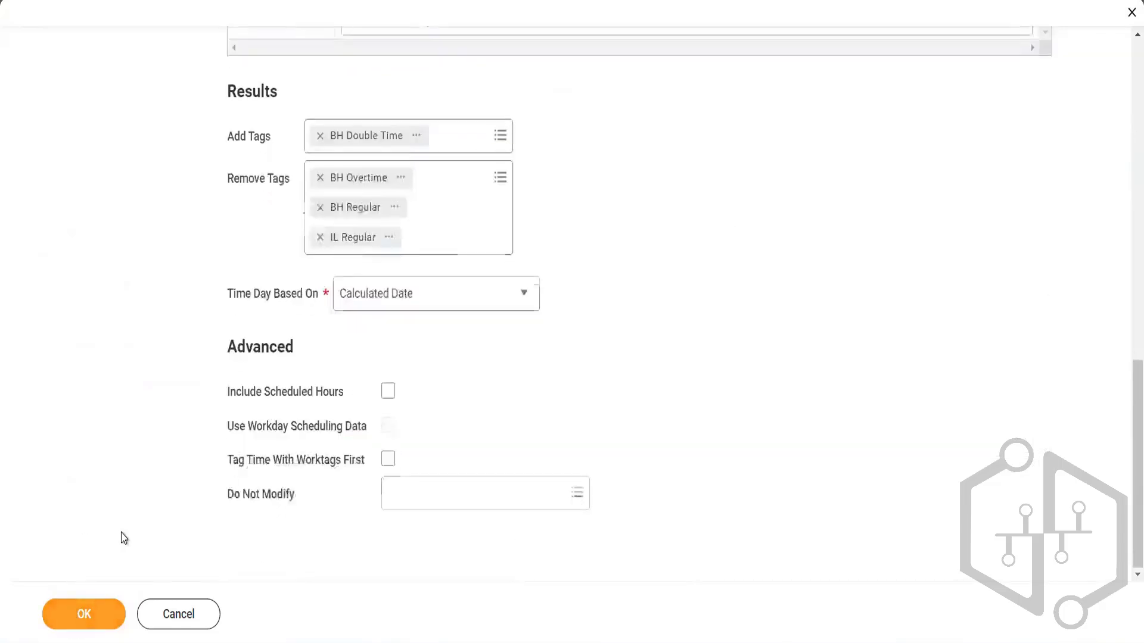
{"action": "left_click", "coordinate": [84, 619]}
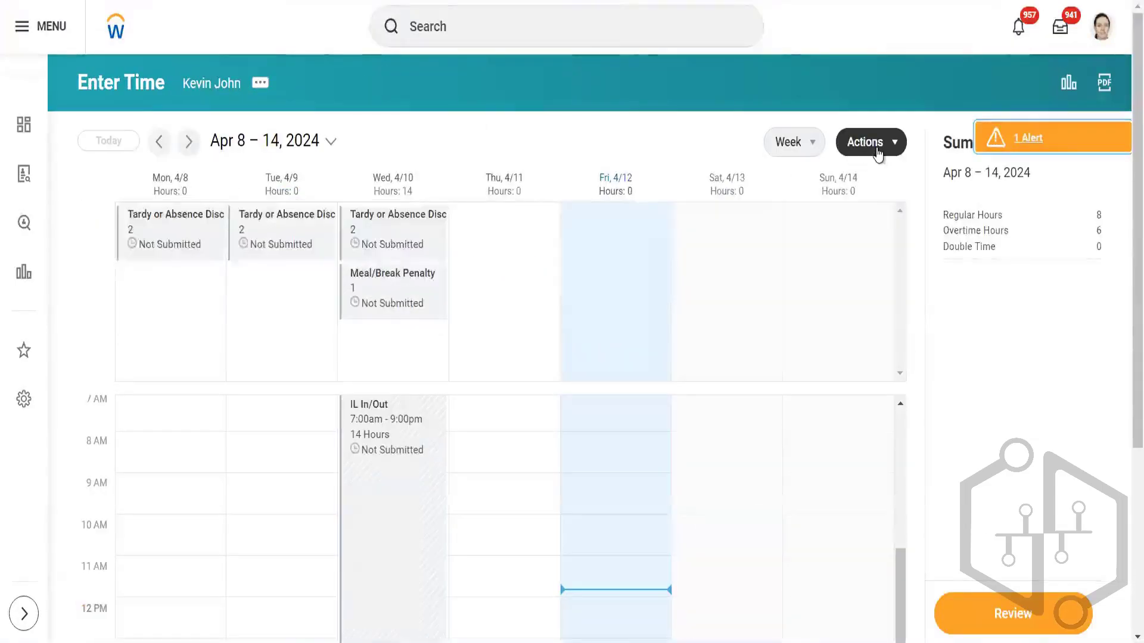
Step: Rerun the worker's time calculations for the week of Apr 8 – 14, 2024 with the edited include tags
{"action": "left_click", "coordinate": [878, 152]}
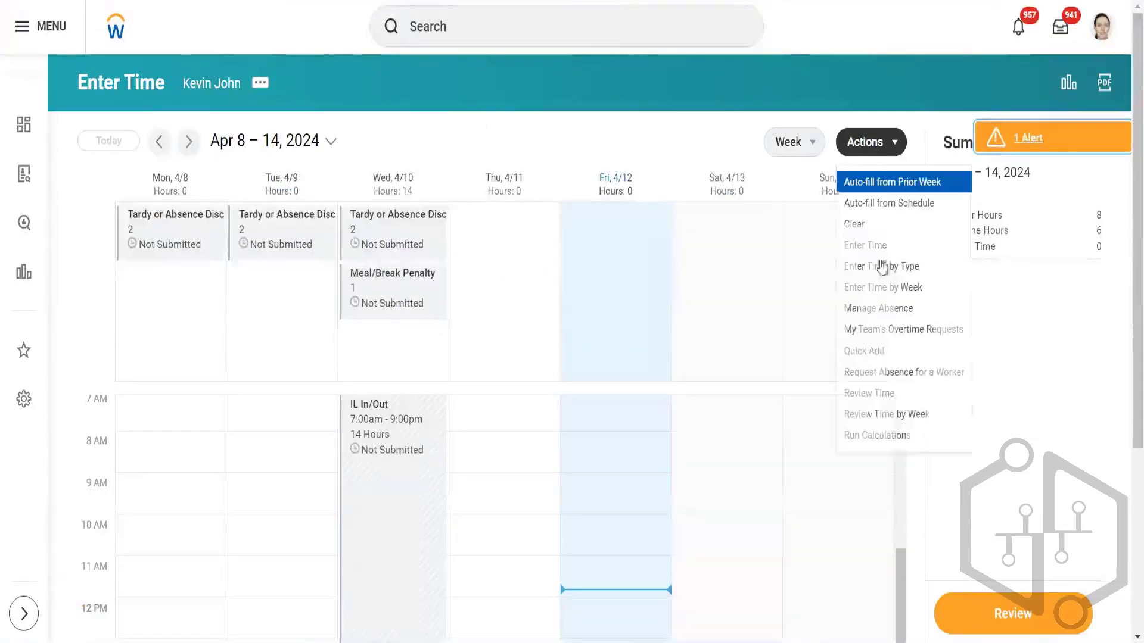
{"action": "left_click", "coordinate": [886, 437]}
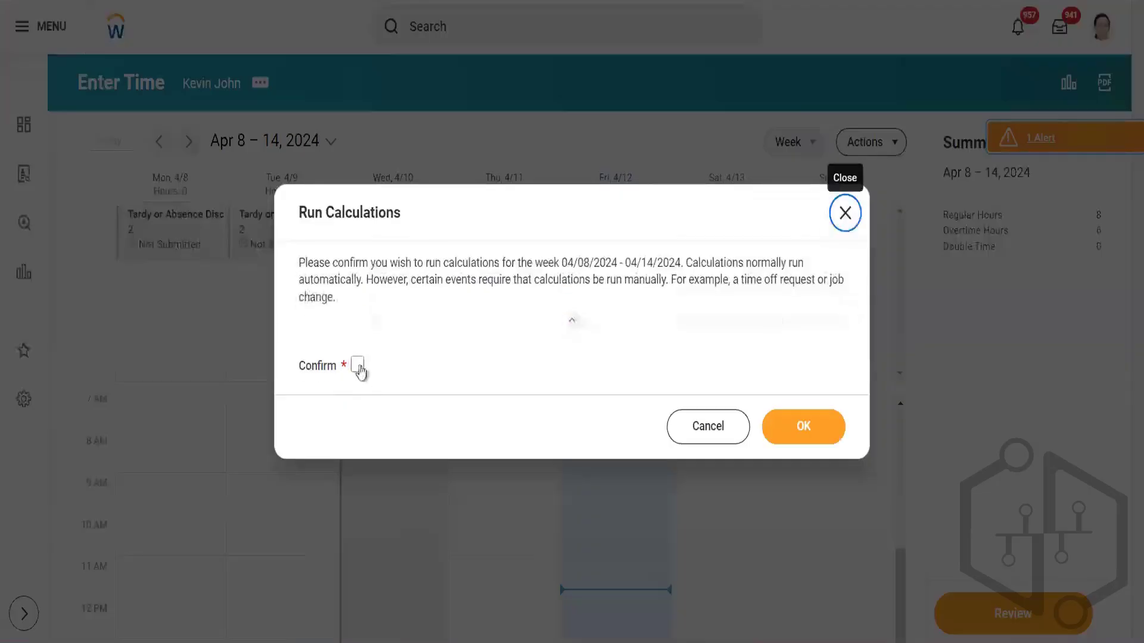
{"action": "left_click", "coordinate": [358, 365]}
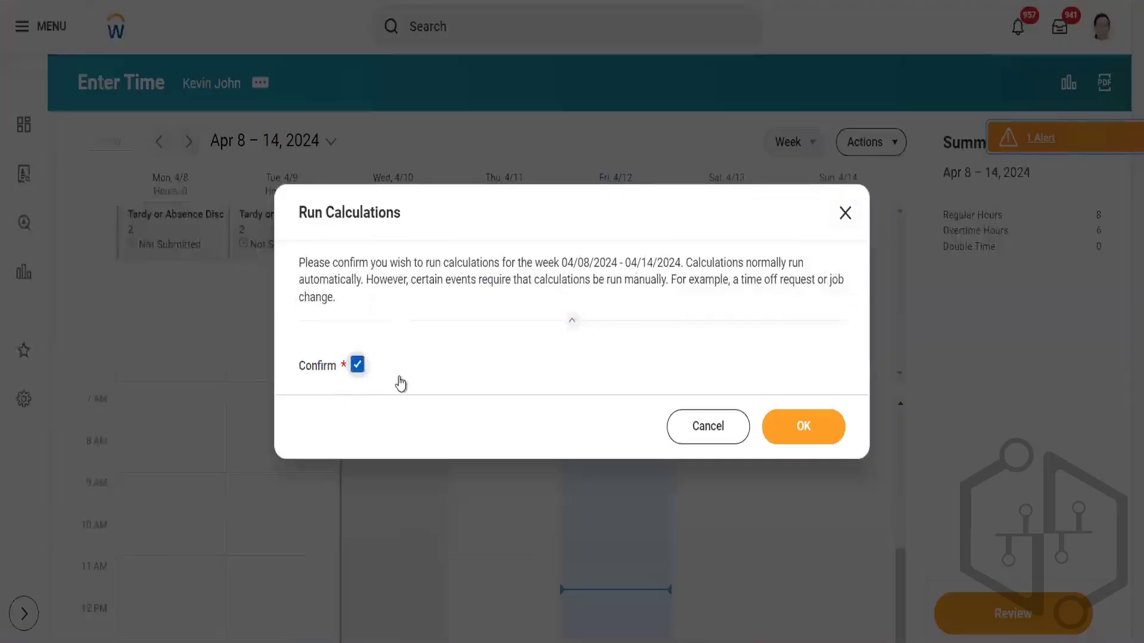
{"action": "left_click", "coordinate": [791, 425]}
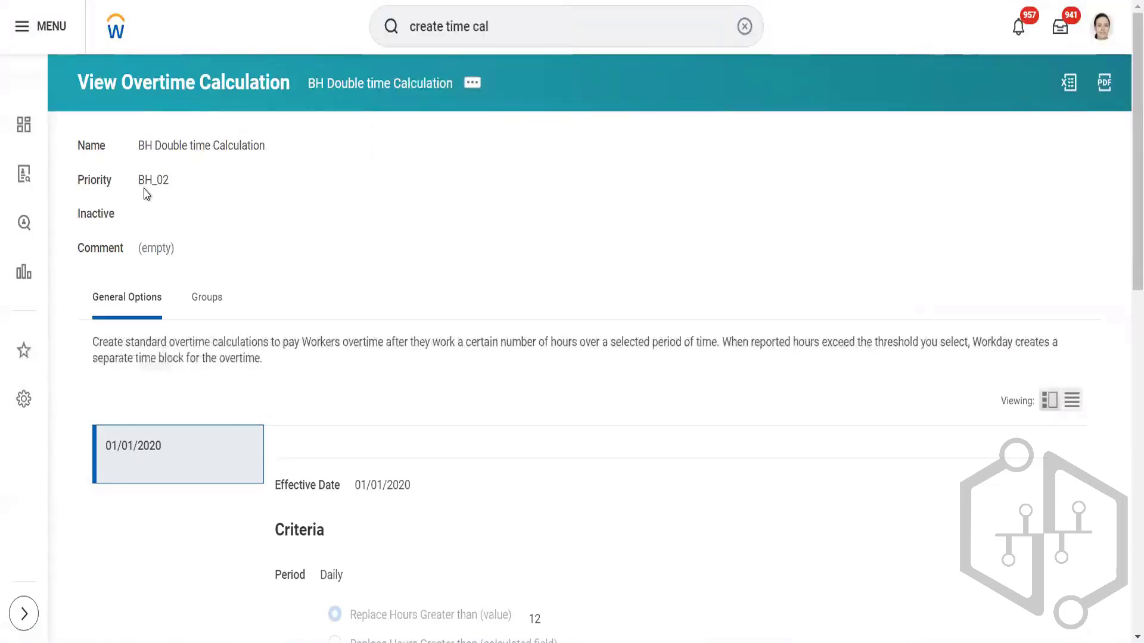
Step: Filter the time calculation priorities for values containing BH, set BH Double time Calculation's priority to BH_002, and save
{"action": "left_click", "coordinate": [472, 83]}
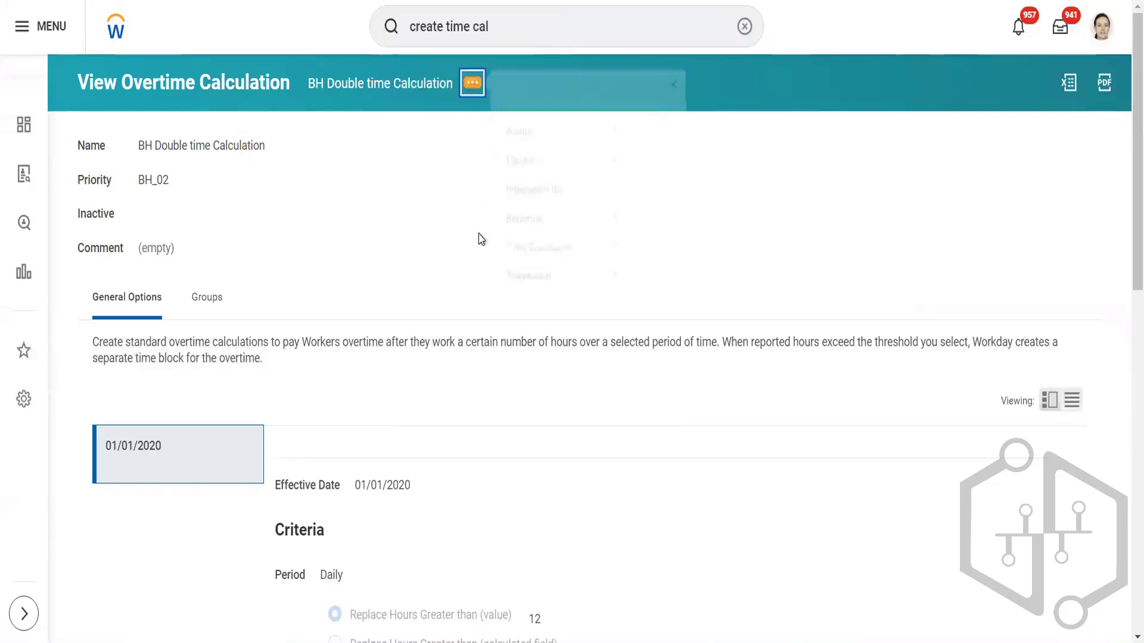
{"action": "mouse_move", "coordinate": [587, 263]}
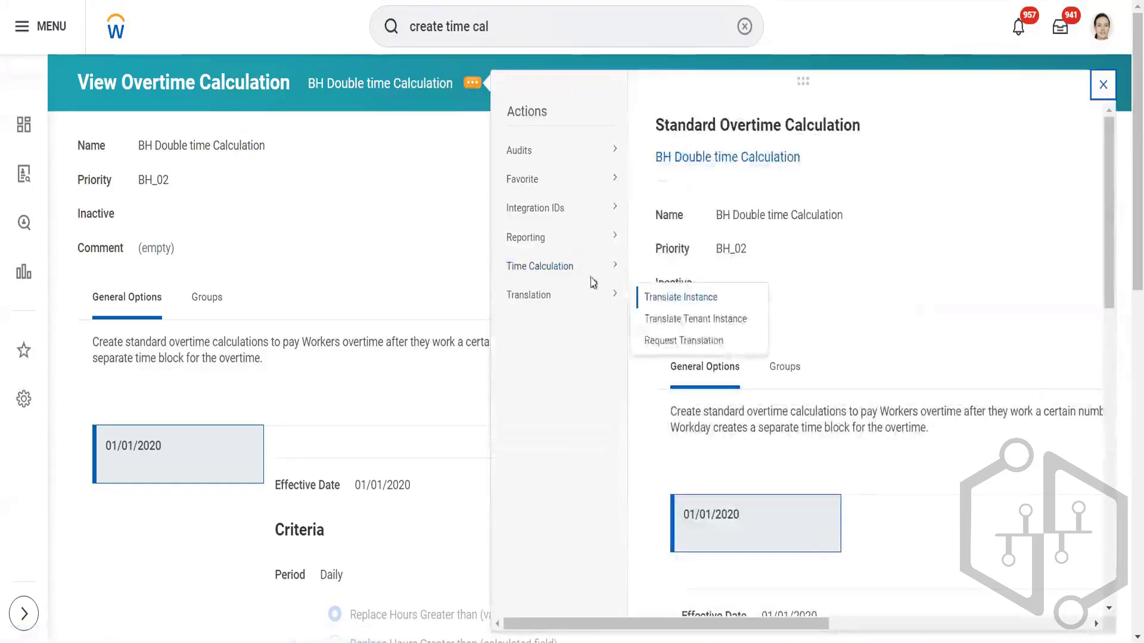
{"action": "left_click", "coordinate": [658, 292]}
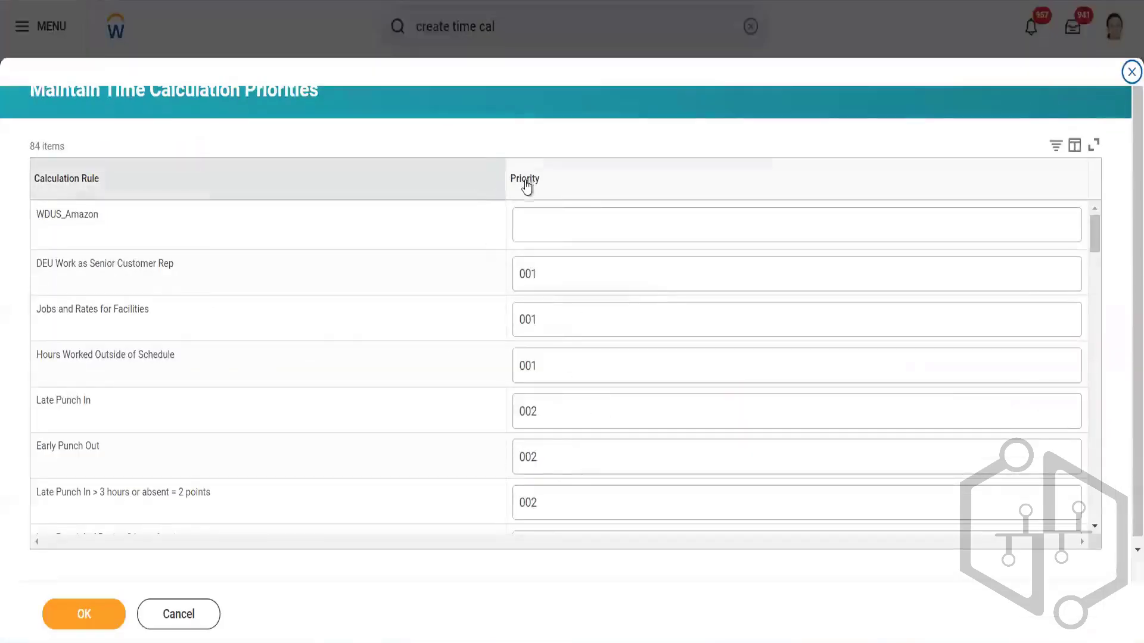
{"action": "left_click", "coordinate": [549, 411]}
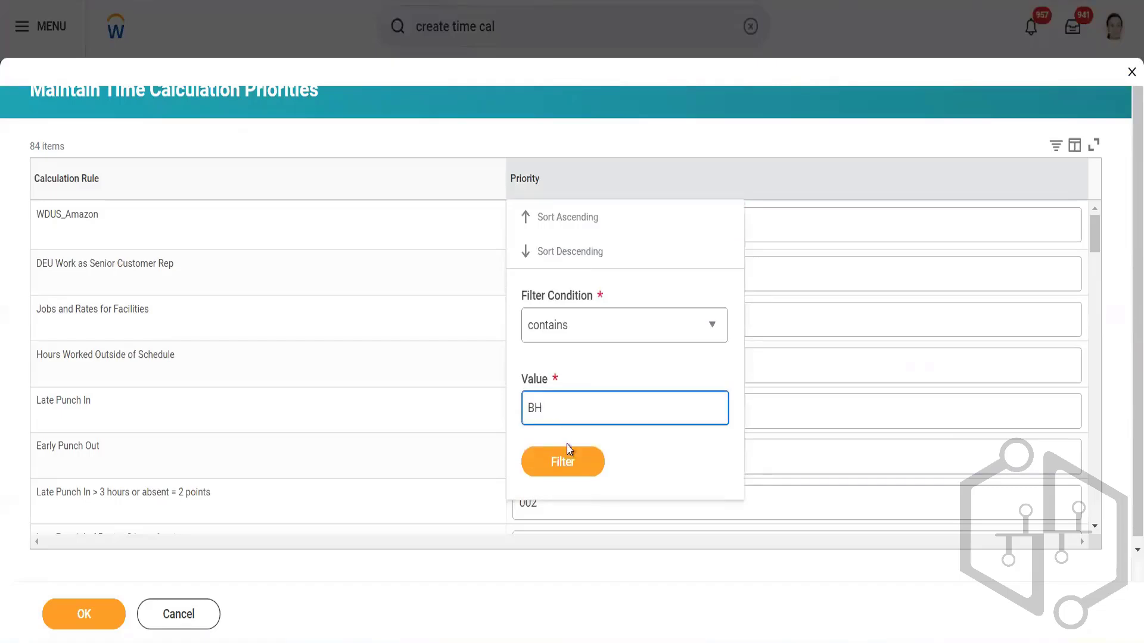
{"action": "left_click", "coordinate": [573, 461]}
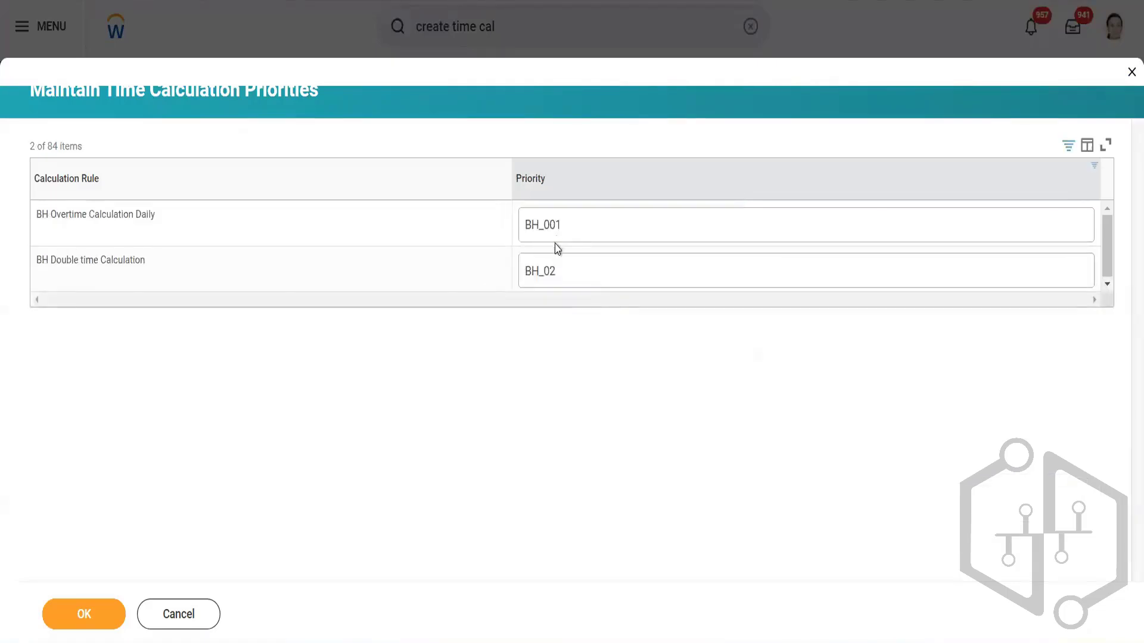
{"action": "double_click", "coordinate": [552, 273]}
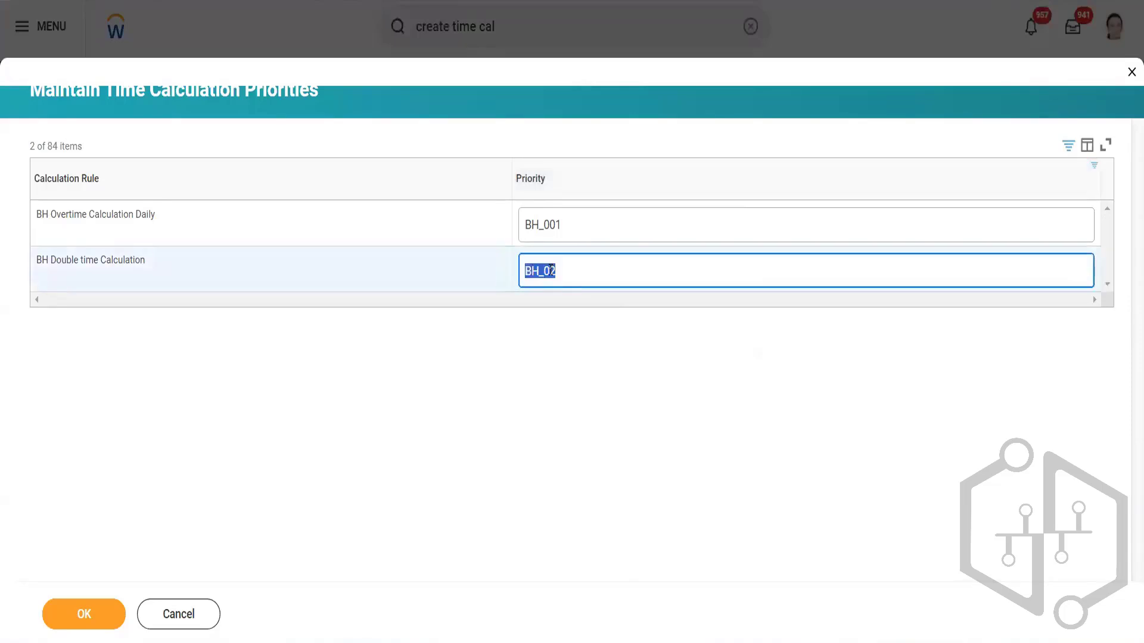
{"action": "left_click", "coordinate": [551, 272]}
{"action": "type", "text": "0"}
{"action": "left_click", "coordinate": [89, 608]}
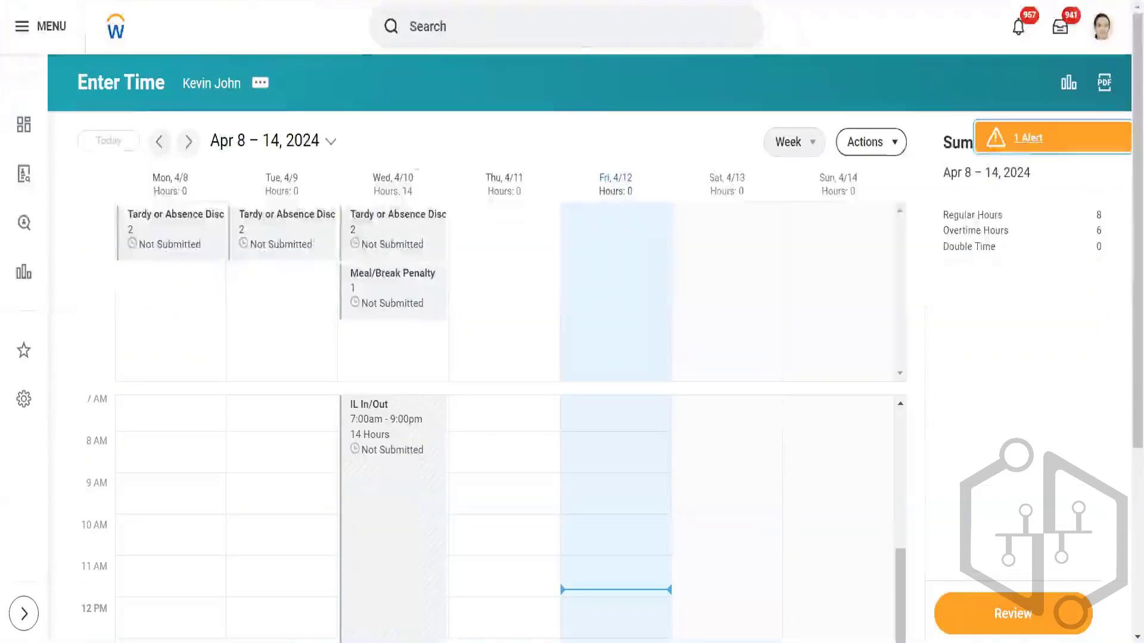
Step: Rerun the worker's time calculations for the week of Apr 8 – 14, 2024 with the updated priority
{"action": "left_click", "coordinate": [901, 149]}
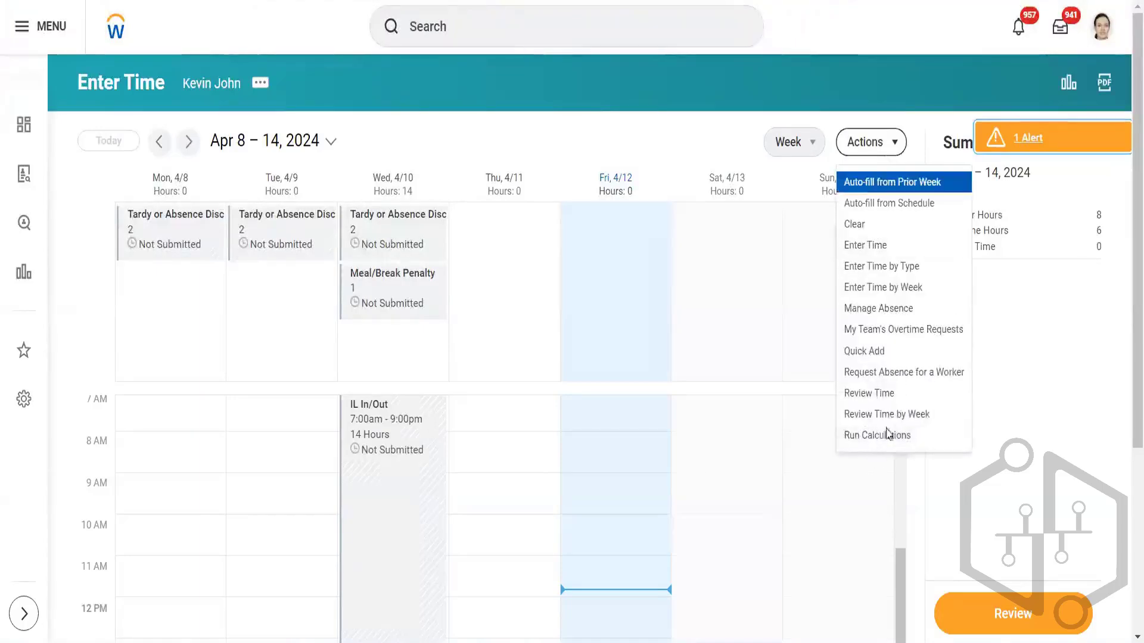
{"action": "left_click", "coordinate": [887, 444]}
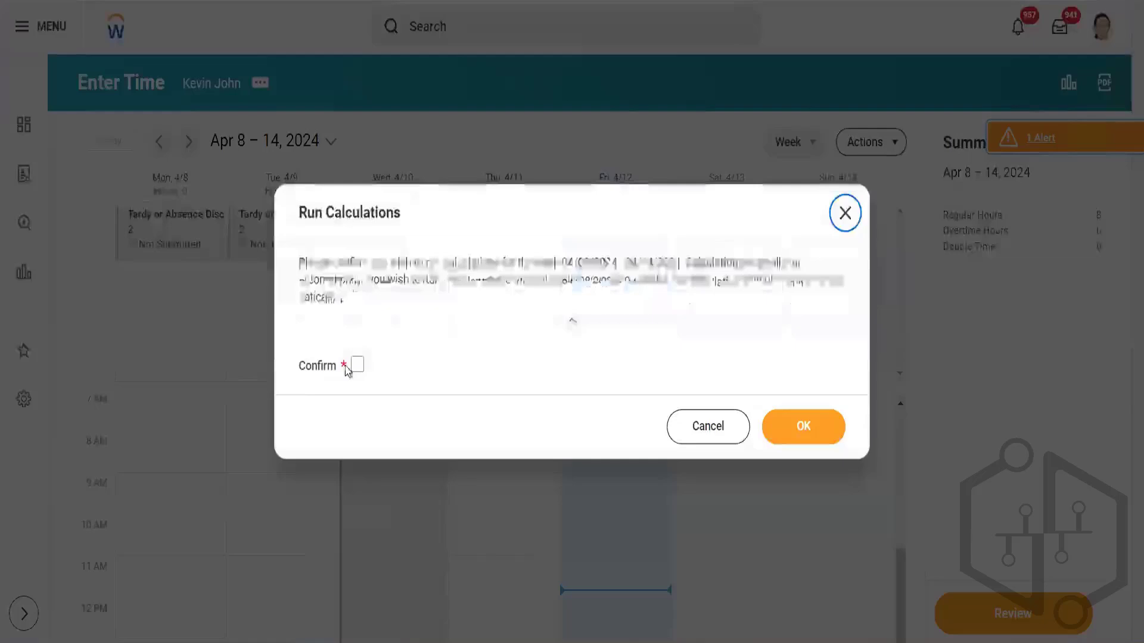
{"action": "left_click", "coordinate": [358, 364]}
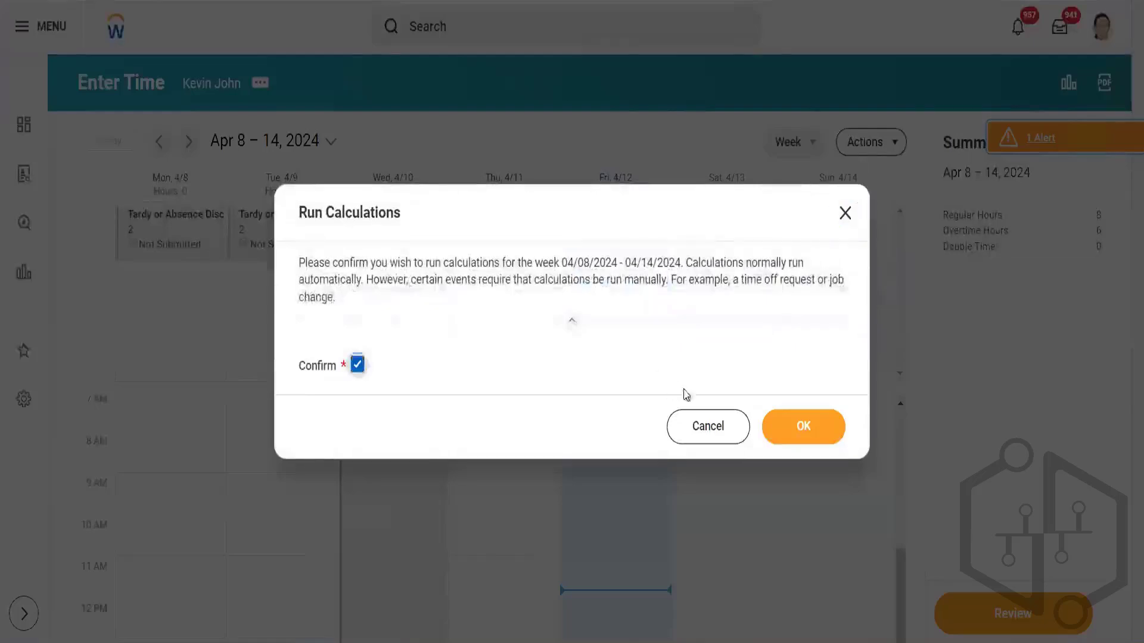
{"action": "left_click", "coordinate": [778, 423]}
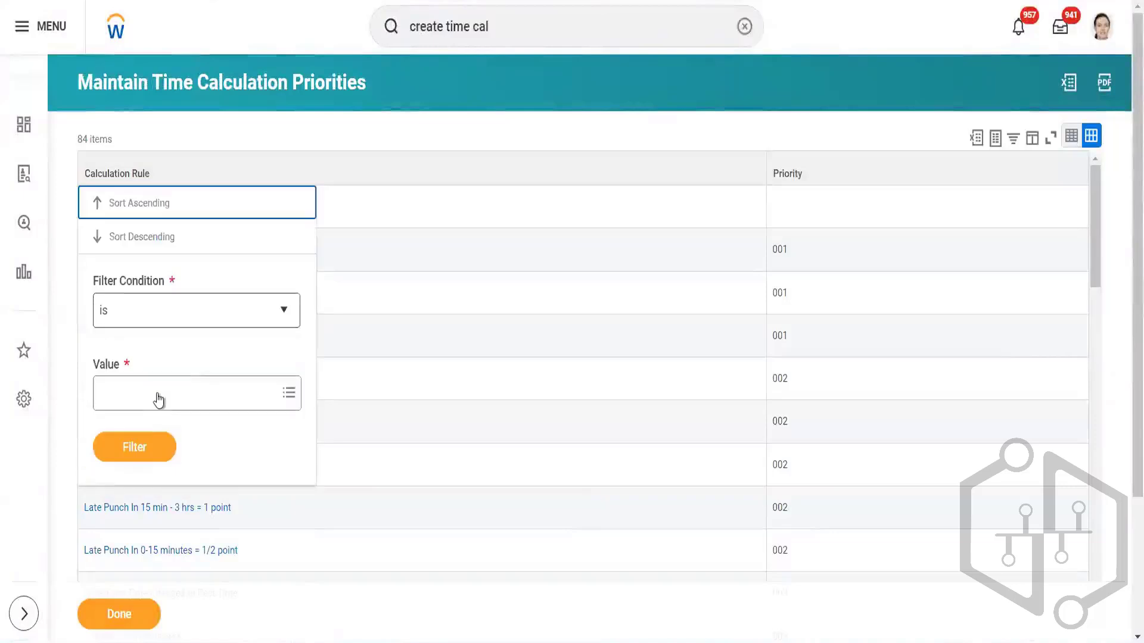
Step: Filter the saved time calculation priorities by calculation rule to show BH Double time Calculation
{"action": "left_click", "coordinate": [156, 393]}
{"action": "type", "text": "BH"}
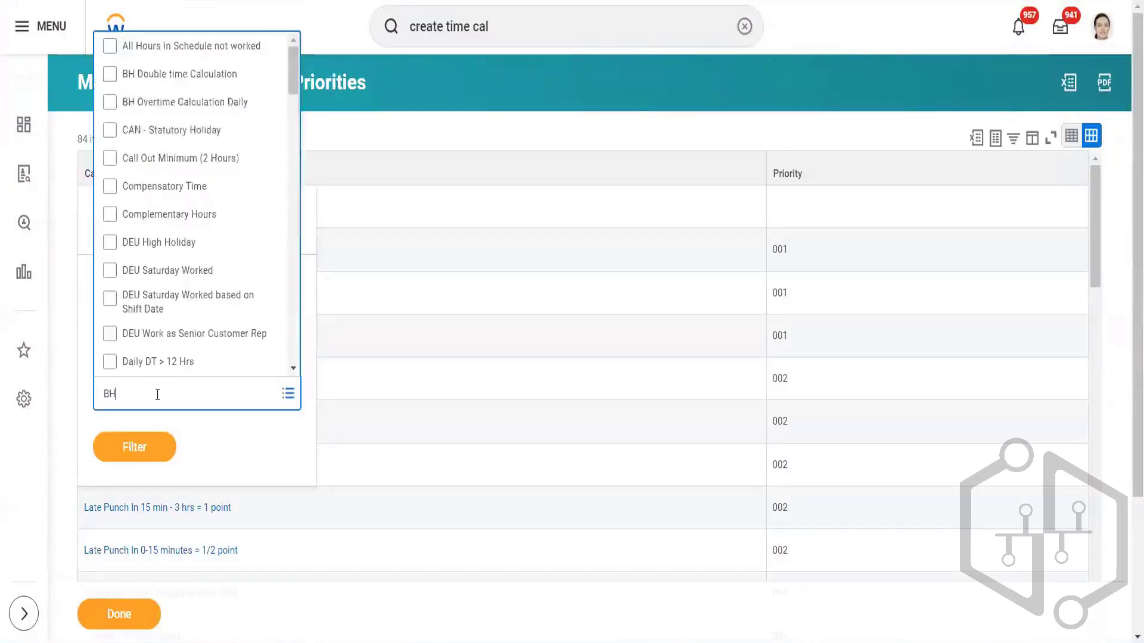
{"action": "key", "text": "Return"}
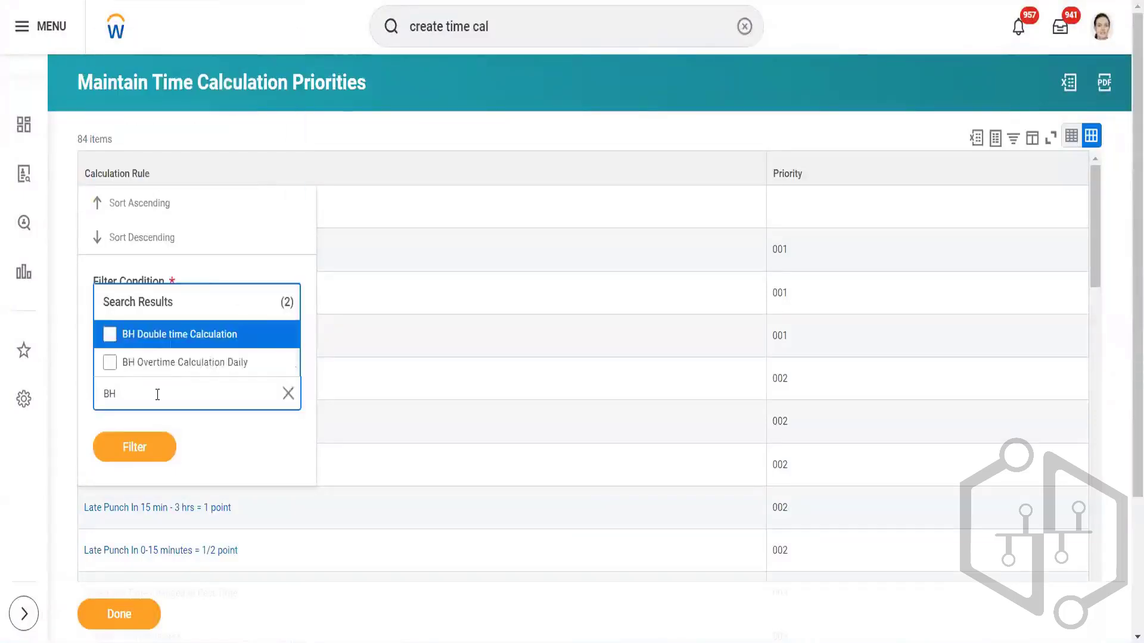
{"action": "left_click", "coordinate": [177, 337]}
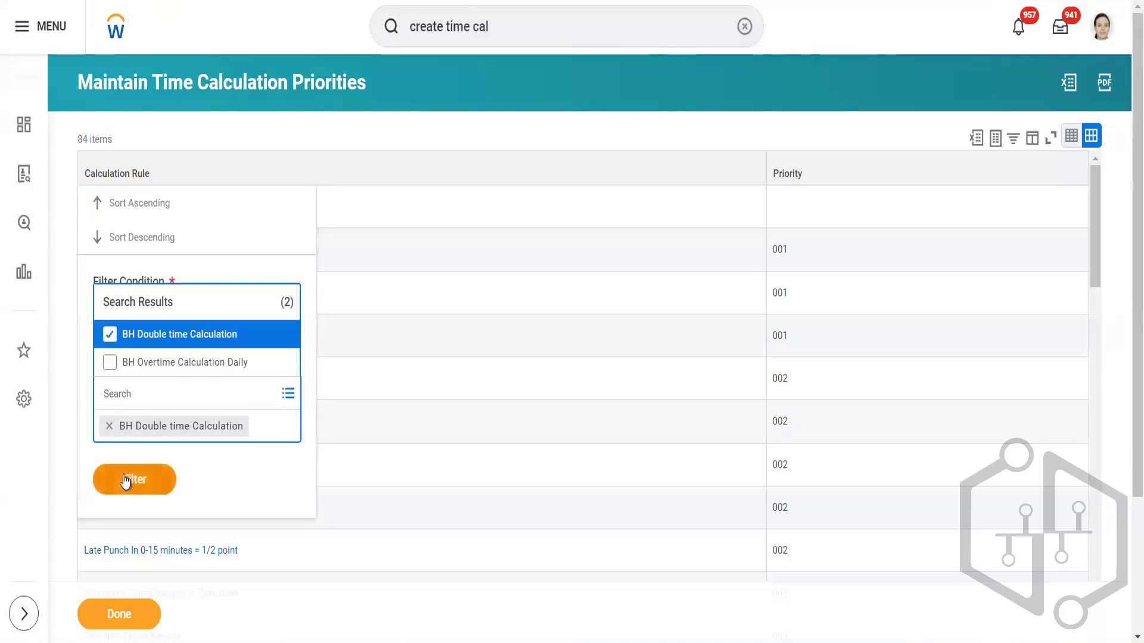
{"action": "left_click", "coordinate": [126, 477]}
{"action": "left_click", "coordinate": [152, 444]}
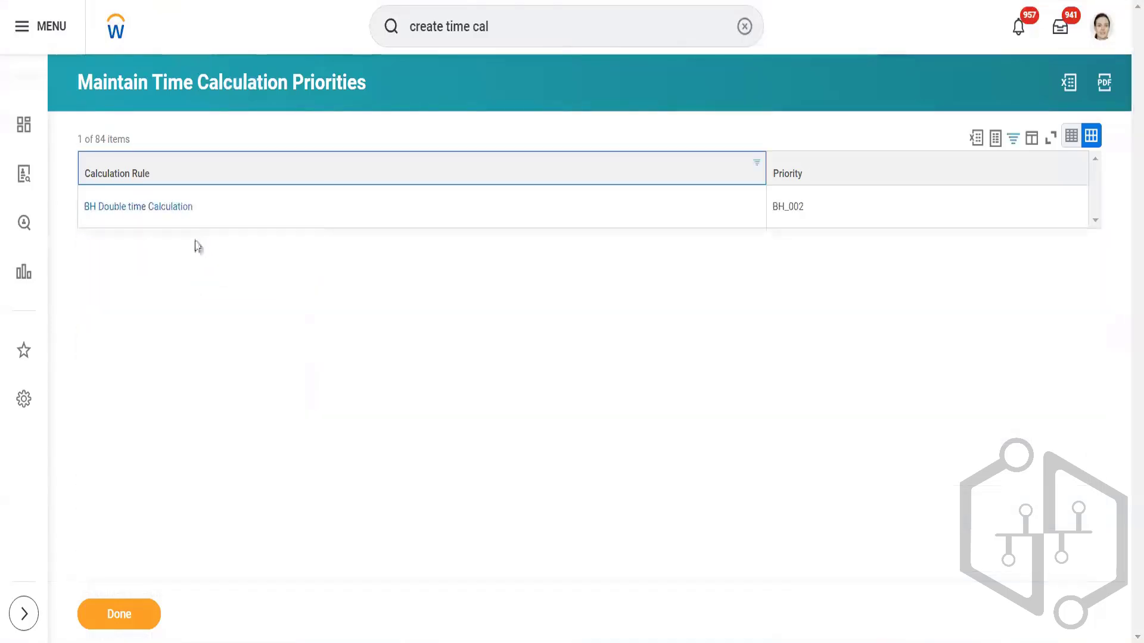
Step: Edit BH Double time Calculation, deleting the IL Regular and BH Regular tags from both its include calculation tags and its remove tags
{"action": "left_click", "coordinate": [169, 207]}
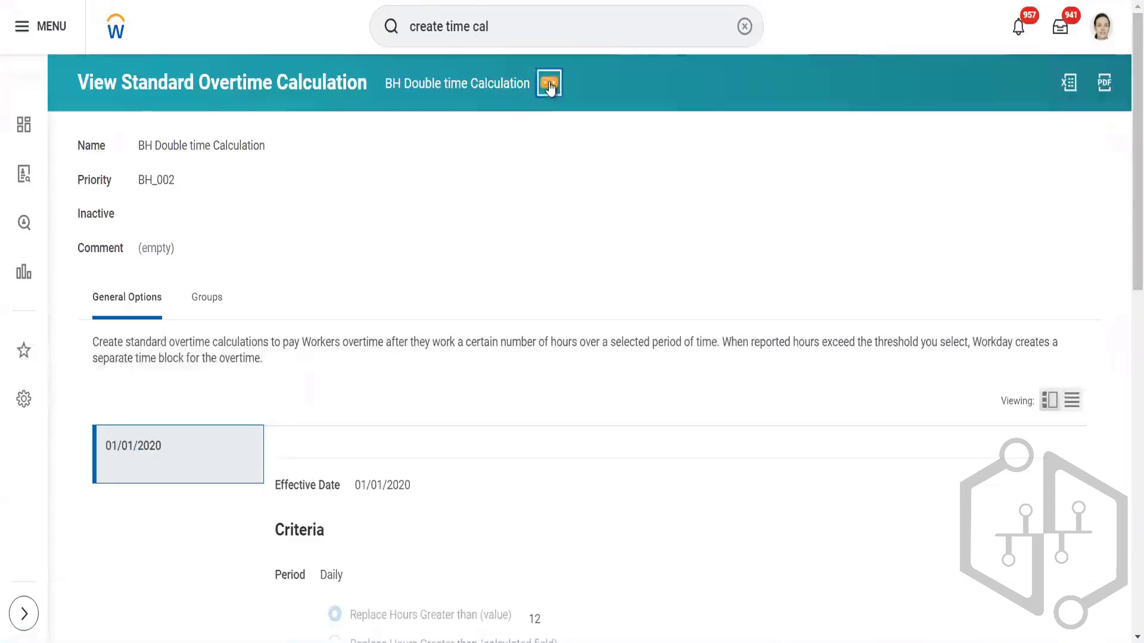
{"action": "left_click", "coordinate": [548, 84]}
{"action": "mouse_move", "coordinate": [683, 274]}
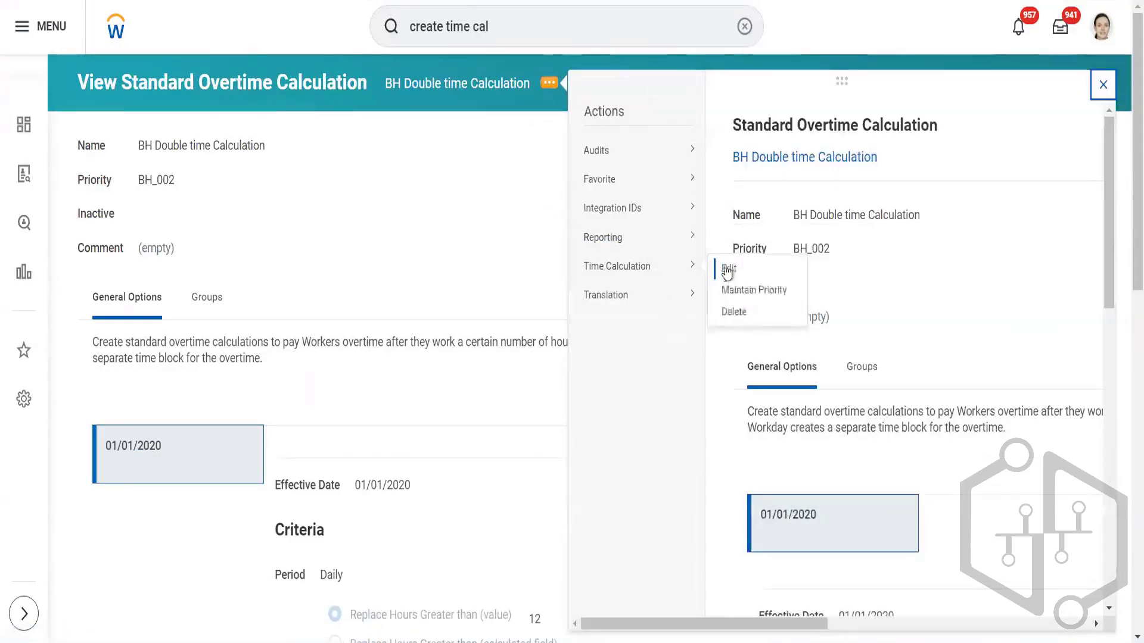
{"action": "left_click", "coordinate": [727, 271]}
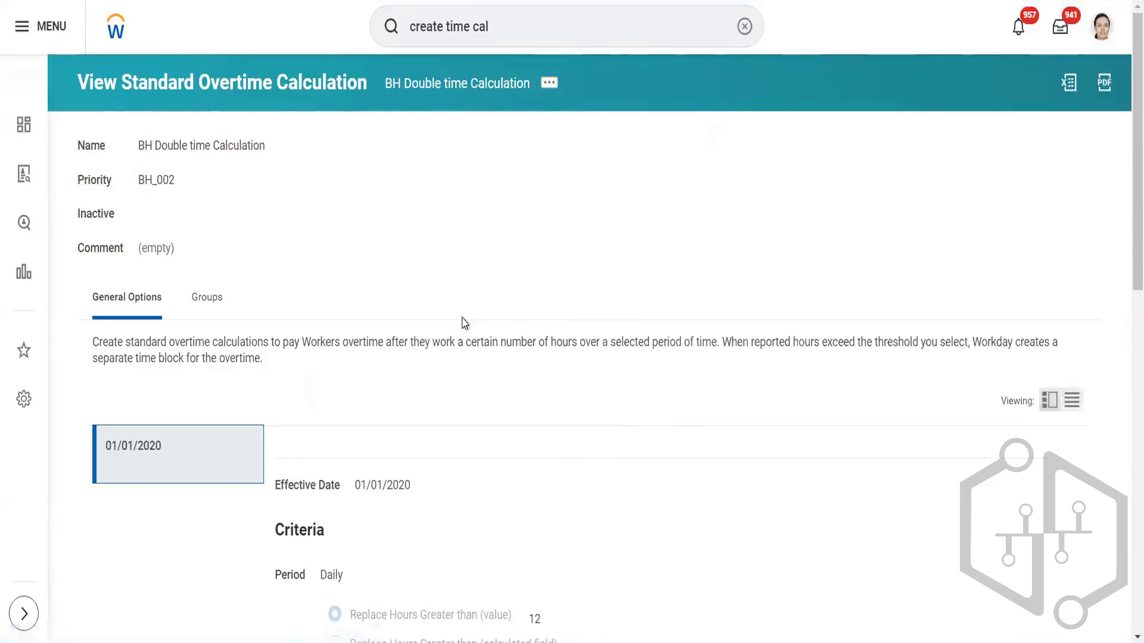
{"action": "scroll", "coordinate": [516, 340], "scroll_direction": "down", "scroll_amount": 5}
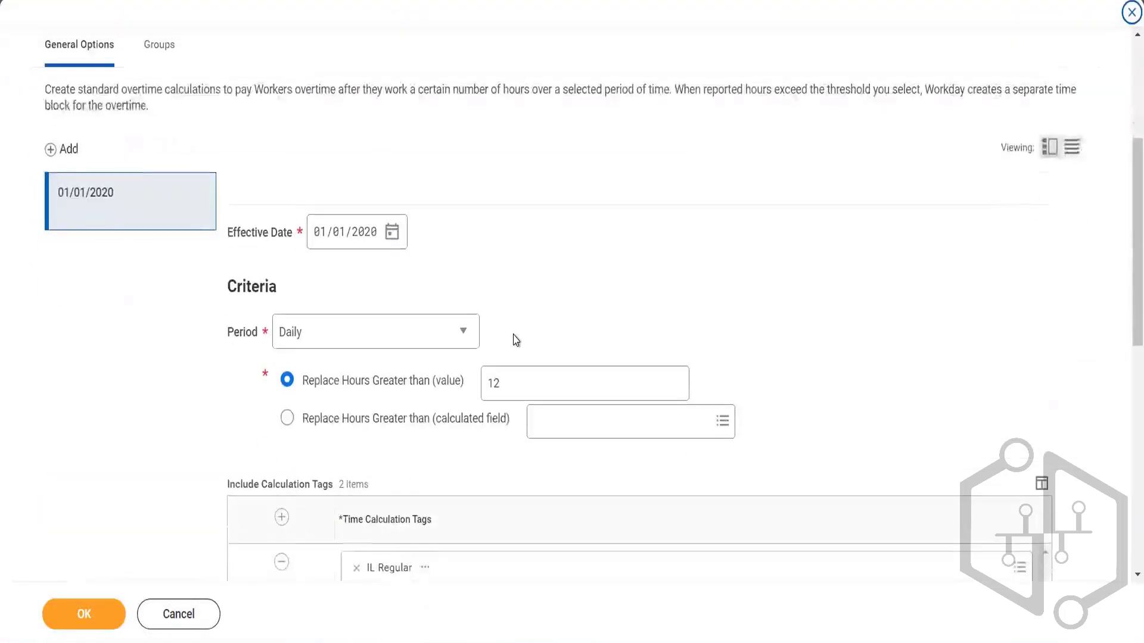
{"action": "scroll", "coordinate": [515, 340], "scroll_direction": "down", "scroll_amount": 5}
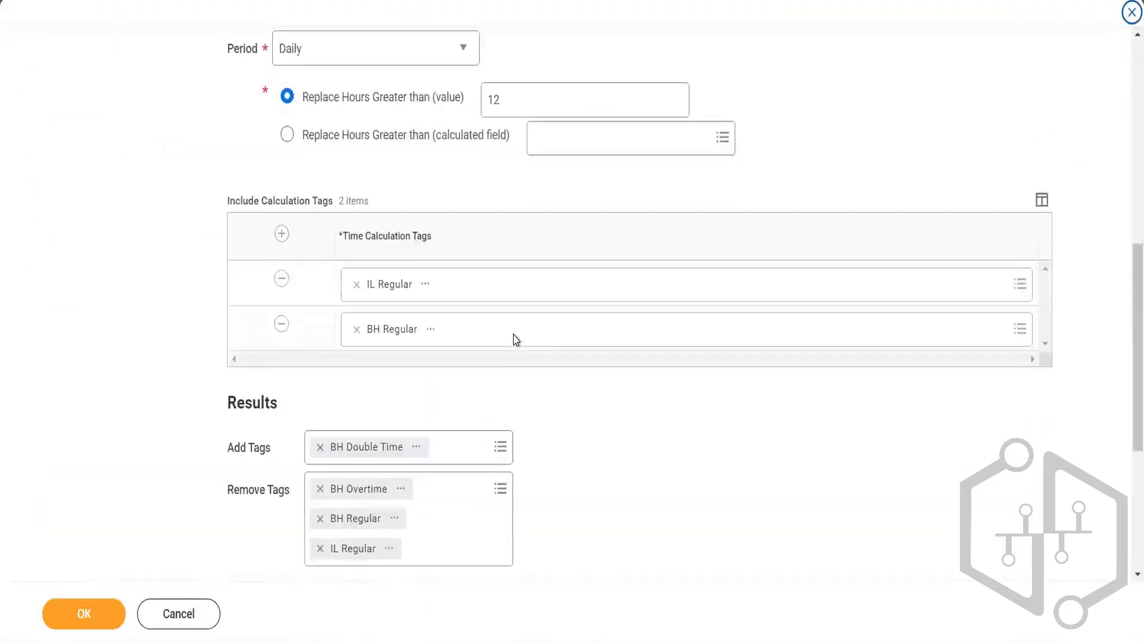
{"action": "left_click", "coordinate": [281, 280]}
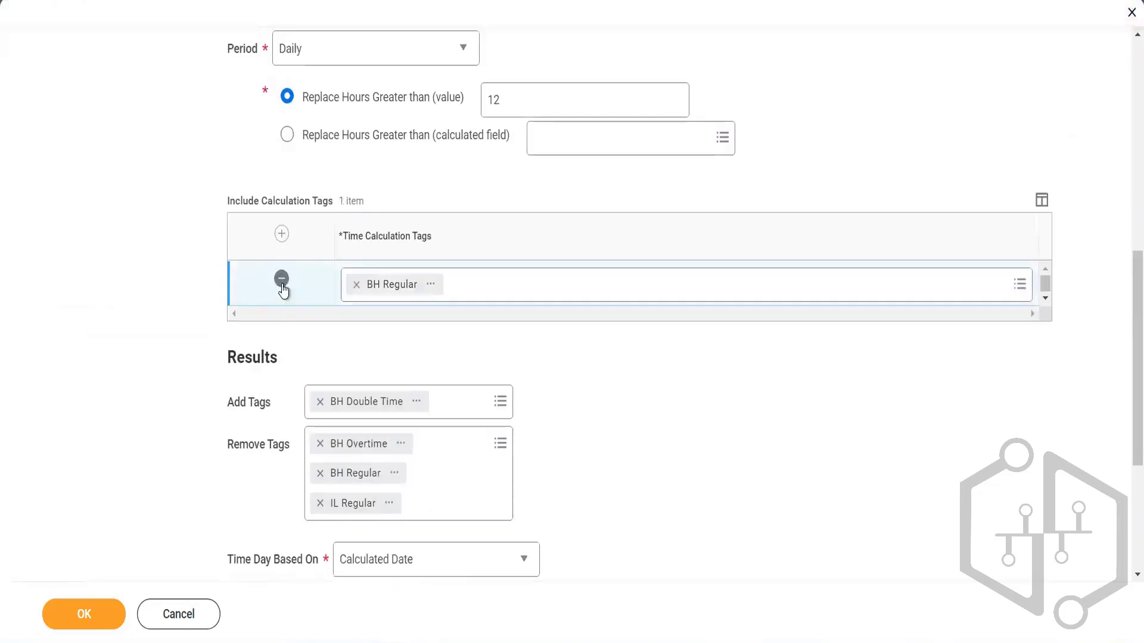
{"action": "left_click", "coordinate": [281, 279]}
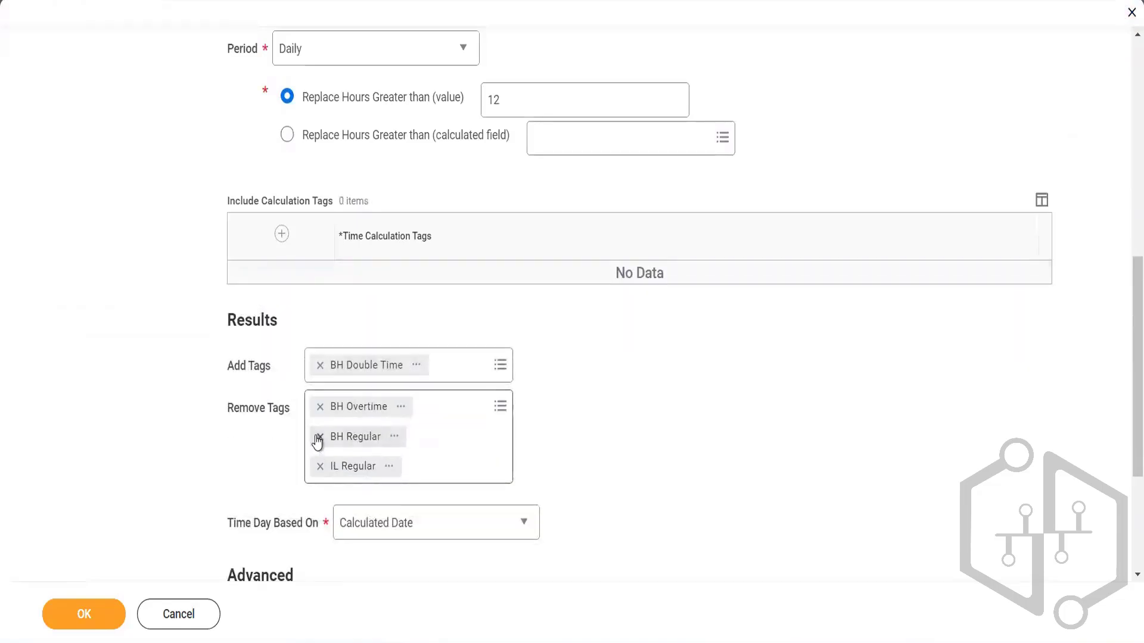
{"action": "left_click", "coordinate": [319, 439]}
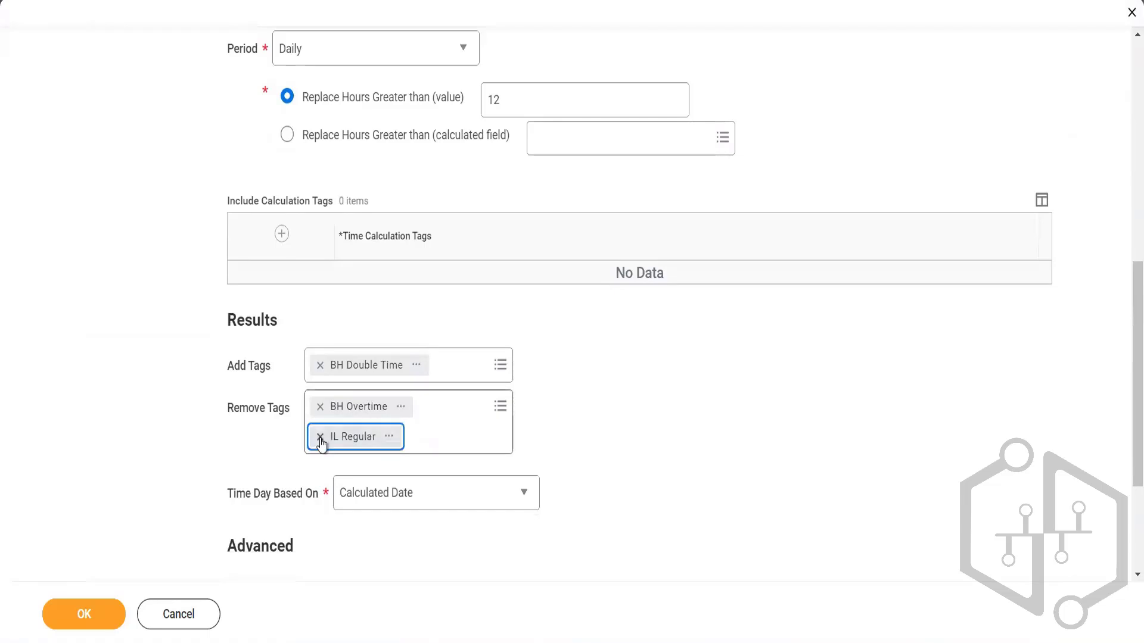
{"action": "left_click", "coordinate": [320, 437]}
Step: Add BH Overtime as the include calculation tag of the double time calculation
{"action": "left_click", "coordinate": [282, 234]}
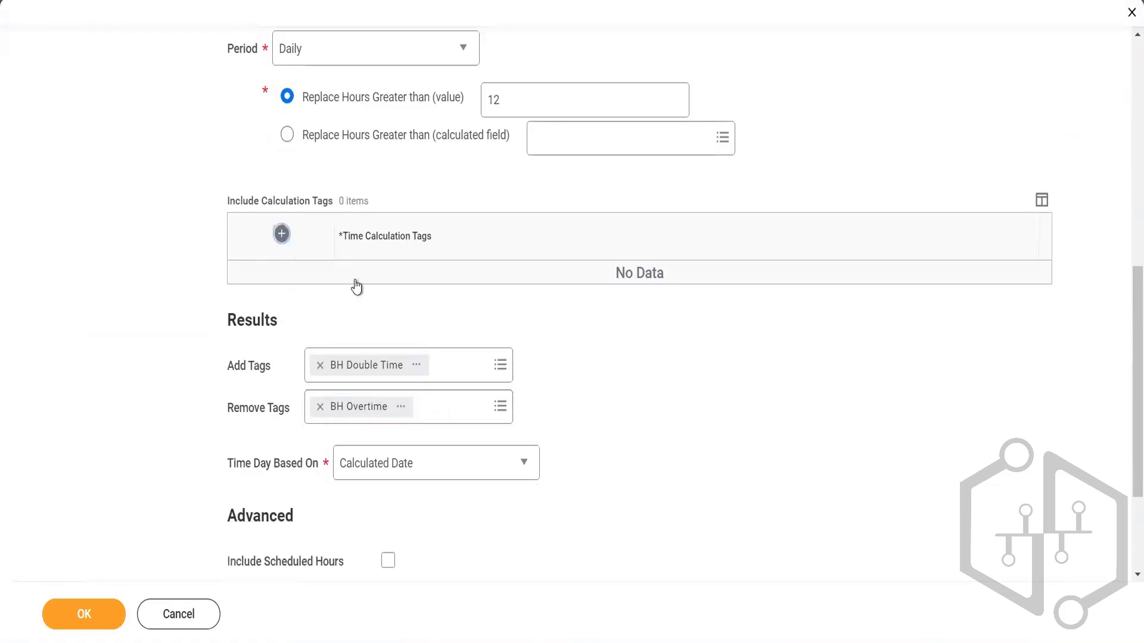
{"action": "left_click", "coordinate": [398, 290]}
{"action": "type", "text": "BH"}
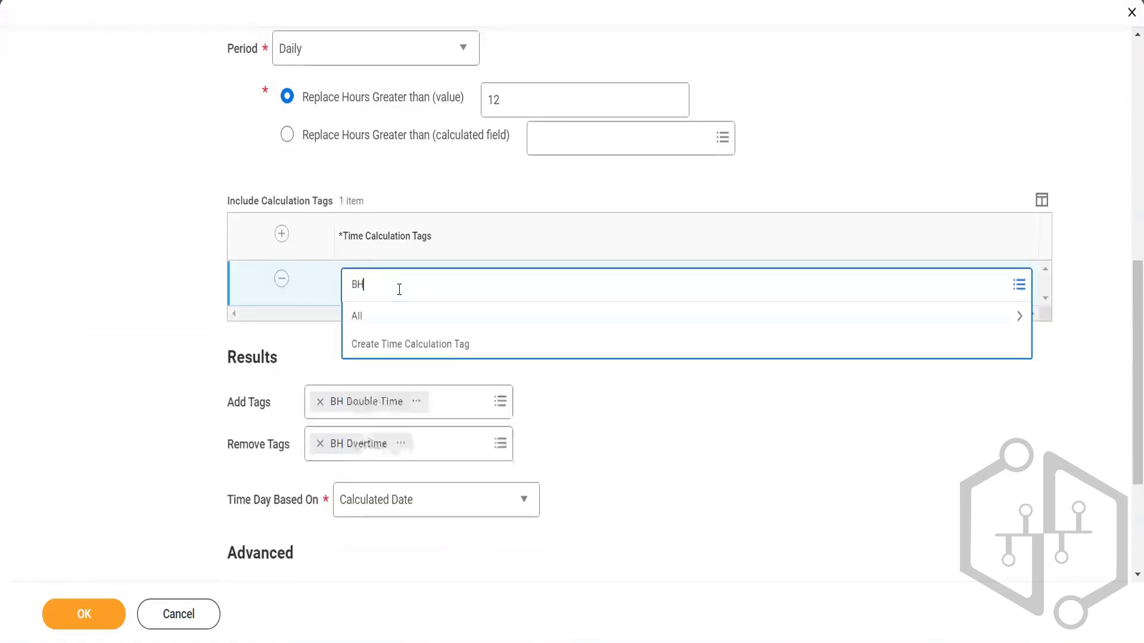
{"action": "type", "text": " Overtime"}
{"action": "key", "text": "Return"}
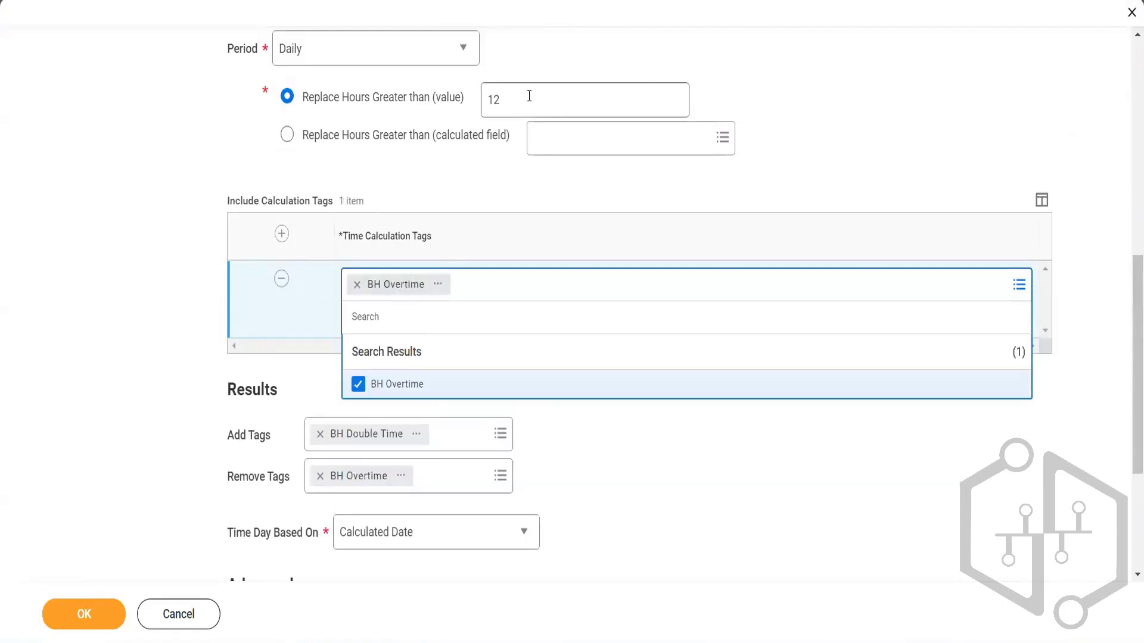
Step: Set the calculation to replace daily hours greater than 4 and save it
{"action": "left_click", "coordinate": [529, 96]}
{"action": "key", "text": "BackSpace"}
{"action": "key", "text": "BackSpace"}
{"action": "type", "text": "4"}
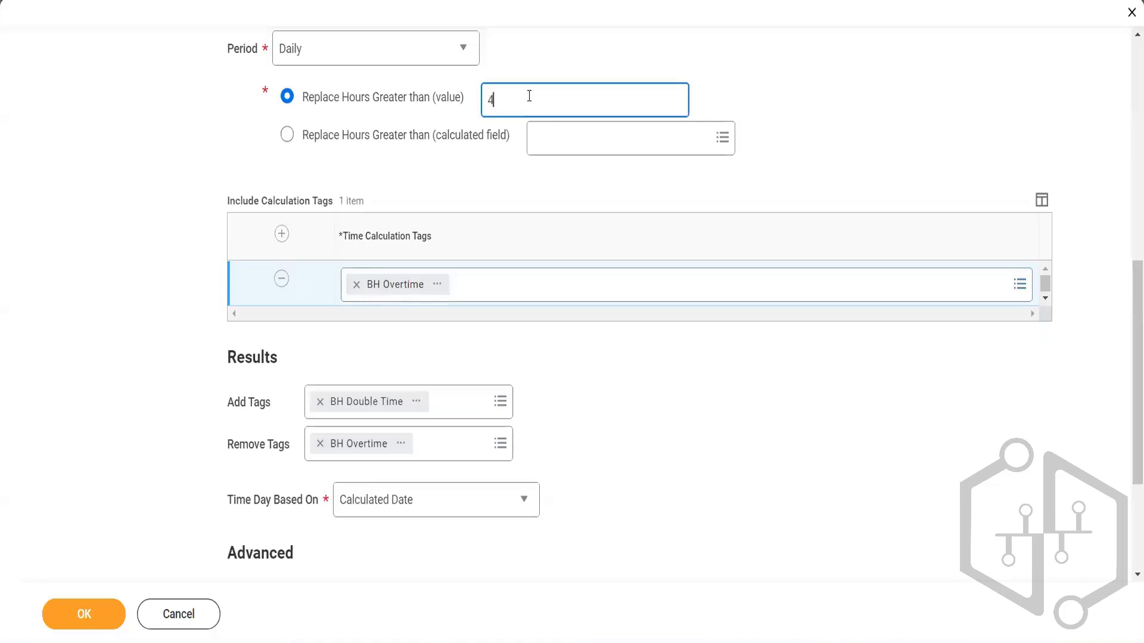
{"action": "left_click", "coordinate": [244, 169]}
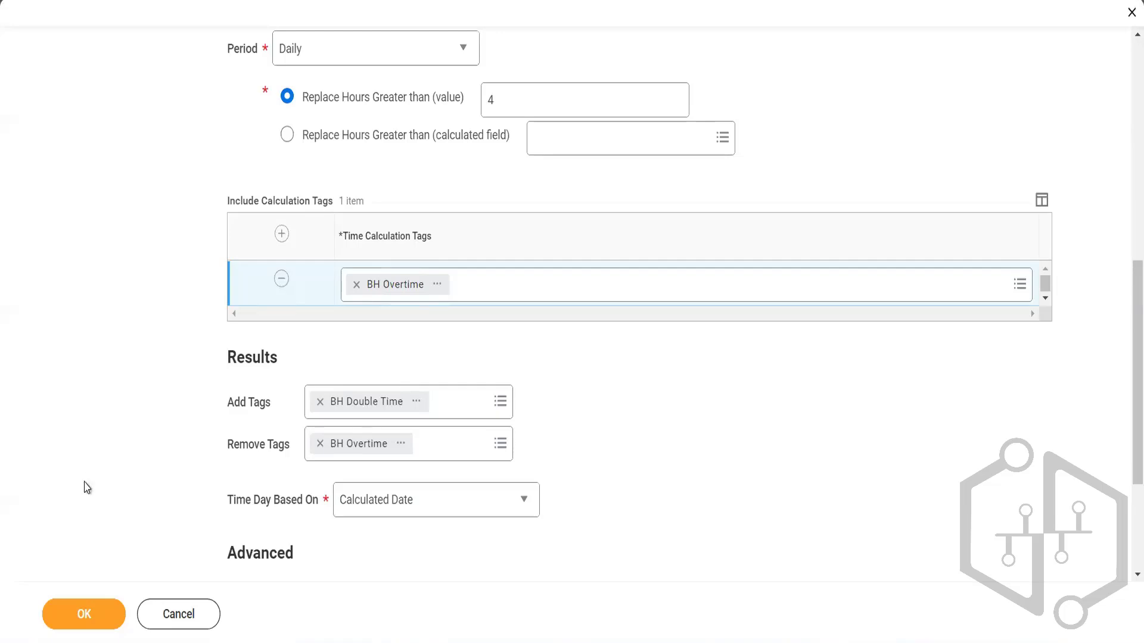
{"action": "left_click", "coordinate": [69, 628]}
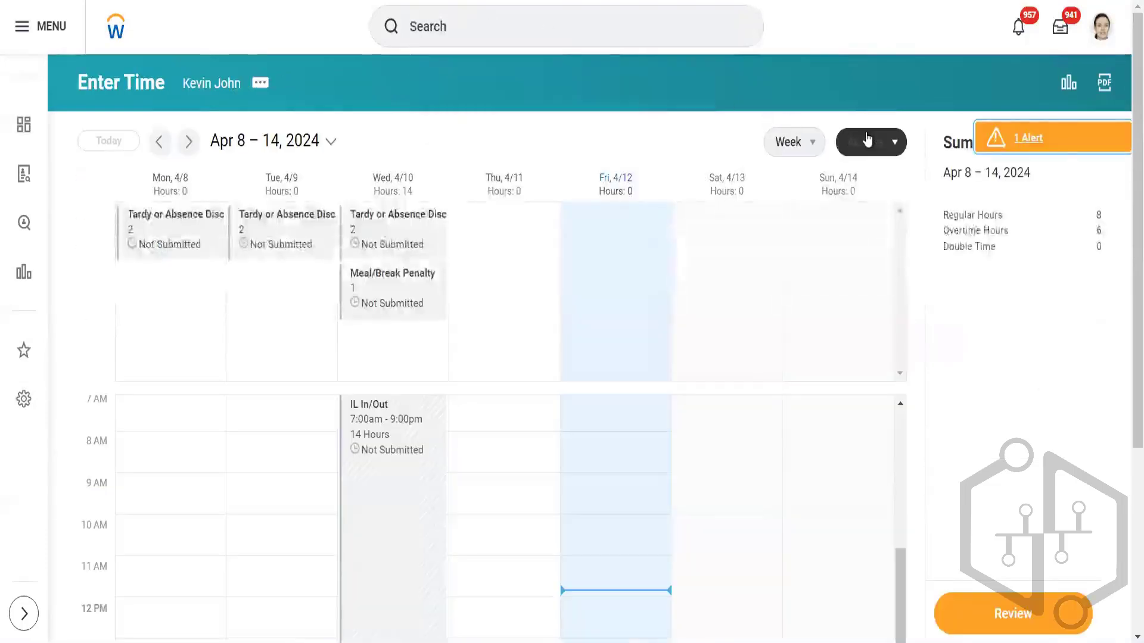
Step: Rerun the worker's time calculations for the week of Apr 8 – 14, 2024 with the 4-hour overtime threshold
{"action": "left_click", "coordinate": [867, 140]}
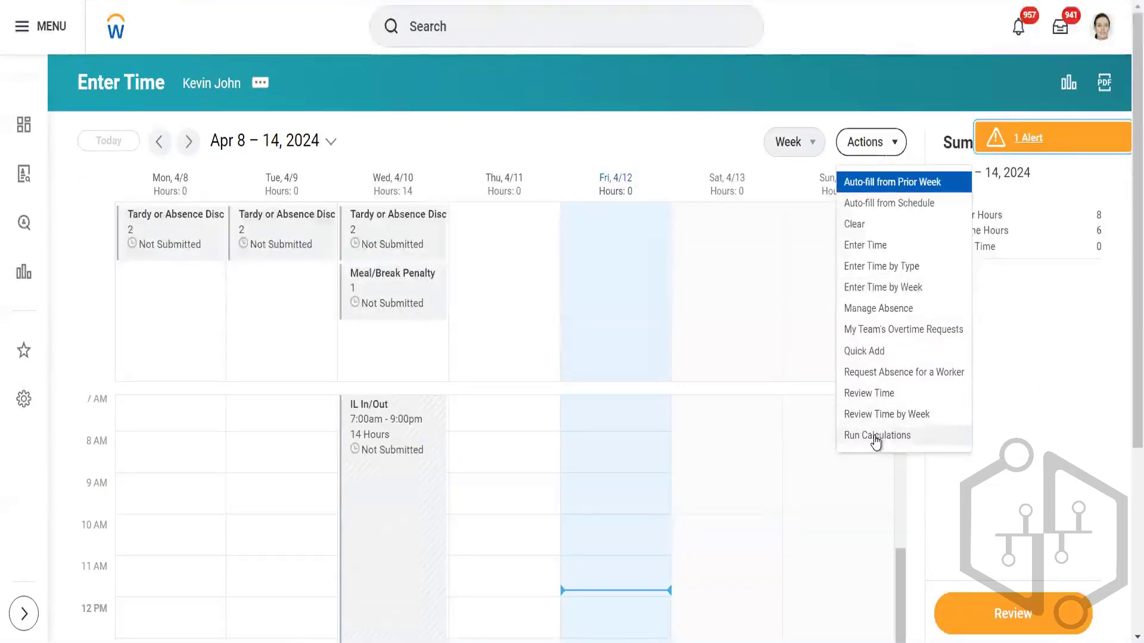
{"action": "left_click", "coordinate": [875, 437]}
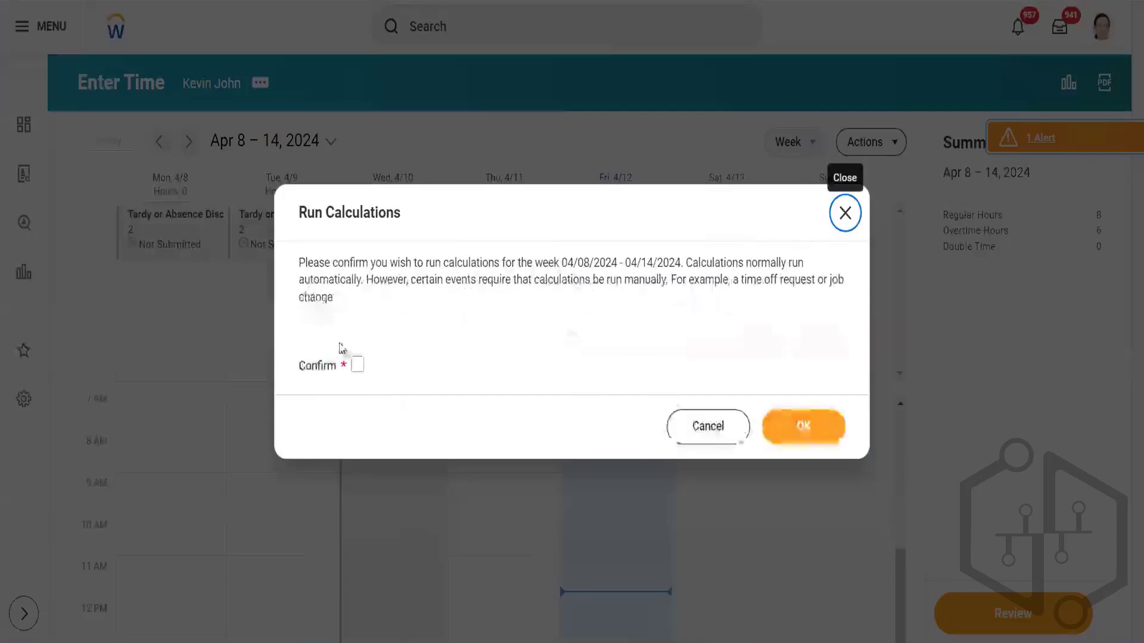
{"action": "left_click", "coordinate": [357, 365]}
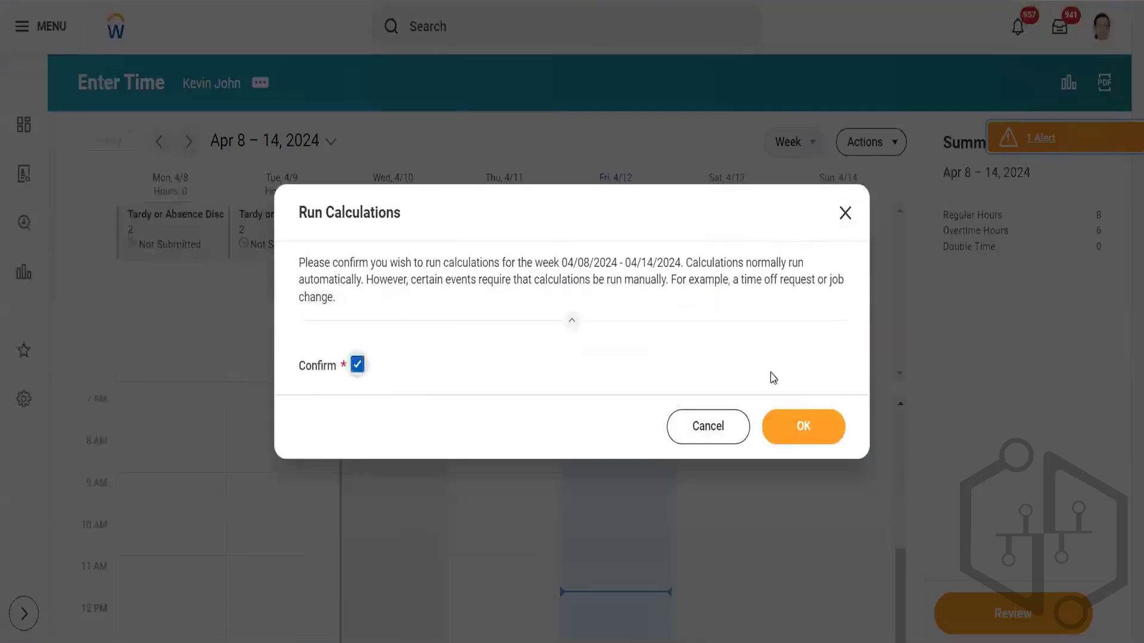
{"action": "left_click", "coordinate": [816, 425]}
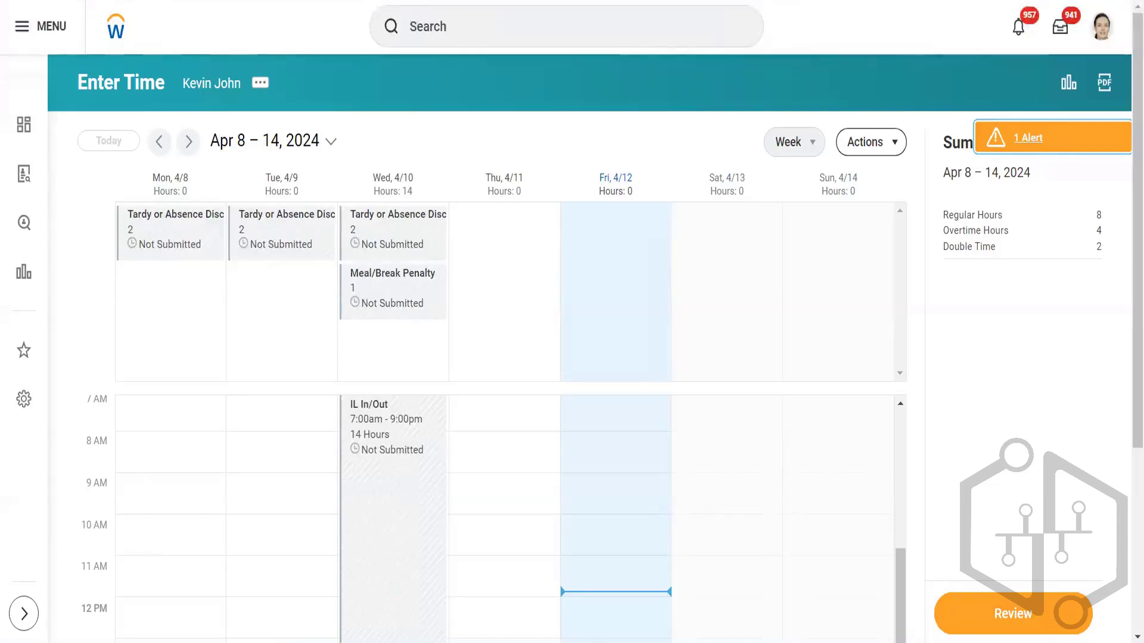
Step: Open the priority maintenance for BH Double time Calculation and filter the priorities for values containing BH_002
{"action": "left_click", "coordinate": [590, 1]}
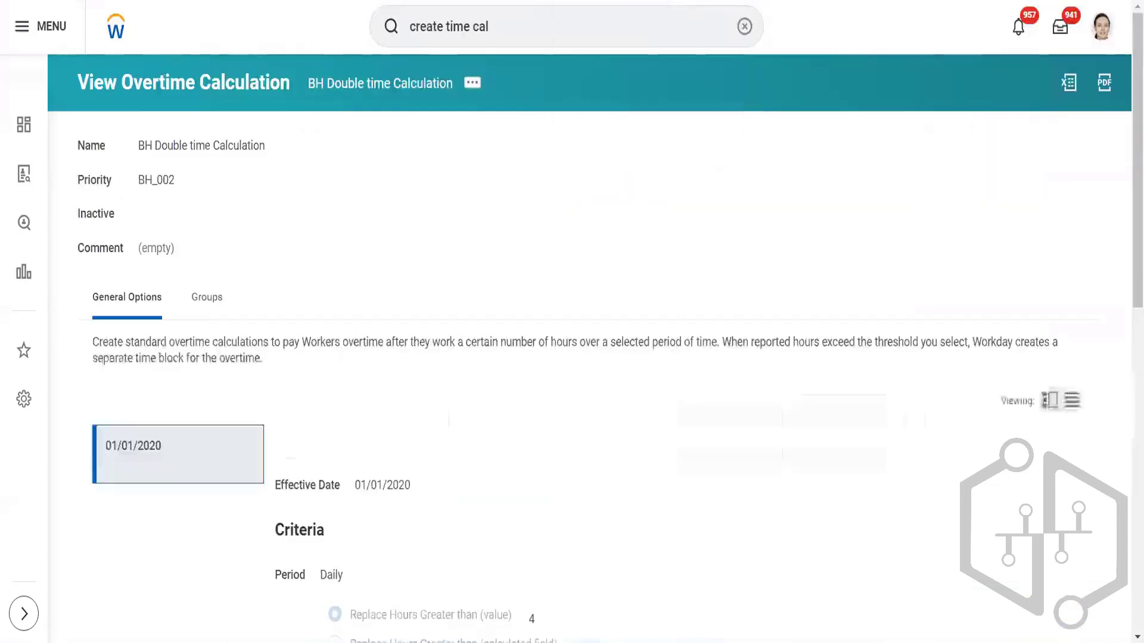
{"action": "left_click", "coordinate": [473, 86]}
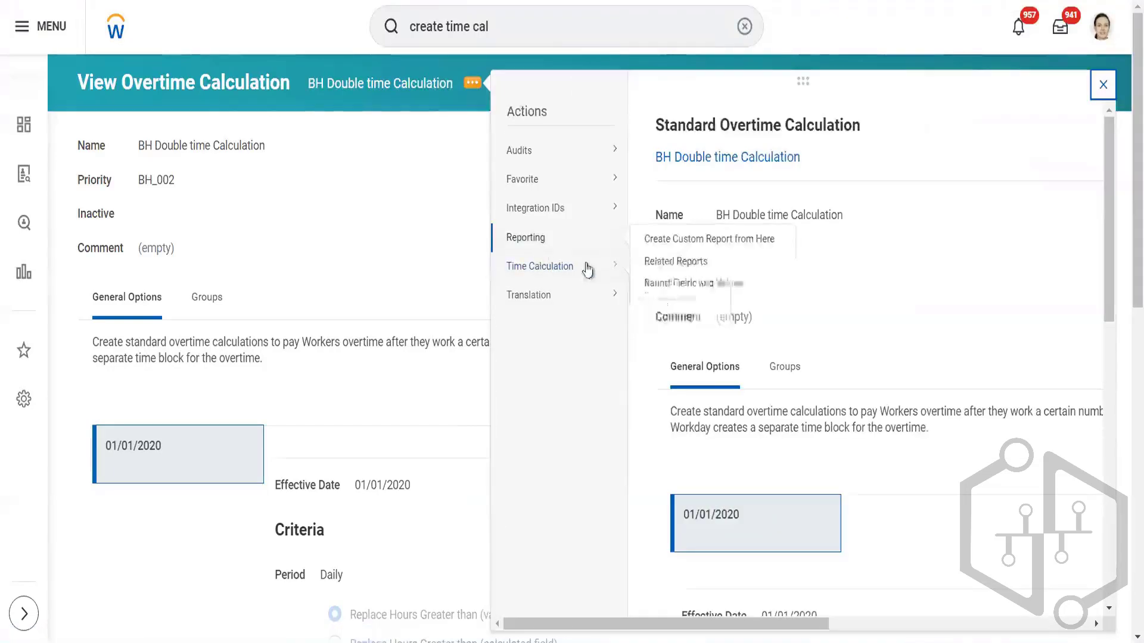
{"action": "mouse_move", "coordinate": [560, 266]}
{"action": "left_click", "coordinate": [694, 292]}
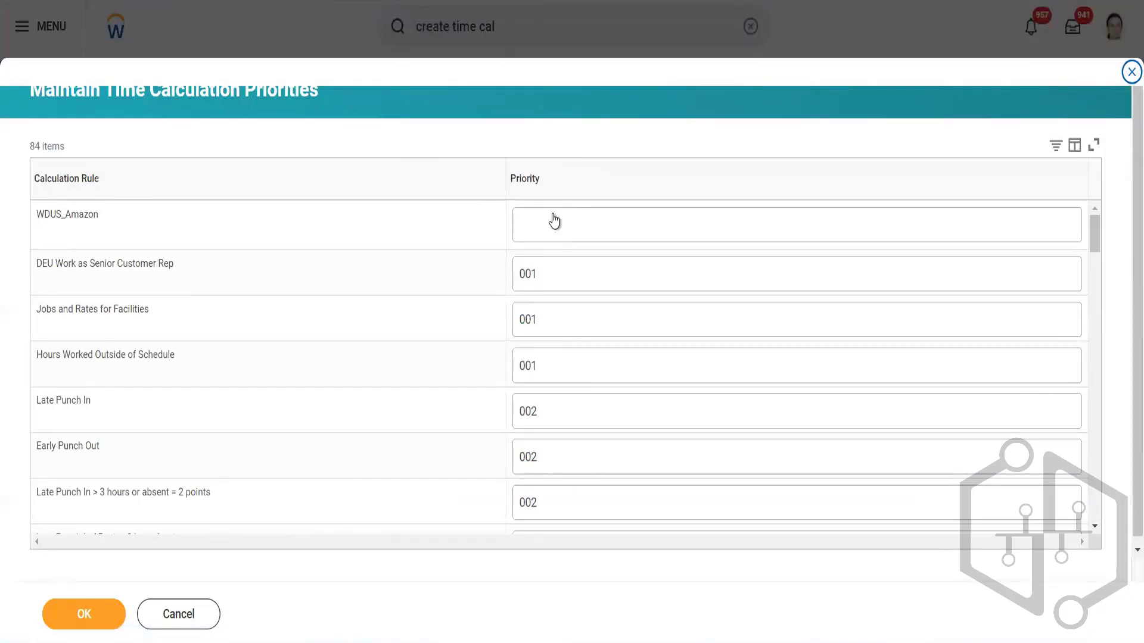
{"action": "left_click", "coordinate": [560, 181]}
{"action": "left_click", "coordinate": [558, 407]}
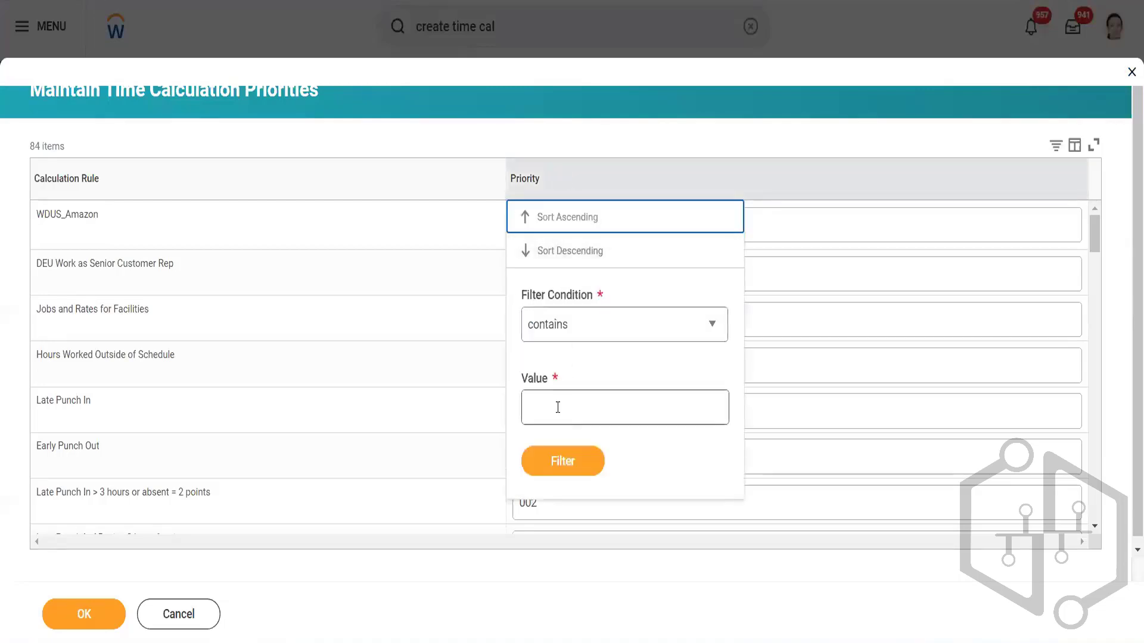
{"action": "type", "text": "BH"}
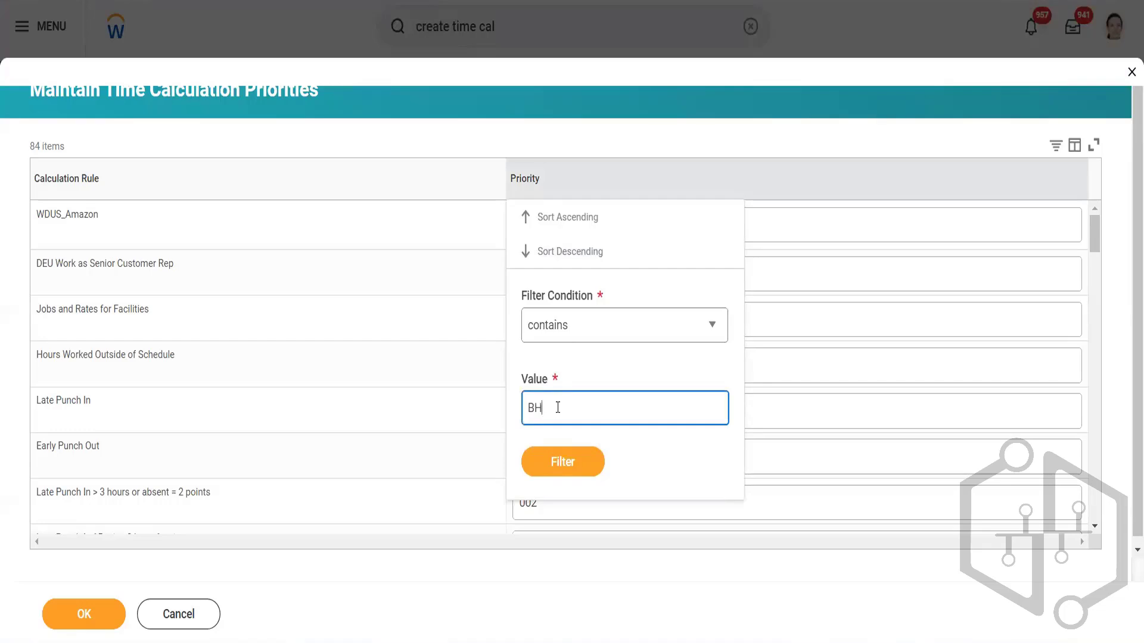
{"action": "type", "text": "_002"}
{"action": "left_click", "coordinate": [555, 454]}
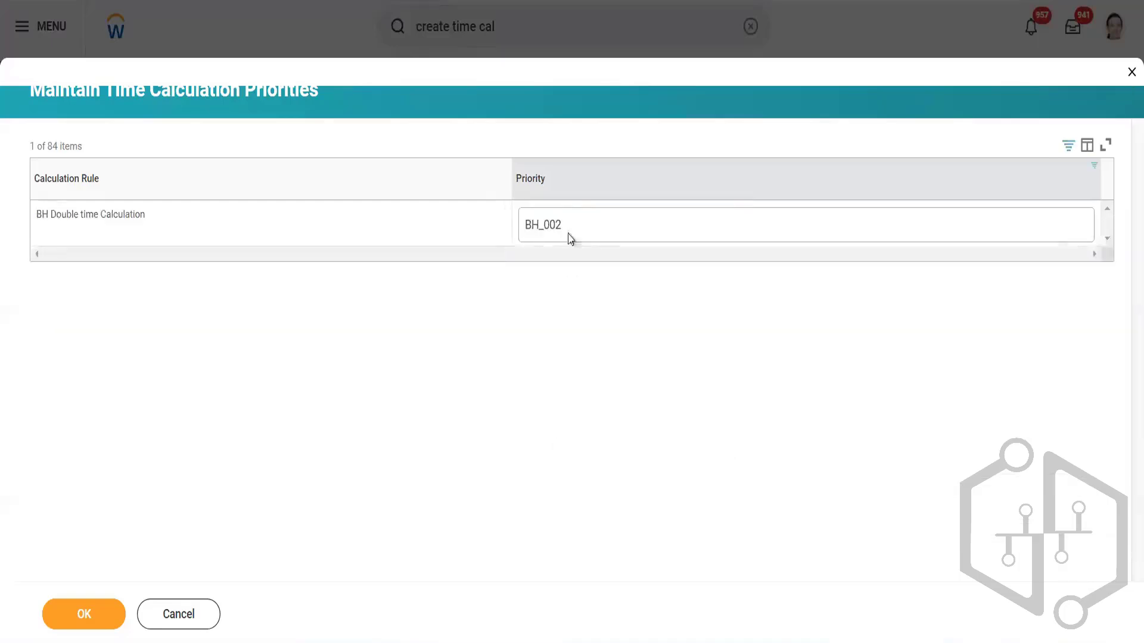
Step: Set the priority of BH Double time Calculation to BH_001
{"action": "double_click", "coordinate": [572, 227]}
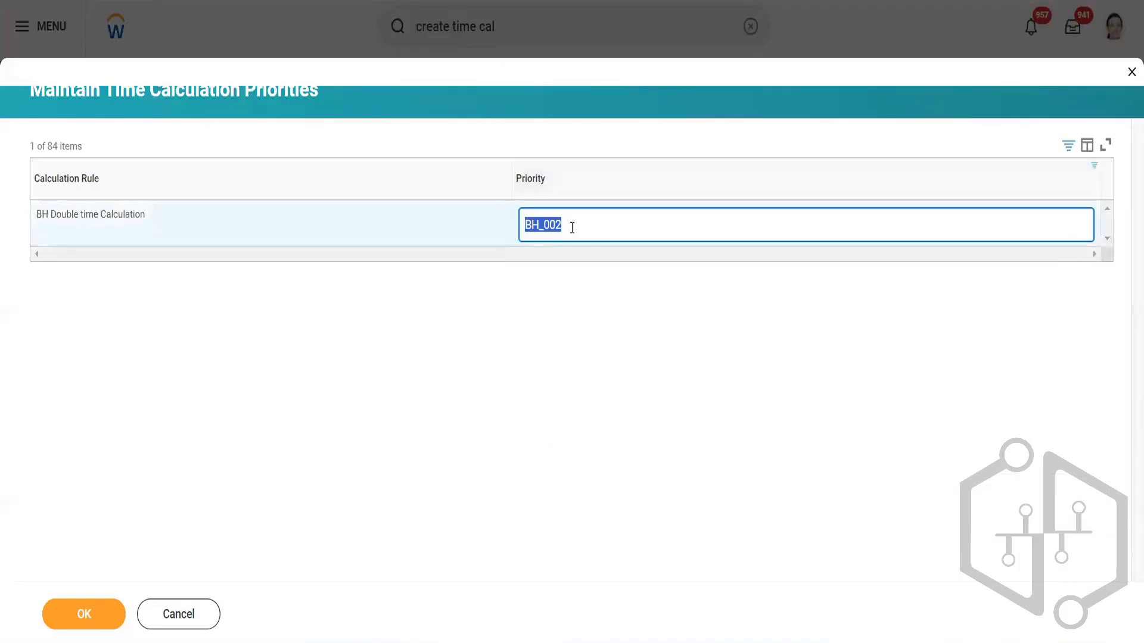
{"action": "key", "text": "BackSpace"}
{"action": "type", "text": "BH_"}
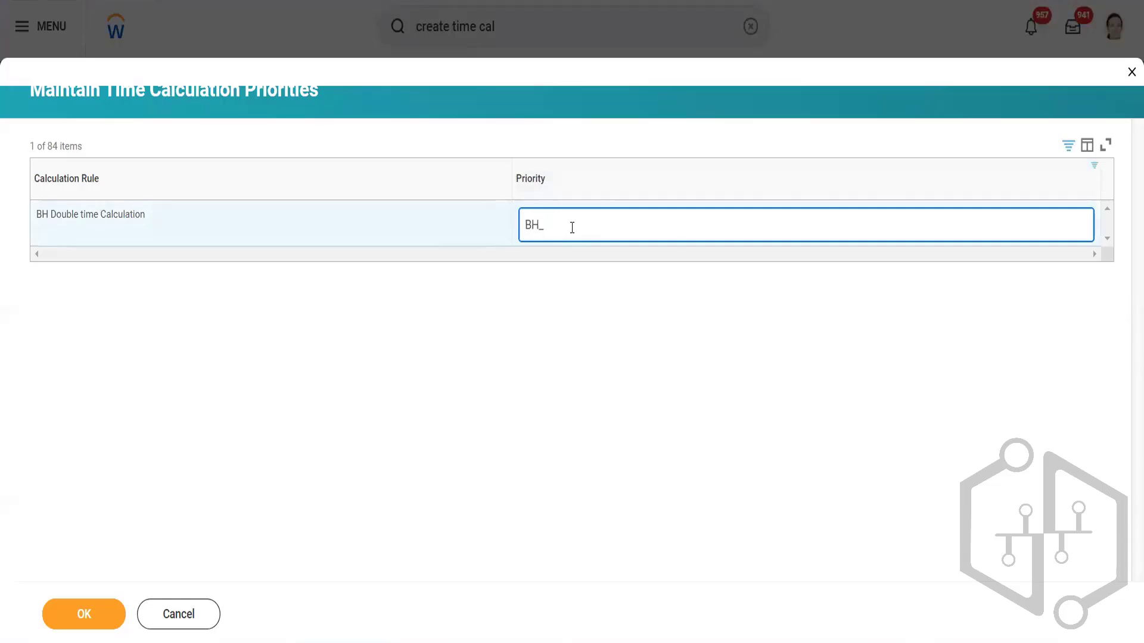
{"action": "type", "text": "001"}
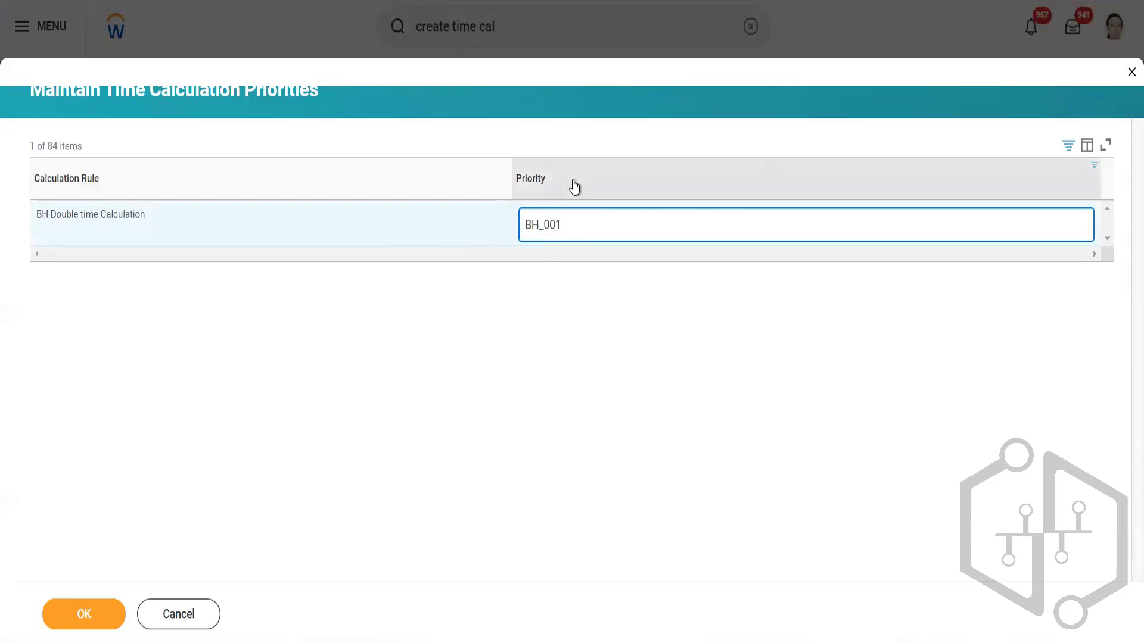
Step: Change the priority filter value to BH_001
{"action": "left_click", "coordinate": [574, 187]}
{"action": "left_click", "coordinate": [576, 340]}
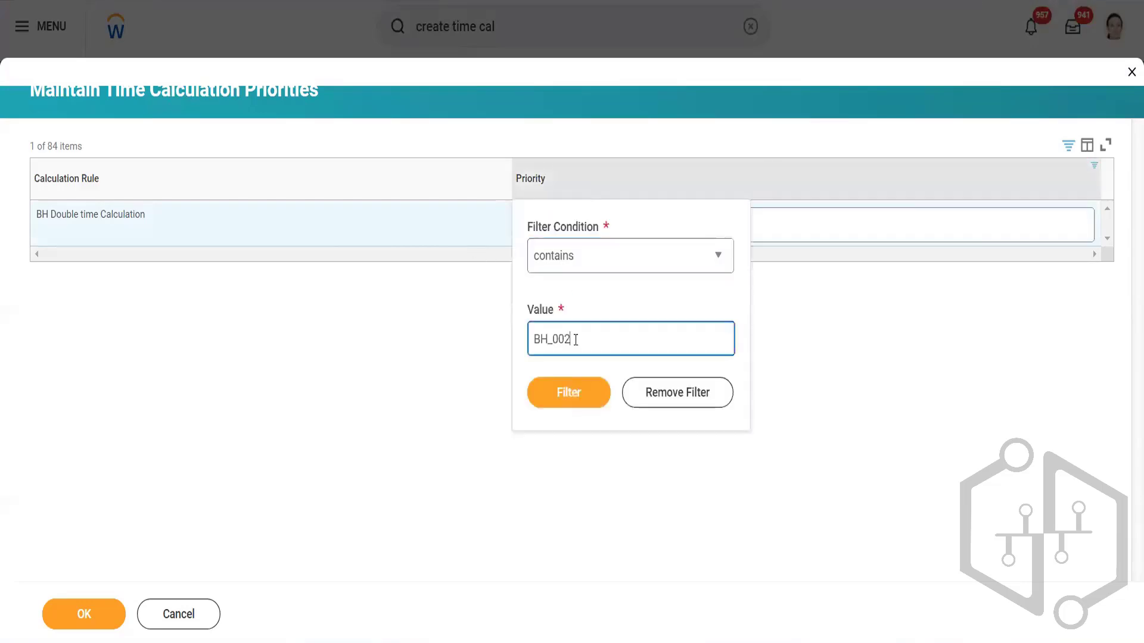
{"action": "key", "text": "BackSpace"}
{"action": "type", "text": "1"}
{"action": "left_click", "coordinate": [573, 409]}
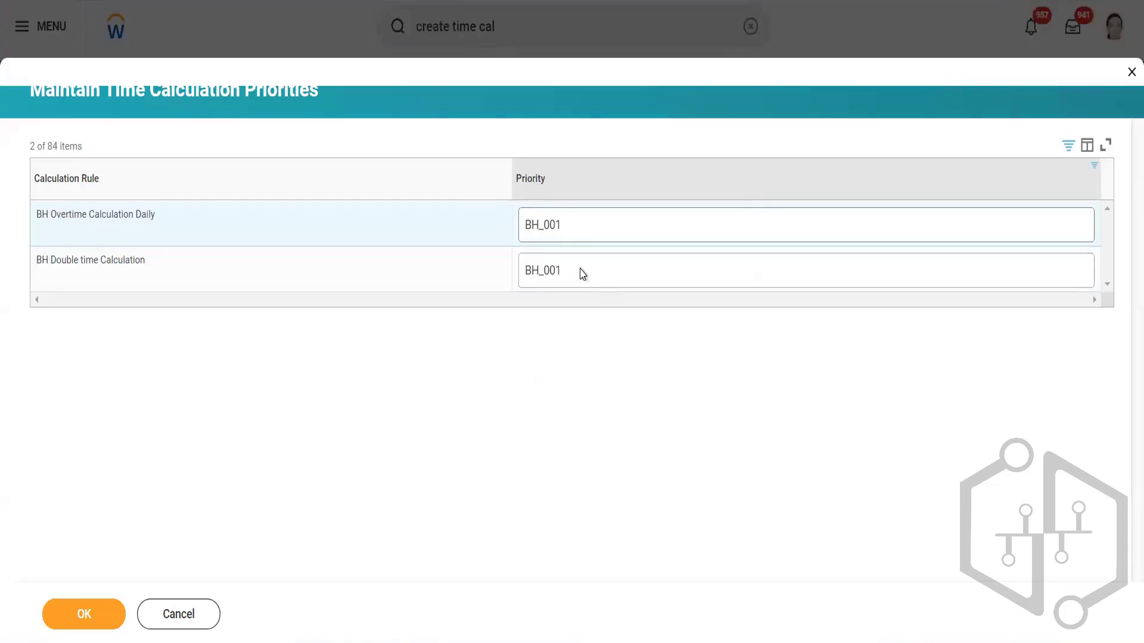
Step: Set the priority of BH Overtime Calculation Daily to BH_002 and save the priorities
{"action": "left_click", "coordinate": [570, 235]}
{"action": "key", "text": "BackSpace"}
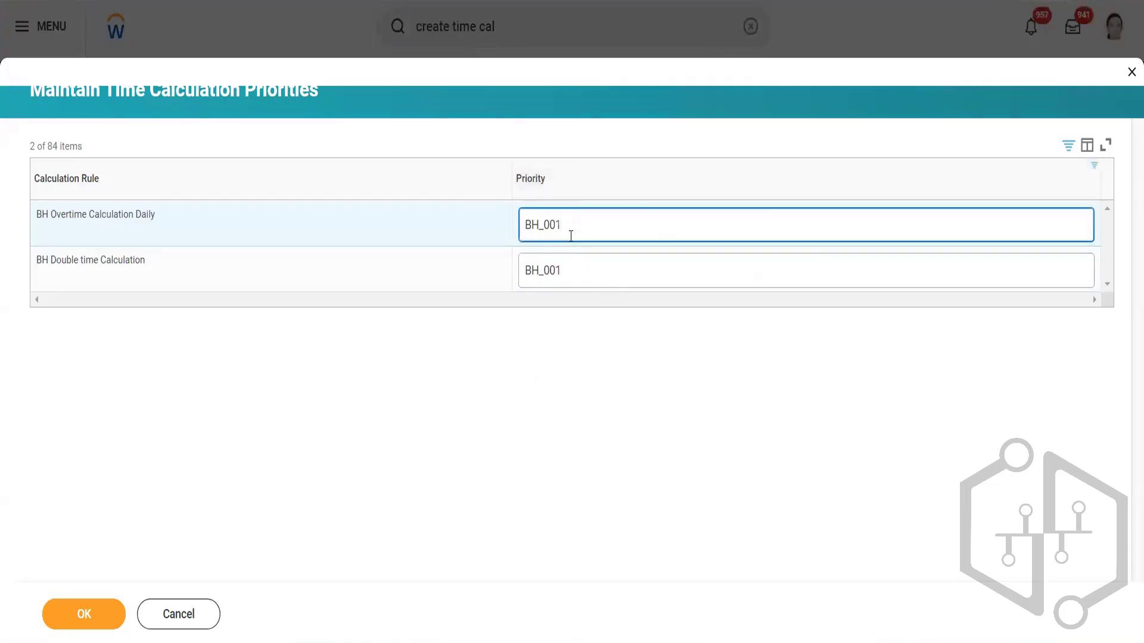
{"action": "type", "text": "2"}
{"action": "left_click", "coordinate": [108, 614]}
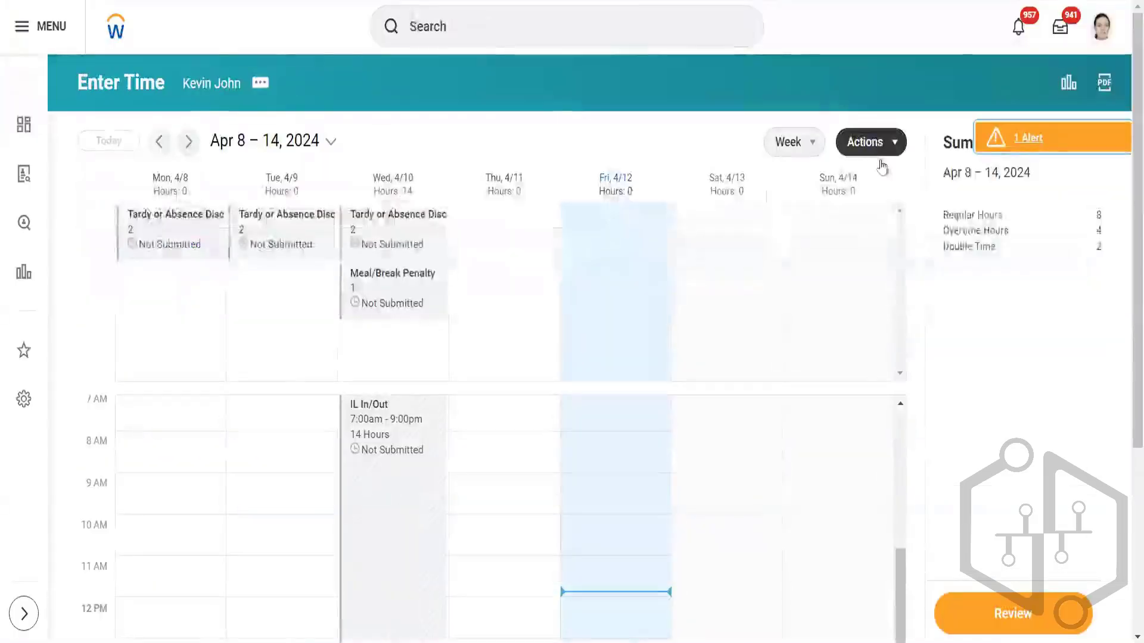
Step: Rerun the worker's time calculations for the week of Apr 8 – 14, 2024 with the swapped overtime and double time priorities
{"action": "left_click", "coordinate": [873, 143]}
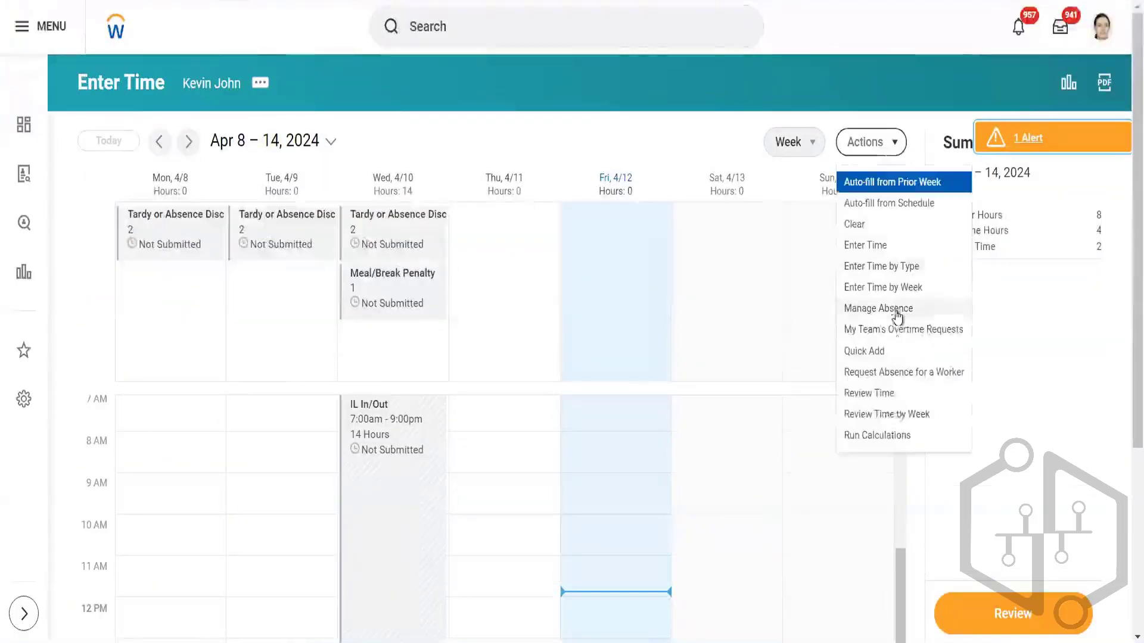
{"action": "left_click", "coordinate": [891, 437]}
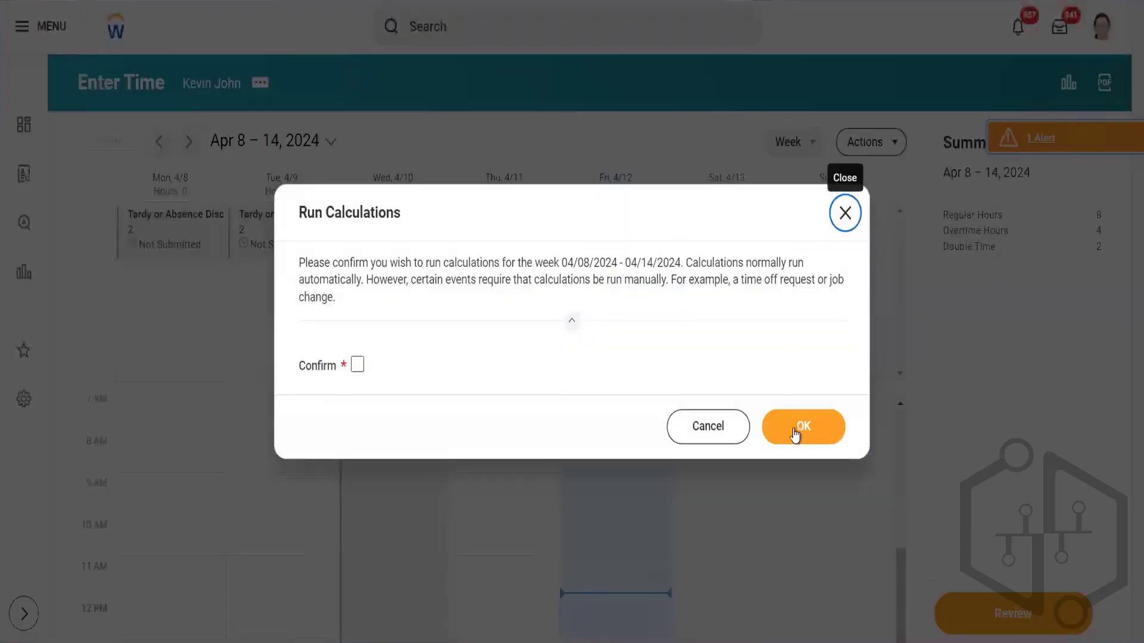
{"action": "left_click", "coordinate": [358, 365]}
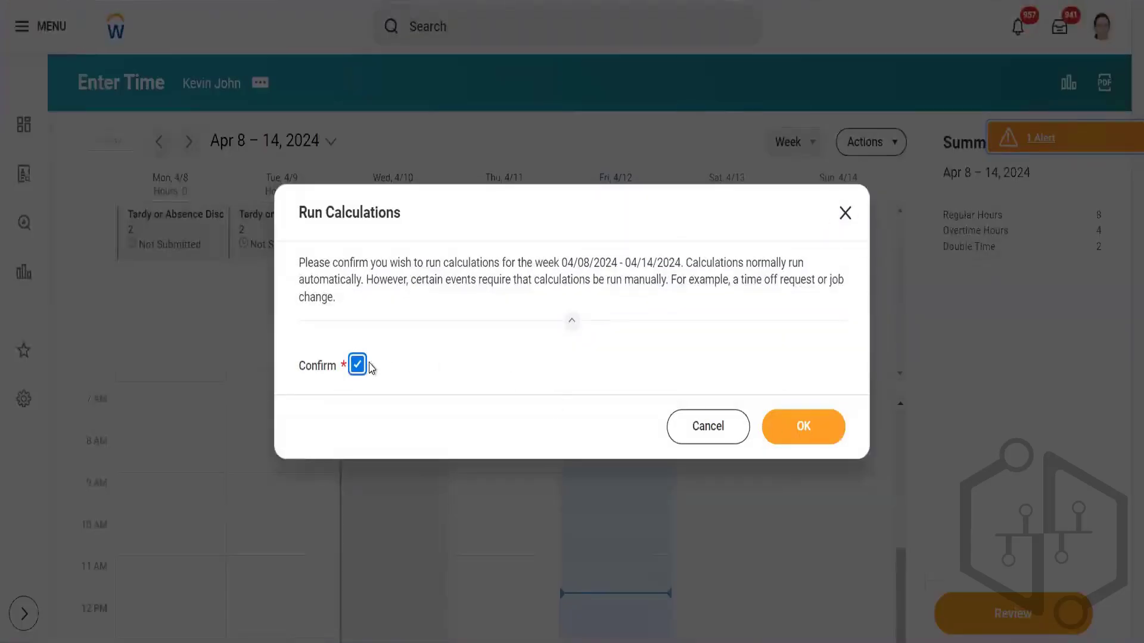
{"action": "left_click", "coordinate": [809, 420]}
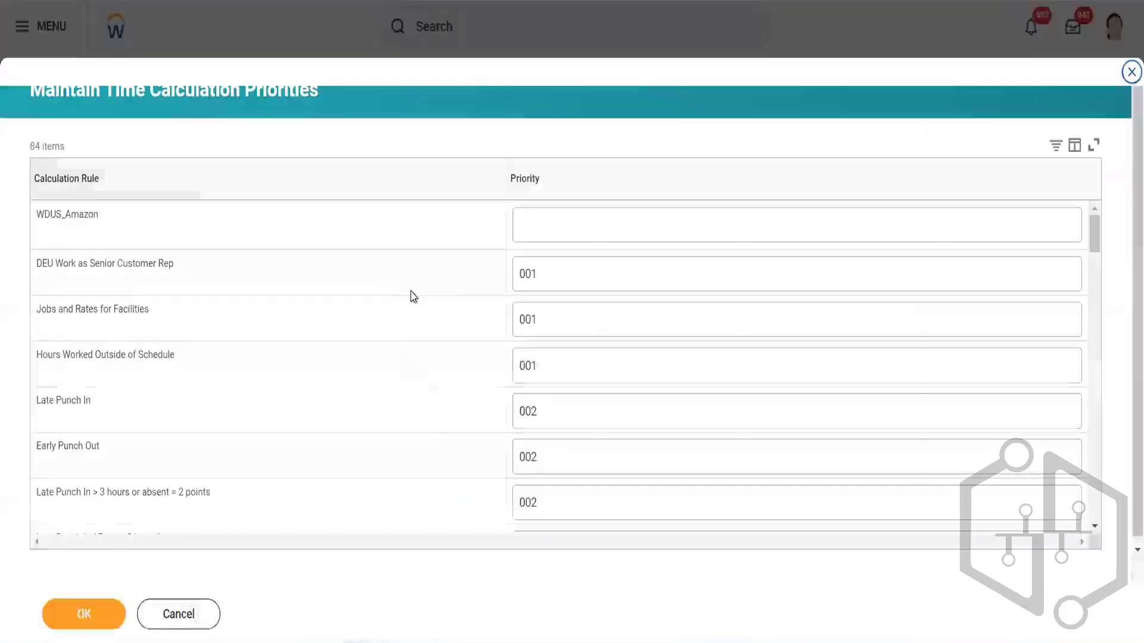
Step: Filter the time calculation priorities to rules whose priority contains BH_001
{"action": "left_click", "coordinate": [541, 190]}
{"action": "right_click", "coordinate": [552, 410]}
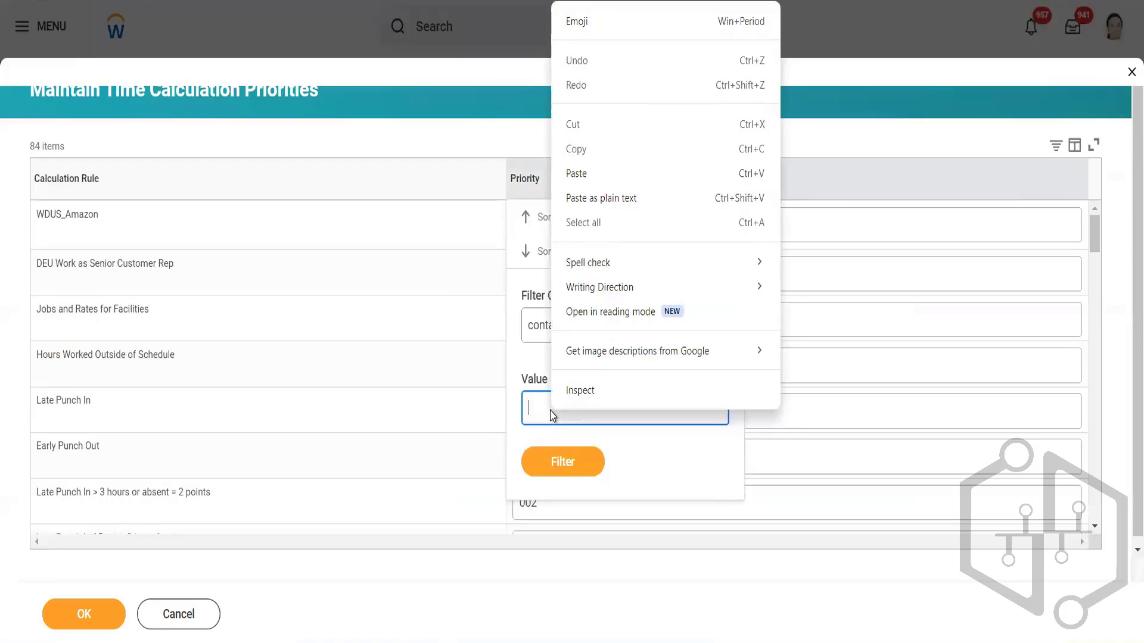
{"action": "left_click", "coordinate": [545, 411]}
{"action": "type", "text": "BH01"}
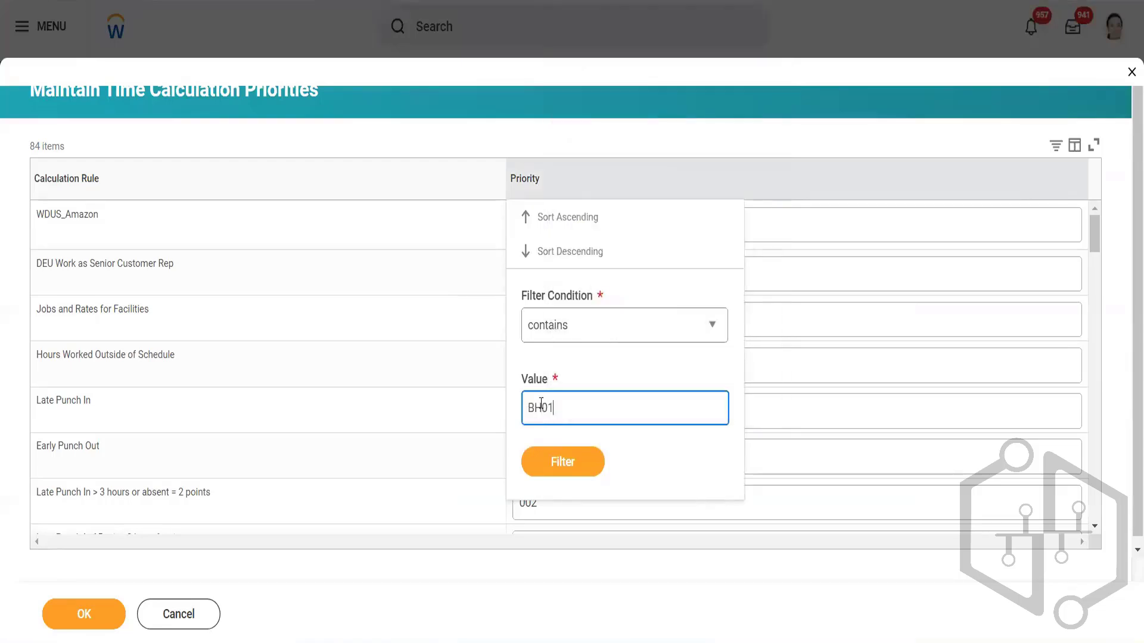
{"action": "left_click", "coordinate": [540, 407]}
{"action": "type", "text": "_)"}
{"action": "key", "text": "BackSpace"}
{"action": "type", "text": "0"}
{"action": "left_click", "coordinate": [559, 469]}
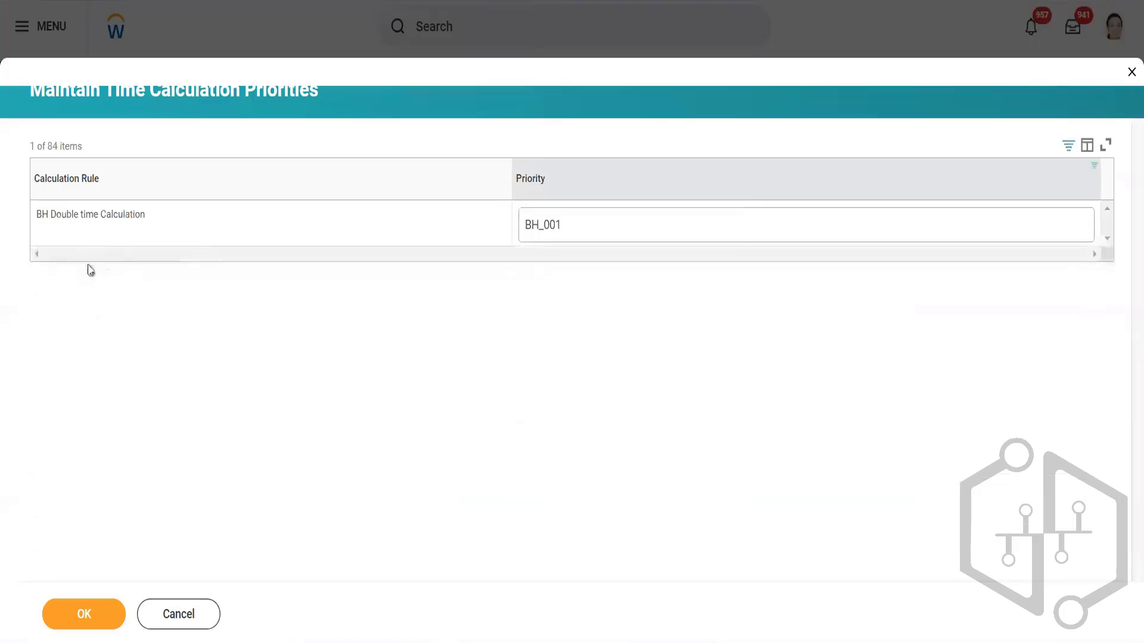
Step: Set the priority of BH Double time Calculation to BH_002
{"action": "mouse_move", "coordinate": [119, 219]}
{"action": "left_click", "coordinate": [571, 225]}
{"action": "left_click", "coordinate": [571, 225]}
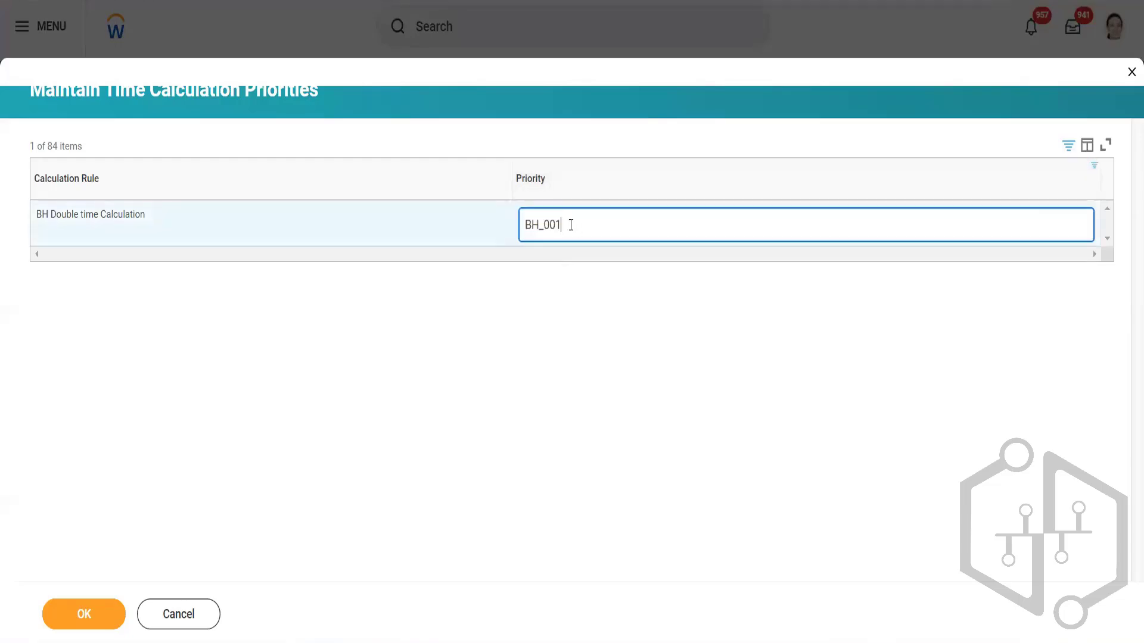
{"action": "key", "text": "BackSpace"}
{"action": "type", "text": "2"}
Step: Change the priority filter value to BH_002
{"action": "left_click", "coordinate": [279, 181]}
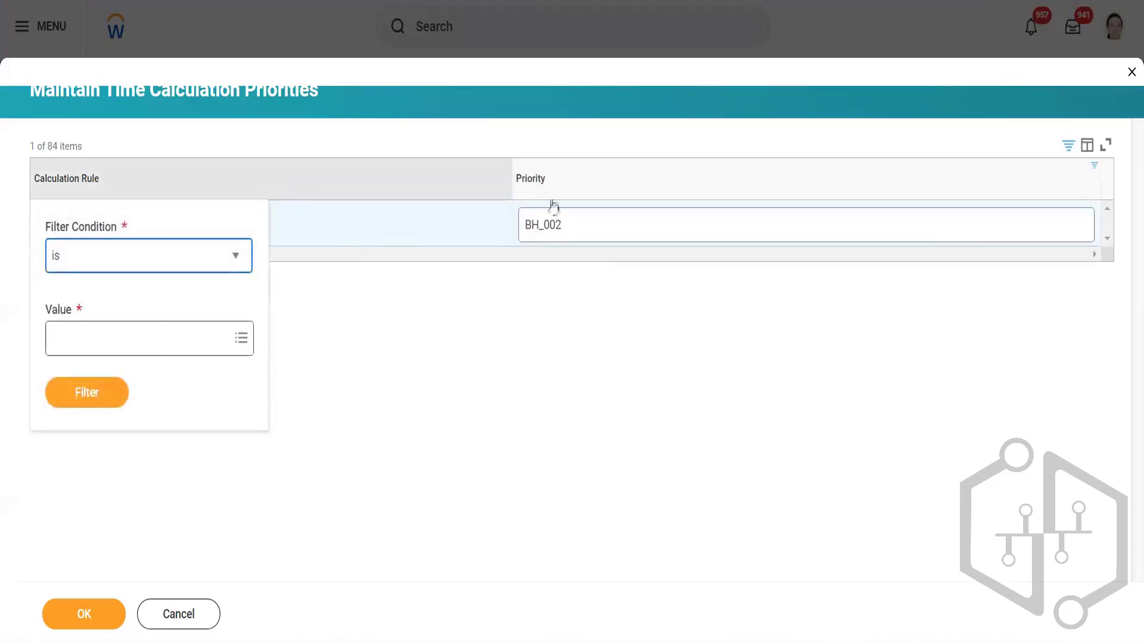
{"action": "left_click", "coordinate": [597, 186]}
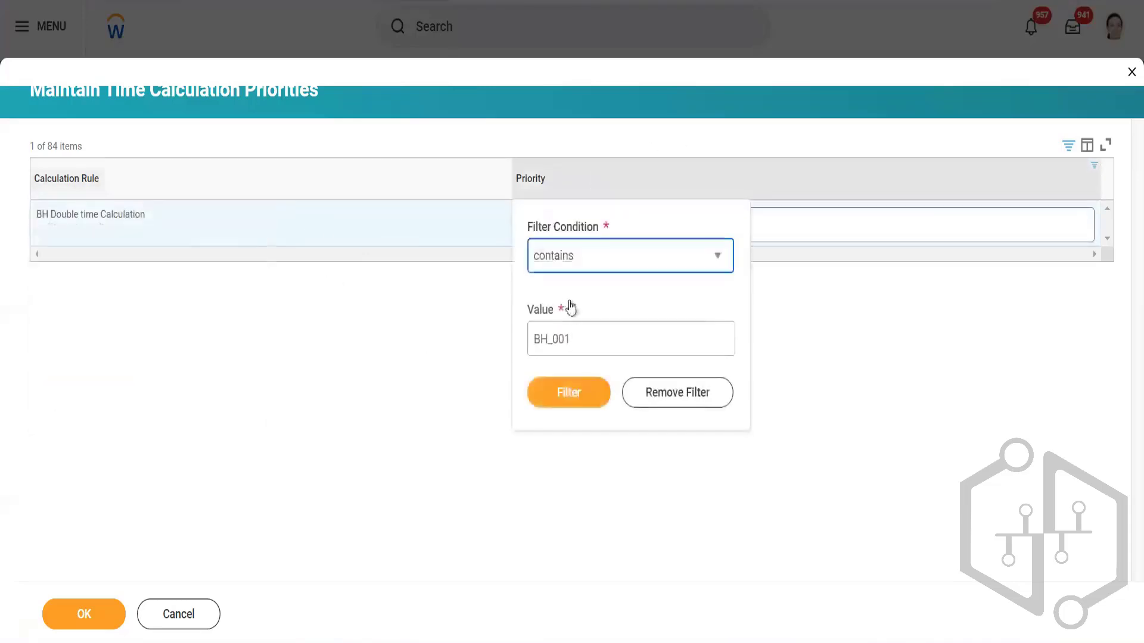
{"action": "left_click", "coordinate": [581, 336]}
{"action": "key", "text": "BackSpace"}
{"action": "type", "text": "2"}
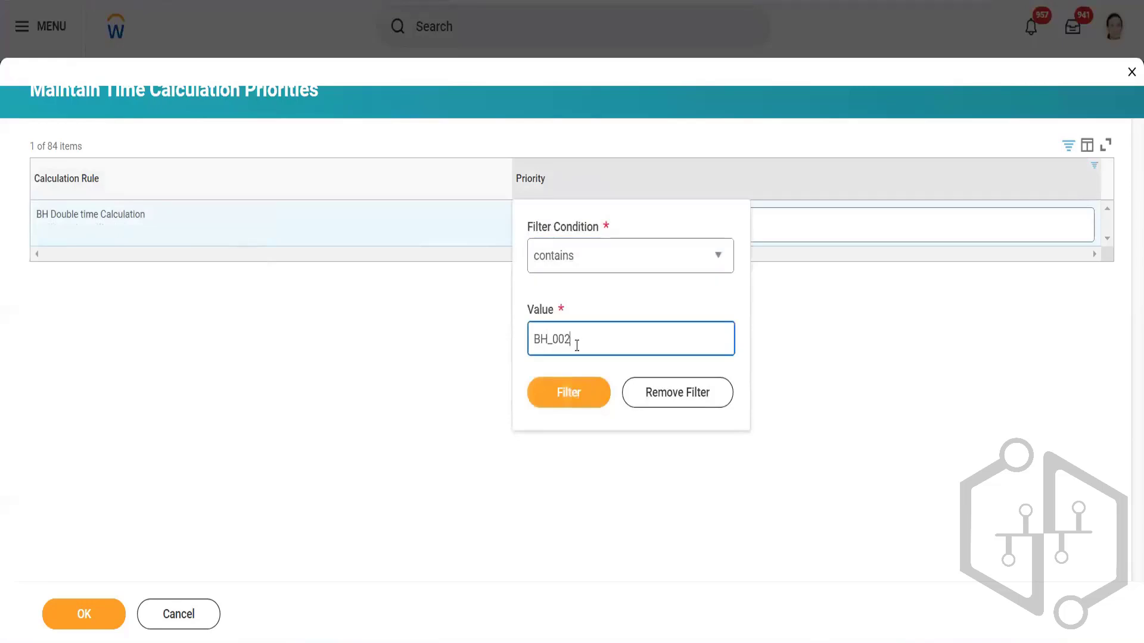
{"action": "left_click", "coordinate": [573, 395]}
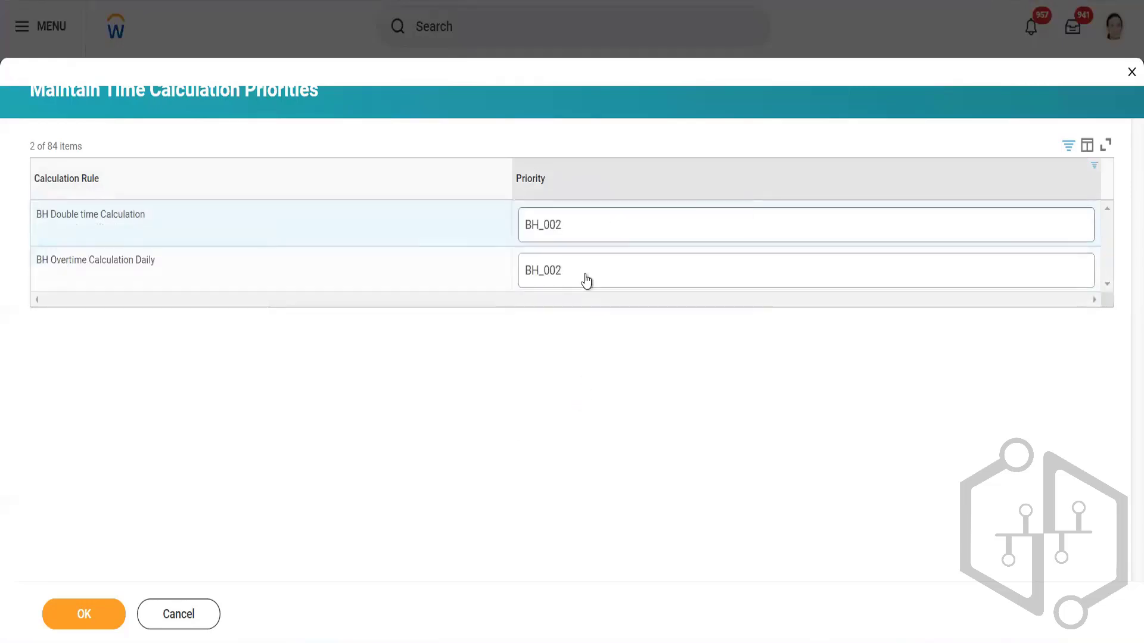
Step: Set the priority of BH Overtime Calculation Daily to BH_001 and save the priorities
{"action": "double_click", "coordinate": [565, 271]}
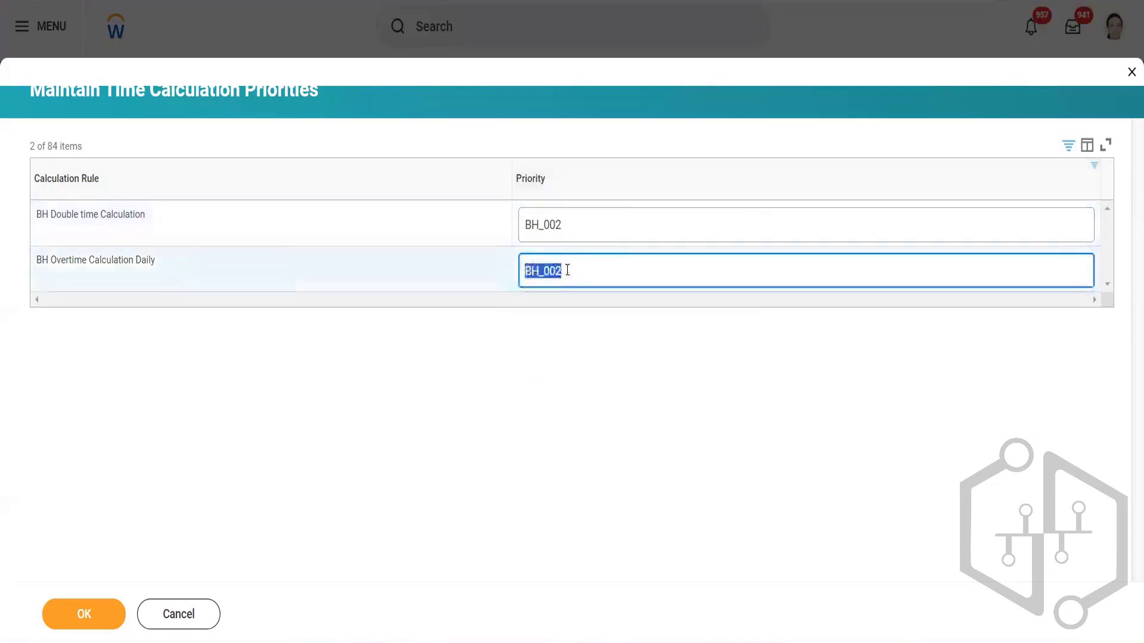
{"action": "left_click", "coordinate": [564, 271]}
{"action": "key", "text": "BackSpace"}
{"action": "type", "text": "1"}
{"action": "left_click", "coordinate": [90, 617]}
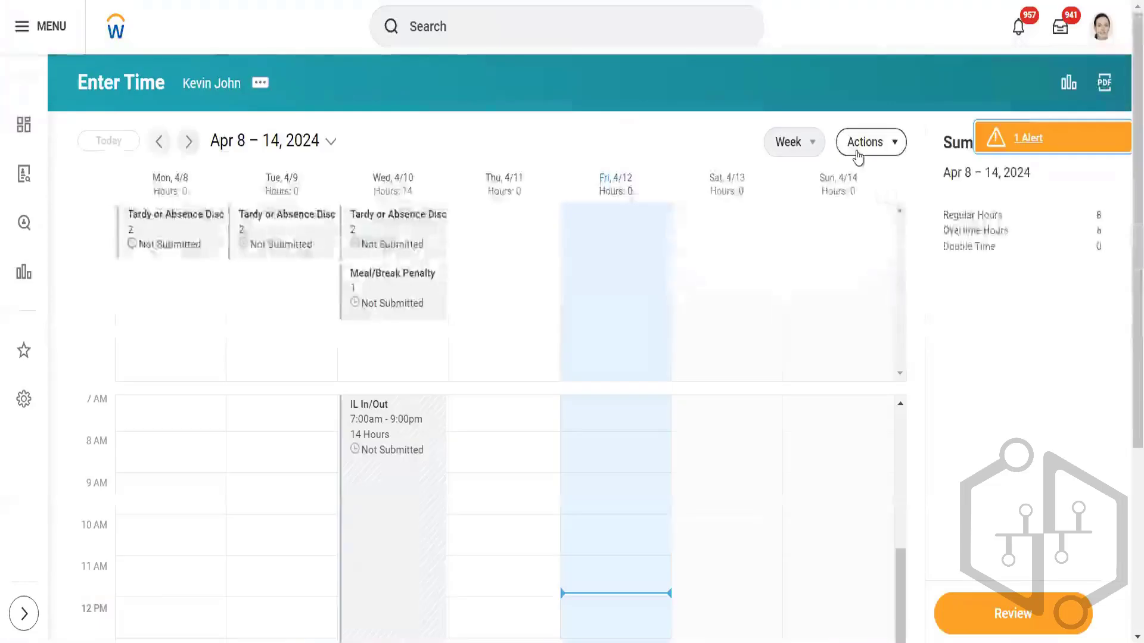
Step: Run and confirm the worker's time calculations for the week of Apr 8 – 14, 2024
{"action": "left_click", "coordinate": [858, 149]}
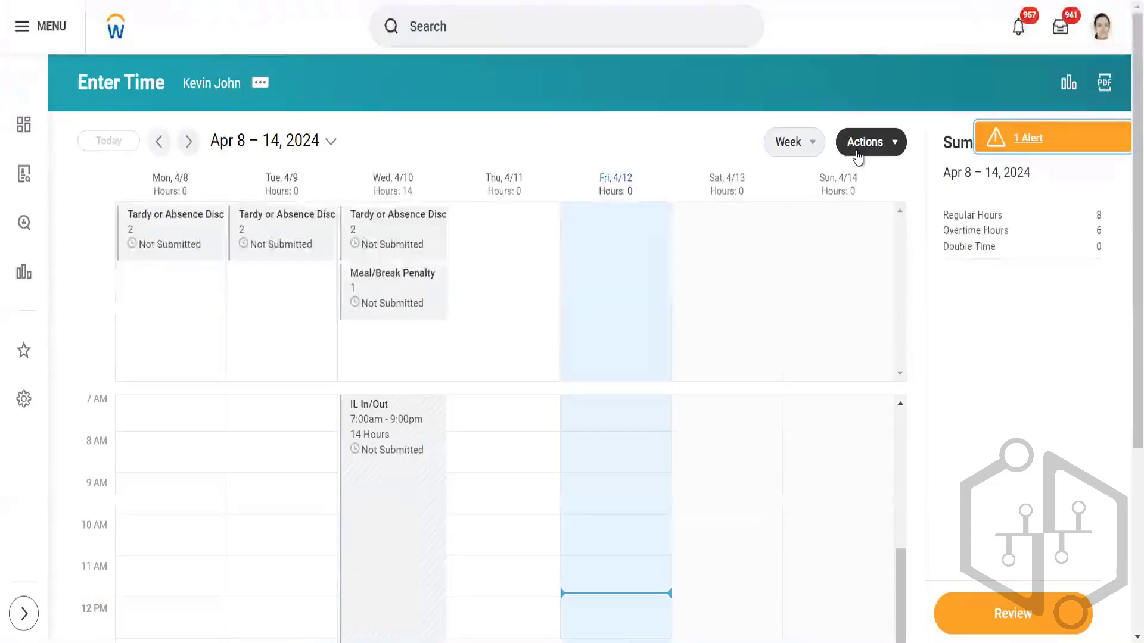
{"action": "left_click", "coordinate": [879, 437]}
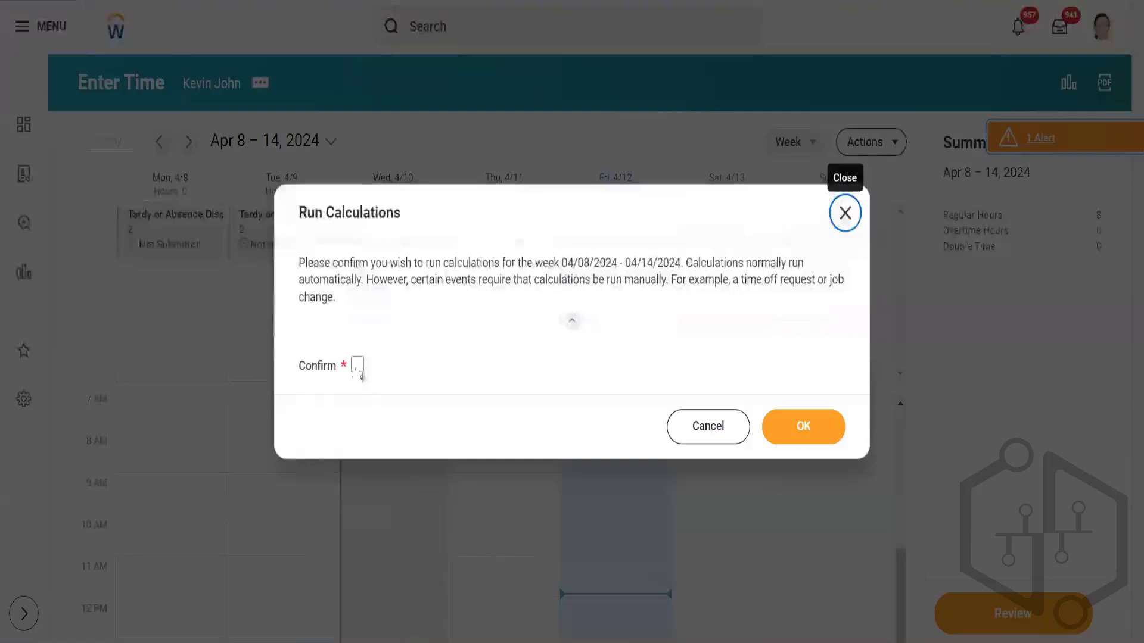
{"action": "left_click", "coordinate": [357, 365]}
{"action": "left_click", "coordinate": [801, 425]}
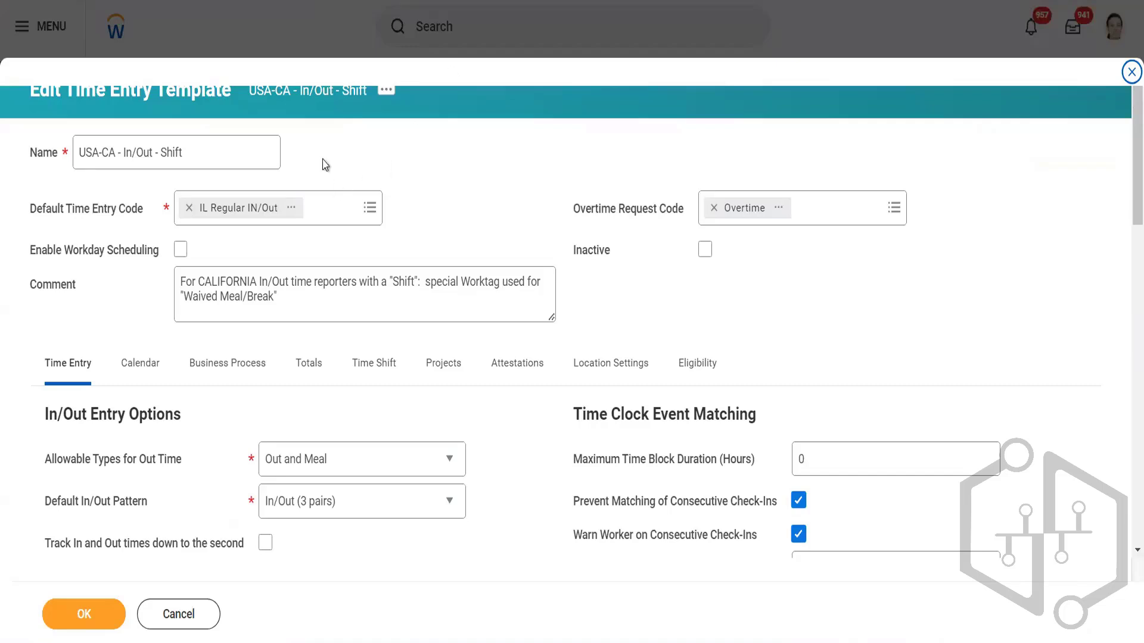
Step: Save the USA-CA - In/Out - Shift time entry template, then find and open the Create Time Calculation task
{"action": "left_click", "coordinate": [87, 623]}
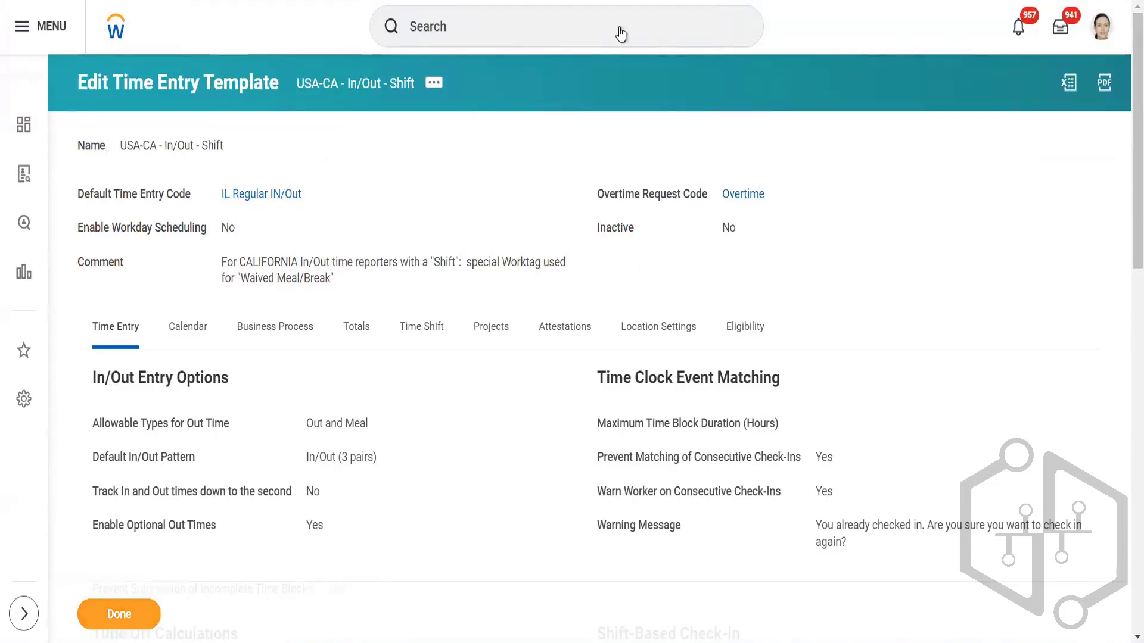
{"action": "left_click", "coordinate": [490, 2]}
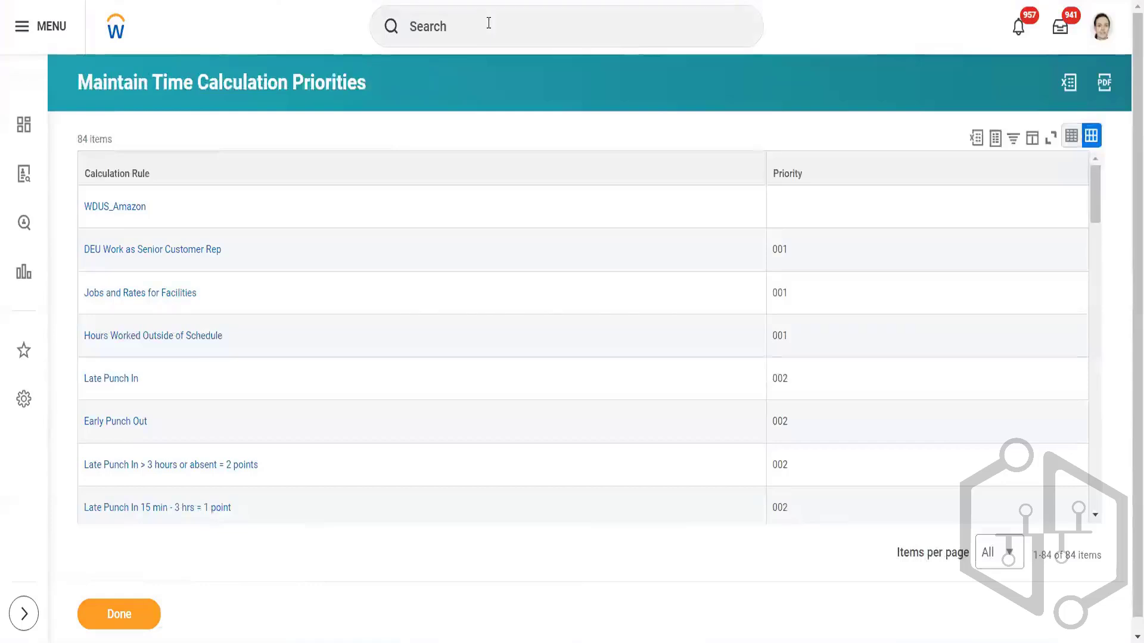
{"action": "left_click", "coordinate": [488, 23]}
{"action": "type", "text": "create"}
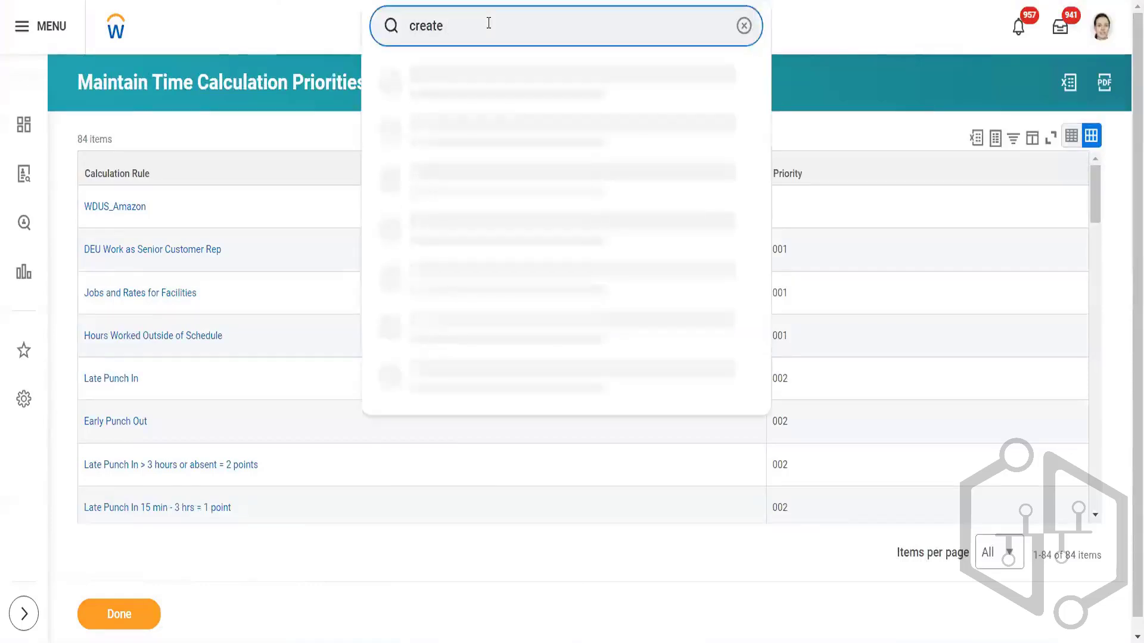
{"action": "type", "text": " time cal"}
{"action": "key", "text": "Escape"}
{"action": "key", "text": "Return"}
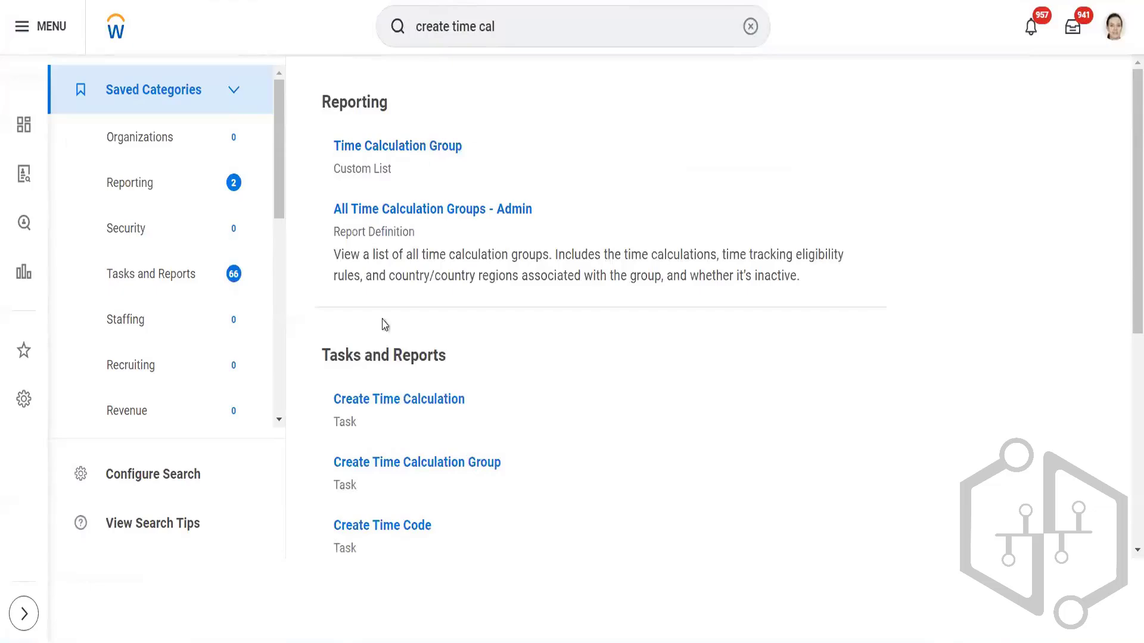
{"action": "left_click", "coordinate": [394, 405]}
Step: Start a new time calculation named "7:00 - 7:00 AM" with the type Shift Differential Calculation
{"action": "left_click", "coordinate": [499, 190]}
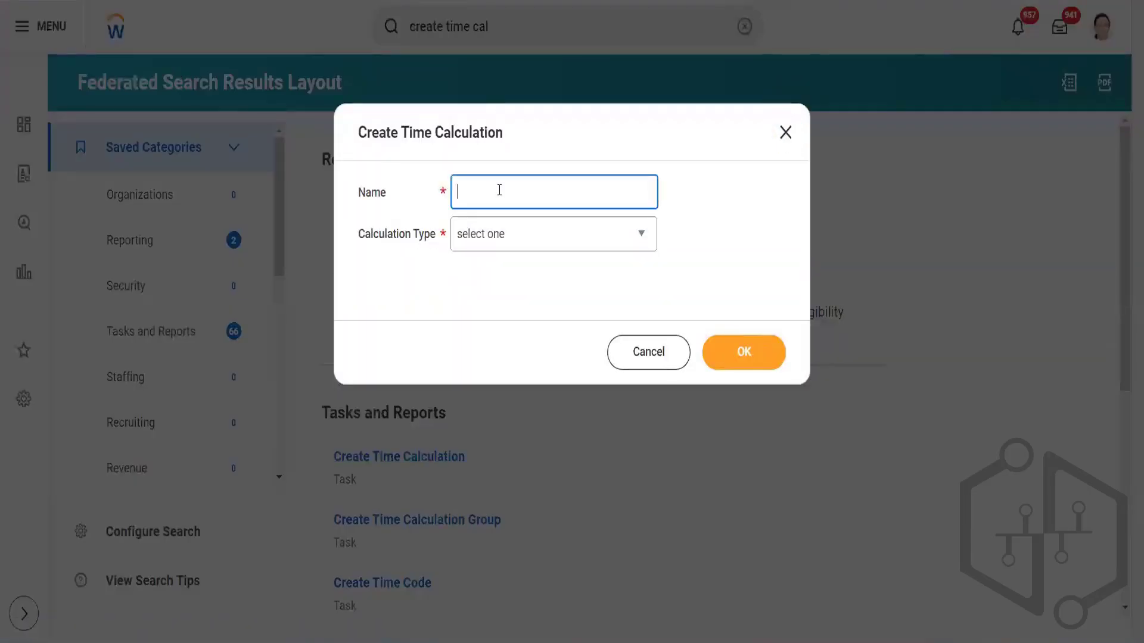
{"action": "type", "text": "7:00 - 7:00 AM"}
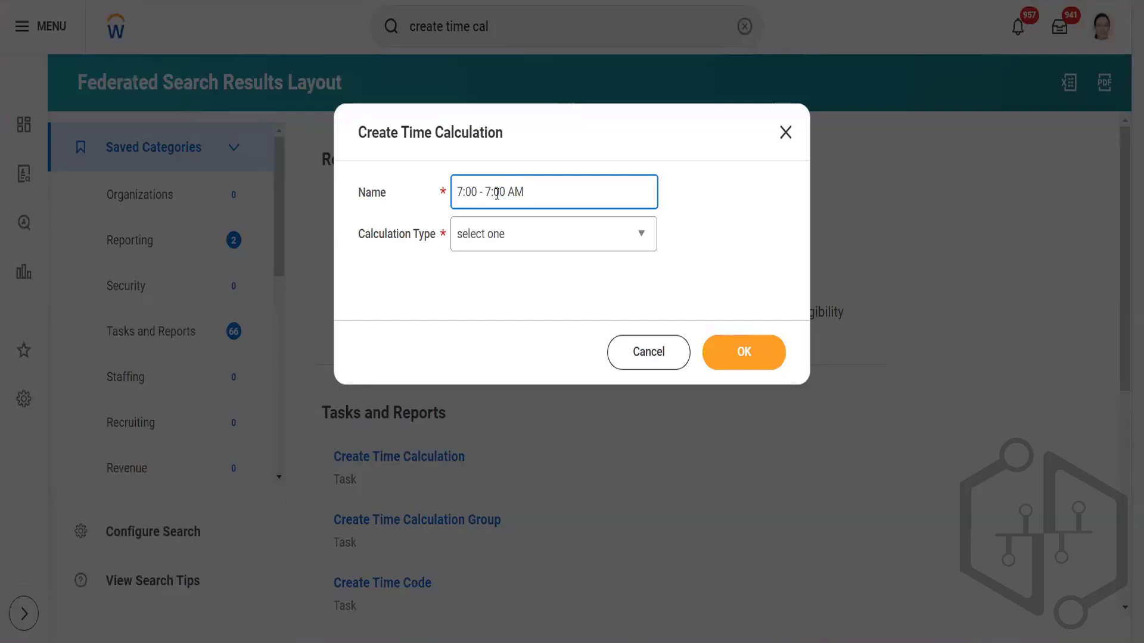
{"action": "left_click", "coordinate": [527, 237]}
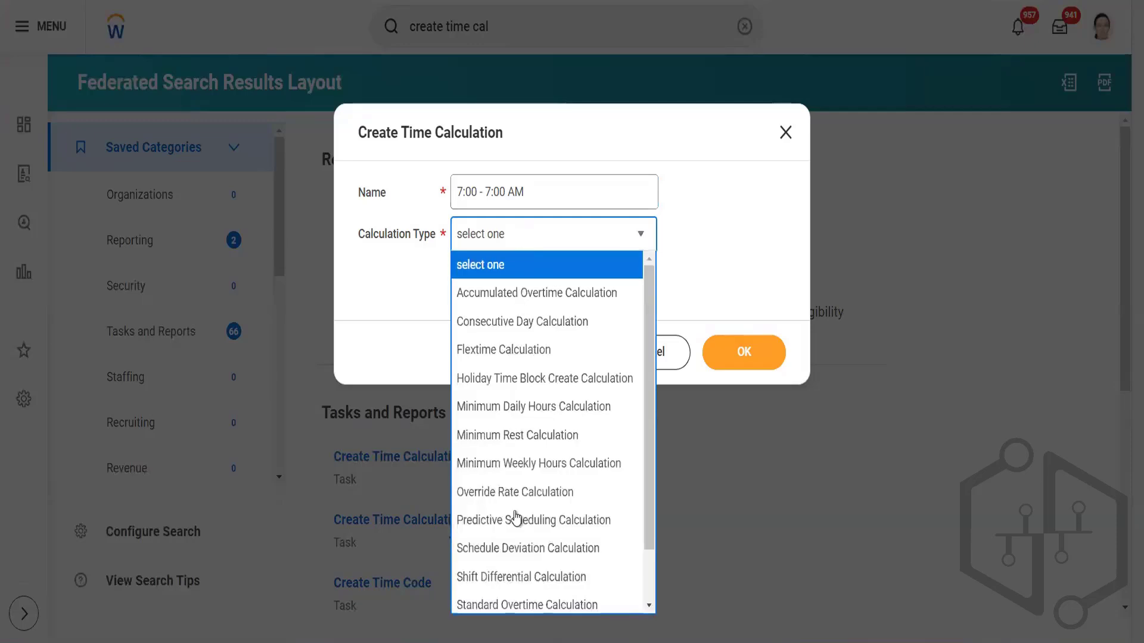
{"action": "scroll", "coordinate": [516, 521], "scroll_direction": "down", "scroll_amount": 1}
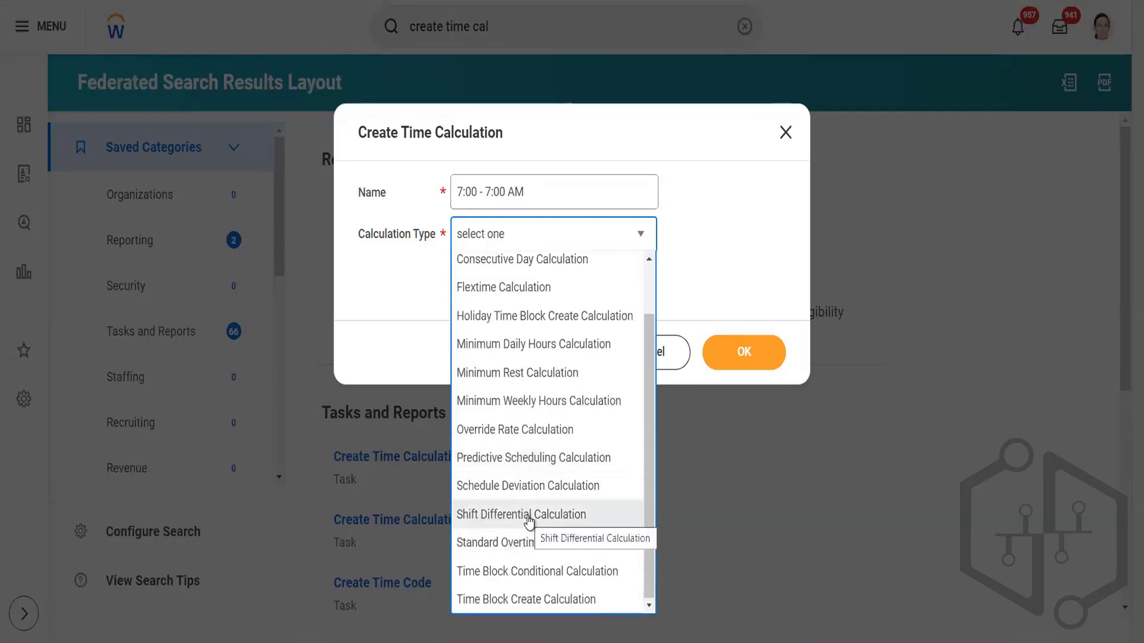
{"action": "left_click", "coordinate": [528, 522]}
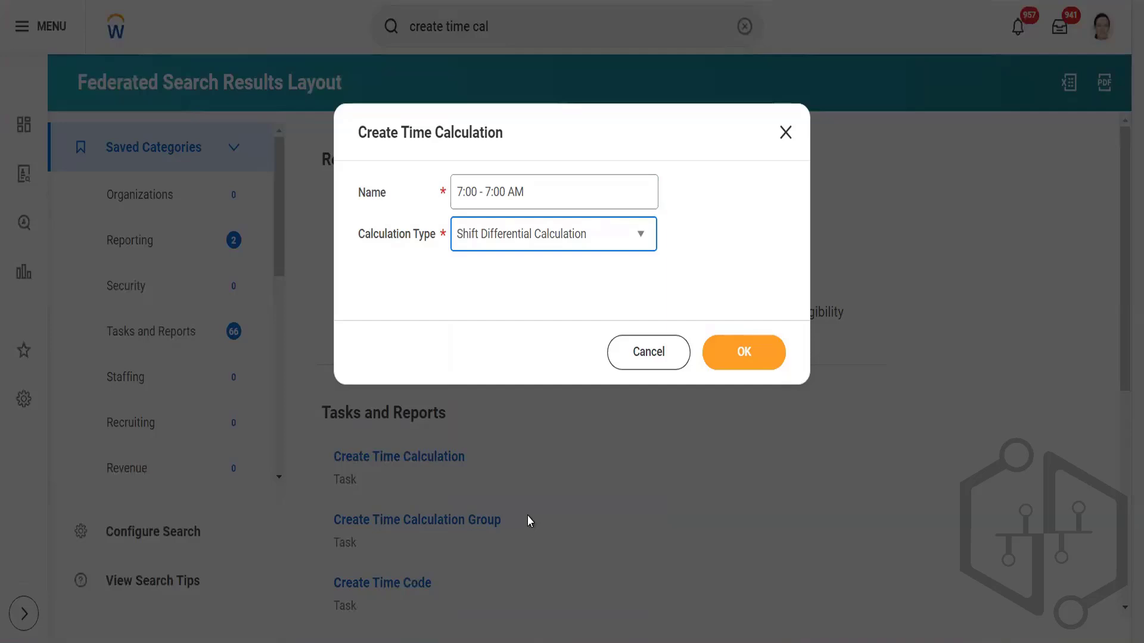
{"action": "left_click", "coordinate": [748, 357]}
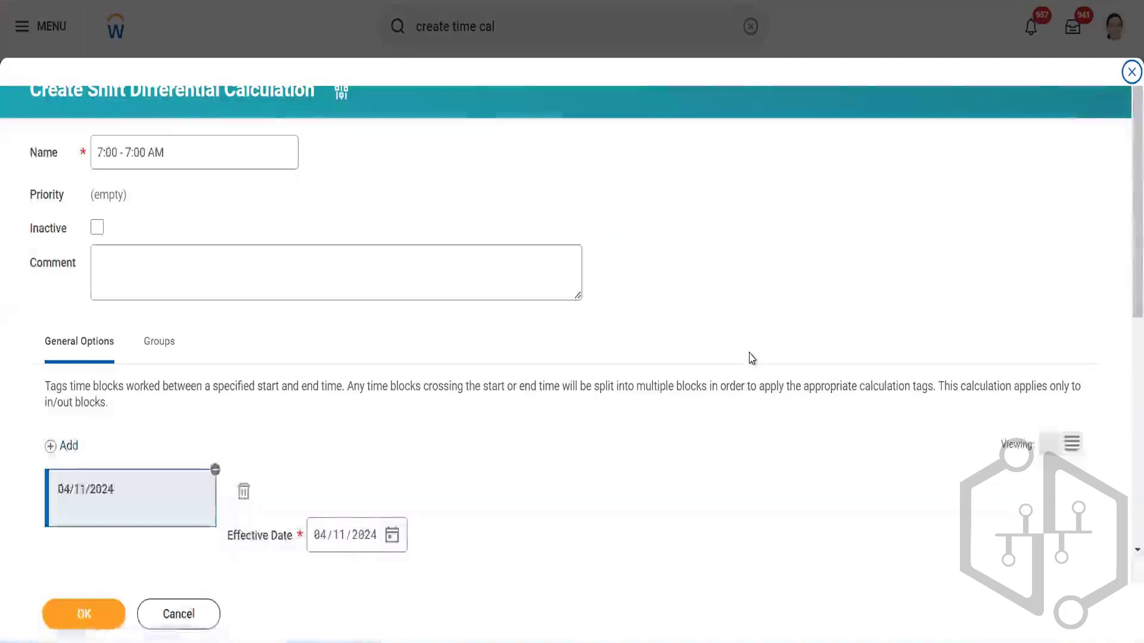
Step: Set the effective date of the shift differential calculation to 01/01/2020
{"action": "scroll", "coordinate": [750, 357], "scroll_direction": "down", "scroll_amount": 5}
{"action": "left_click", "coordinate": [322, 259]}
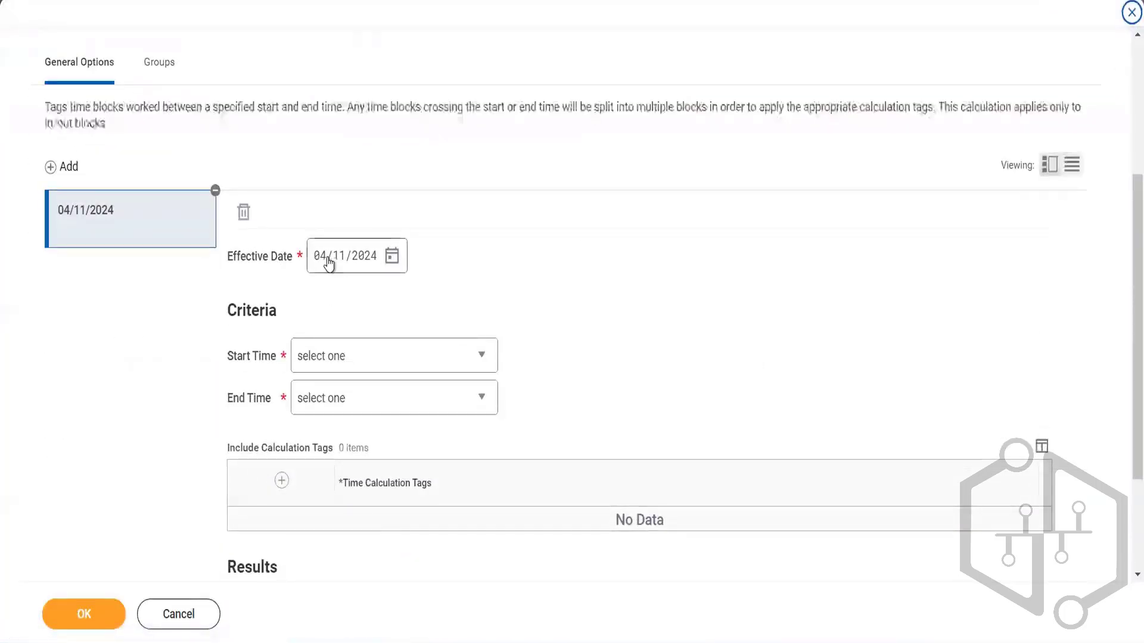
{"action": "type", "text": "01/01/20"}
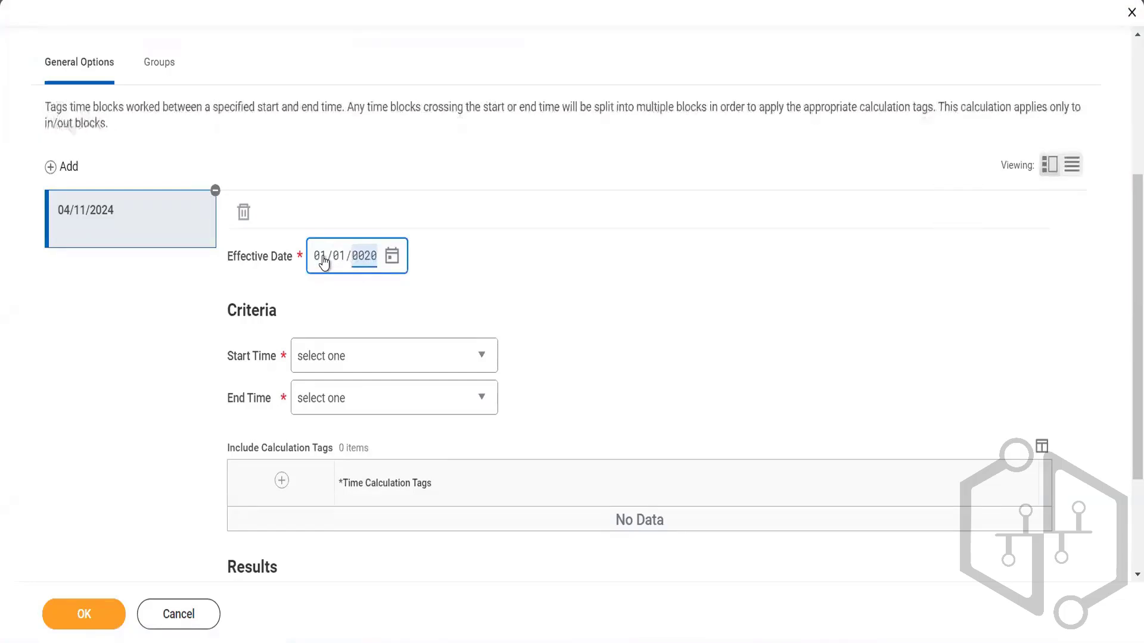
{"action": "type", "text": "20"}
Step: Set the start time in the shift differential calculation's criteria to 7:00 PM
{"action": "left_click", "coordinate": [458, 355]}
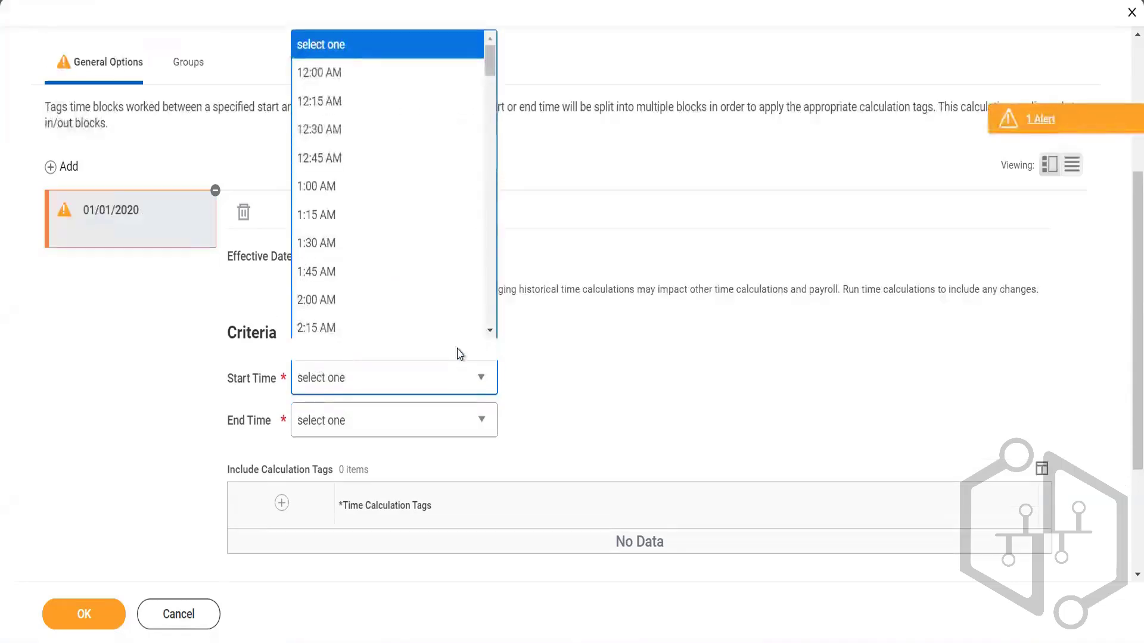
{"action": "key", "text": "7"}
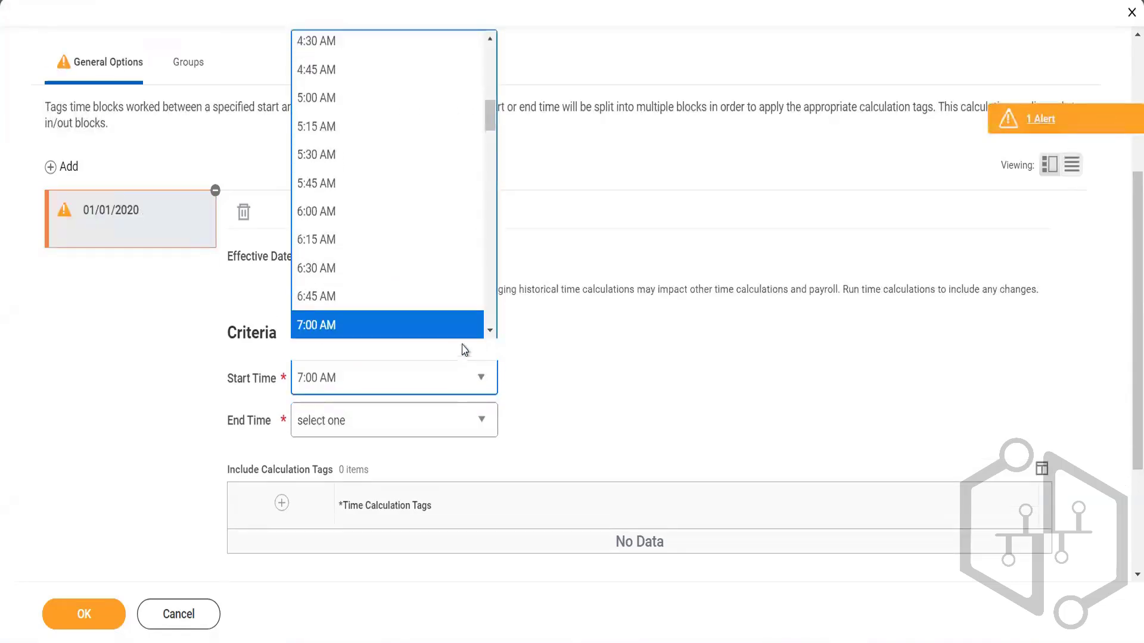
{"action": "scroll", "coordinate": [439, 334], "scroll_direction": "down", "scroll_amount": 1}
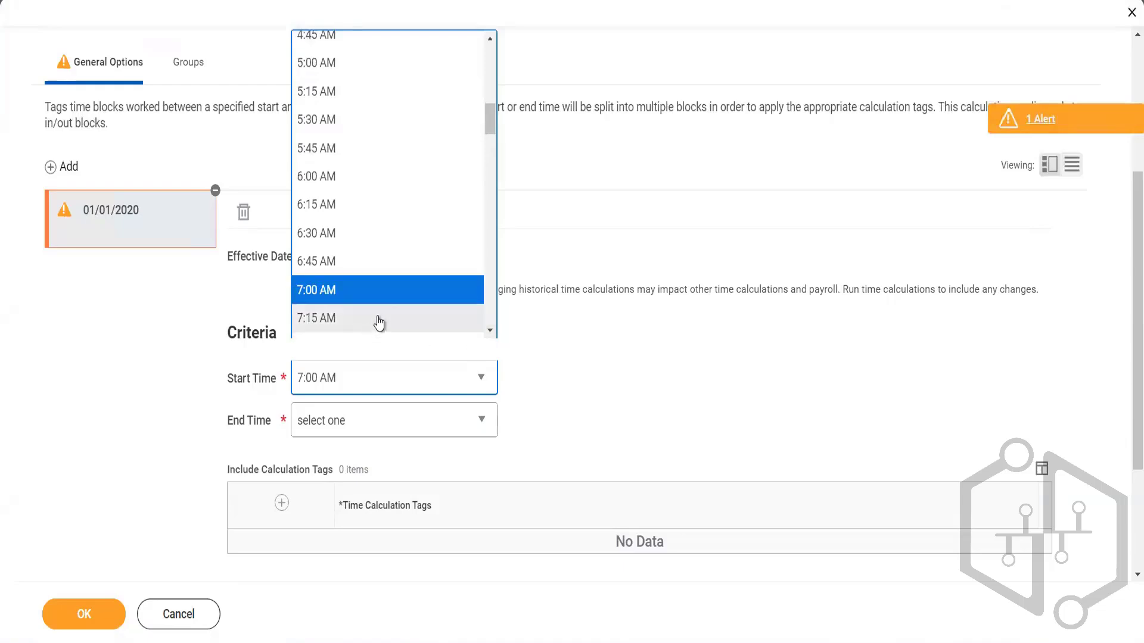
{"action": "scroll", "coordinate": [368, 303], "scroll_direction": "down", "scroll_amount": 10}
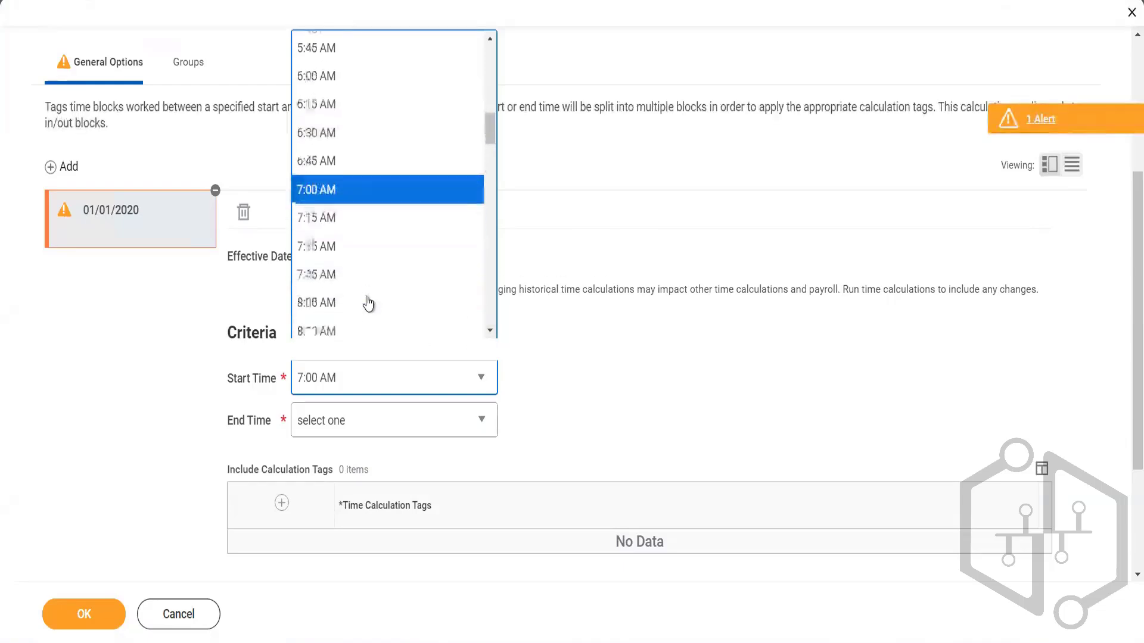
{"action": "scroll", "coordinate": [369, 303], "scroll_direction": "down", "scroll_amount": 6}
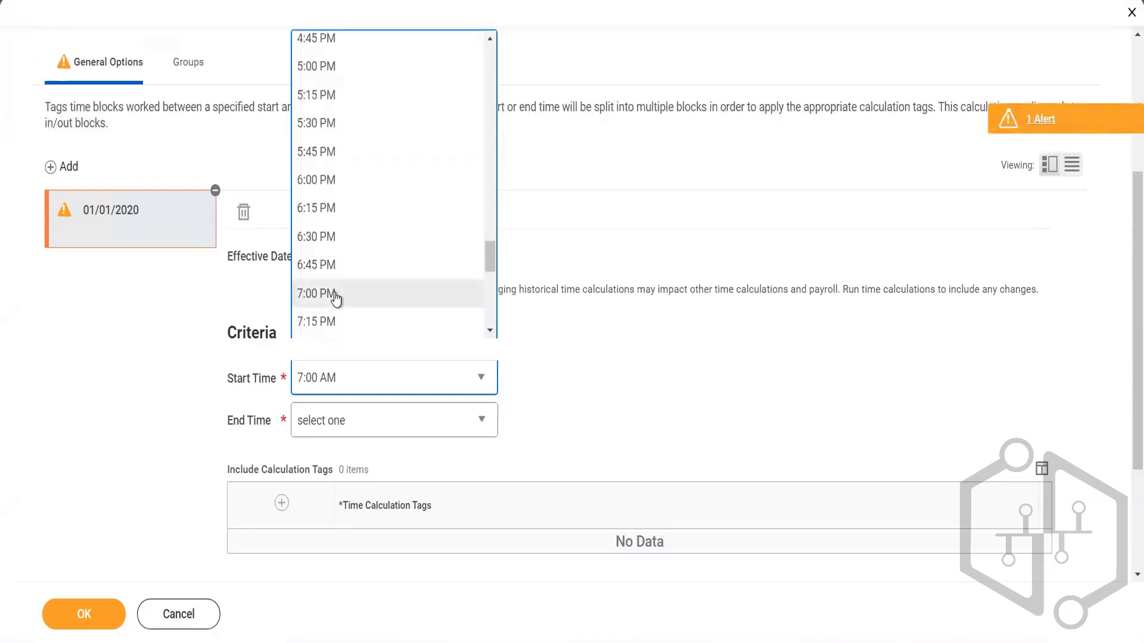
{"action": "left_click", "coordinate": [333, 294]}
Step: Set the end time in the shift differential calculation's criteria to 7:00 AM
{"action": "left_click", "coordinate": [385, 428]}
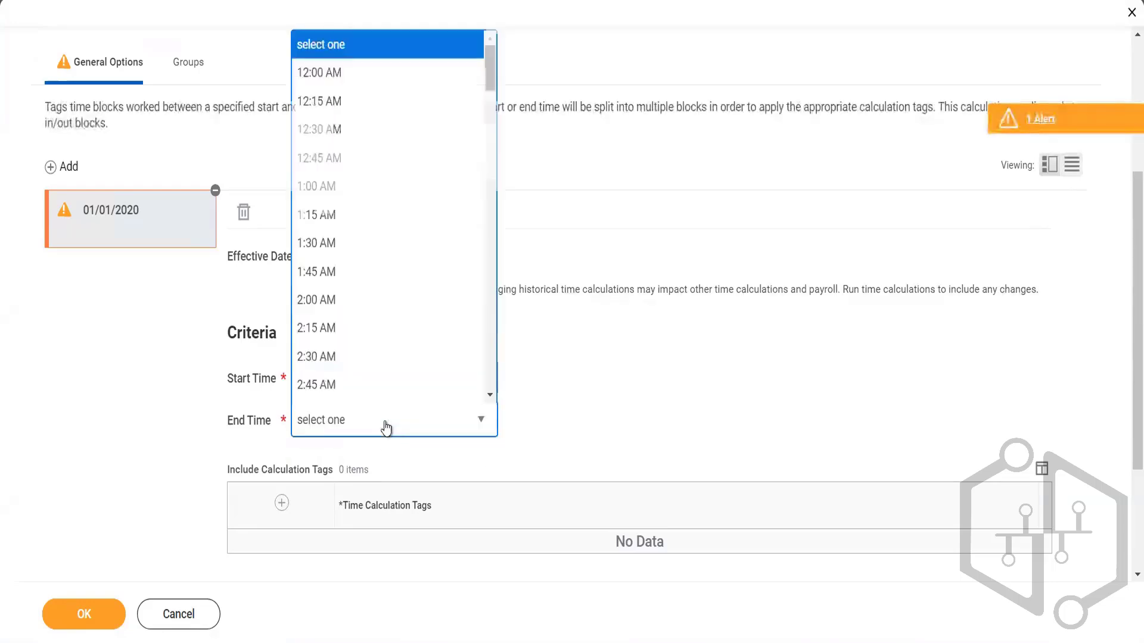
{"action": "scroll", "coordinate": [364, 320], "scroll_direction": "down", "scroll_amount": 9}
{"action": "scroll", "coordinate": [363, 321], "scroll_direction": "down", "scroll_amount": 18}
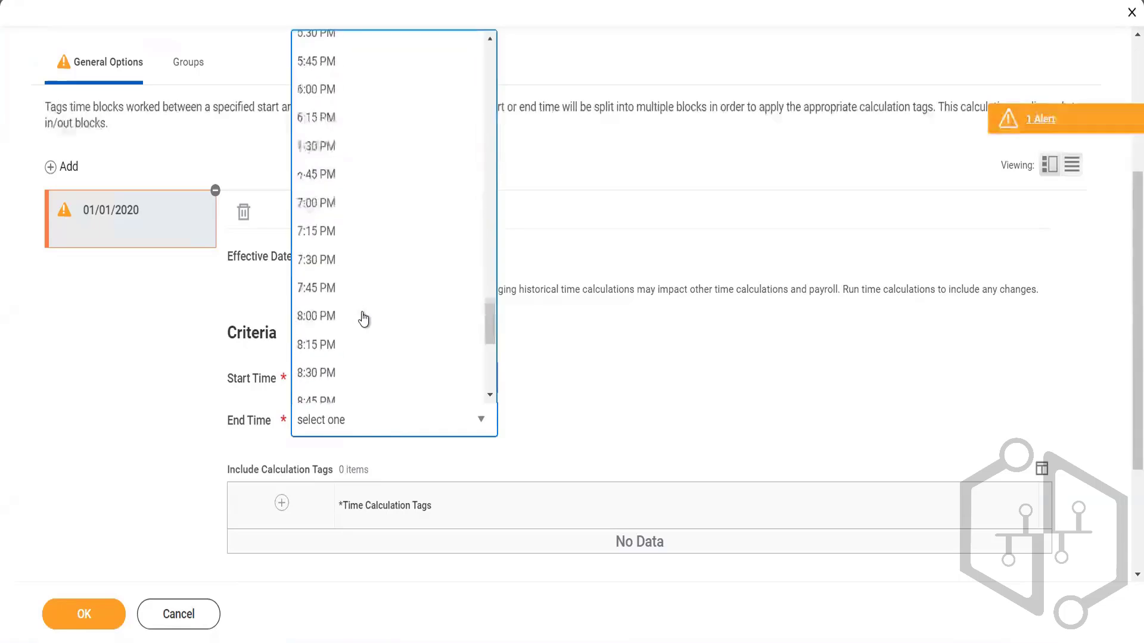
{"action": "scroll", "coordinate": [364, 320], "scroll_direction": "up", "scroll_amount": 3}
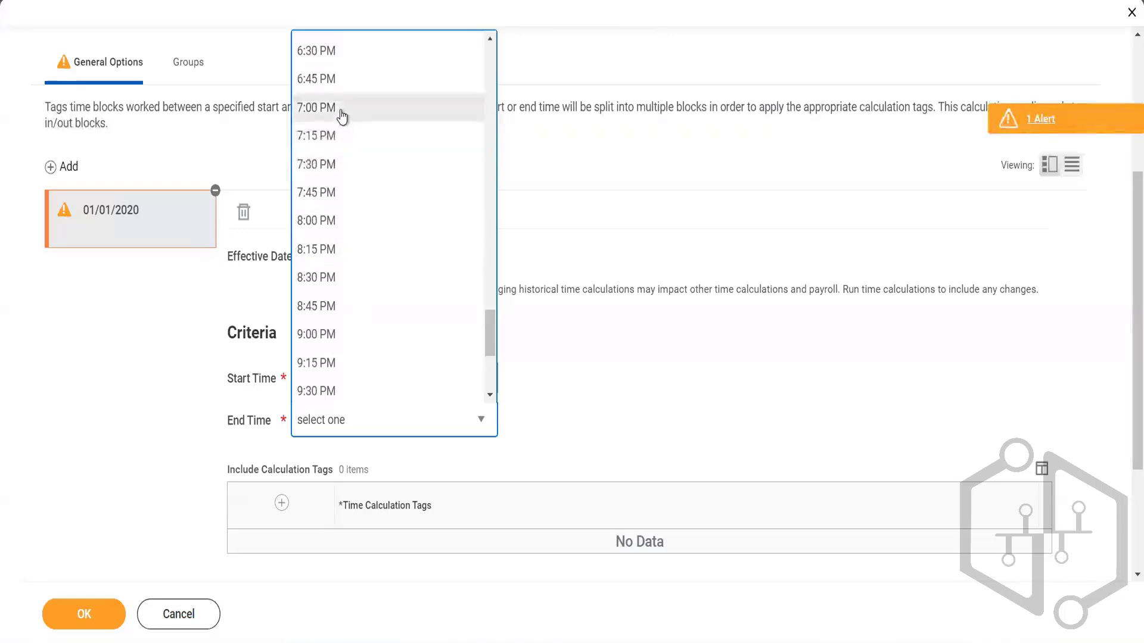
{"action": "scroll", "coordinate": [363, 244], "scroll_direction": "up", "scroll_amount": 4}
{"action": "scroll", "coordinate": [363, 244], "scroll_direction": "up", "scroll_amount": 20}
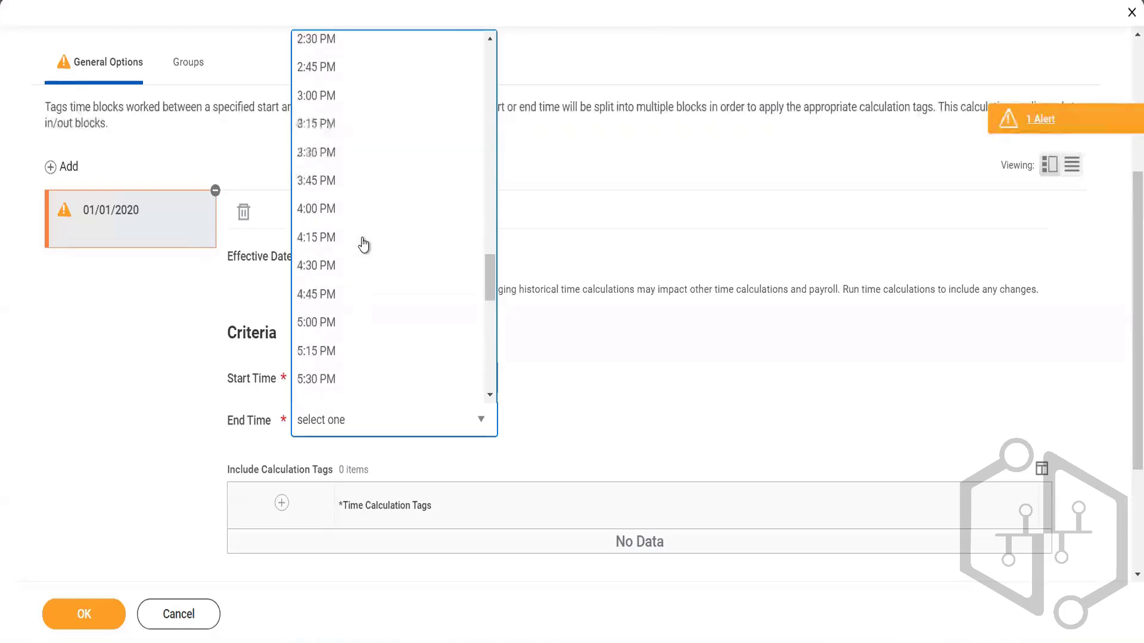
{"action": "scroll", "coordinate": [360, 288], "scroll_direction": "down", "scroll_amount": 4}
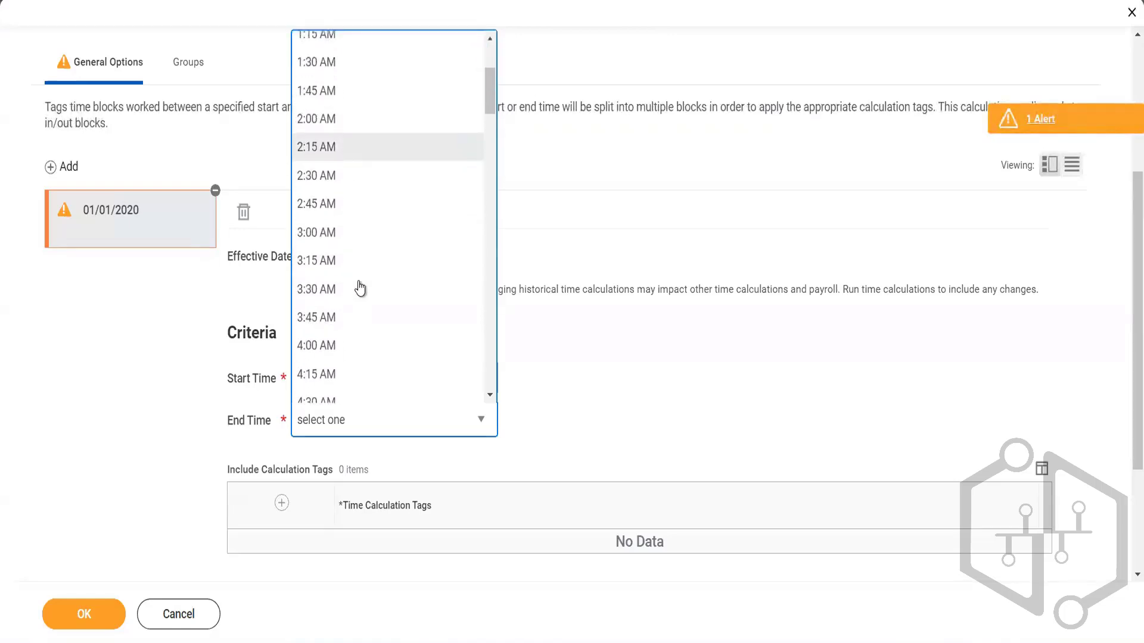
{"action": "scroll", "coordinate": [360, 288], "scroll_direction": "down", "scroll_amount": 3}
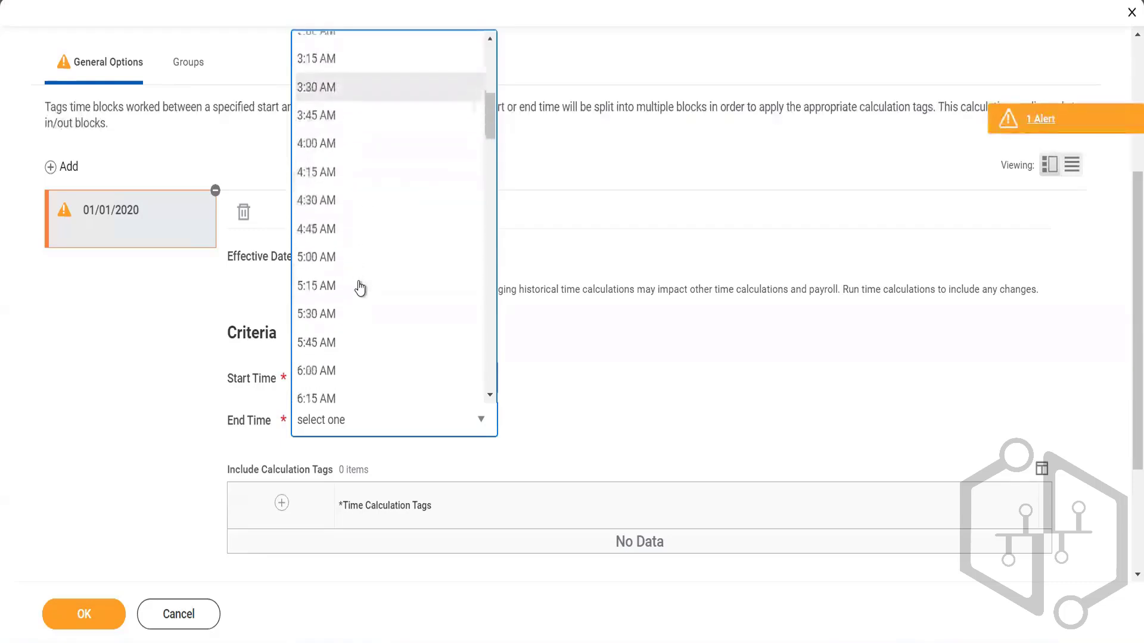
{"action": "scroll", "coordinate": [360, 287], "scroll_direction": "down", "scroll_amount": 1}
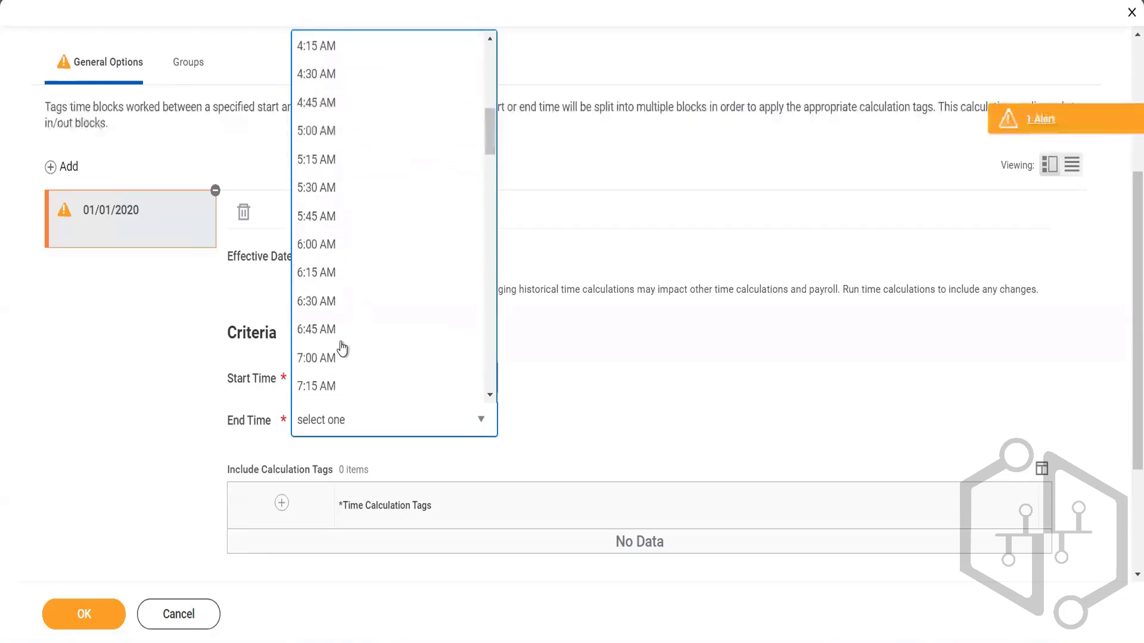
{"action": "left_click", "coordinate": [347, 358]}
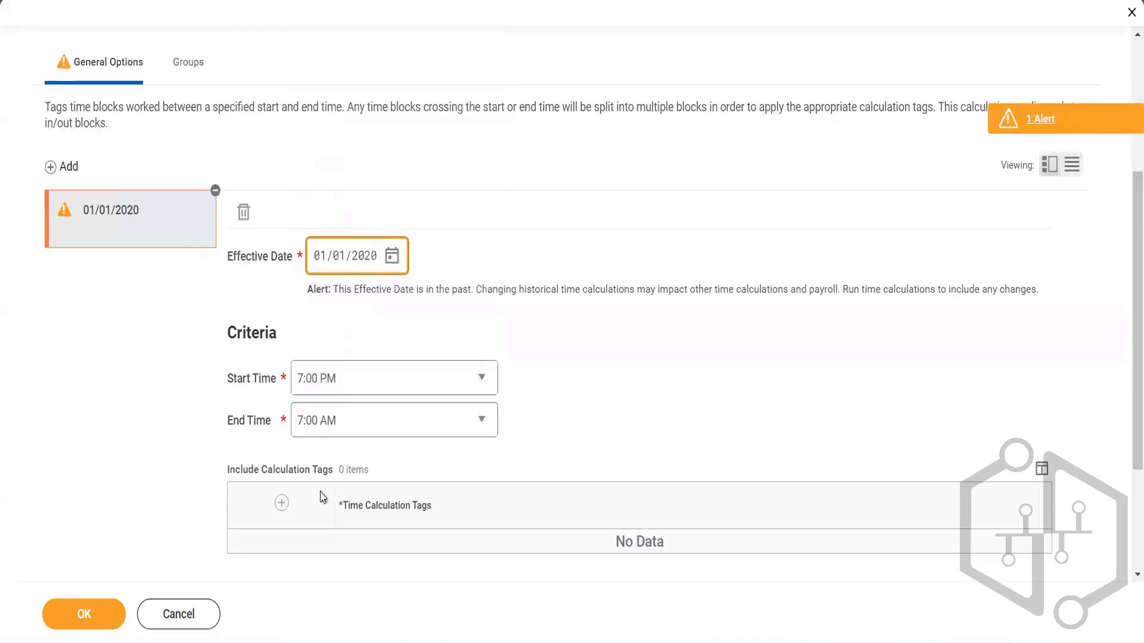
Step: Include the IL Regular time calculation tag in the shift differential criteria
{"action": "left_click", "coordinate": [281, 503]}
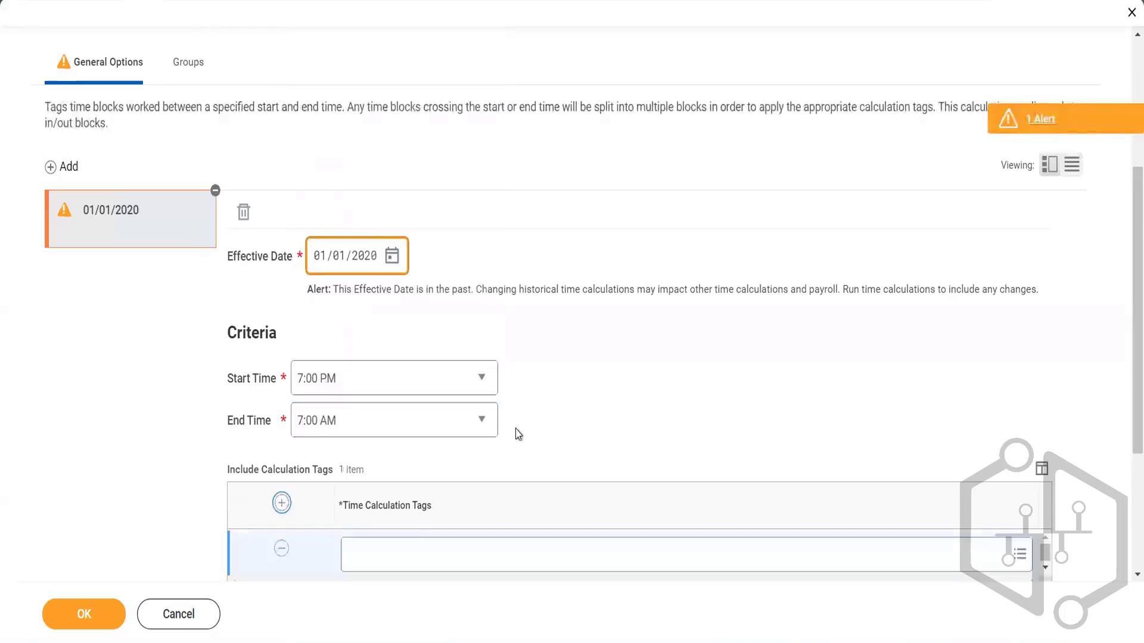
{"action": "scroll", "coordinate": [518, 434], "scroll_direction": "down", "scroll_amount": 3}
{"action": "left_click", "coordinate": [427, 346]}
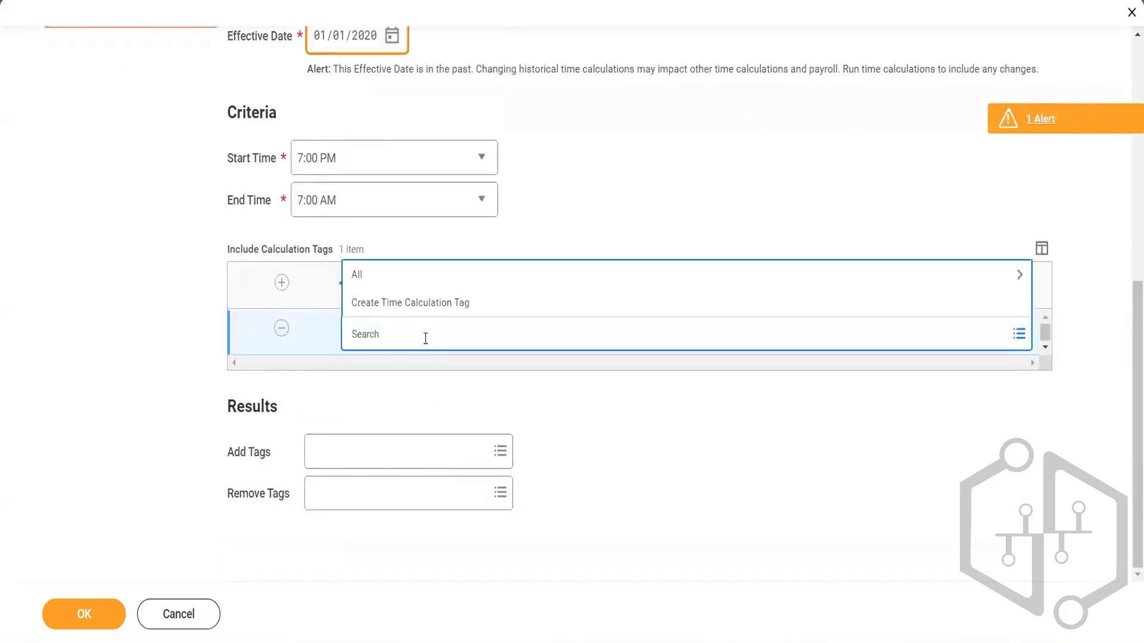
{"action": "type", "text": "IL Regyu"}
{"action": "key", "text": "Return"}
{"action": "left_click", "coordinate": [390, 334]}
{"action": "key", "text": "BackSpace"}
{"action": "key", "text": "BackSpace"}
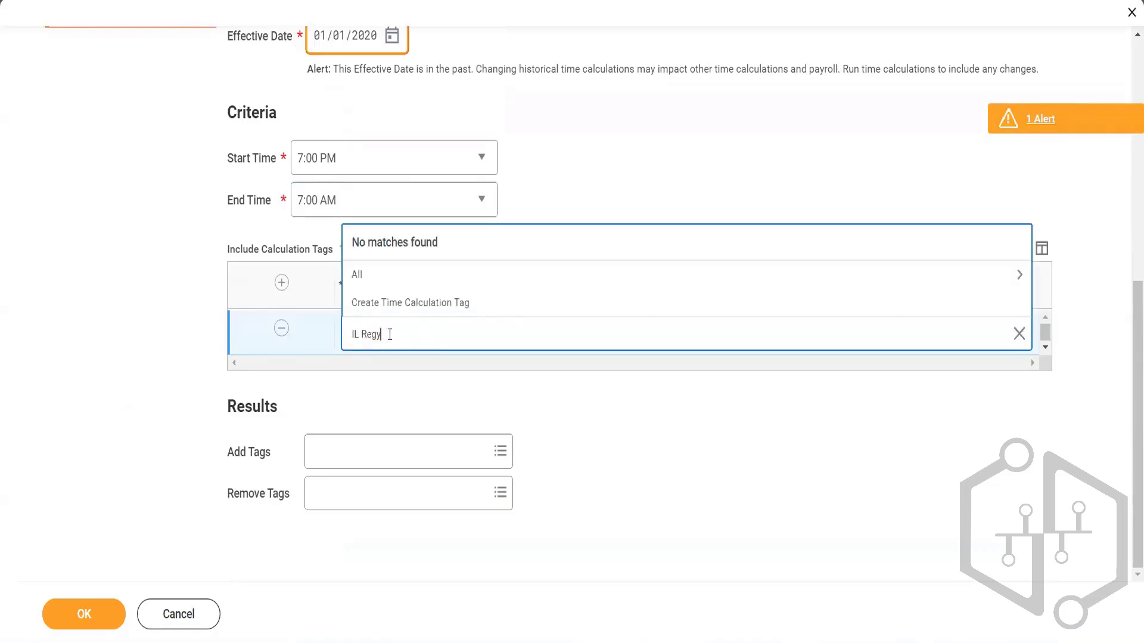
{"action": "type", "text": "u"}
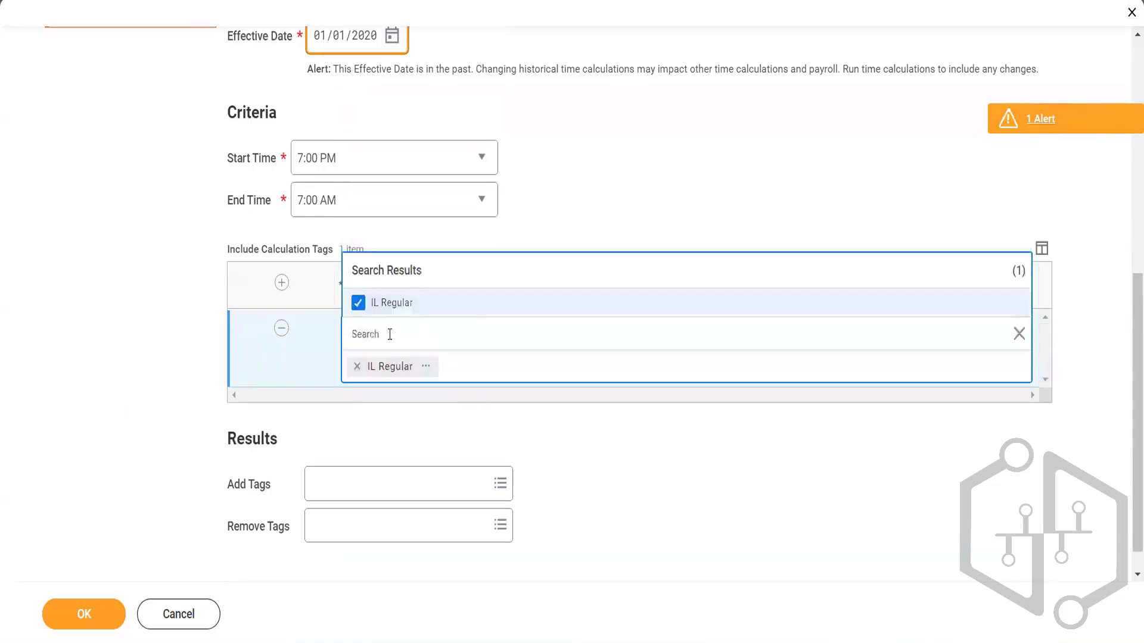
Step: Add a second included calculation tag row and assign it BH Regular
{"action": "left_click", "coordinate": [281, 284]}
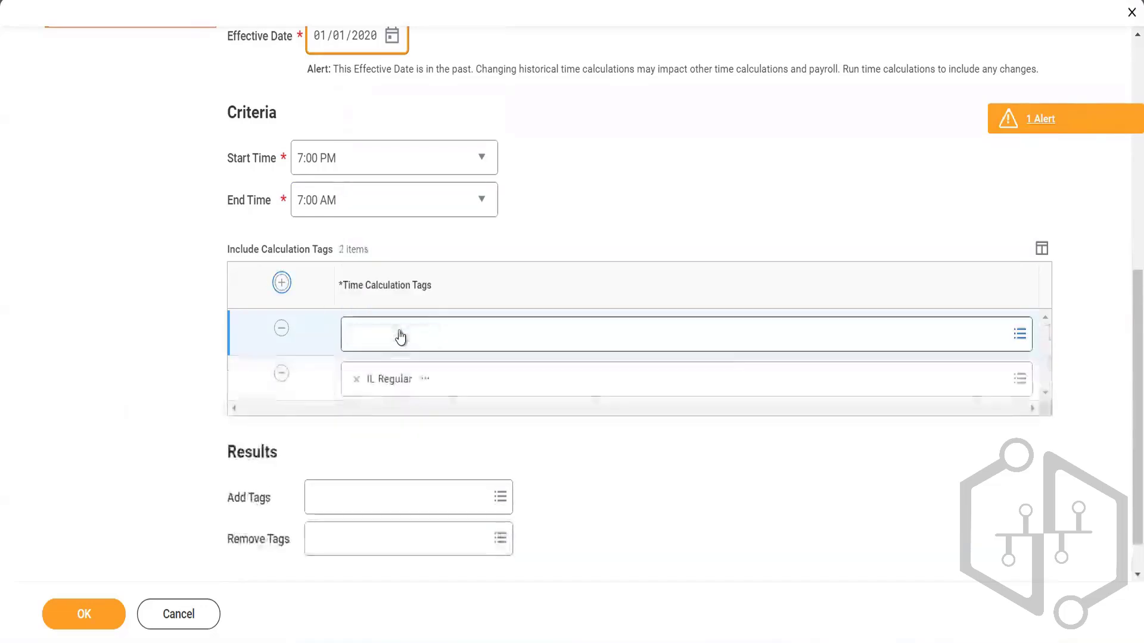
{"action": "left_click", "coordinate": [399, 332]}
{"action": "type", "text": "BH"}
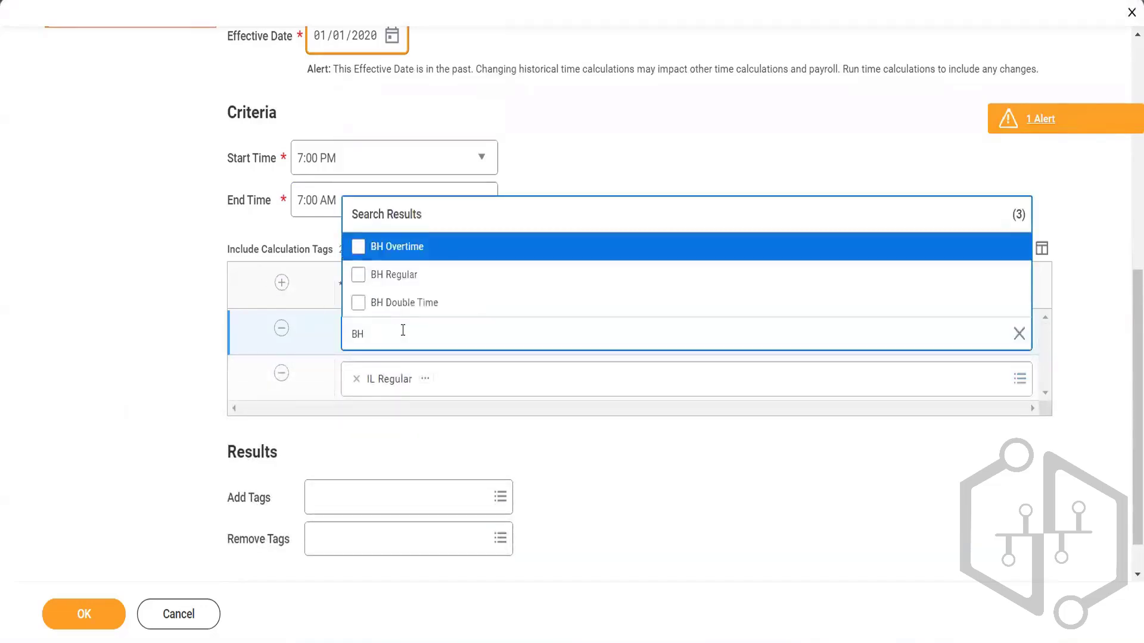
{"action": "left_click", "coordinate": [417, 276]}
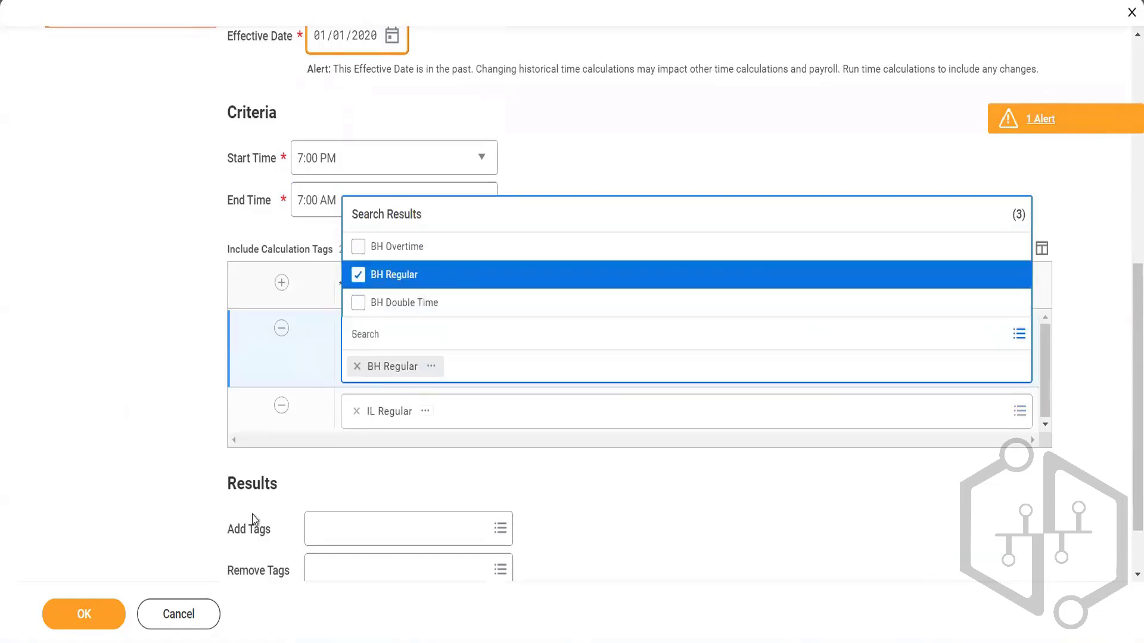
Step: Create a time calculation tag named "Shift Premium" as the tag the shift differential calculation adds in its results
{"action": "left_click", "coordinate": [333, 520]}
{"action": "left_click", "coordinate": [353, 510]}
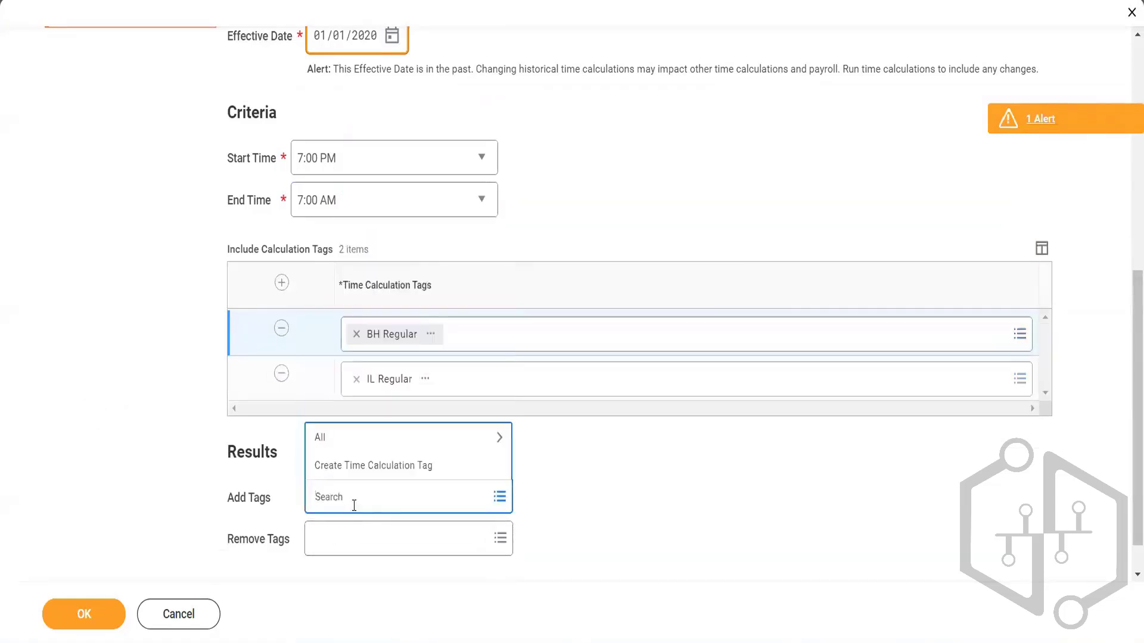
{"action": "left_click", "coordinate": [381, 467]}
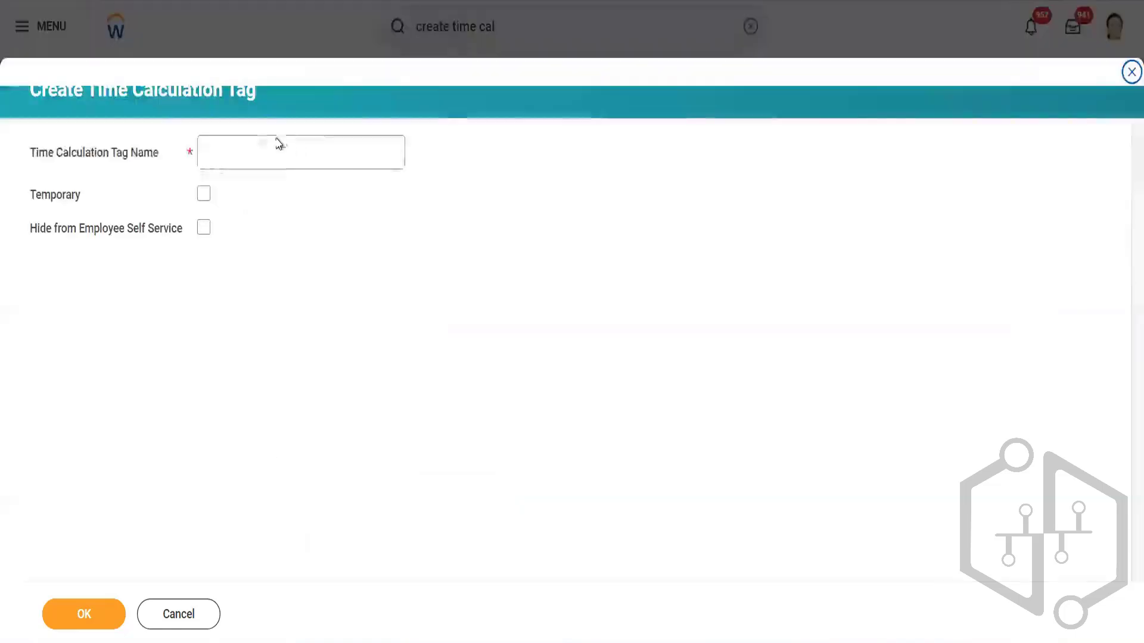
{"action": "left_click", "coordinate": [266, 153]}
{"action": "type", "text": "Shift Premium"}
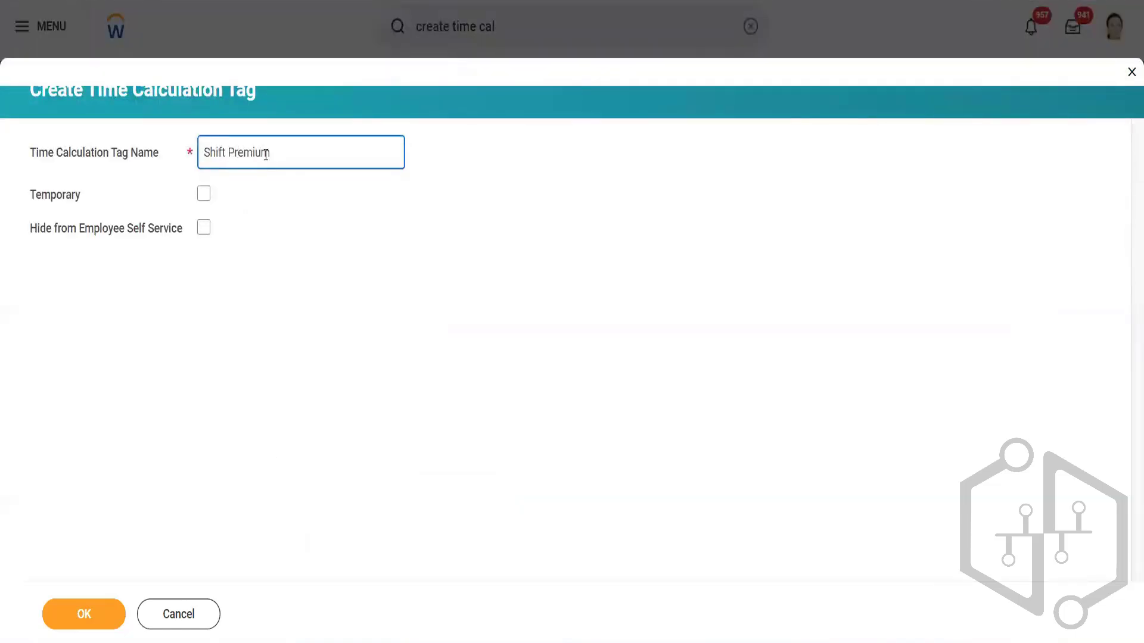
{"action": "triple_click", "coordinate": [266, 154]}
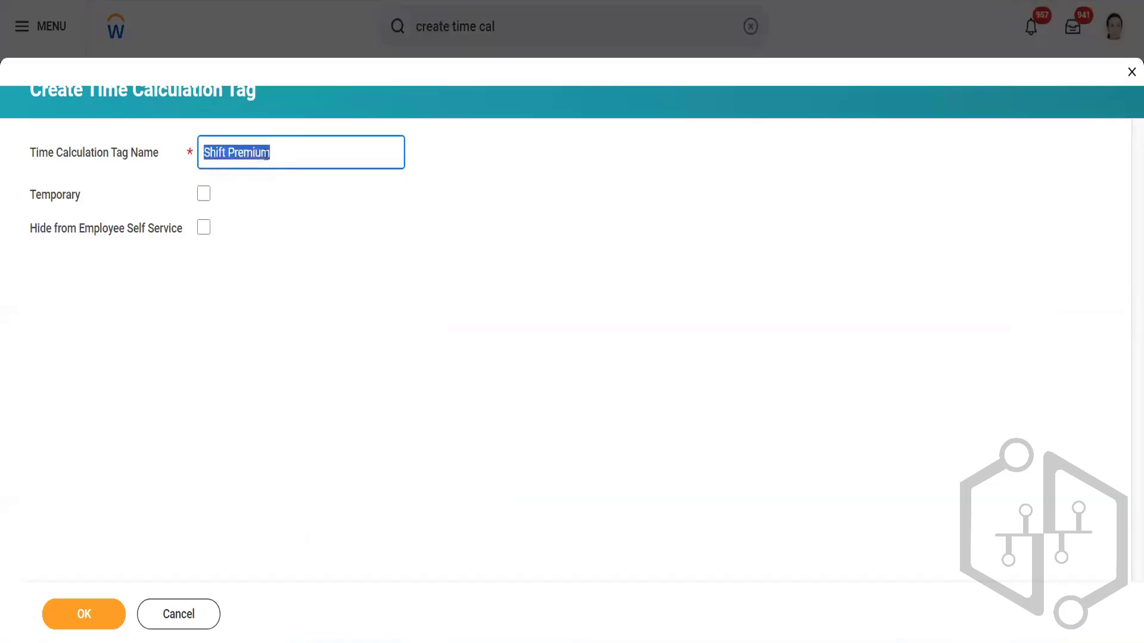
{"action": "left_click", "coordinate": [78, 620]}
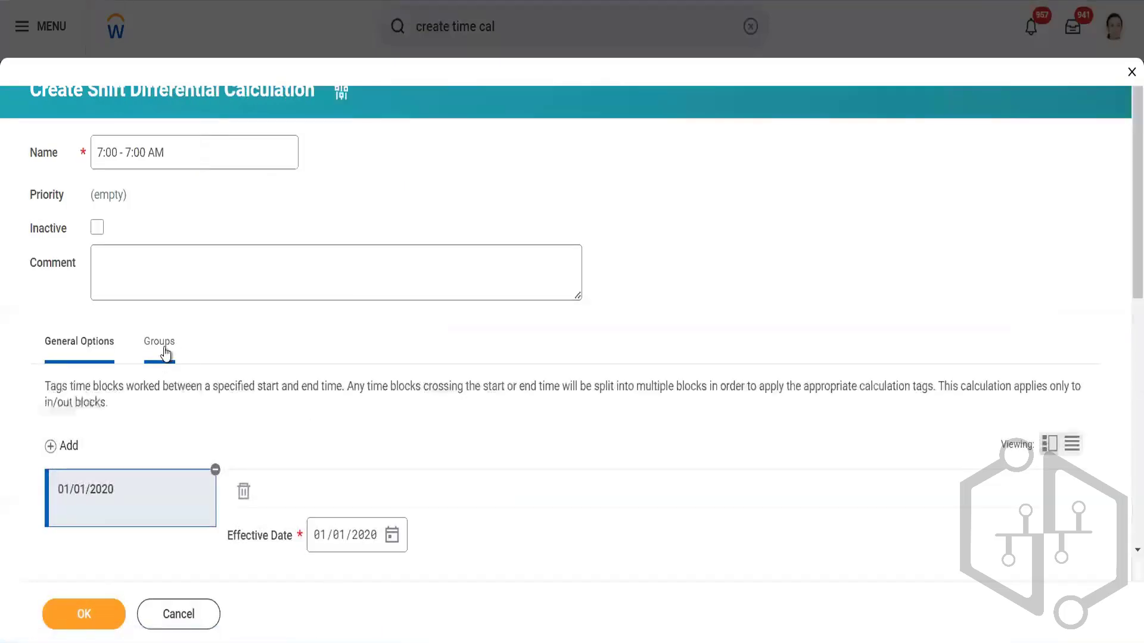
Step: Assign the shift differential calculation to the General Calculations group with the effective date 01/01/1930 (Current Snapshot)
{"action": "left_click", "coordinate": [159, 343]}
{"action": "left_click", "coordinate": [93, 459]}
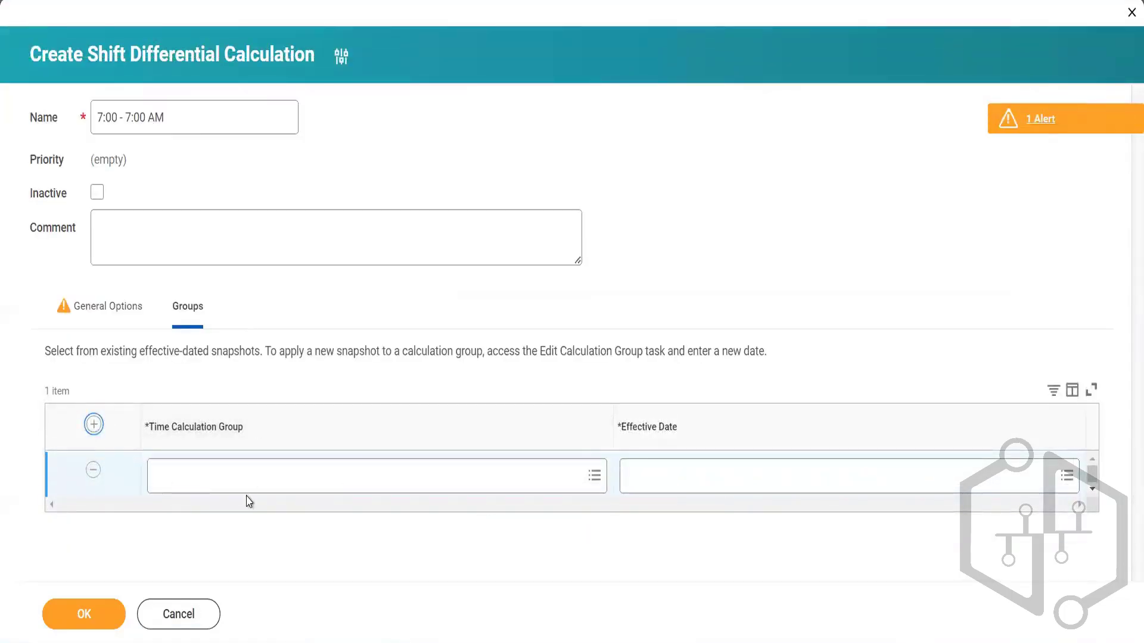
{"action": "left_click", "coordinate": [257, 475]}
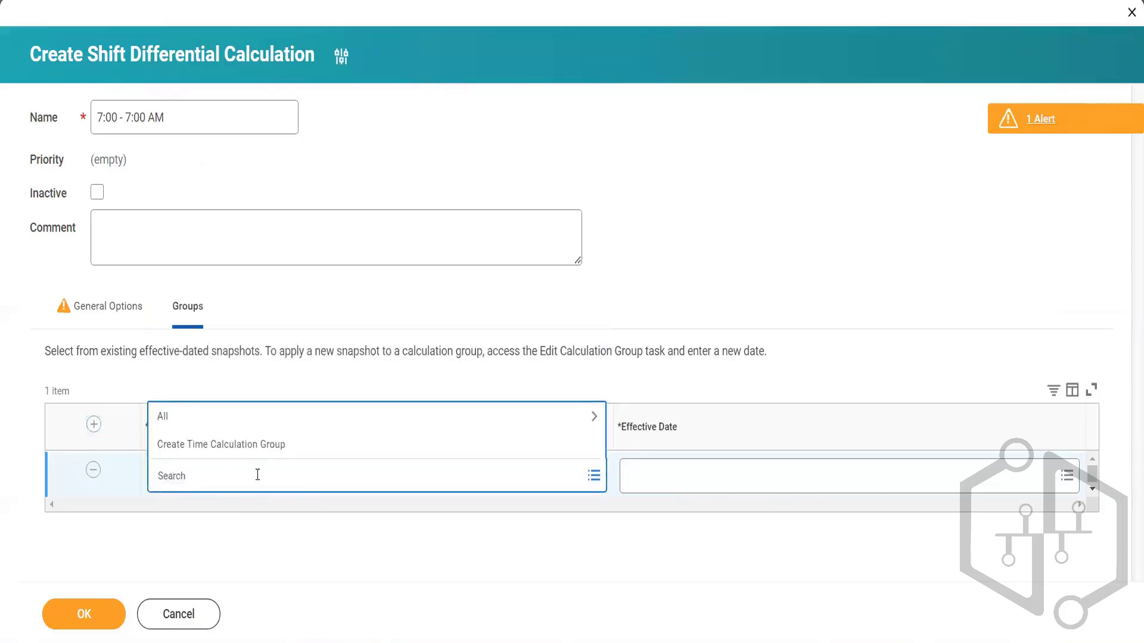
{"action": "type", "text": "General"}
{"action": "key", "text": "Return"}
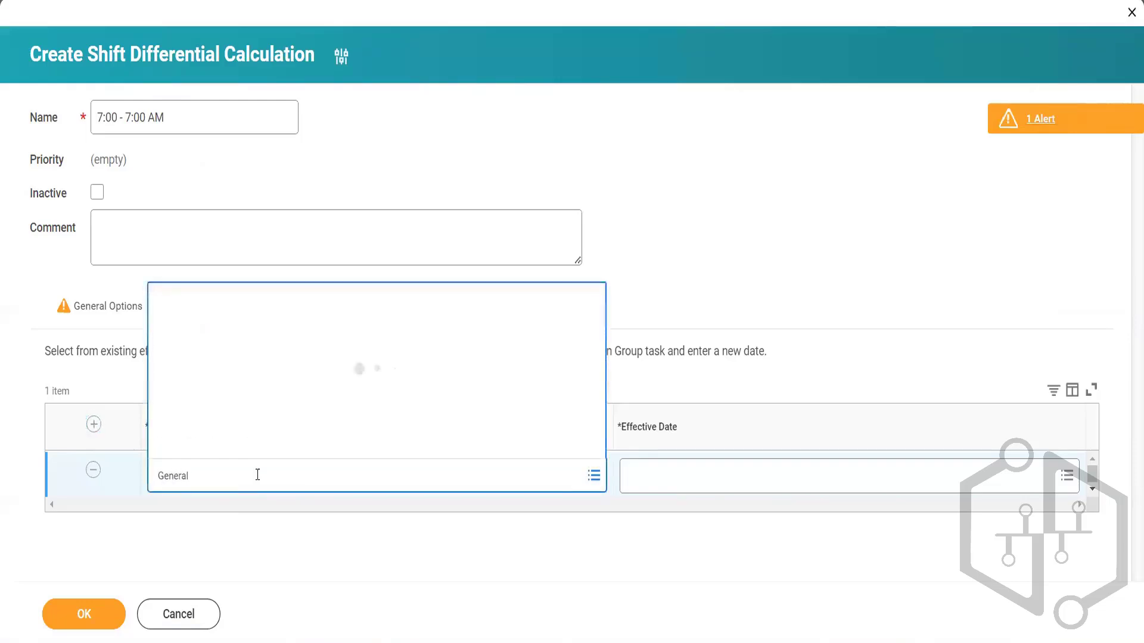
{"action": "left_click", "coordinate": [277, 397]}
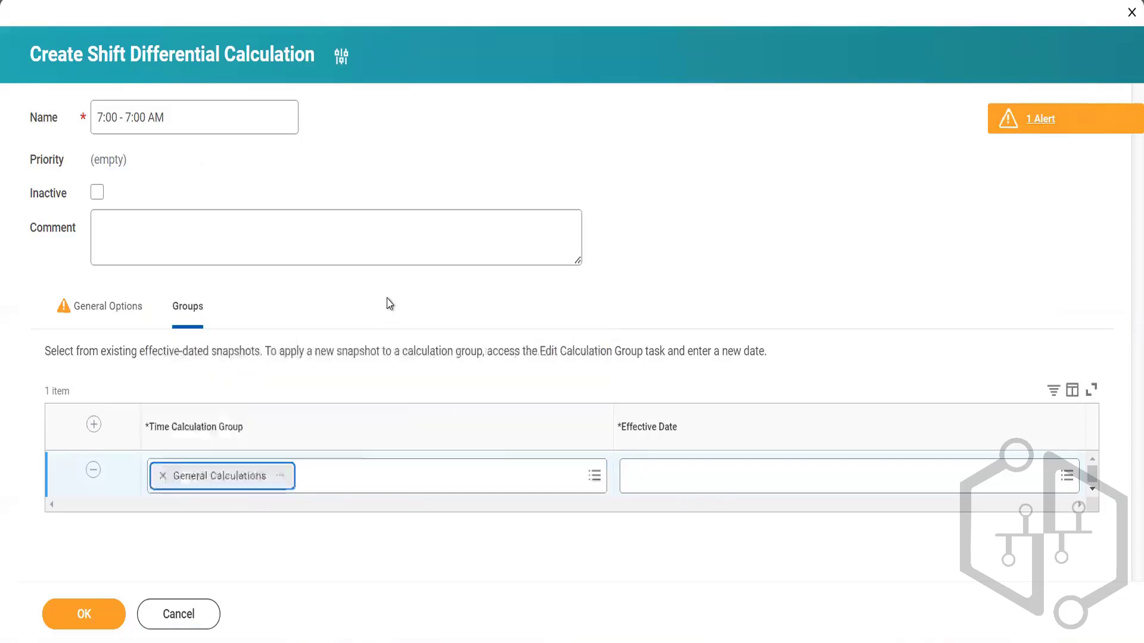
{"action": "left_click", "coordinate": [733, 474]}
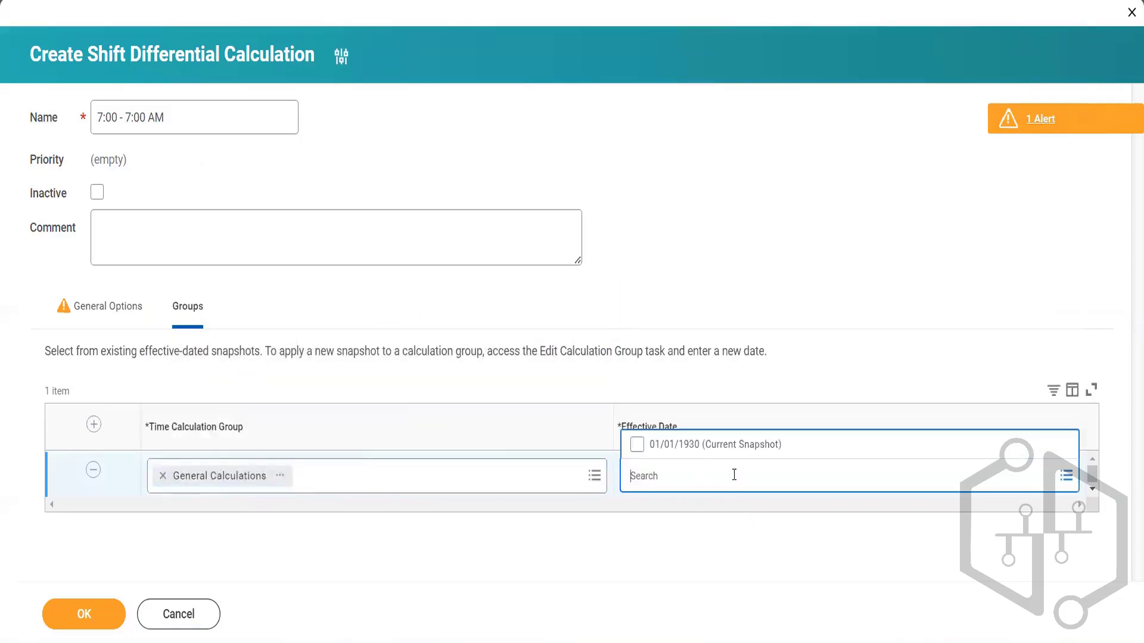
{"action": "left_click", "coordinate": [727, 456]}
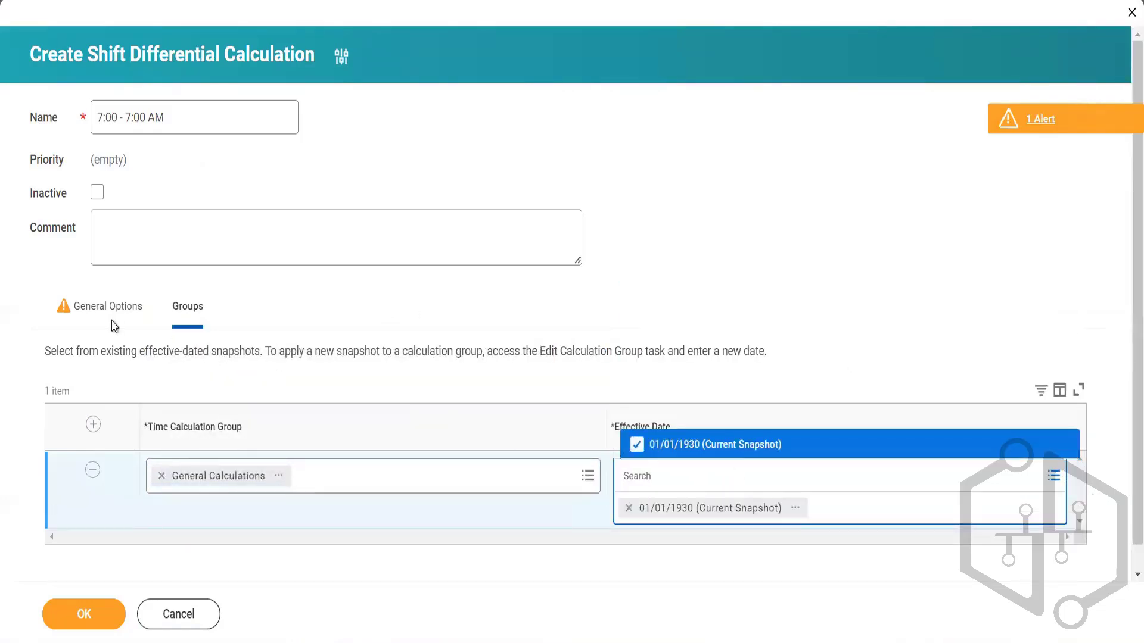
Step: Review the calculation's general options, including its criteria and result tags, and save the shift differential calculation
{"action": "left_click", "coordinate": [113, 319]}
{"action": "scroll", "coordinate": [180, 369], "scroll_direction": "down", "scroll_amount": 5}
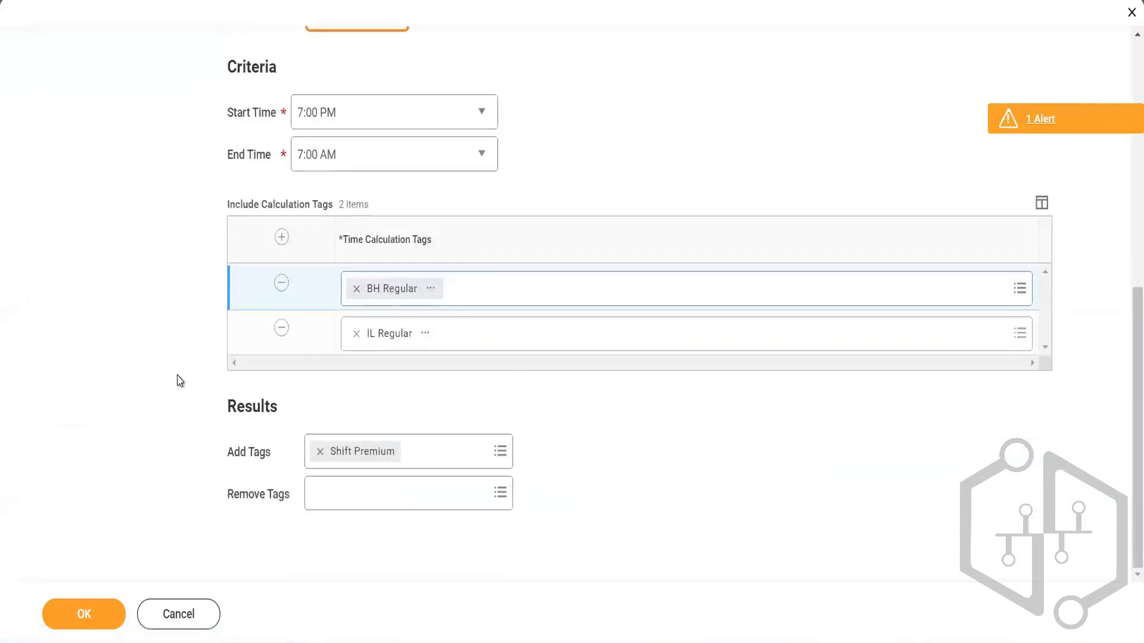
{"action": "scroll", "coordinate": [243, 325], "scroll_direction": "up", "scroll_amount": 8}
{"action": "scroll", "coordinate": [243, 325], "scroll_direction": "down", "scroll_amount": 8}
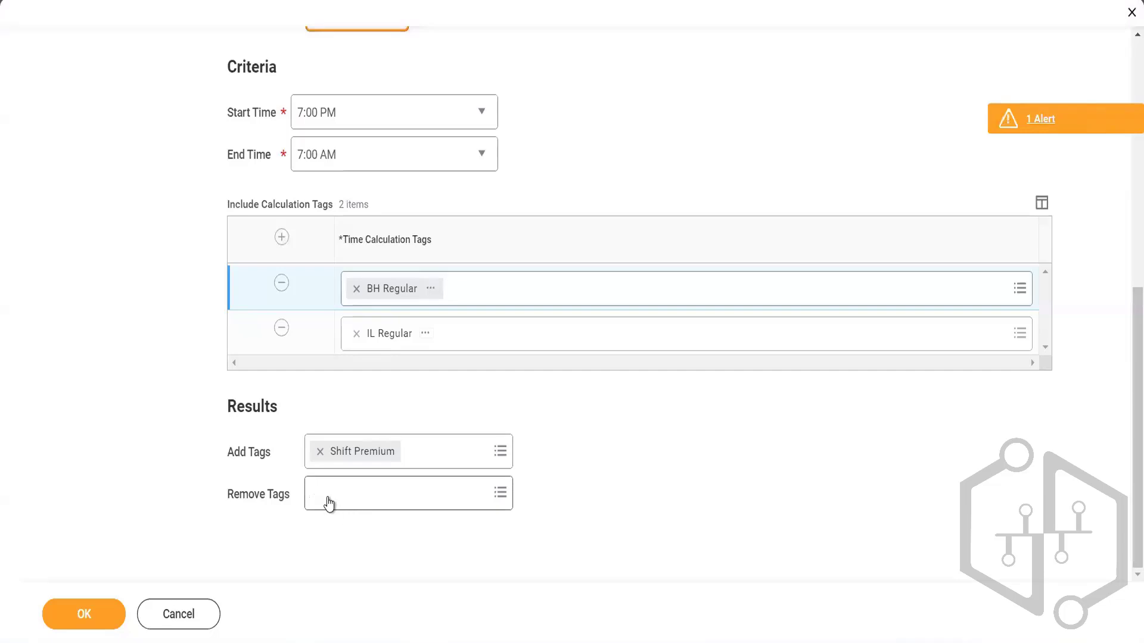
{"action": "left_click", "coordinate": [68, 613]}
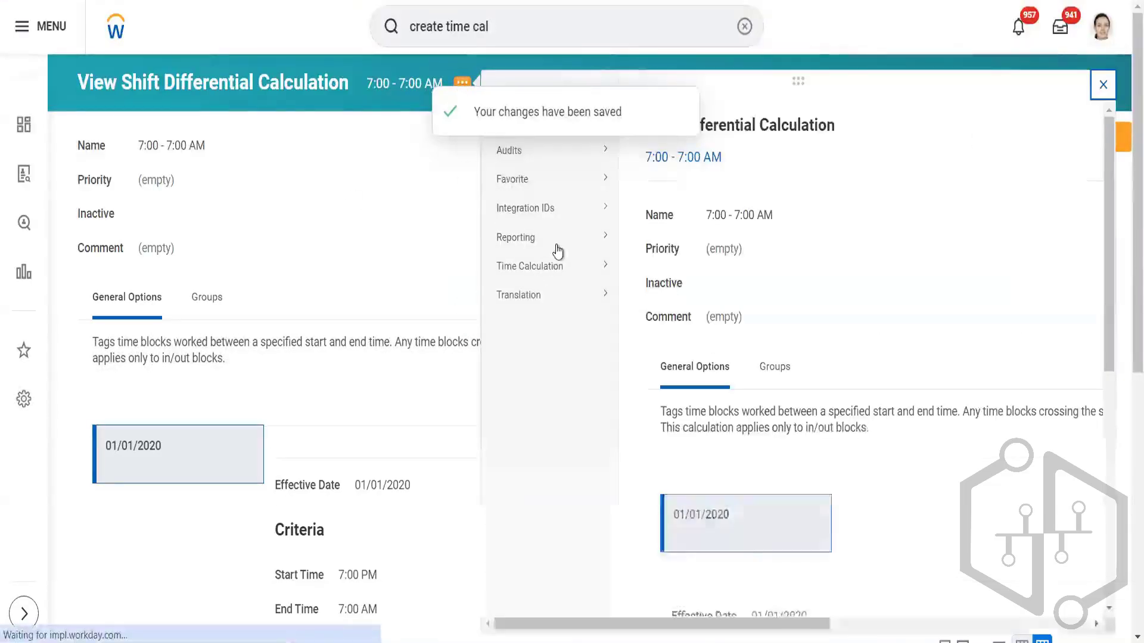
Step: Set the priority of the 7:00 - 7:00 AM calculation to BH_003 and save the time calculation priorities
{"action": "mouse_move", "coordinate": [597, 273]}
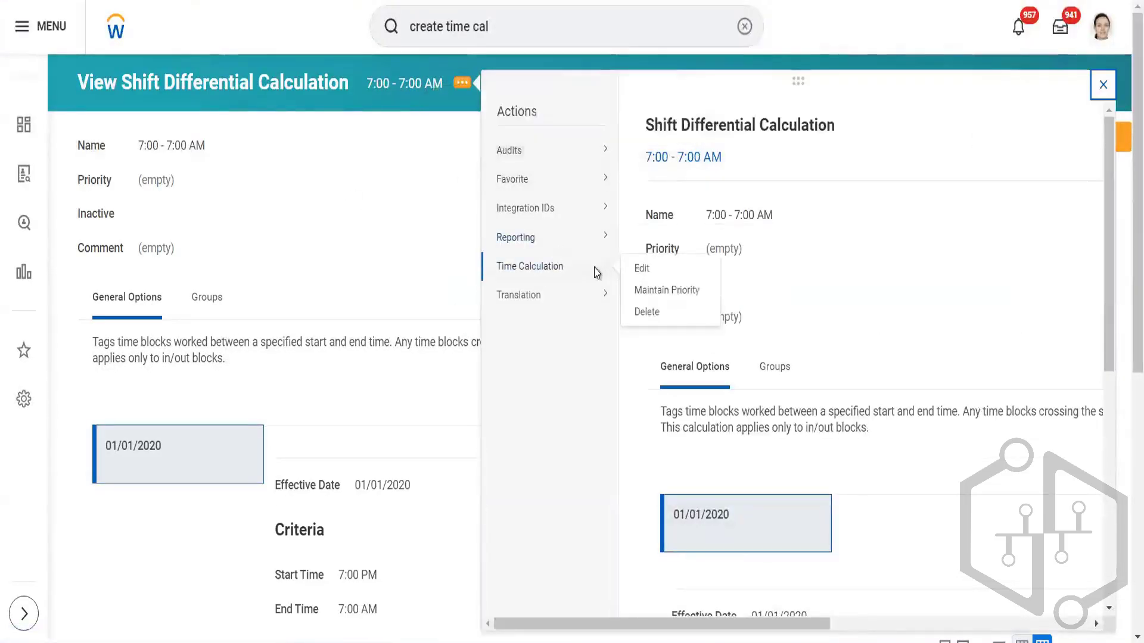
{"action": "left_click", "coordinate": [661, 290]}
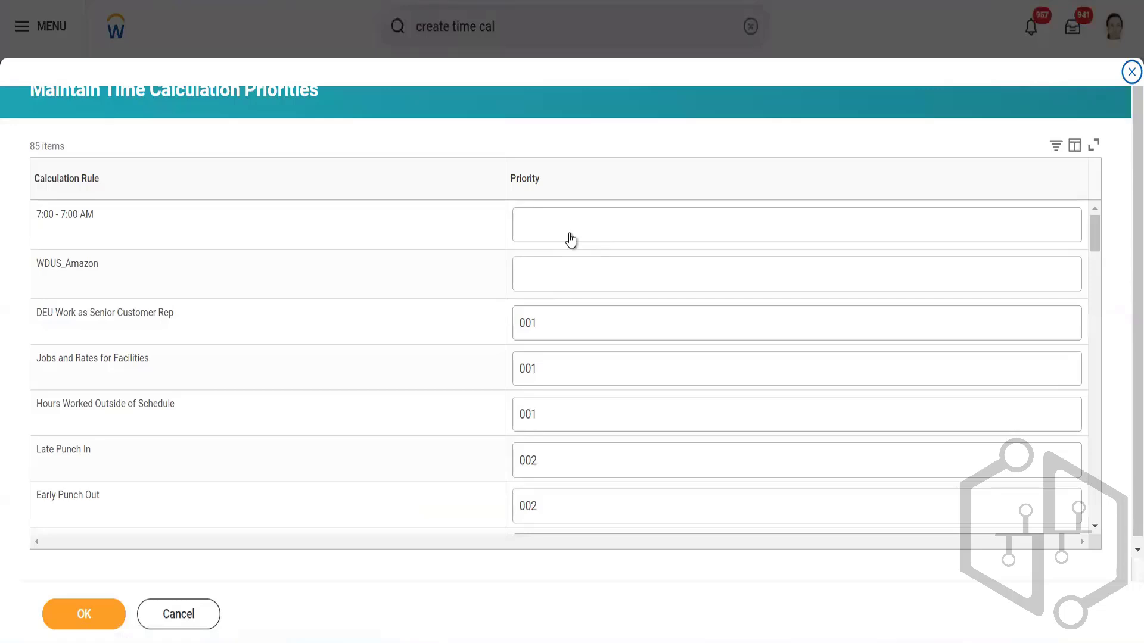
{"action": "left_click", "coordinate": [570, 238]}
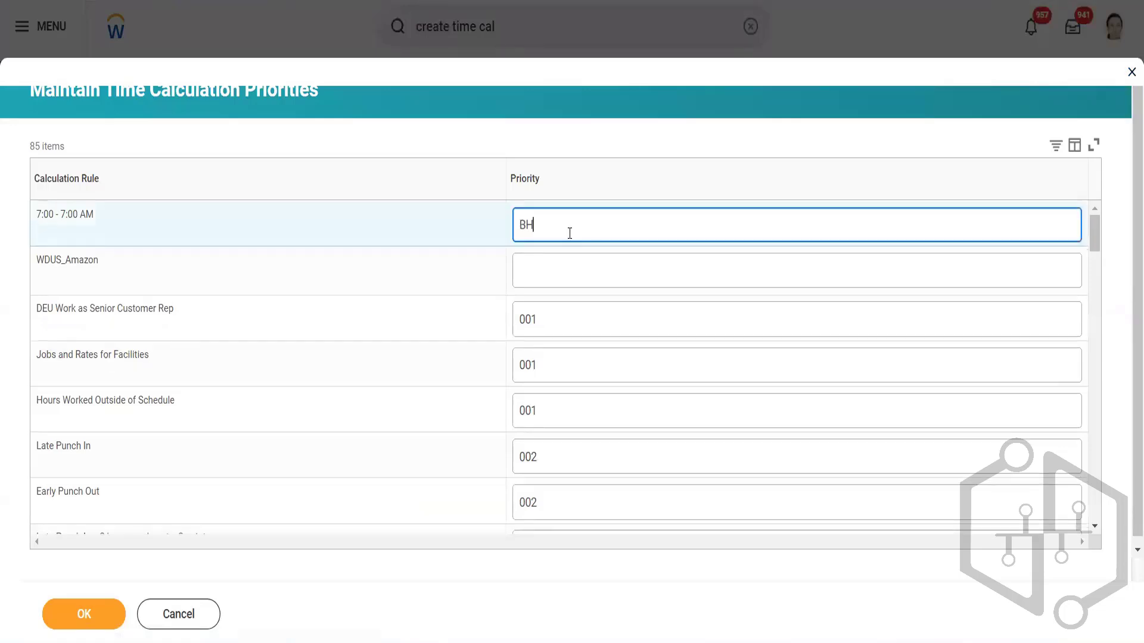
{"action": "type", "text": "BH_003"}
{"action": "left_click", "coordinate": [90, 609]}
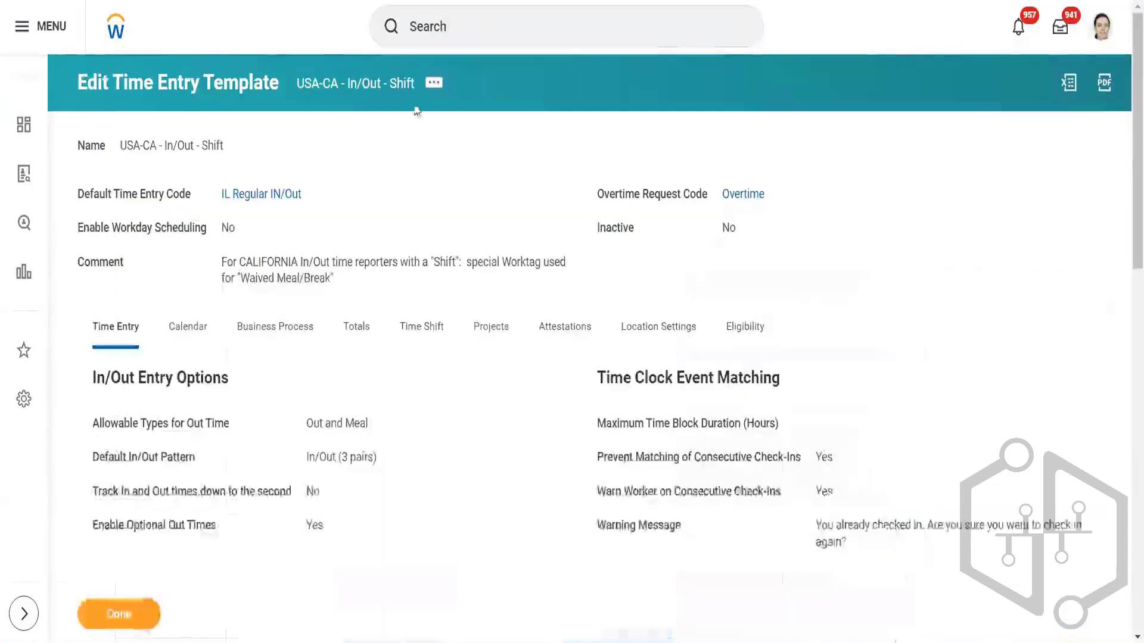
Step: Edit the USA-CA - In/Out - Shift time entry template and add a single Additional Totals row set to Total 4
{"action": "left_click", "coordinate": [433, 83]}
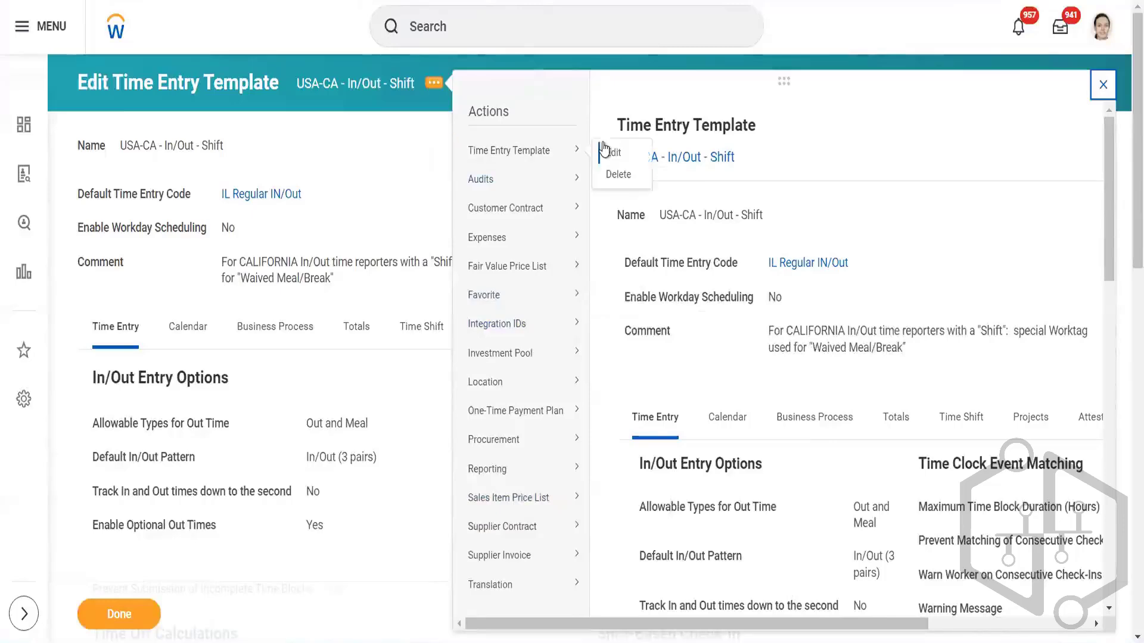
{"action": "left_click", "coordinate": [609, 153]}
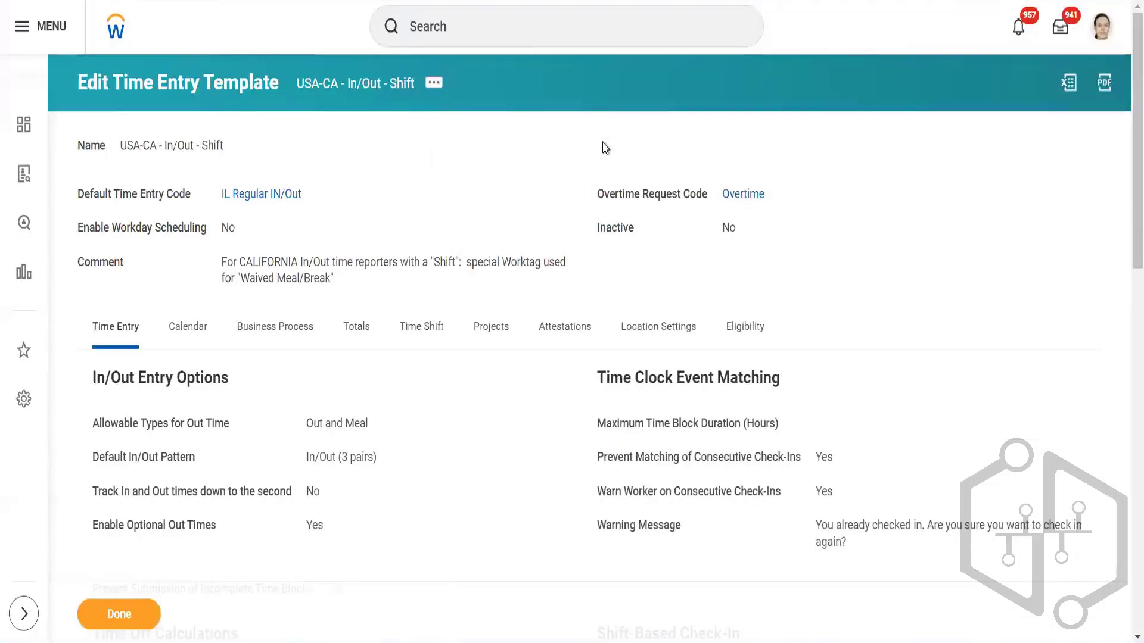
{"action": "left_click", "coordinate": [308, 362]}
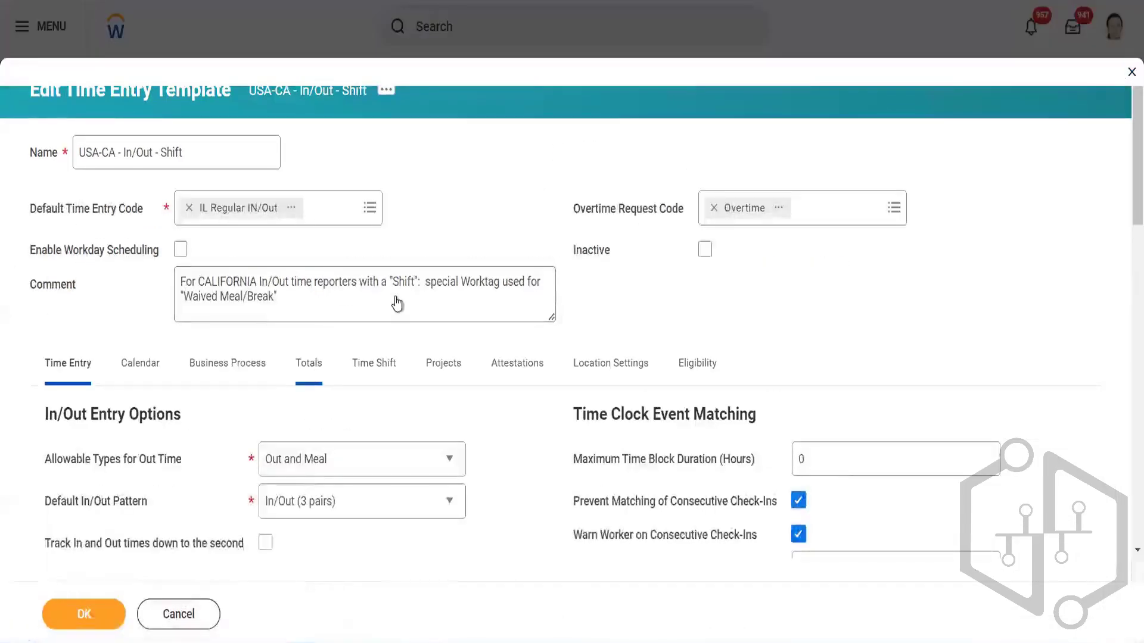
{"action": "scroll", "coordinate": [396, 262], "scroll_direction": "down", "scroll_amount": 10}
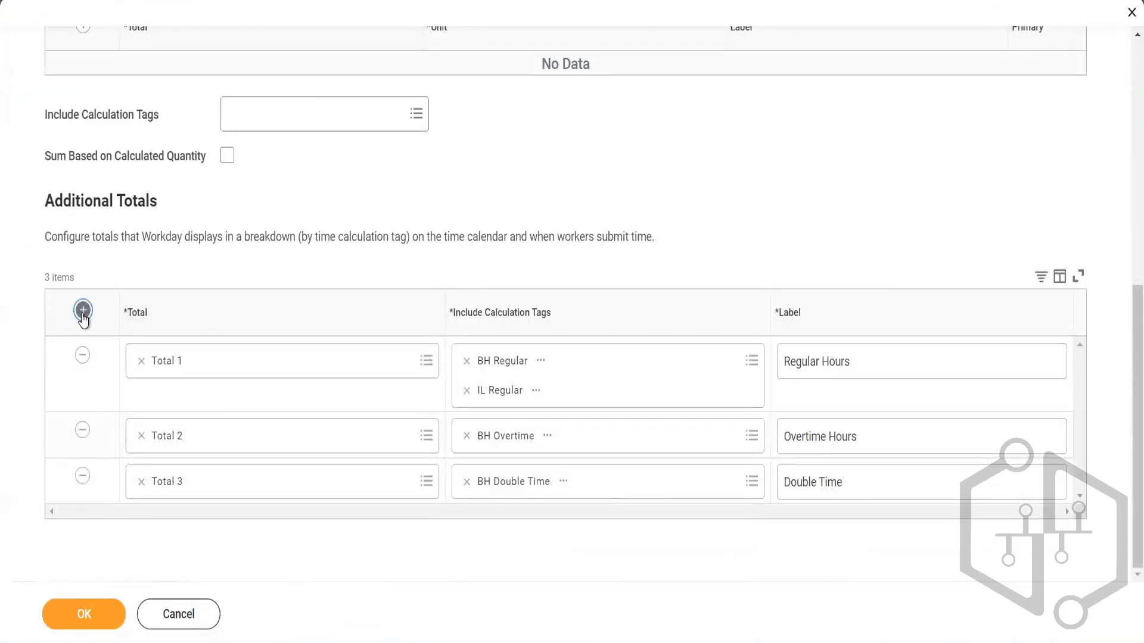
{"action": "left_click", "coordinate": [83, 309]}
{"action": "left_click", "coordinate": [163, 368]}
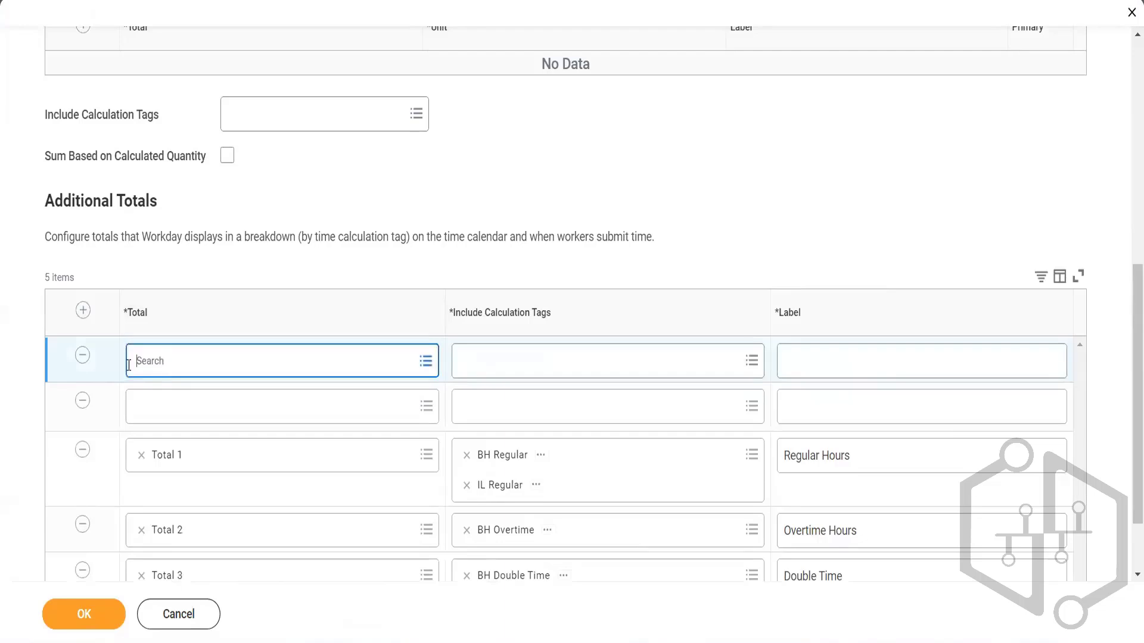
{"action": "left_click", "coordinate": [82, 358]}
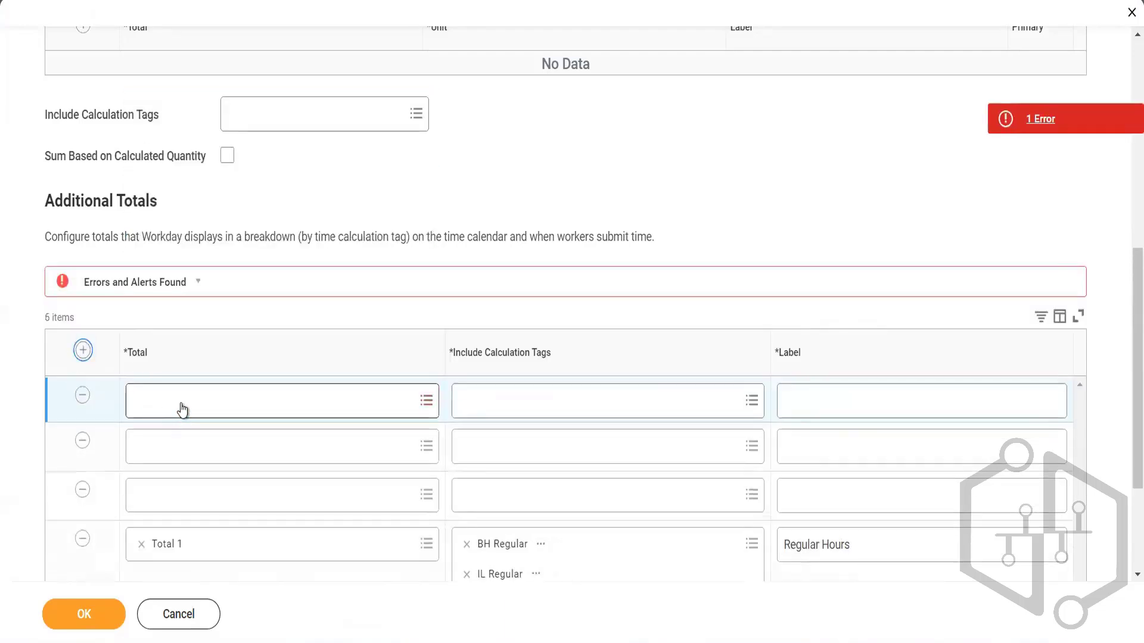
{"action": "left_click", "coordinate": [81, 396]}
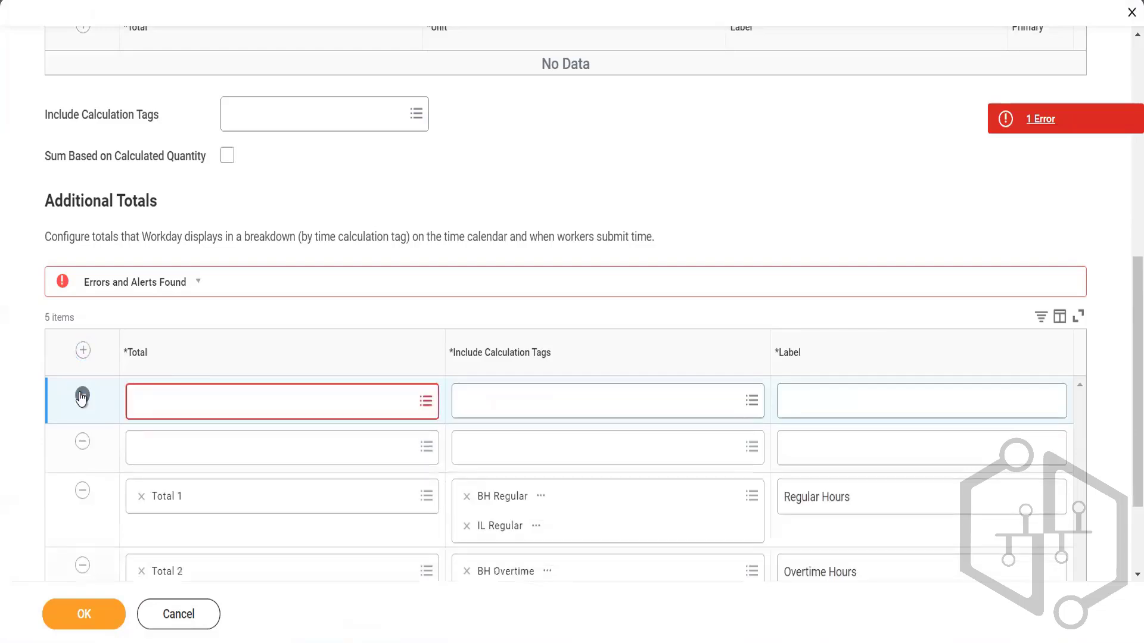
{"action": "left_click", "coordinate": [82, 395]}
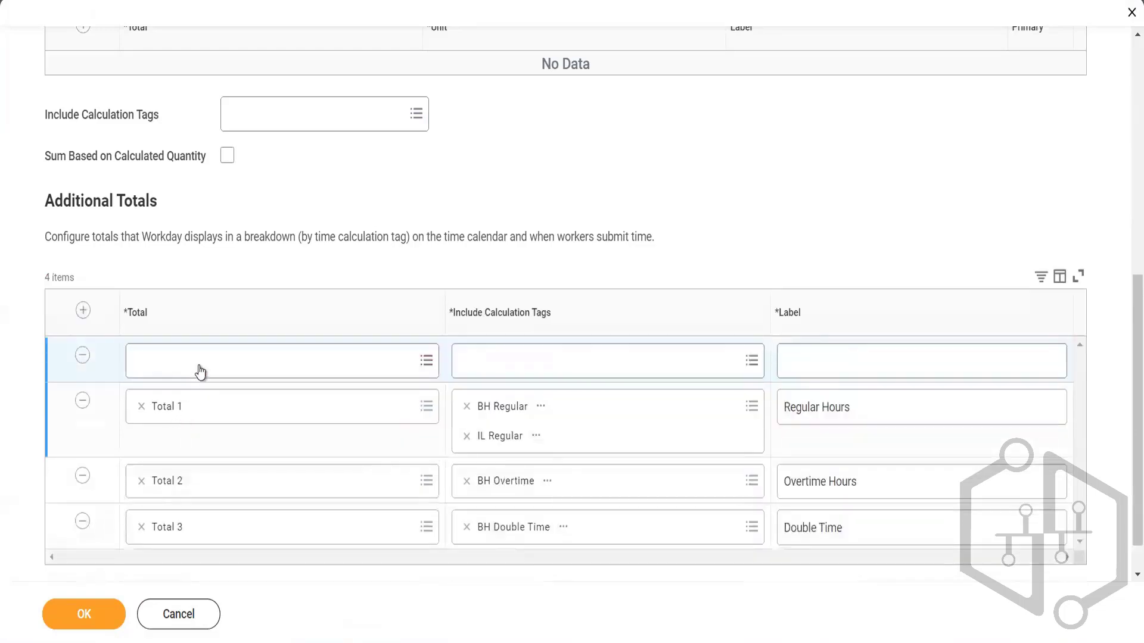
{"action": "left_click", "coordinate": [201, 366]}
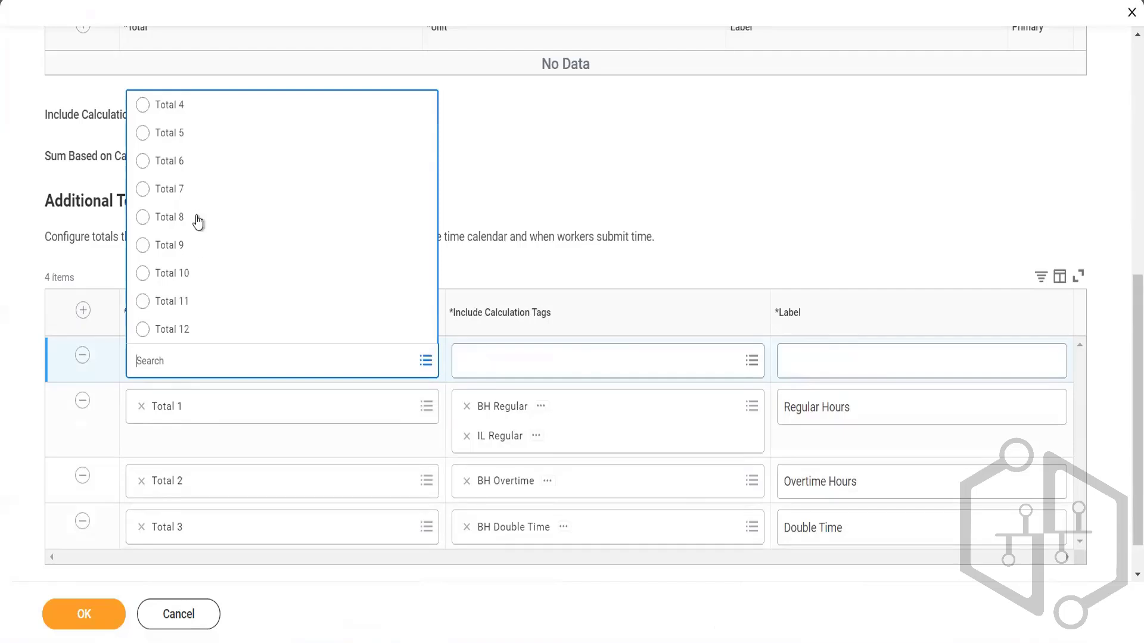
{"action": "left_click", "coordinate": [195, 110]}
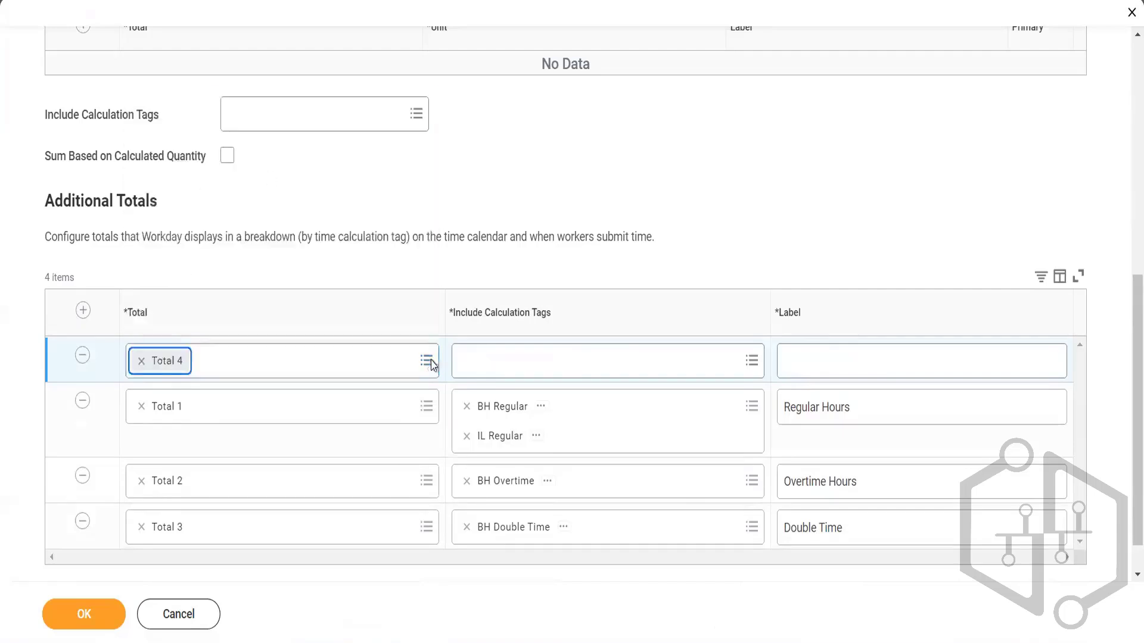
Step: Try to find a calculation tag matching "BH shift" for the Total 4 row
{"action": "left_click", "coordinate": [480, 372]}
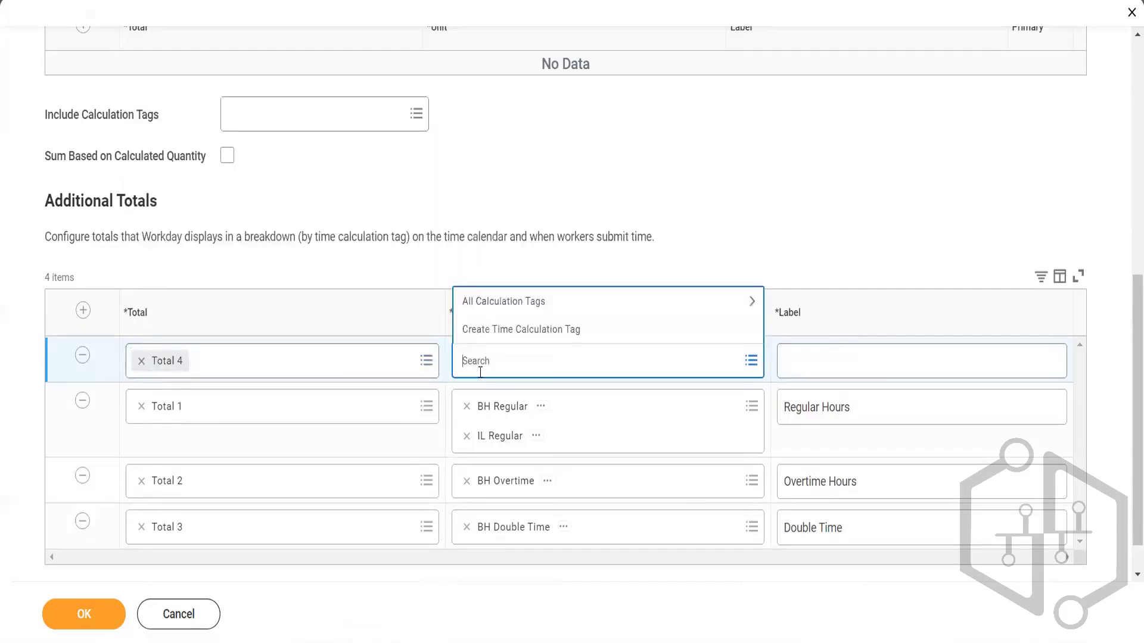
{"action": "type", "text": "BH shift"}
{"action": "key", "text": "Return"}
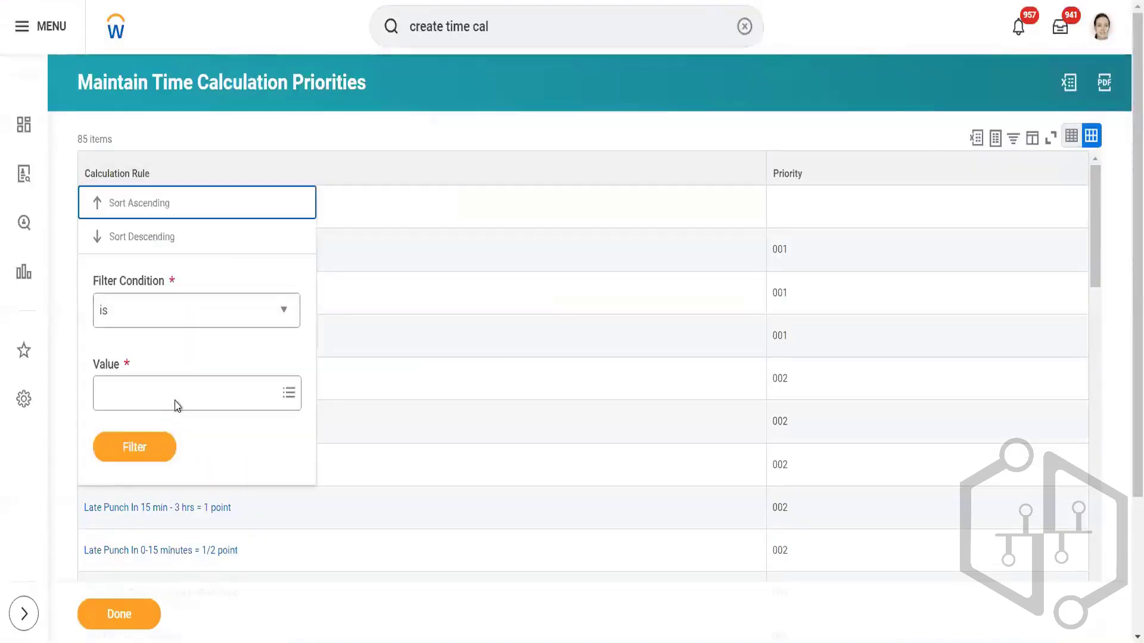
Step: Filter the time calculation priorities to the 7:00 - 7:00 AM calculation rule
{"action": "left_click", "coordinate": [177, 394]}
{"action": "type", "text": "7:00"}
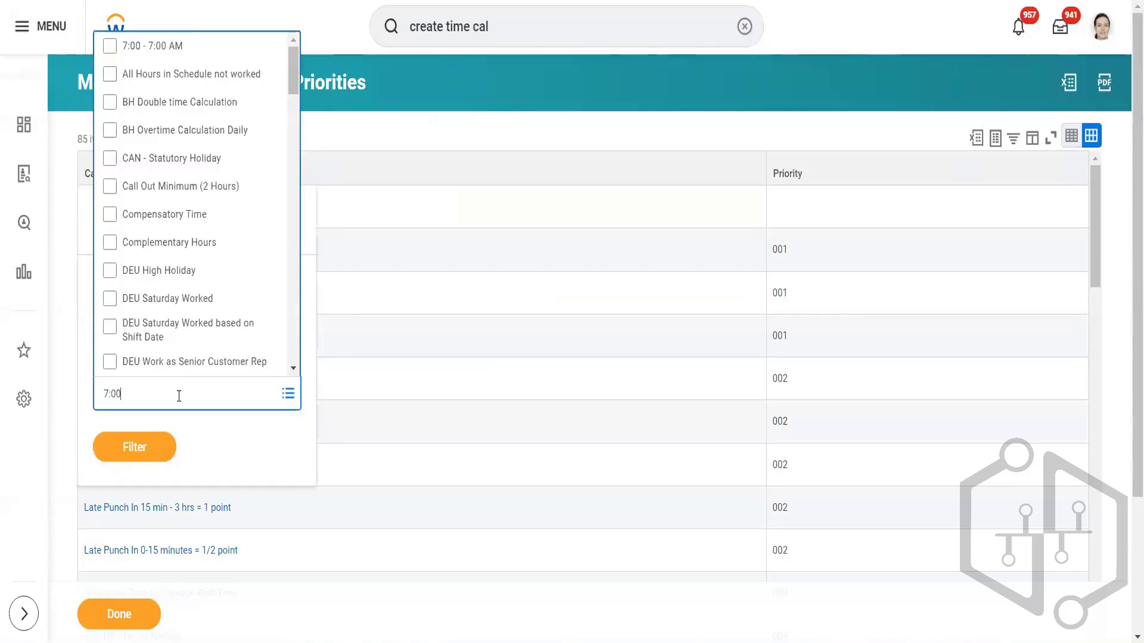
{"action": "key", "text": "Return"}
{"action": "left_click", "coordinate": [142, 472]}
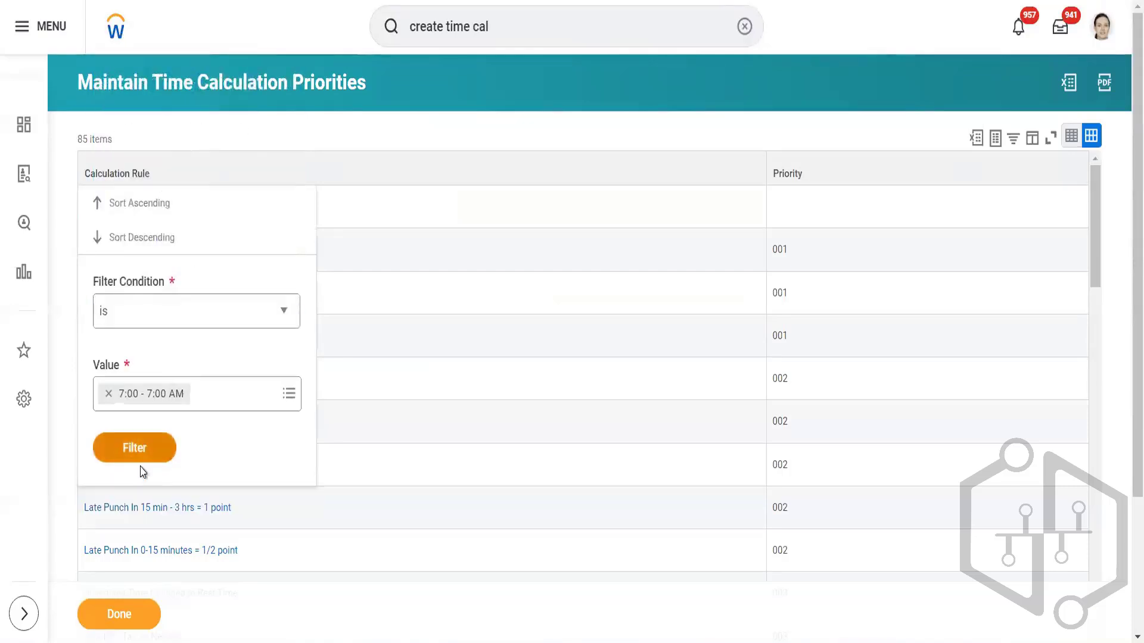
{"action": "left_click", "coordinate": [134, 448]}
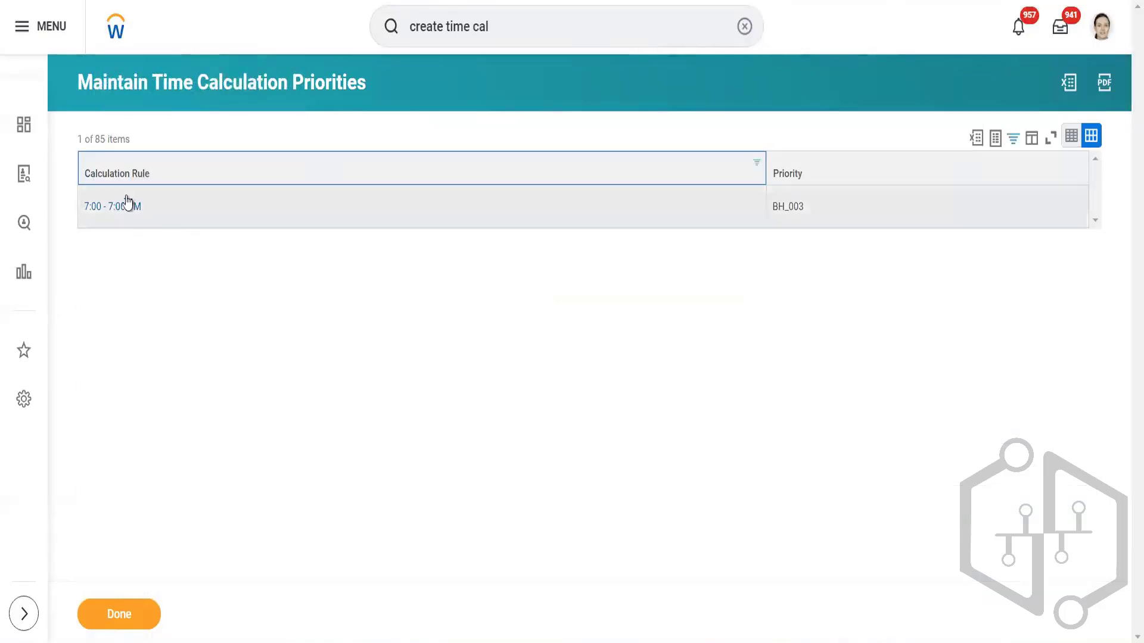
Step: Open the 7:00 - 7:00 AM shift differential calculation and copy the name of the tag its results add
{"action": "left_click", "coordinate": [124, 207]}
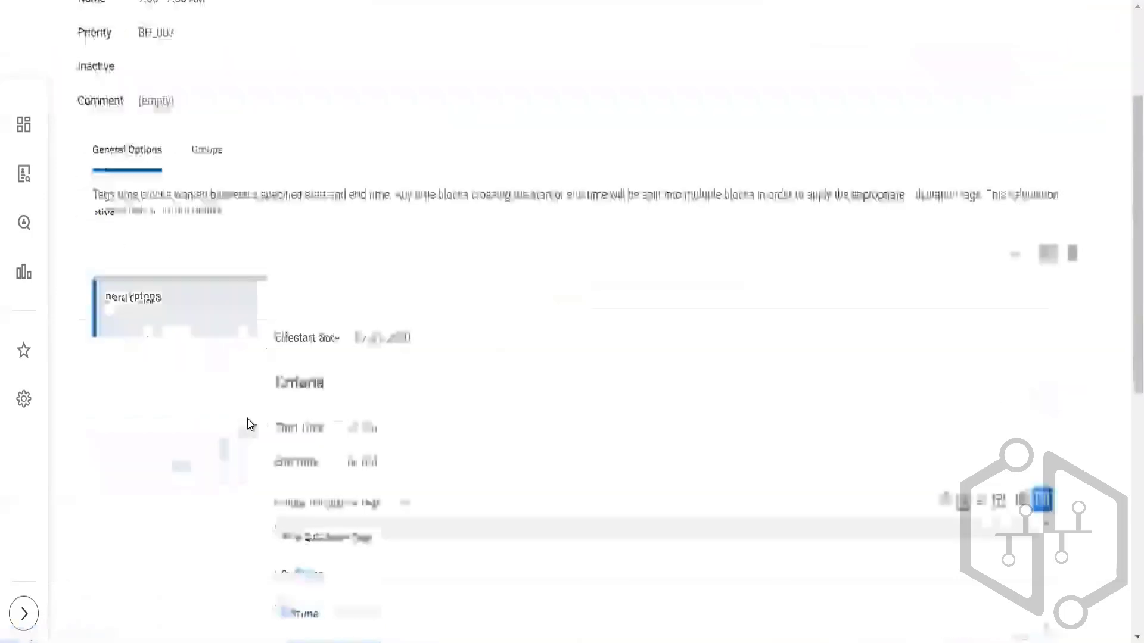
{"action": "scroll", "coordinate": [352, 429], "scroll_direction": "down", "scroll_amount": 5}
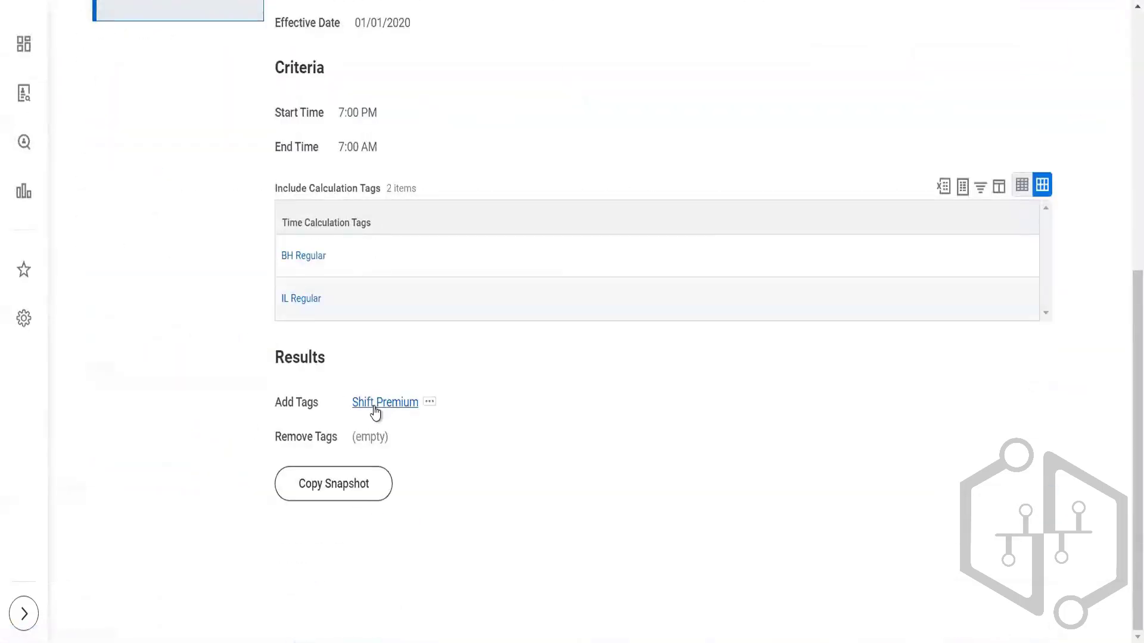
{"action": "right_click", "coordinate": [375, 411]}
{"action": "left_click", "coordinate": [398, 475]}
Step: Return to the time entry template and include the Shift Premium calculation tag in the Total 4 row
{"action": "key", "text": "ctrl+shift+Tab"}
{"action": "key", "text": "BackSpace"}
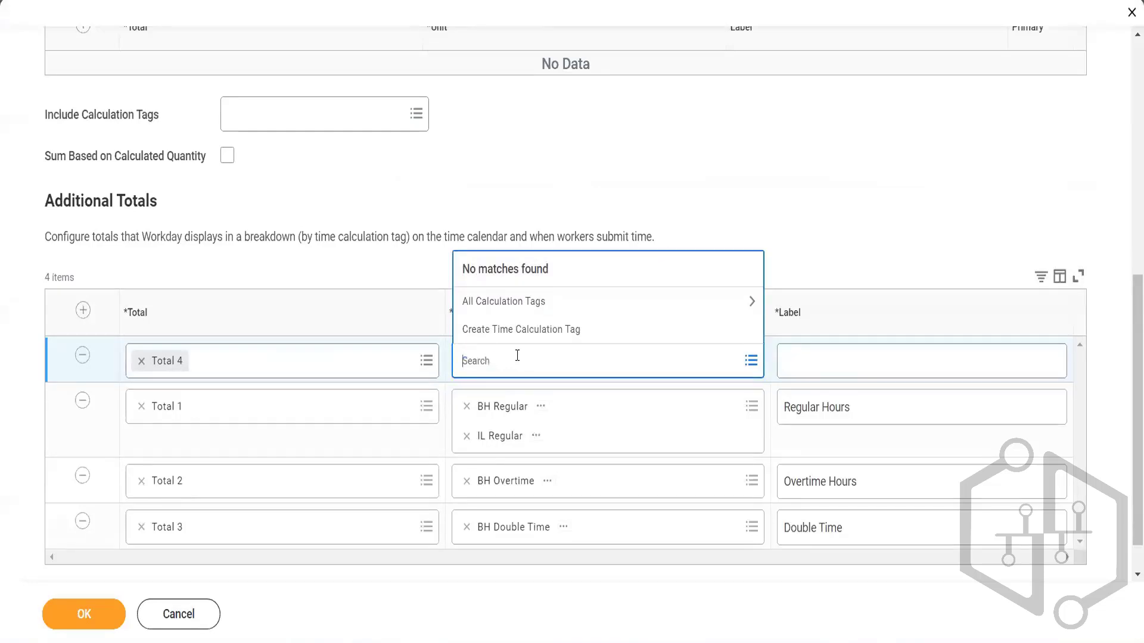
{"action": "key", "text": "ctrl+v"}
{"action": "key", "text": "Return"}
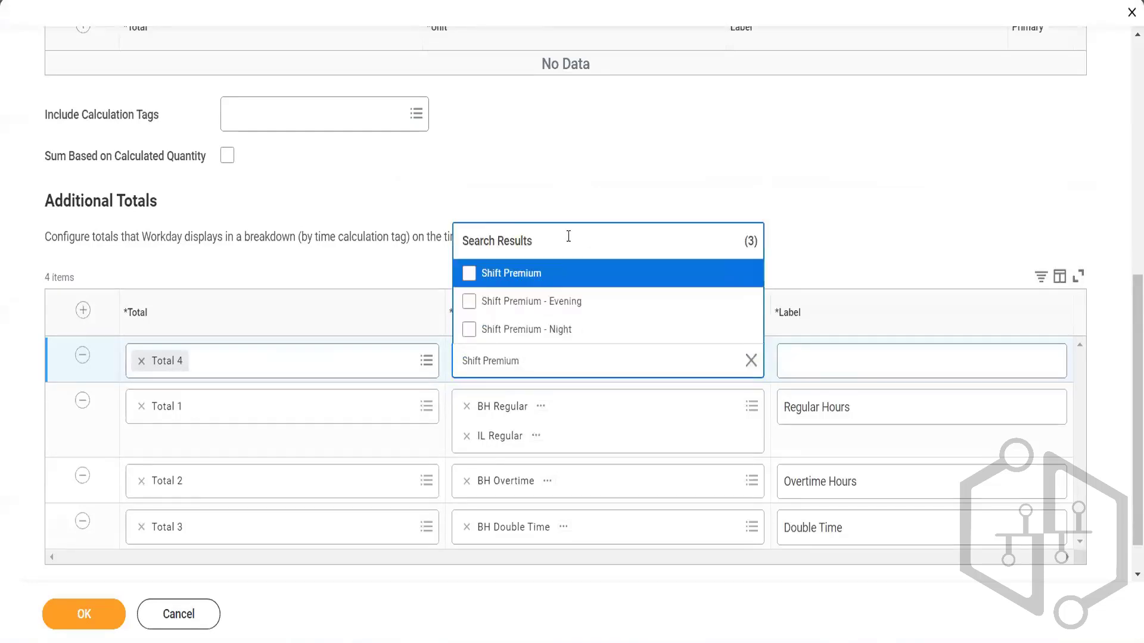
{"action": "left_click", "coordinate": [560, 272]}
Step: Label the Total 4 row "Shift Premium" and save the time entry template
{"action": "left_click", "coordinate": [805, 356]}
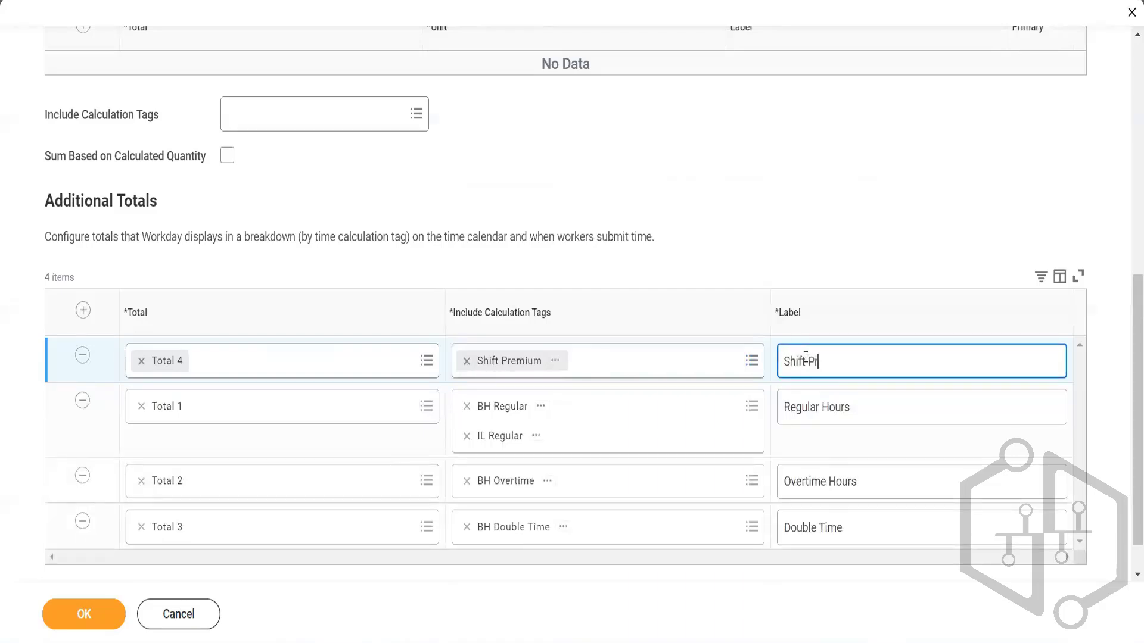
{"action": "key", "text": "ctrl+a"}
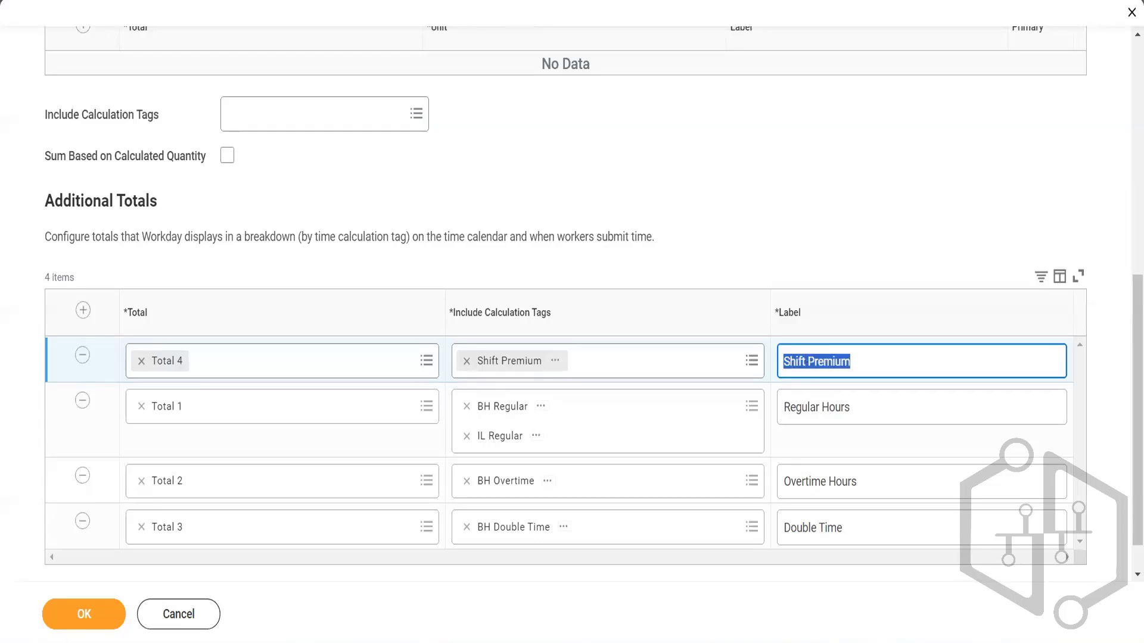
{"action": "left_click", "coordinate": [88, 617]}
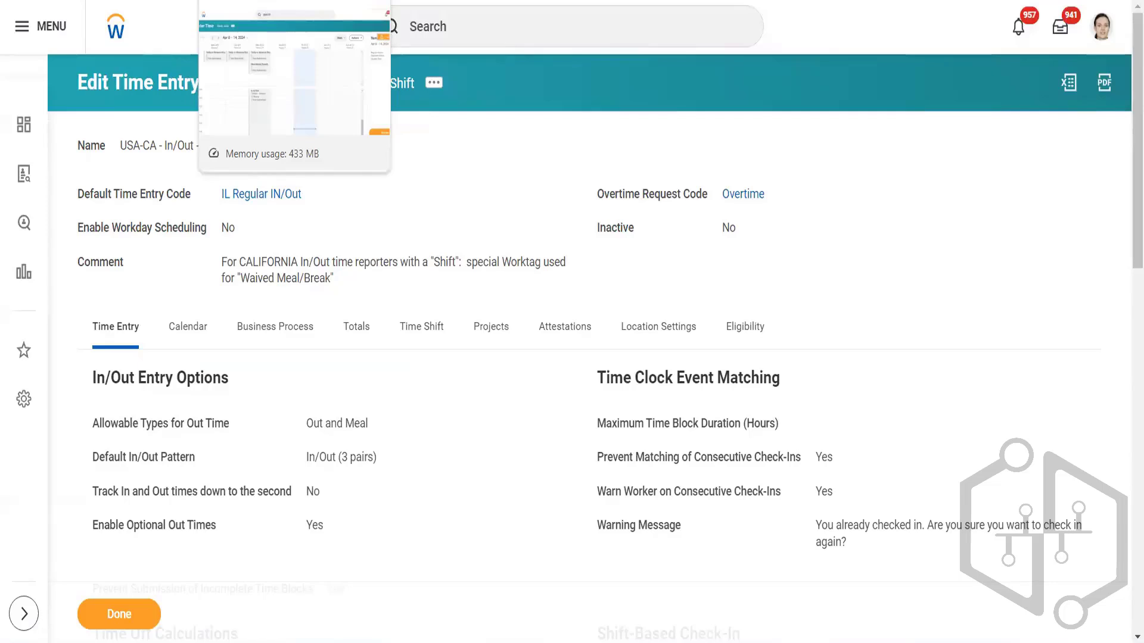
Step: Switch to the worker's Enter Time calendar and delete the 04/10/2024 time block of 7:00 AM to 9:00 PM
{"action": "left_click", "coordinate": [250, 1]}
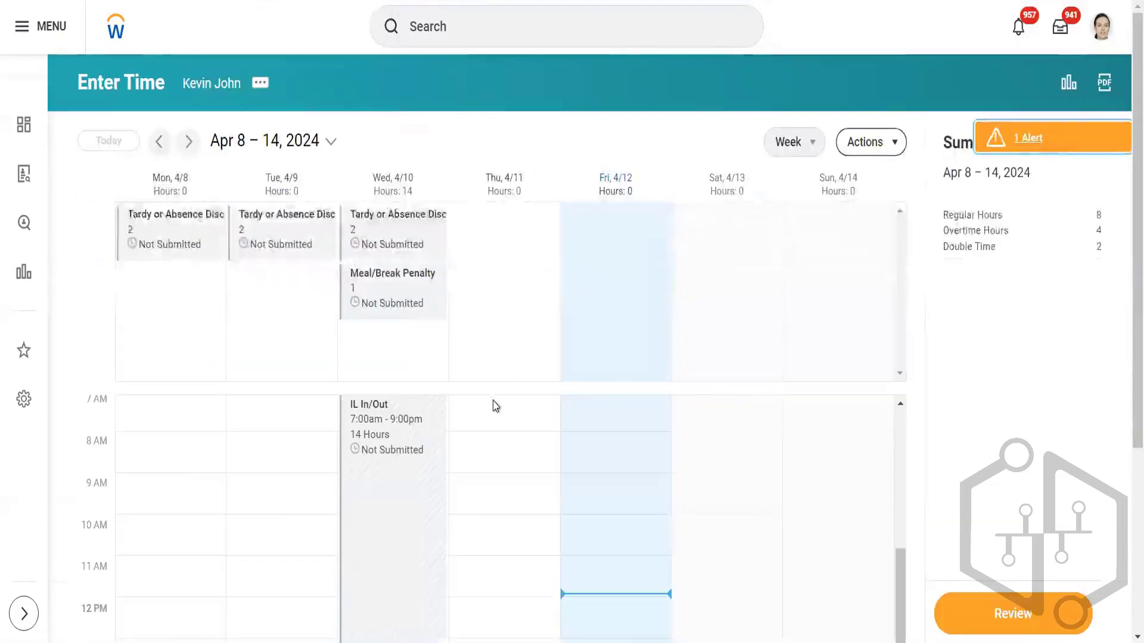
{"action": "left_click", "coordinate": [501, 423]}
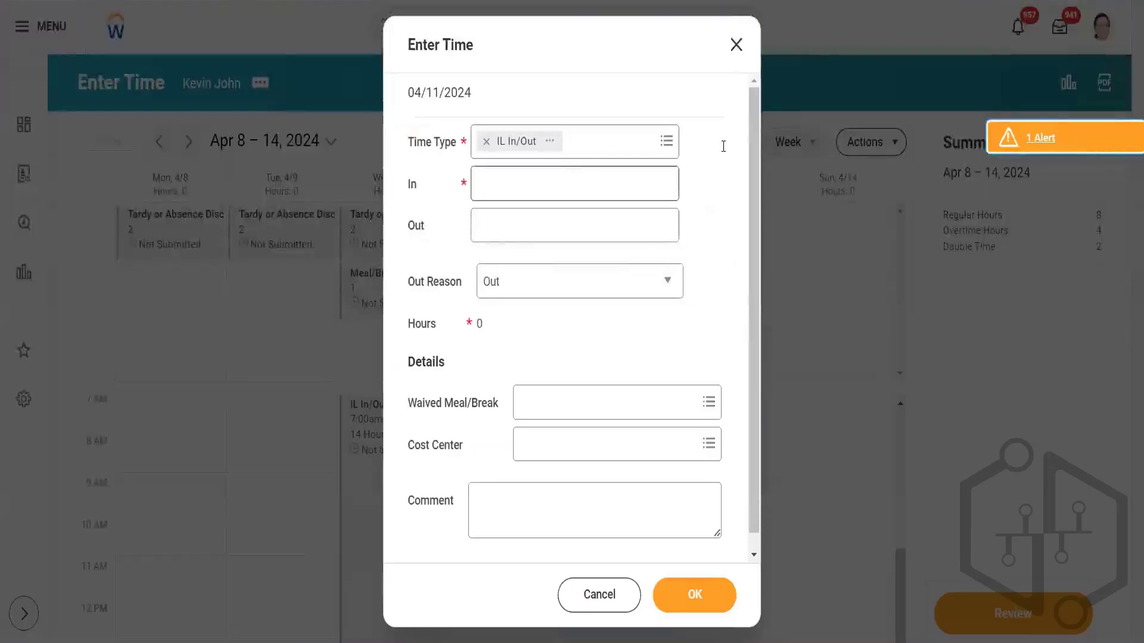
{"action": "left_click", "coordinate": [736, 44]}
{"action": "left_click", "coordinate": [355, 487]}
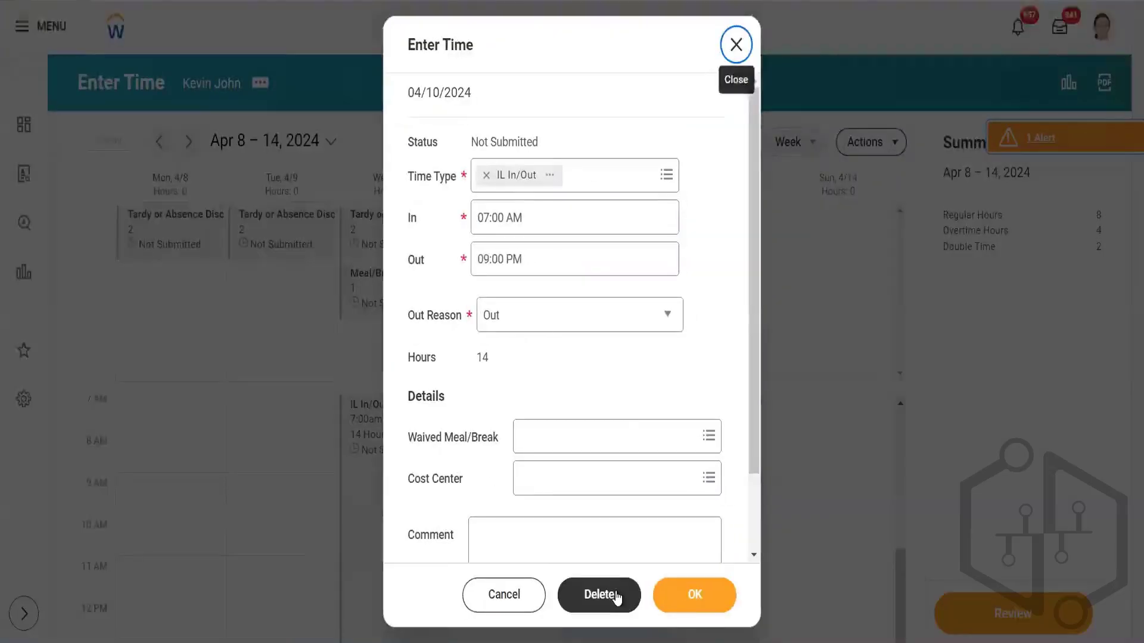
{"action": "left_click", "coordinate": [614, 594]}
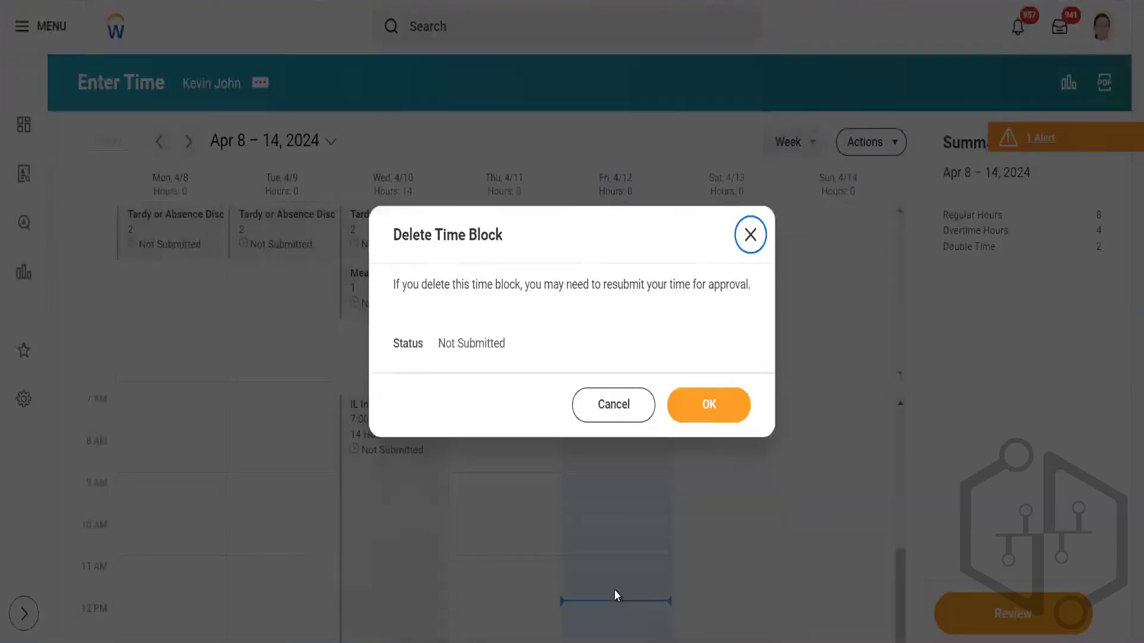
{"action": "left_click", "coordinate": [714, 404]}
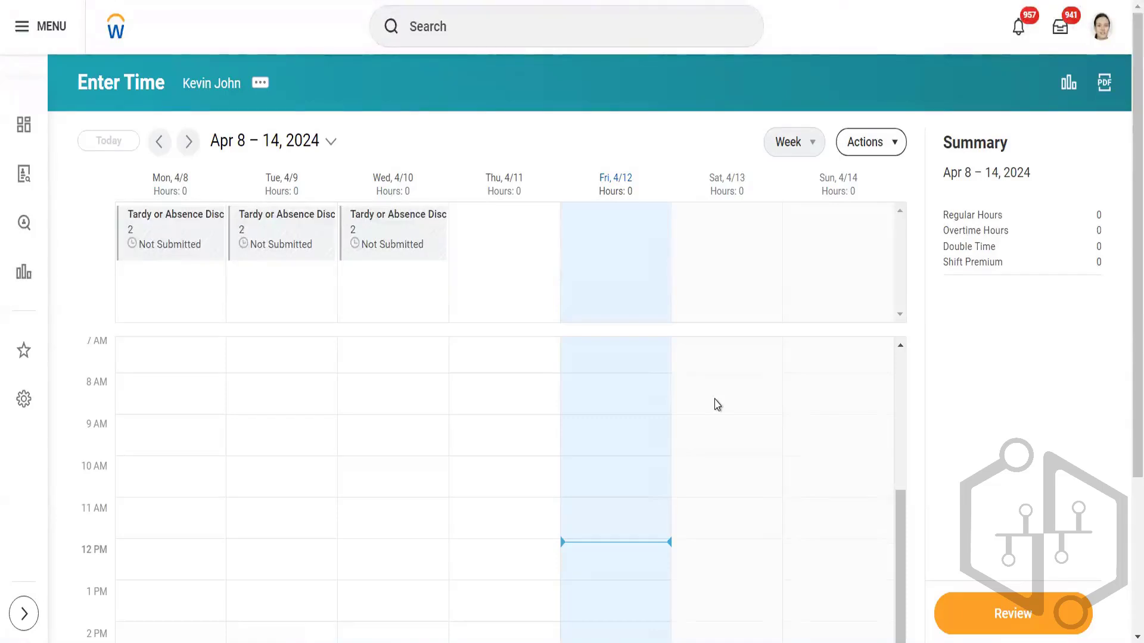
Step: Add an IL In/Out time block on 04/11/2024 from 2:00 PM to 10:00 PM and save it
{"action": "left_click", "coordinate": [504, 421]}
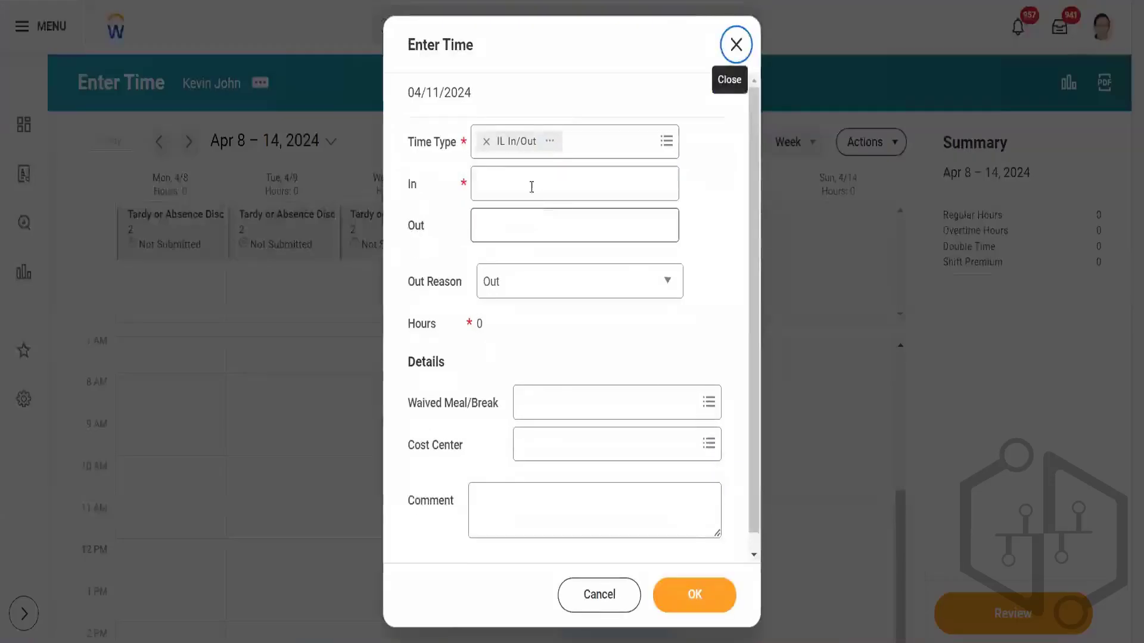
{"action": "left_click", "coordinate": [530, 186]}
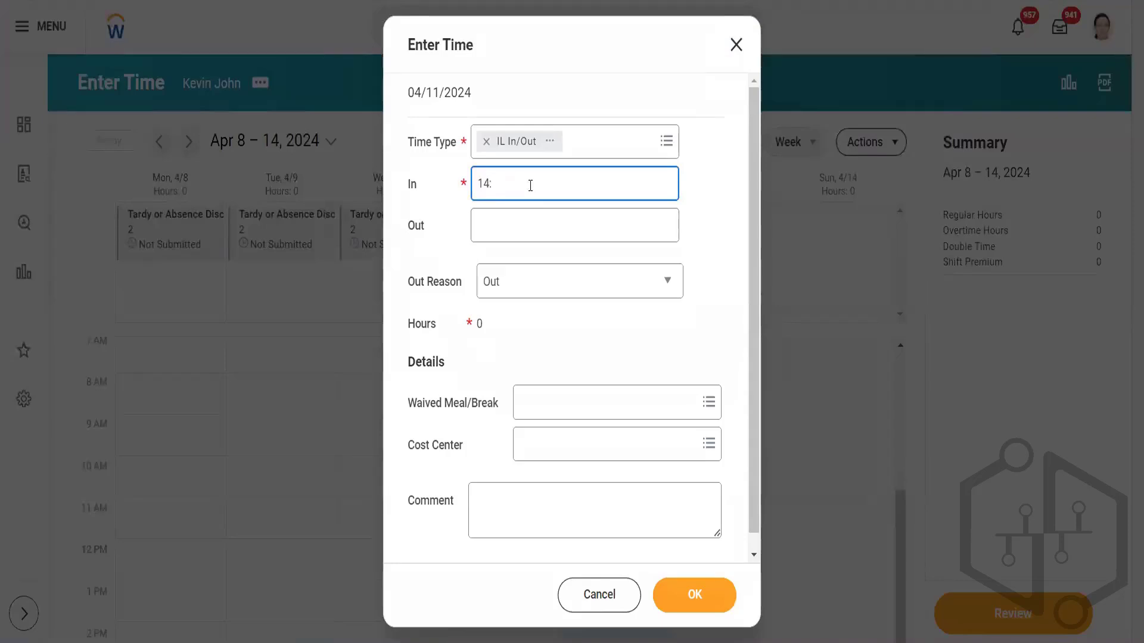
{"action": "type", "text": "14:00"}
{"action": "left_click", "coordinate": [511, 229]}
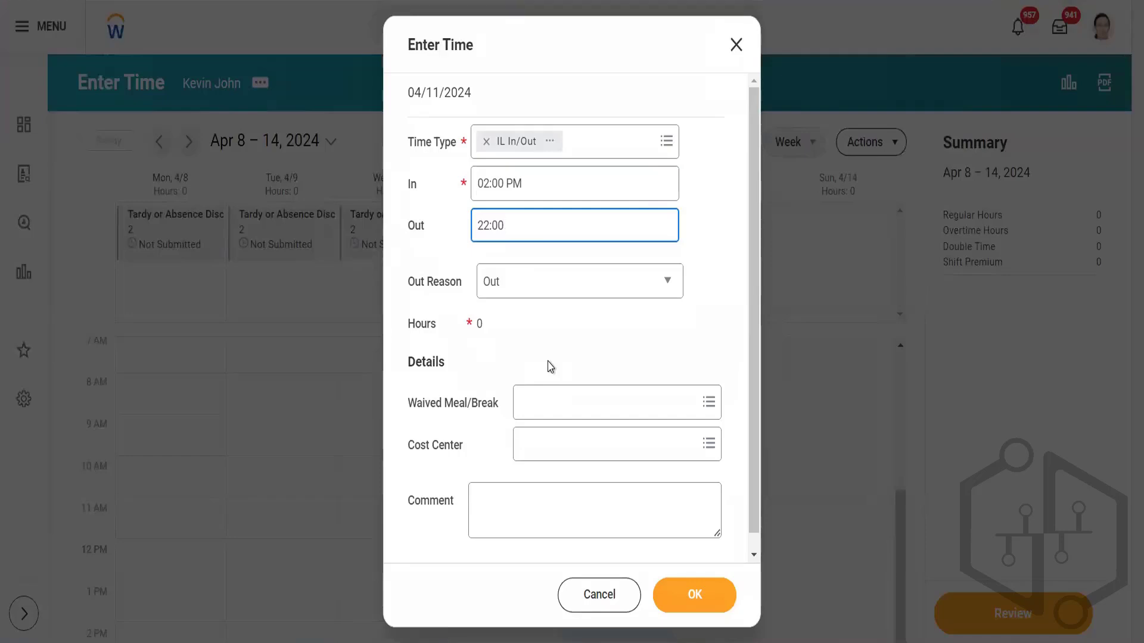
{"action": "left_click", "coordinate": [550, 366]}
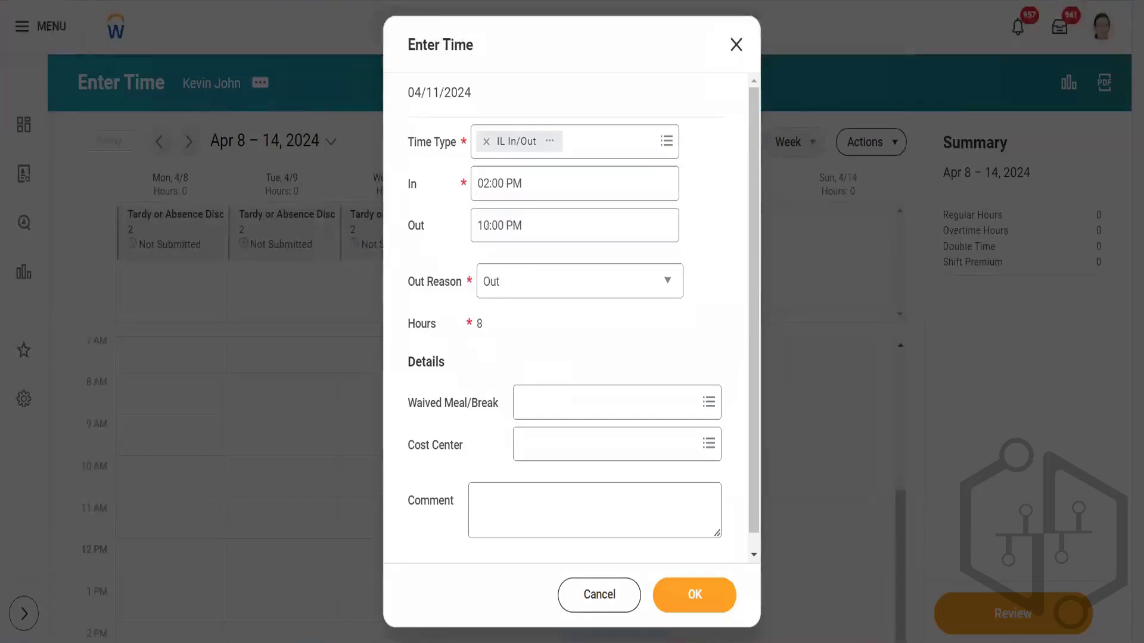
{"action": "left_click", "coordinate": [681, 598]}
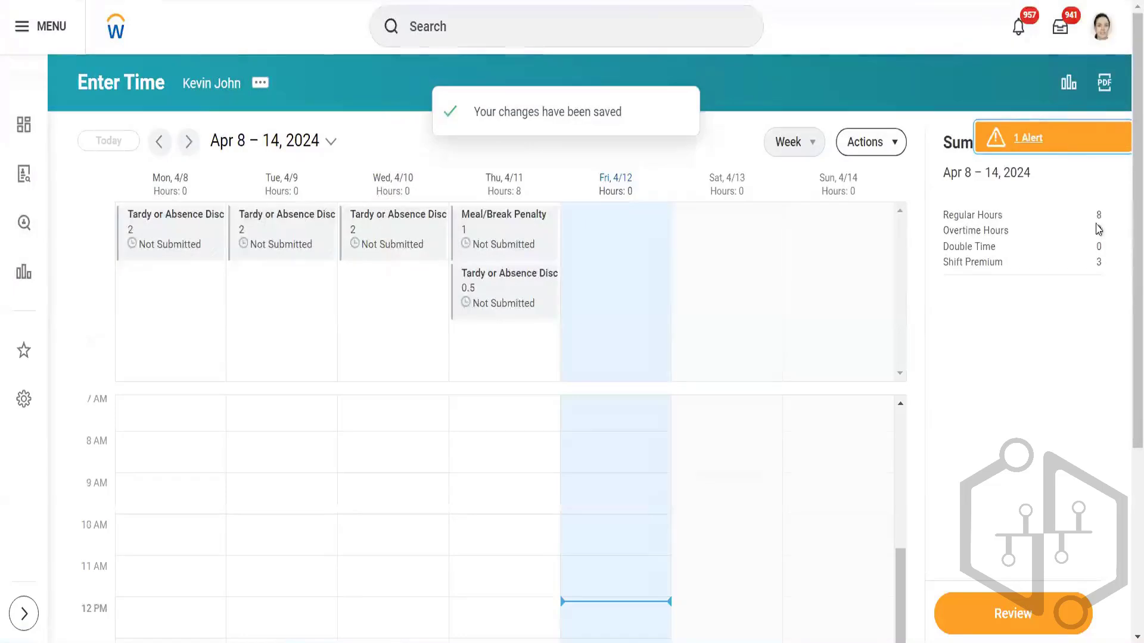
Step: Edit the 7:00 - 7:00 AM shift differential calculation, set its Remove Tags to BH Regular and IL Regular, and save it
{"action": "scroll", "coordinate": [556, 436], "scroll_direction": "down", "scroll_amount": 4}
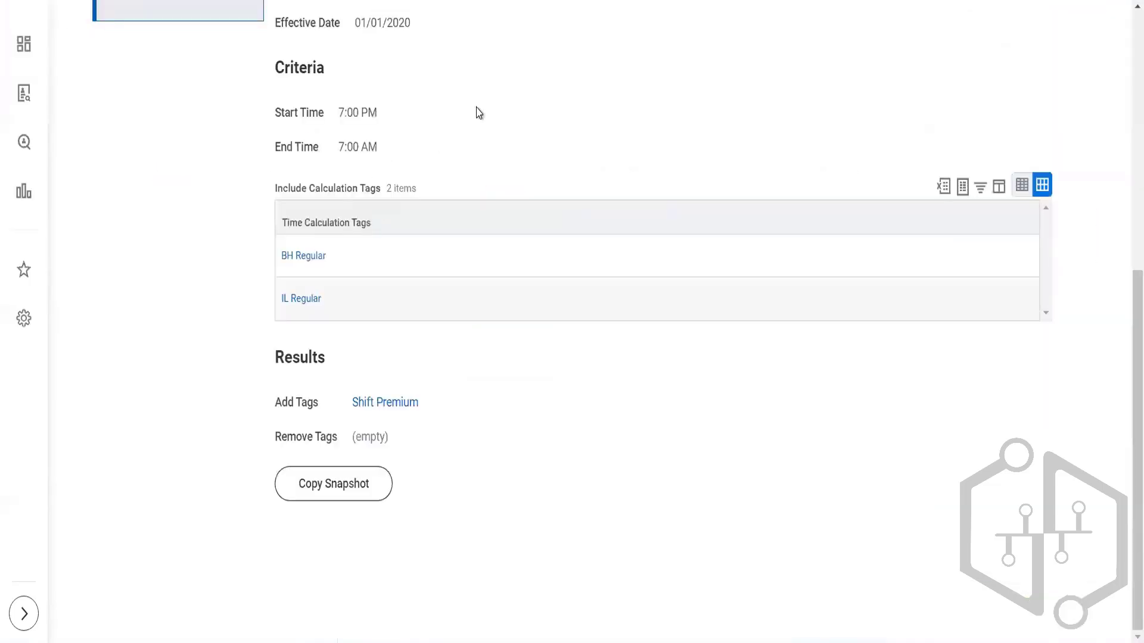
{"action": "scroll", "coordinate": [477, 109], "scroll_direction": "up", "scroll_amount": 6}
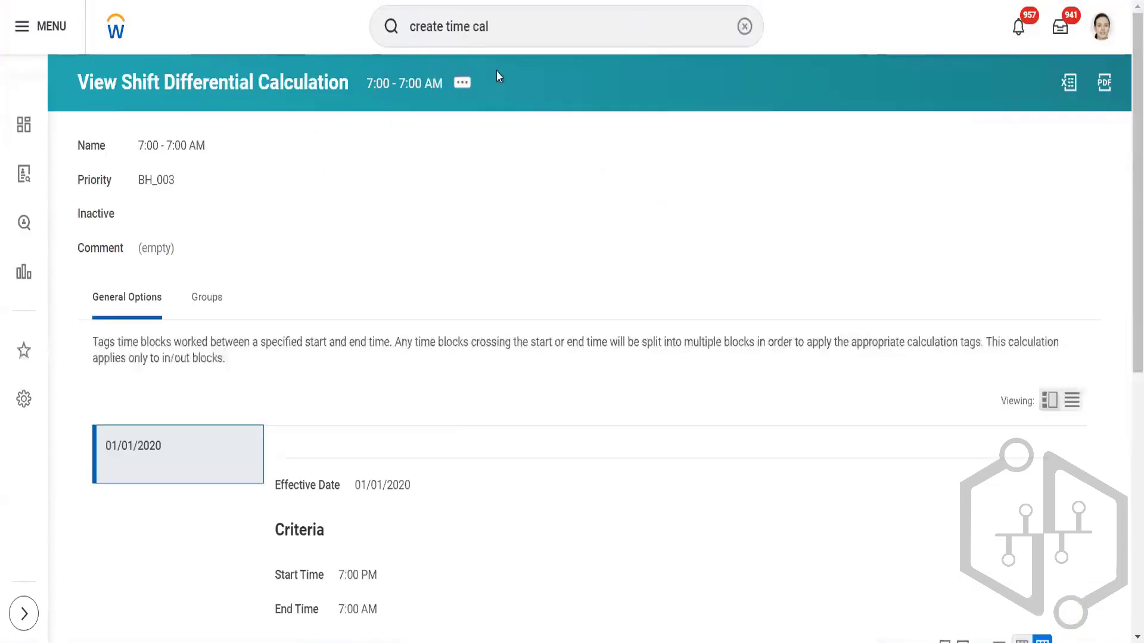
{"action": "left_click", "coordinate": [456, 89]}
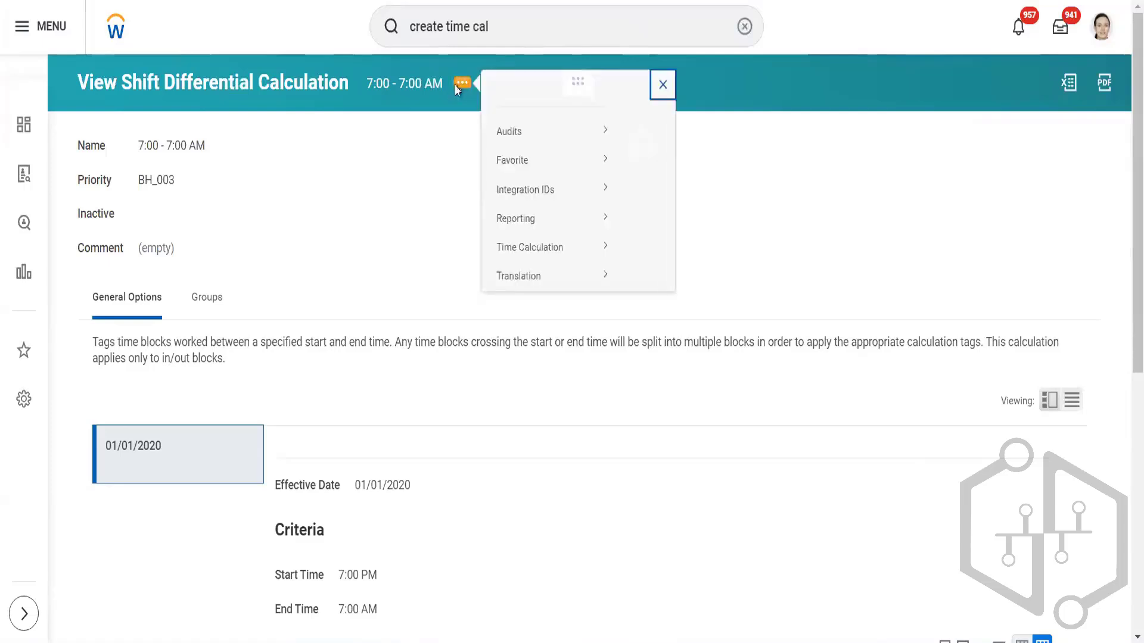
{"action": "mouse_move", "coordinate": [595, 269]}
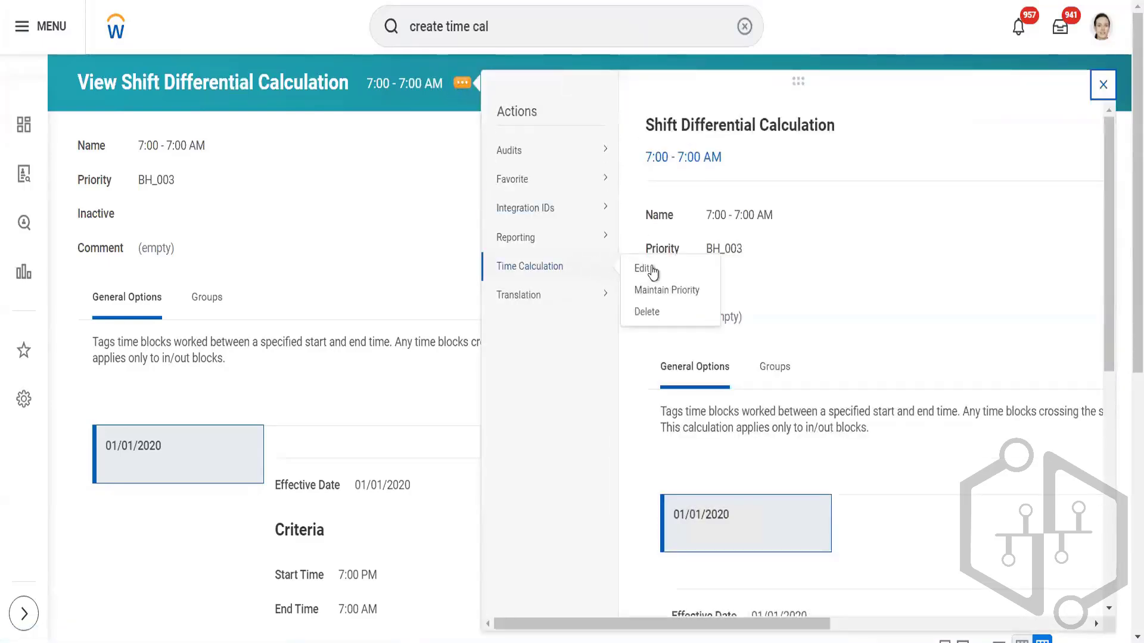
{"action": "left_click", "coordinate": [652, 268]}
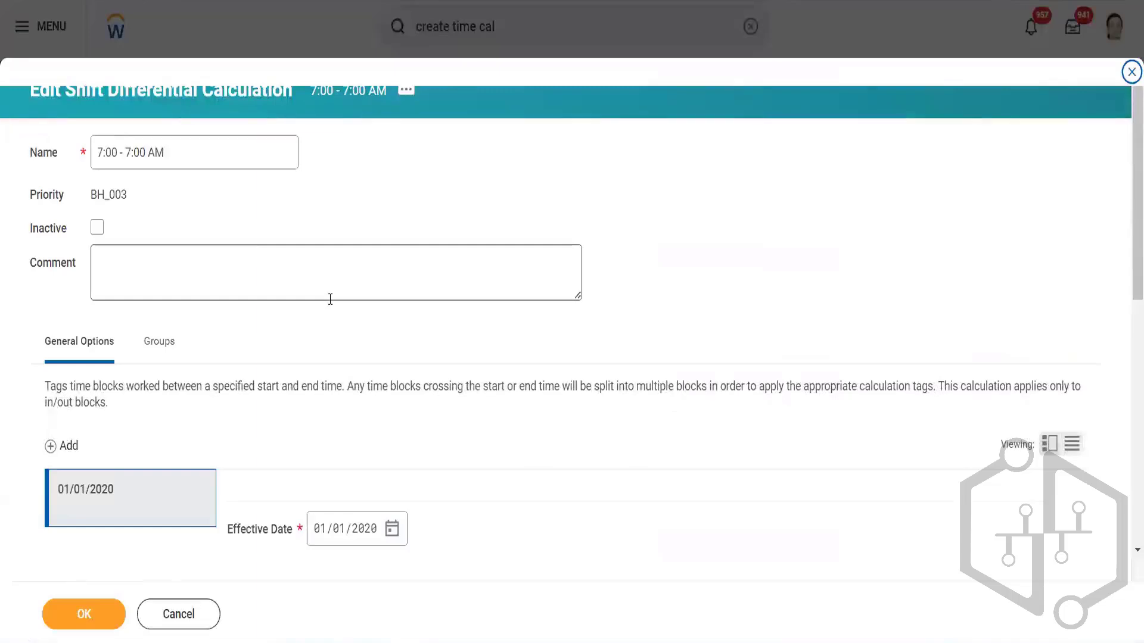
{"action": "scroll", "coordinate": [329, 324], "scroll_direction": "down", "scroll_amount": 9}
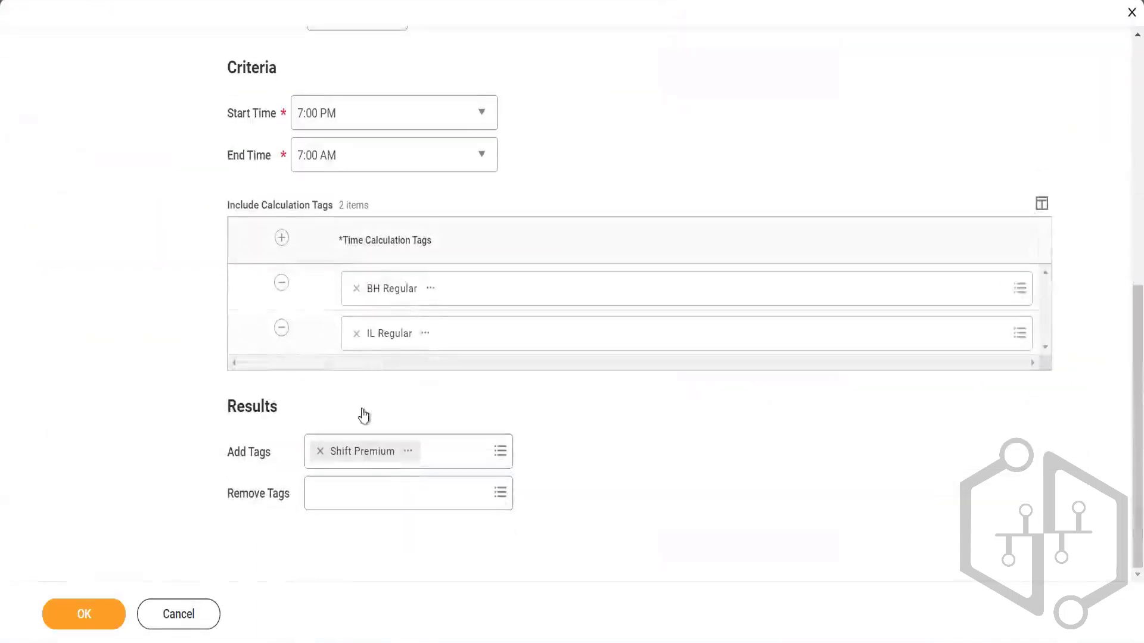
{"action": "left_click", "coordinate": [354, 498]}
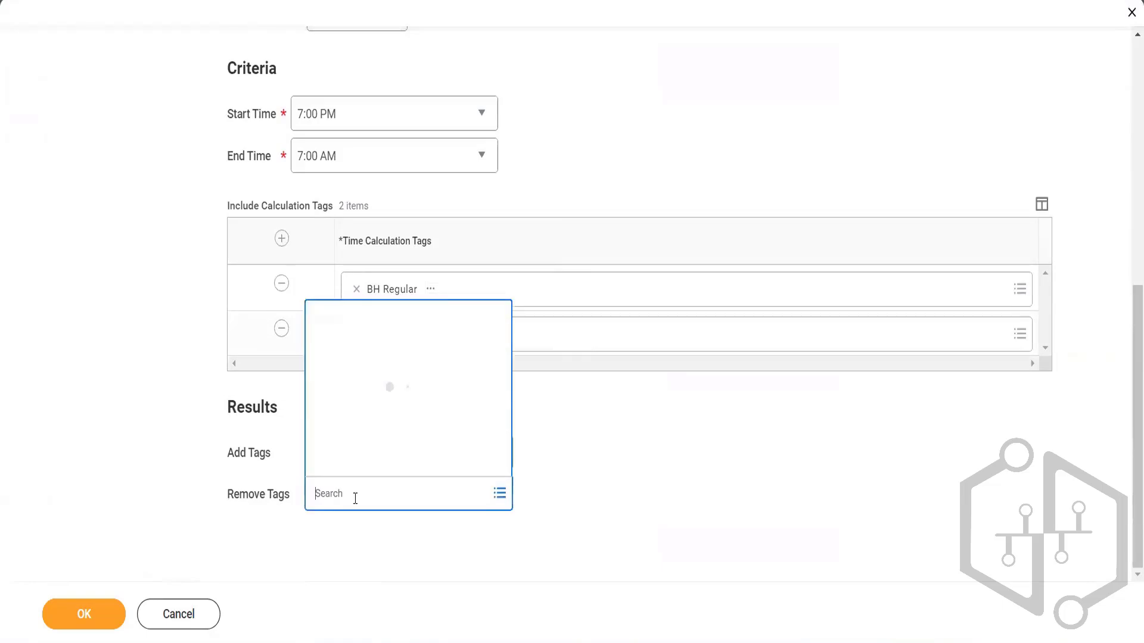
{"action": "type", "text": "BH Regular"}
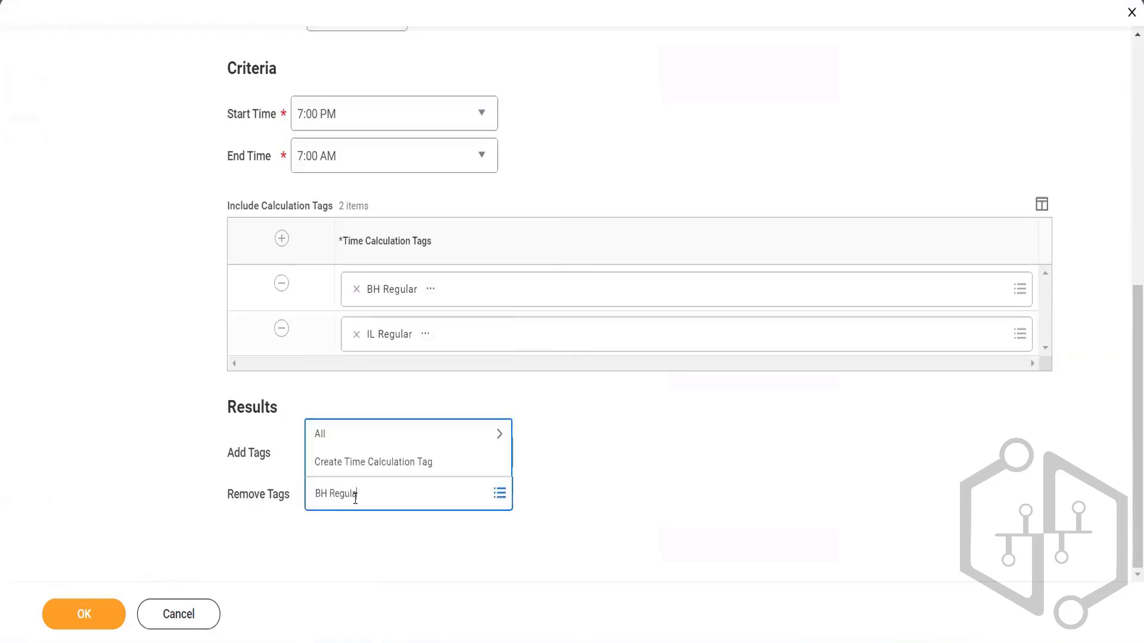
{"action": "key", "text": "Return"}
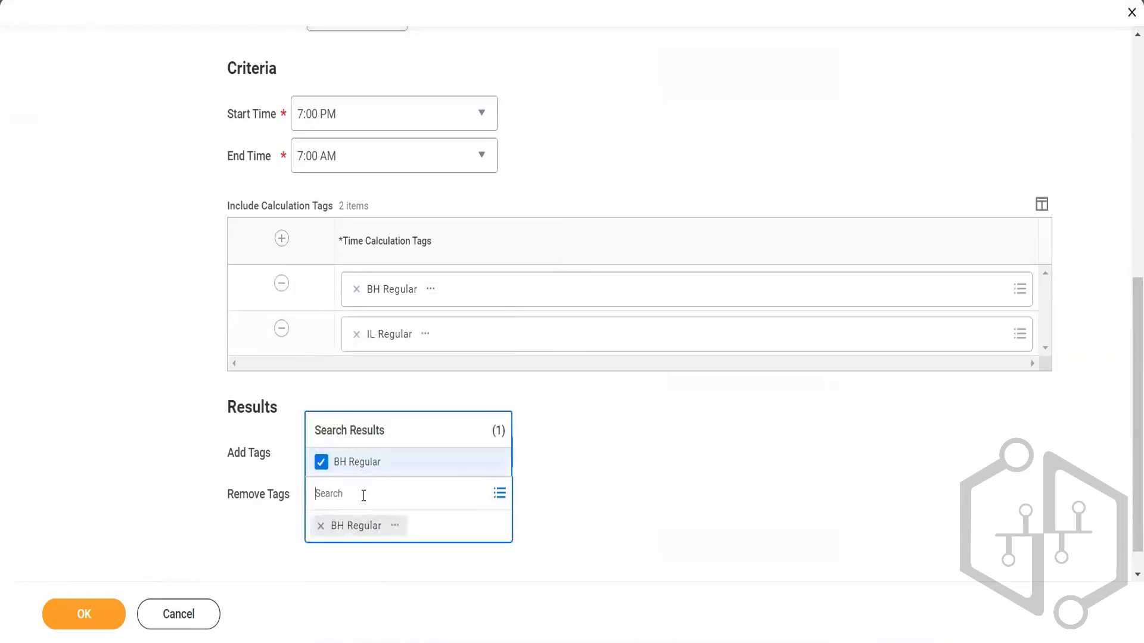
{"action": "type", "text": "IL Regular"}
{"action": "key", "text": "Return"}
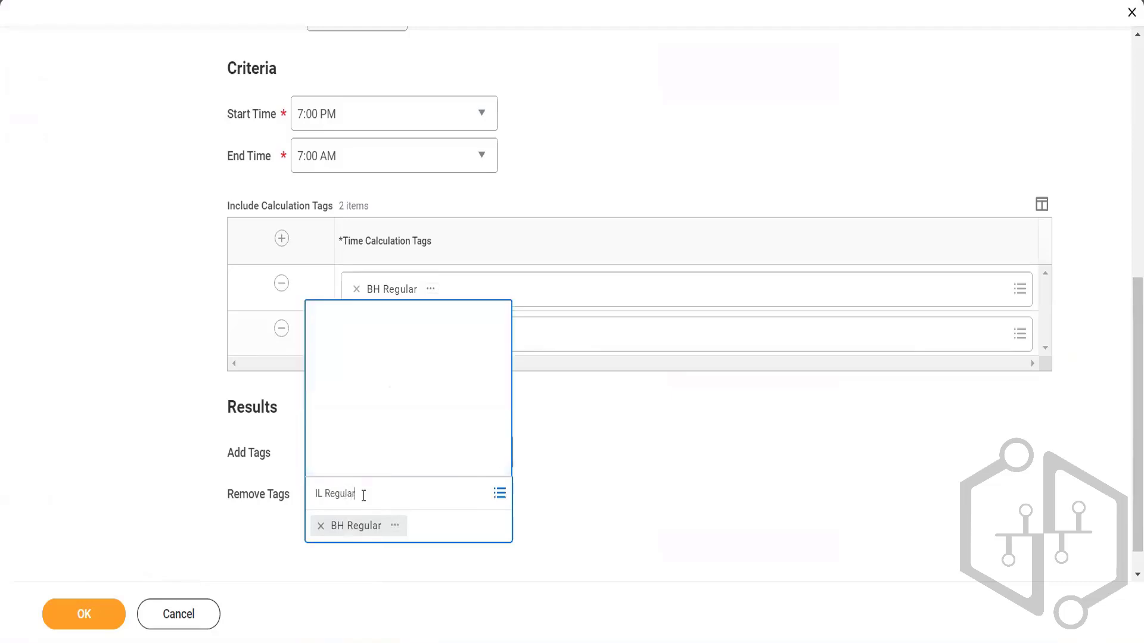
{"action": "left_click", "coordinate": [79, 622]}
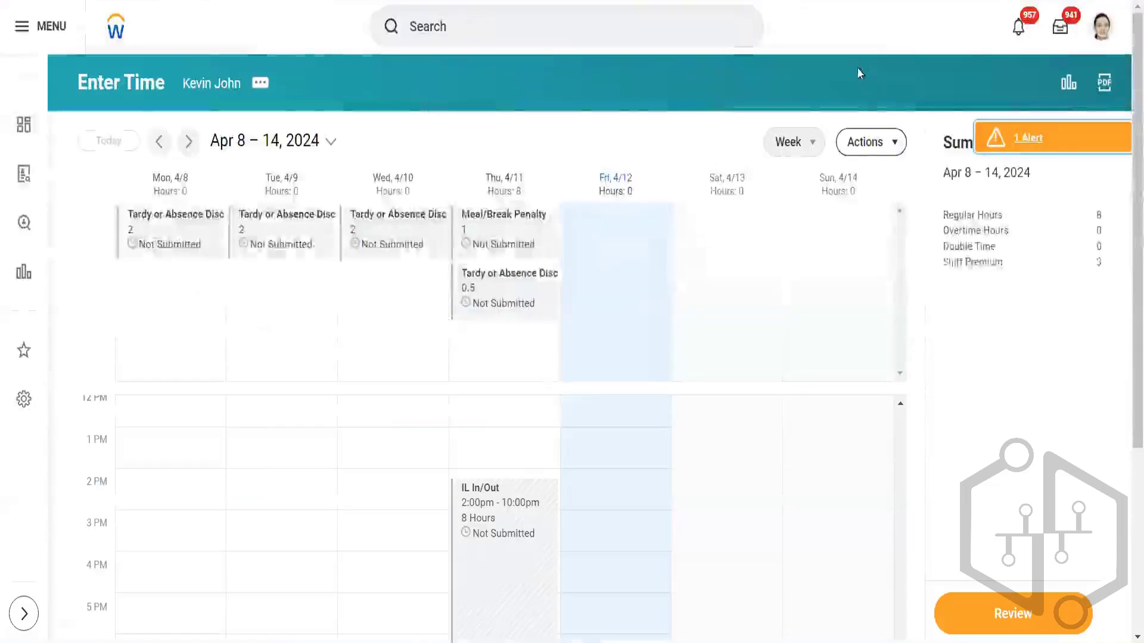
Step: Run calculations on the worker's Enter Time calendar for the week 04/08/2024 - 04/14/2024 and review the calendar and summary
{"action": "left_click", "coordinate": [871, 142]}
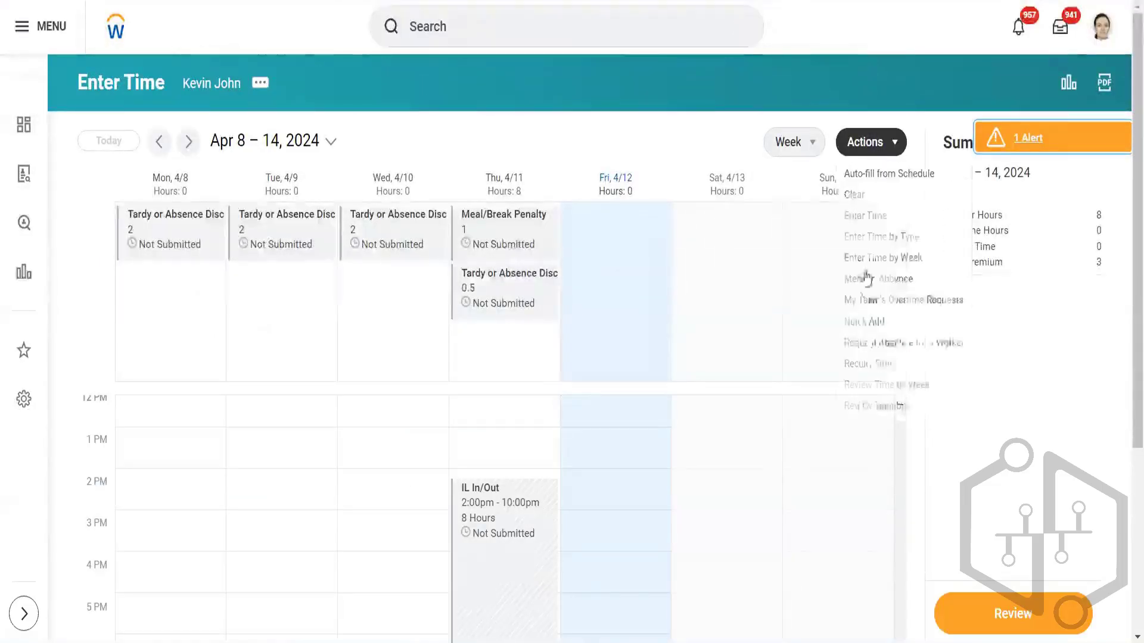
{"action": "left_click", "coordinate": [876, 437]}
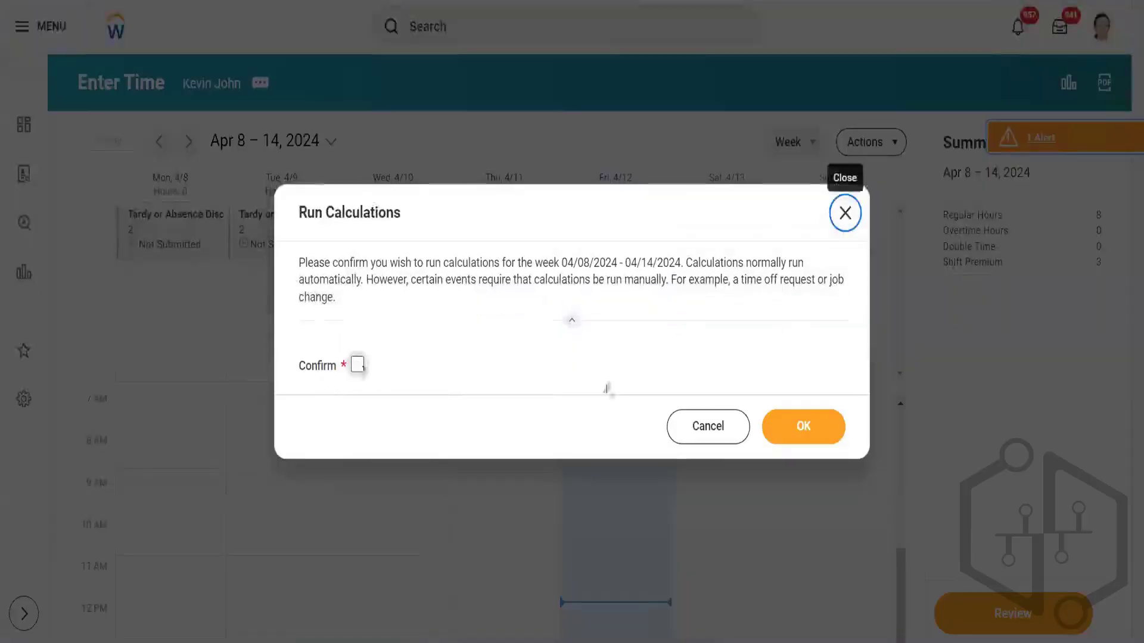
{"action": "left_click", "coordinate": [357, 365]}
{"action": "left_click", "coordinate": [814, 427]}
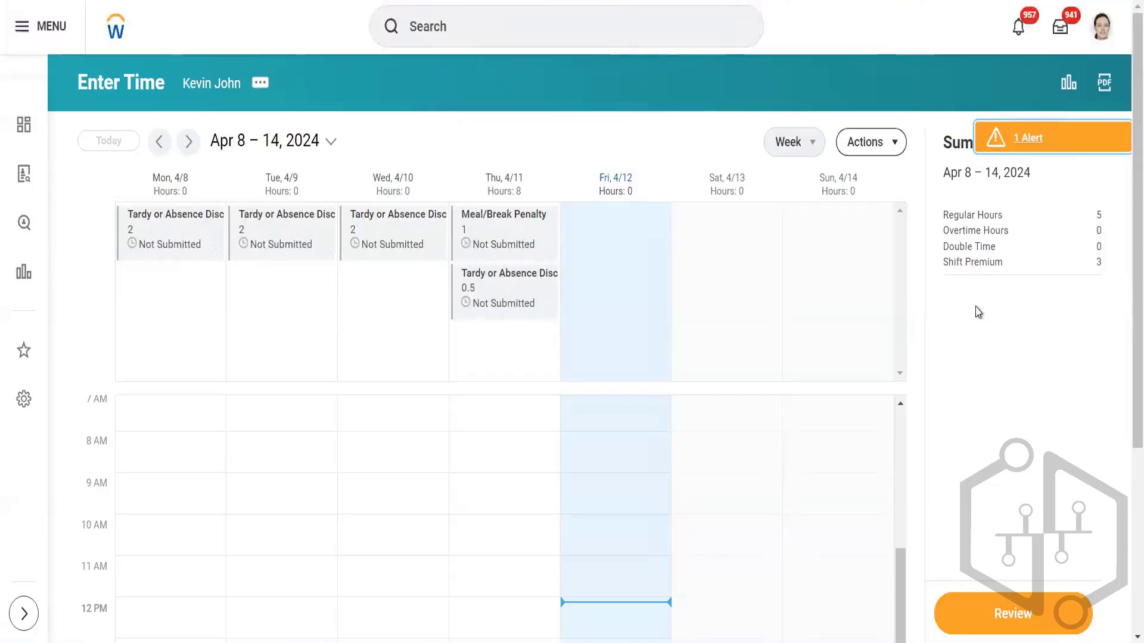
{"action": "scroll", "coordinate": [977, 311], "scroll_direction": "down", "scroll_amount": 5}
{"action": "scroll", "coordinate": [977, 312], "scroll_direction": "up", "scroll_amount": 5}
{"action": "scroll", "coordinate": [486, 566], "scroll_direction": "down", "scroll_amount": 4}
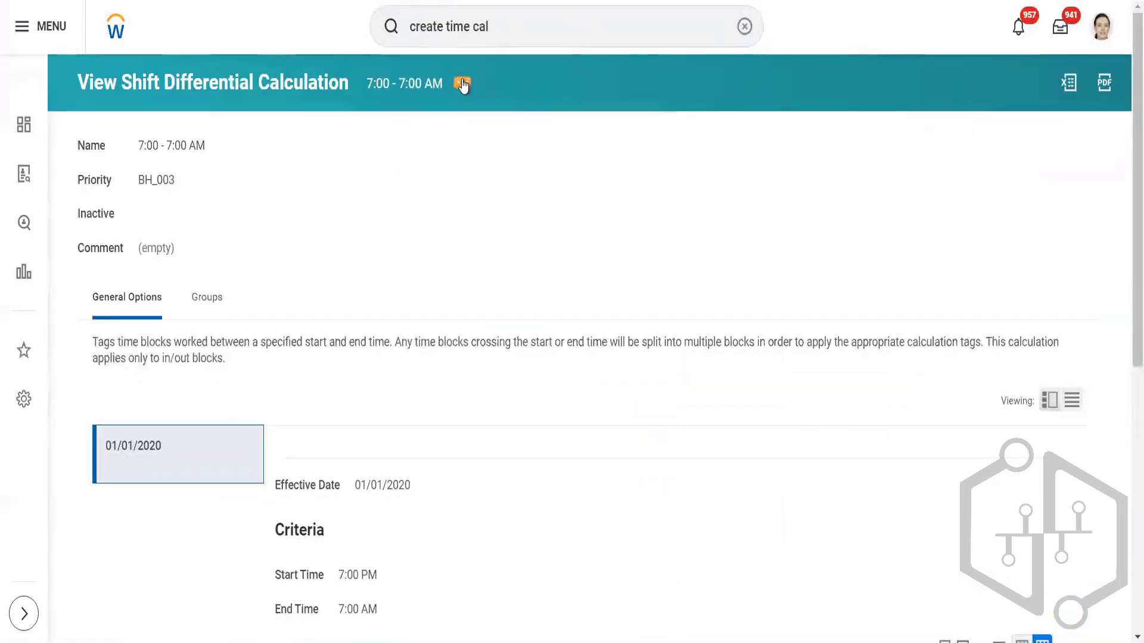
Step: Return to the 7:00 - 7:00 AM shift differential calculation, clear IL Regular and BH Regular from its Remove Tags, and save it
{"action": "left_click", "coordinate": [462, 84]}
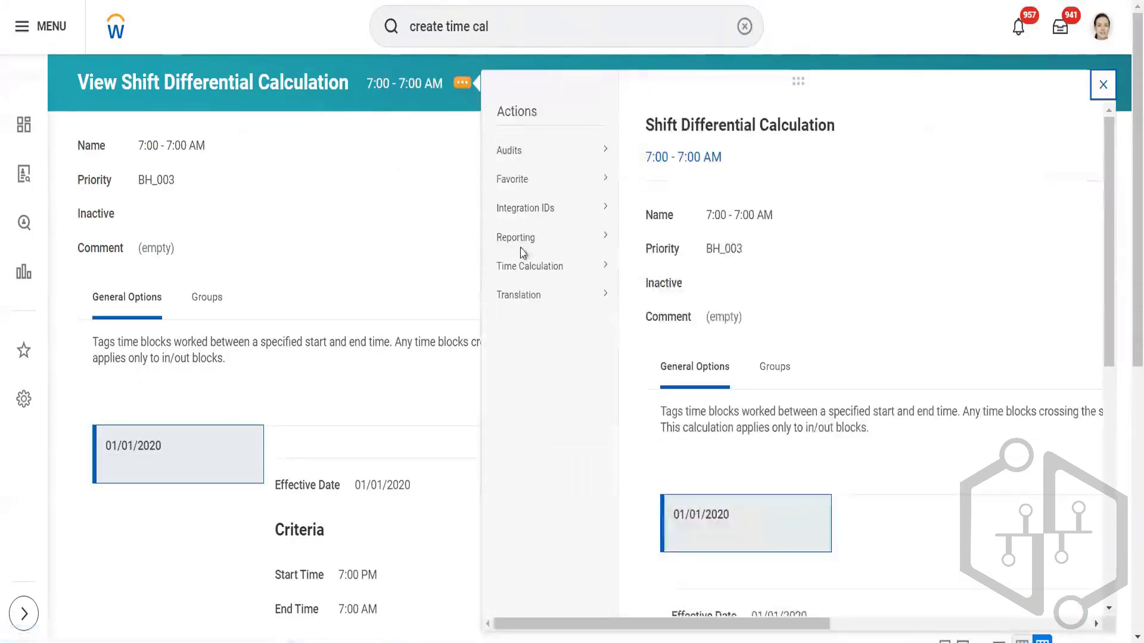
{"action": "mouse_move", "coordinate": [574, 268]}
{"action": "left_click", "coordinate": [643, 269]}
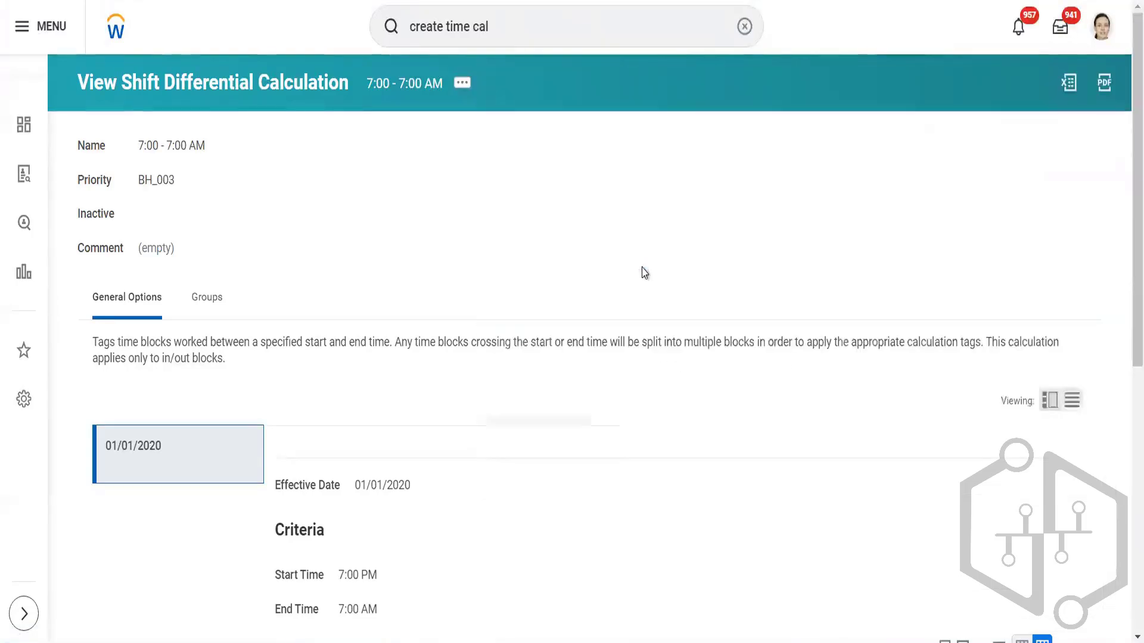
{"action": "scroll", "coordinate": [553, 280], "scroll_direction": "down", "scroll_amount": 8}
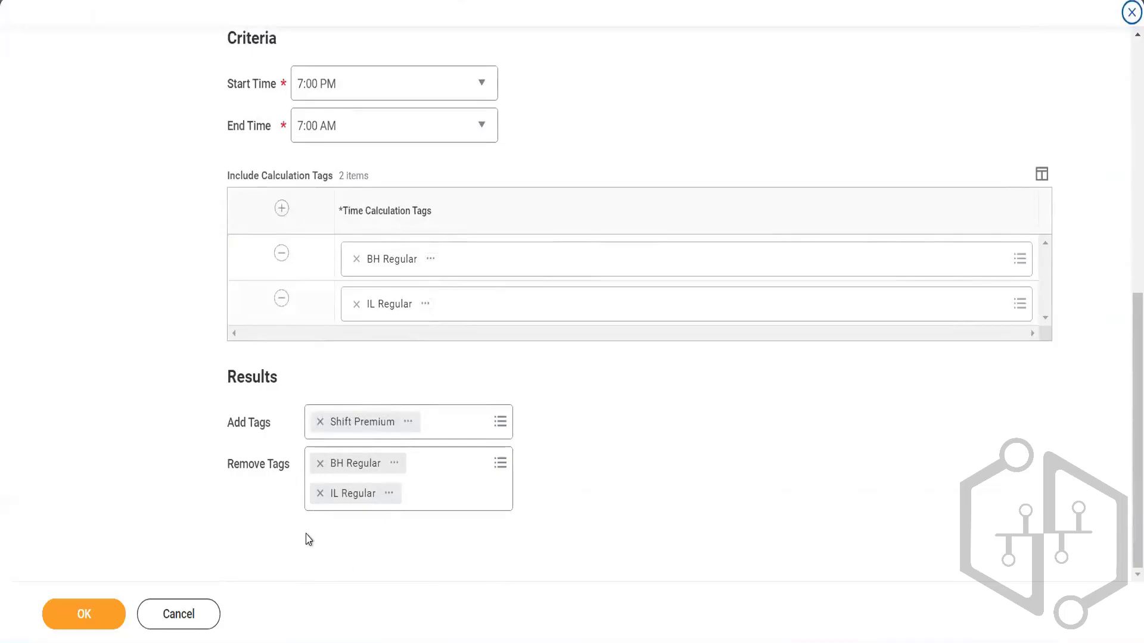
{"action": "left_click", "coordinate": [320, 494]}
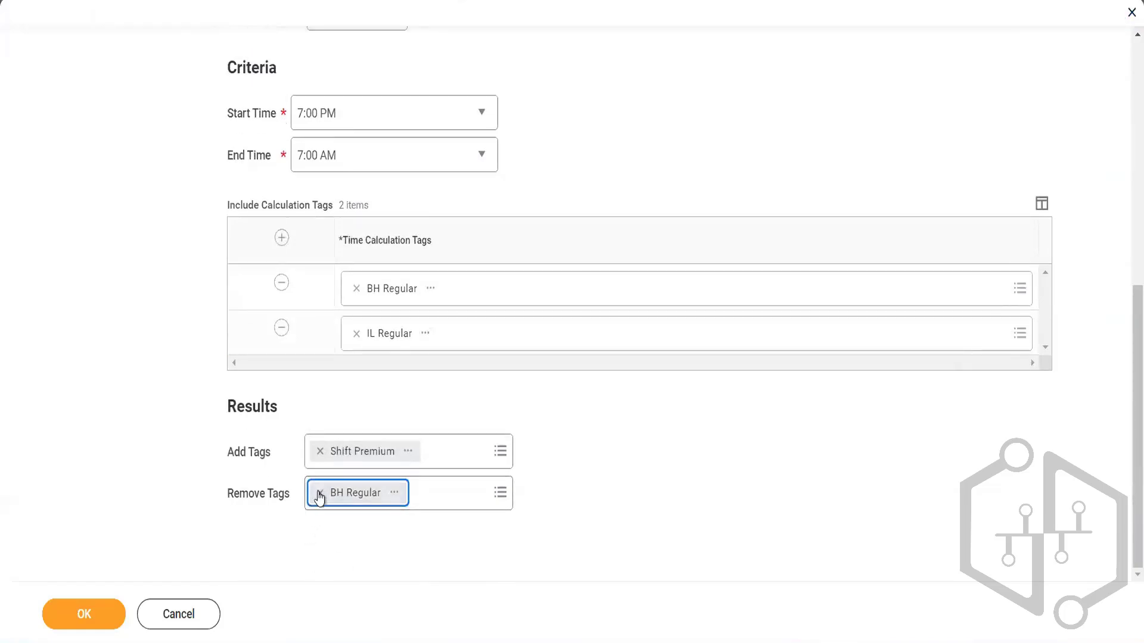
{"action": "left_click", "coordinate": [319, 494]}
{"action": "left_click", "coordinate": [93, 625]}
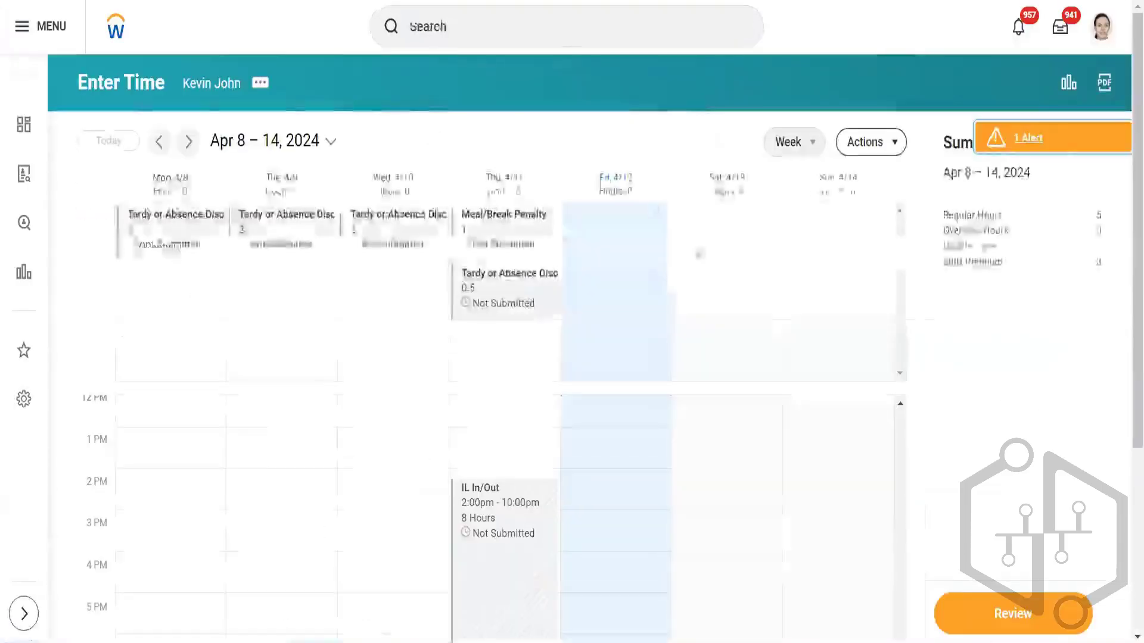
Step: Rerun and confirm the calculations for the week 04/08/2024 - 04/14/2024 on the worker's Enter Time calendar
{"action": "left_click", "coordinate": [870, 142]}
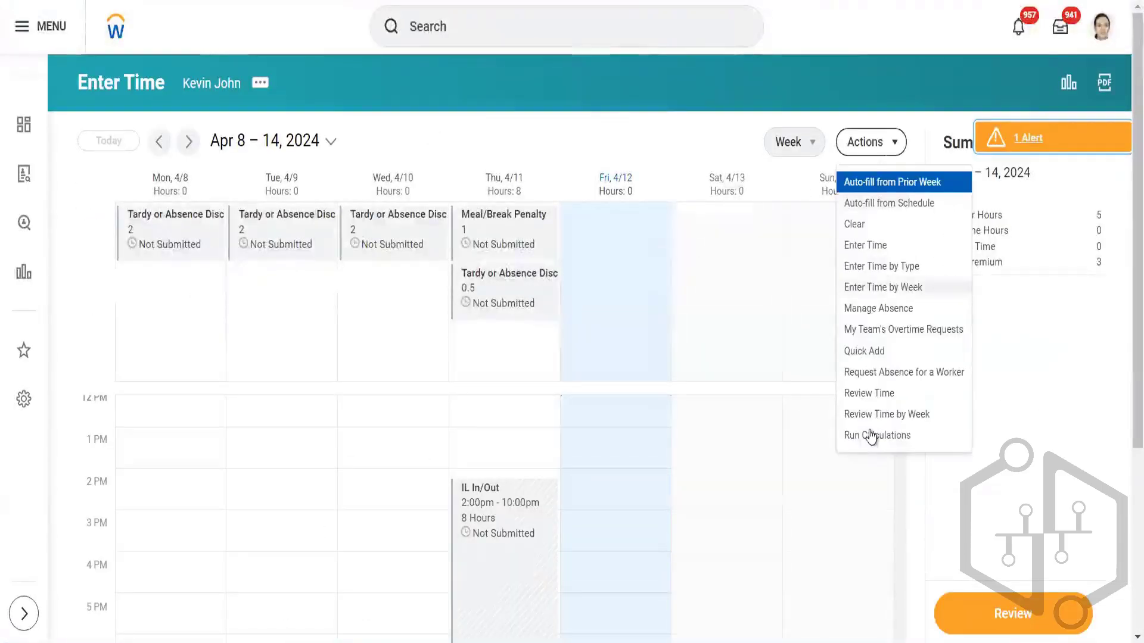
{"action": "left_click", "coordinate": [871, 437]}
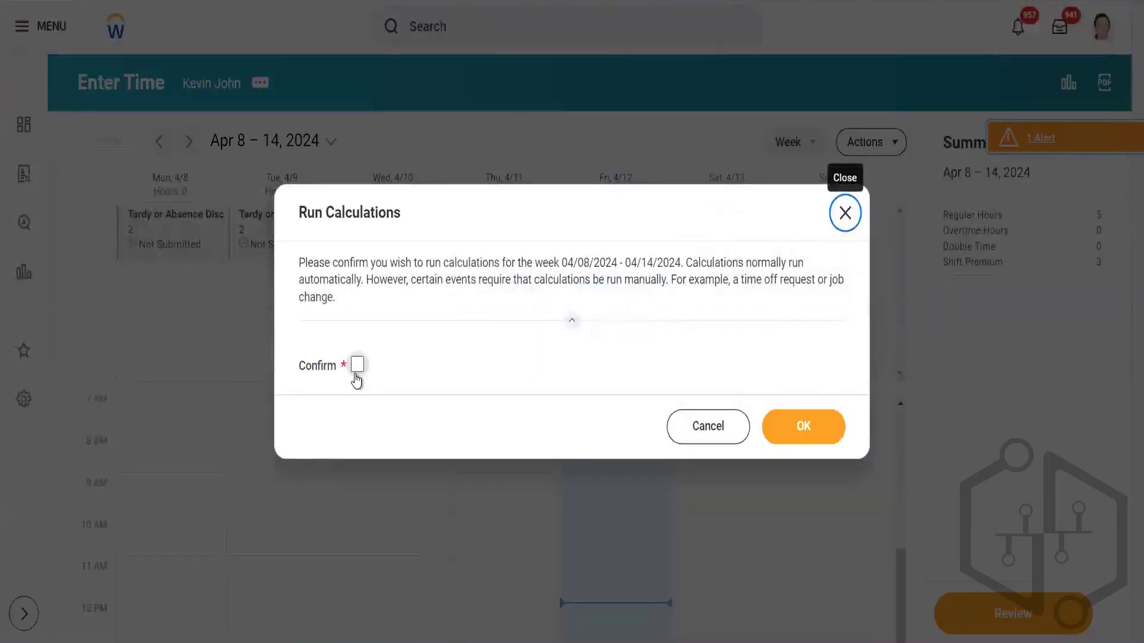
{"action": "left_click", "coordinate": [357, 364]}
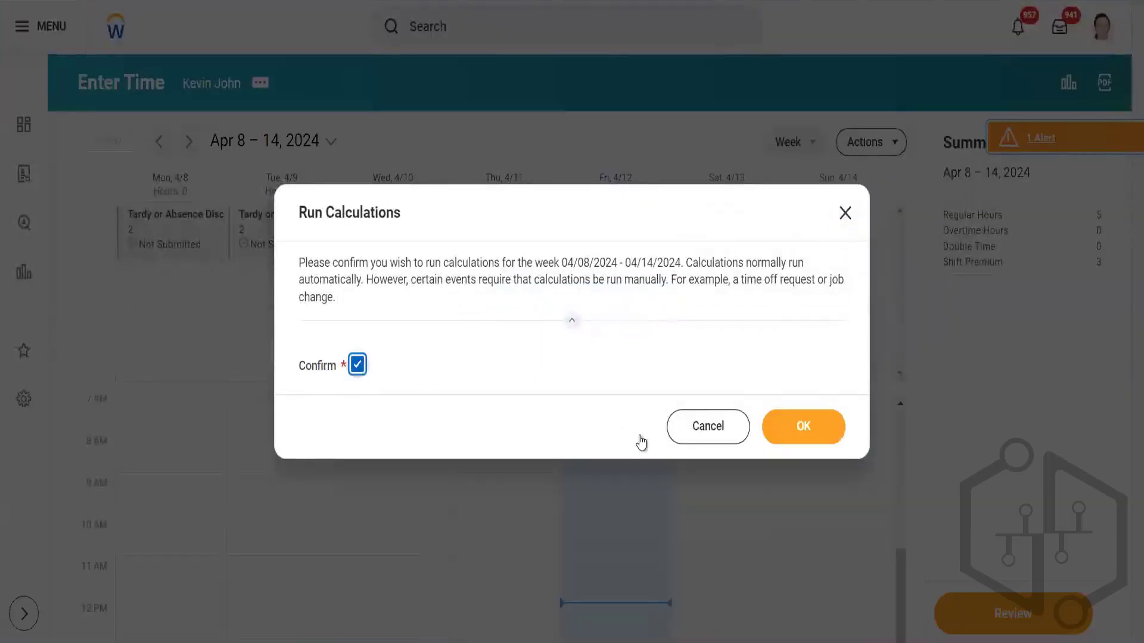
{"action": "left_click", "coordinate": [803, 426]}
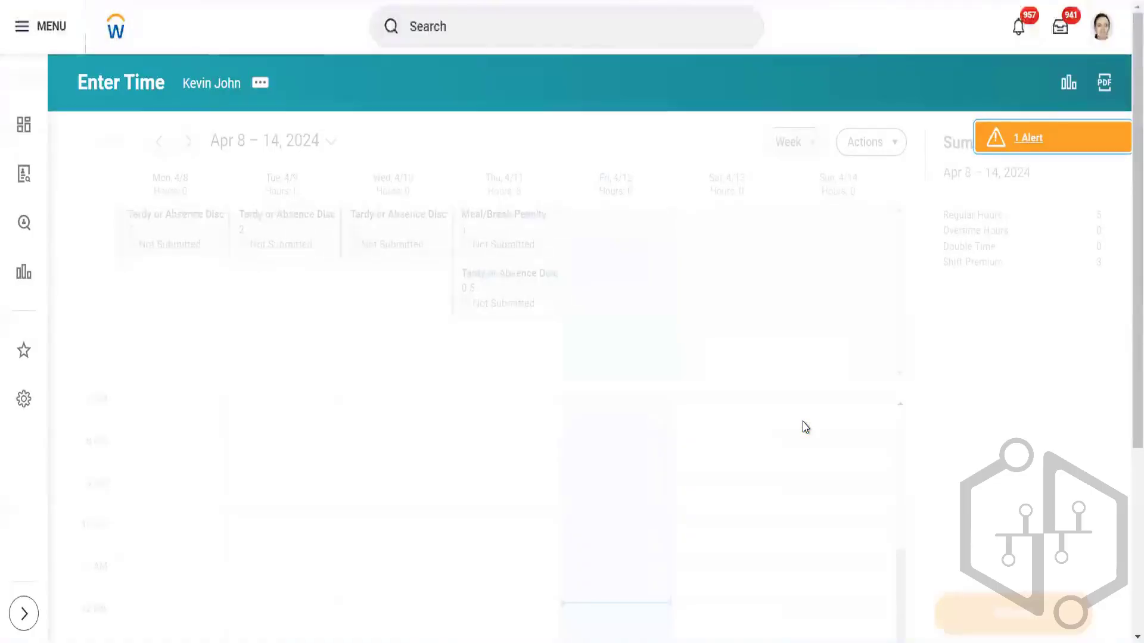